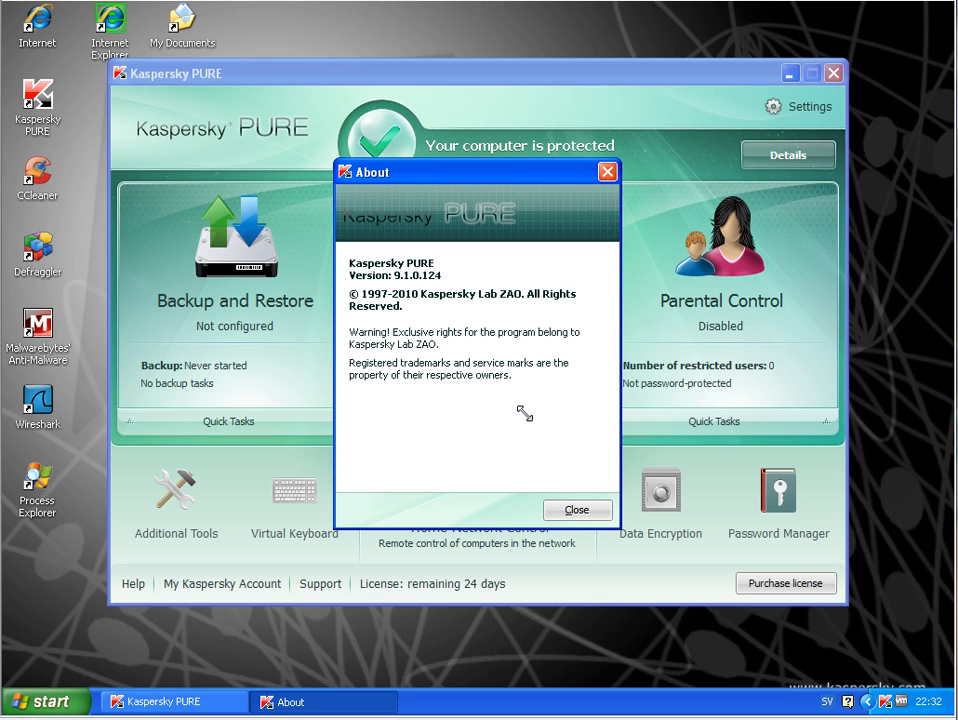
- Close the About window and review the Firewall and Anti-Spam settings under Computer Protection, returning to the main screen
left_click(577, 513)
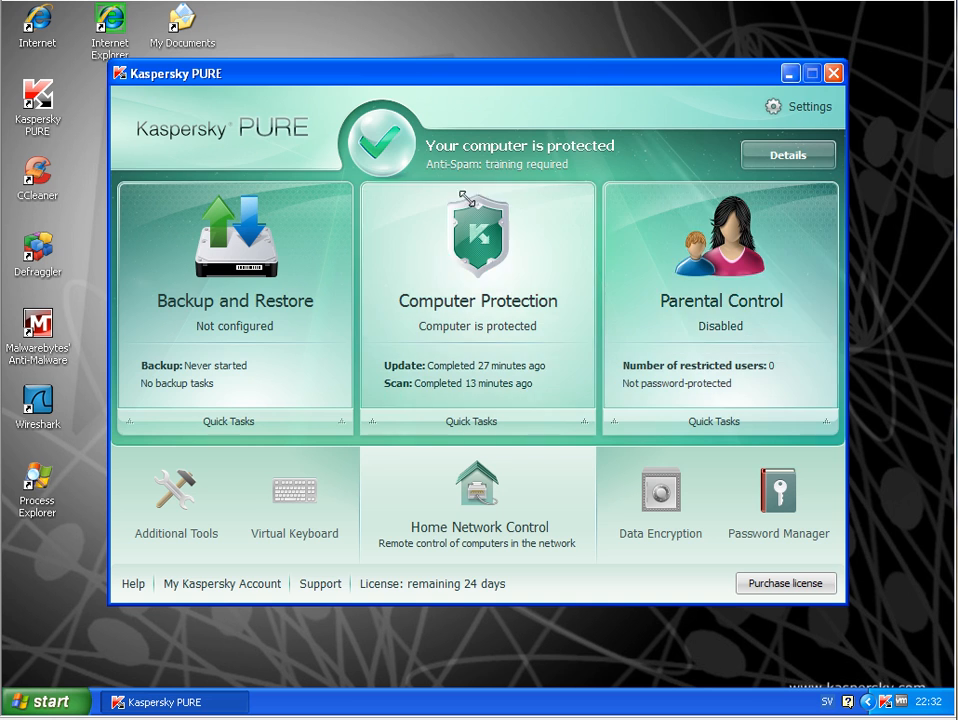
left_click(475, 255)
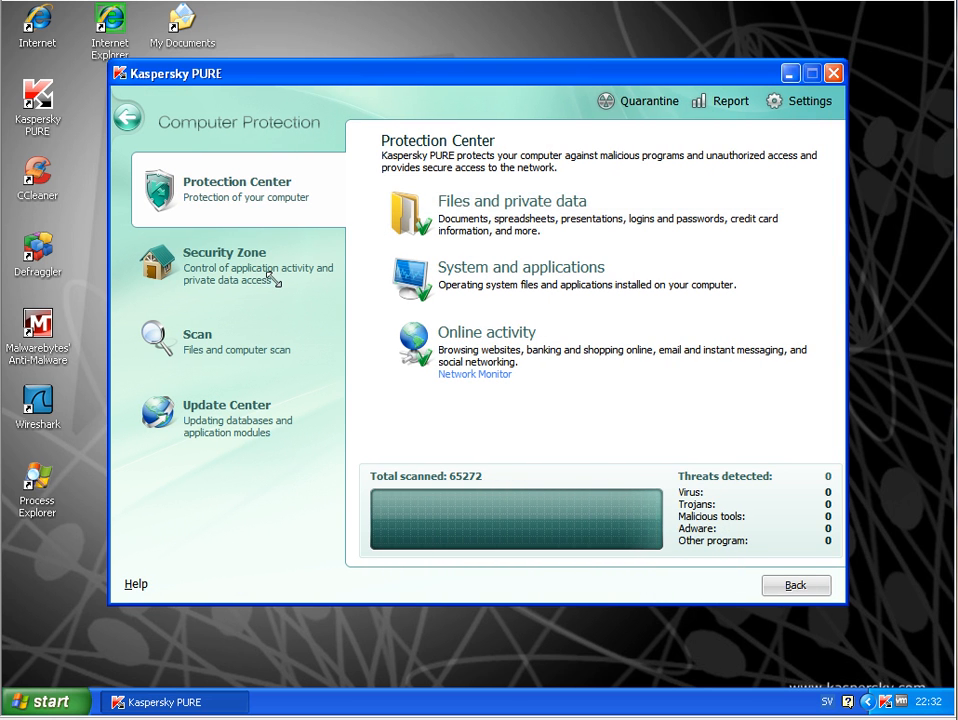
left_click(790, 103)
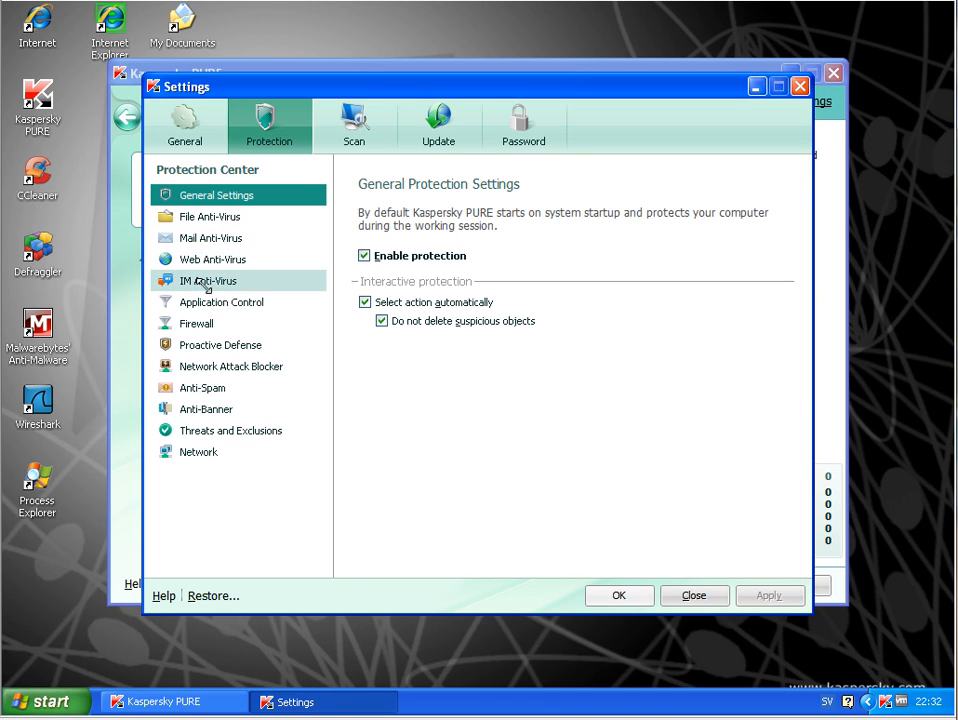
left_click(205, 323)
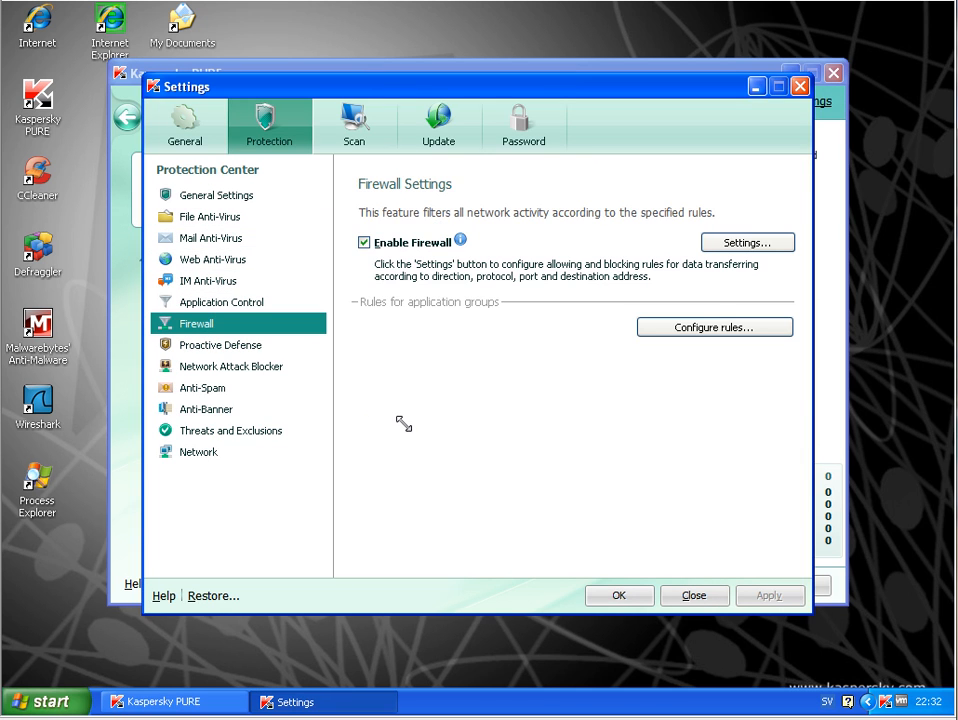
left_click(214, 389)
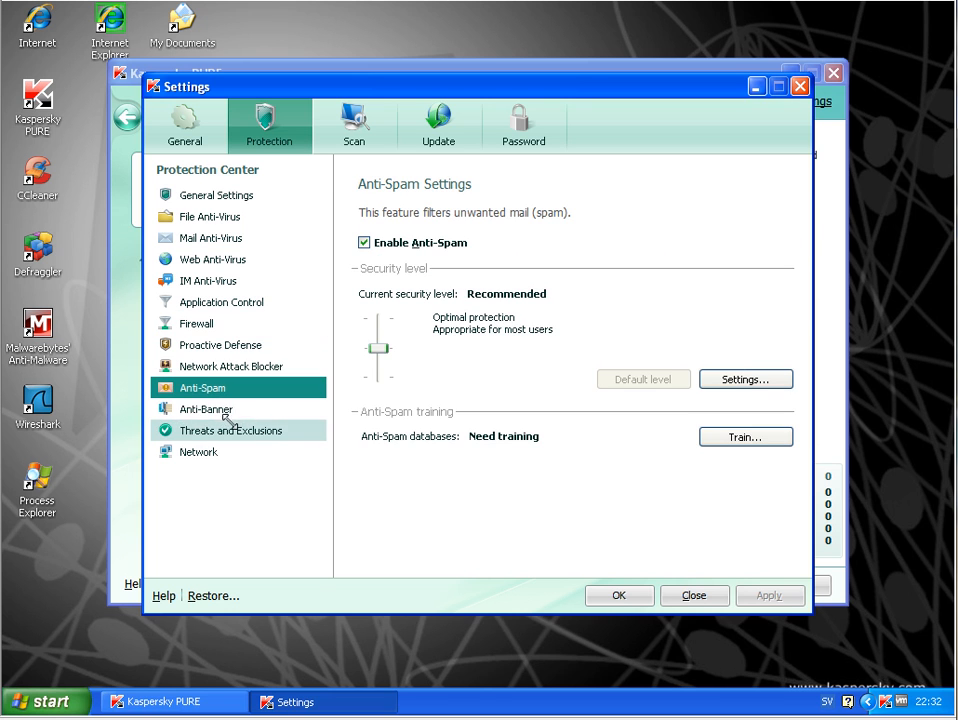
left_click(694, 595)
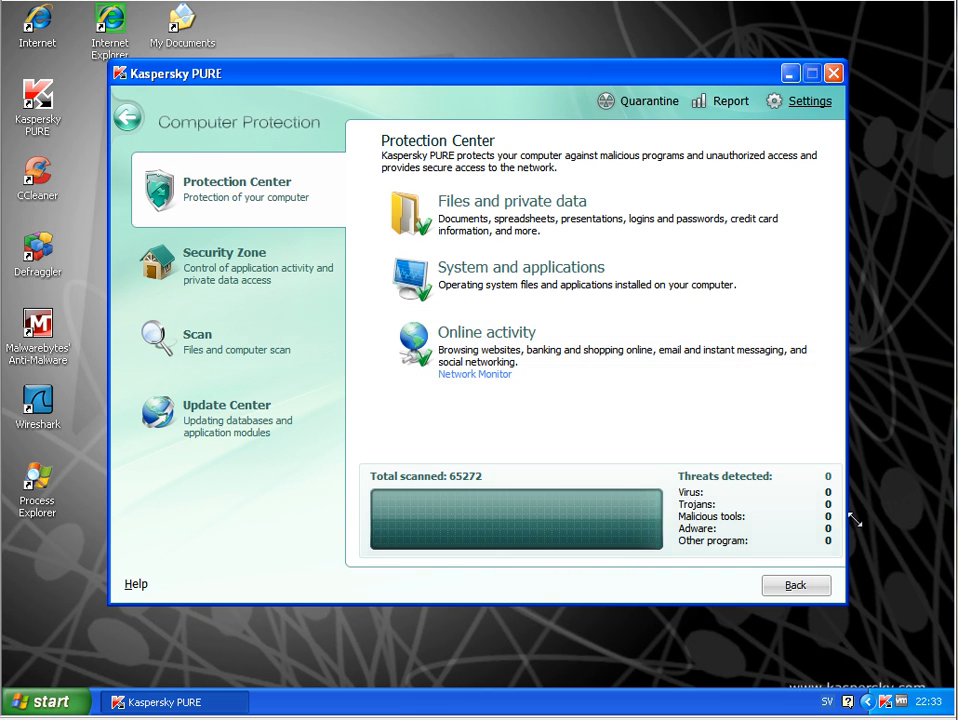
left_click(795, 585)
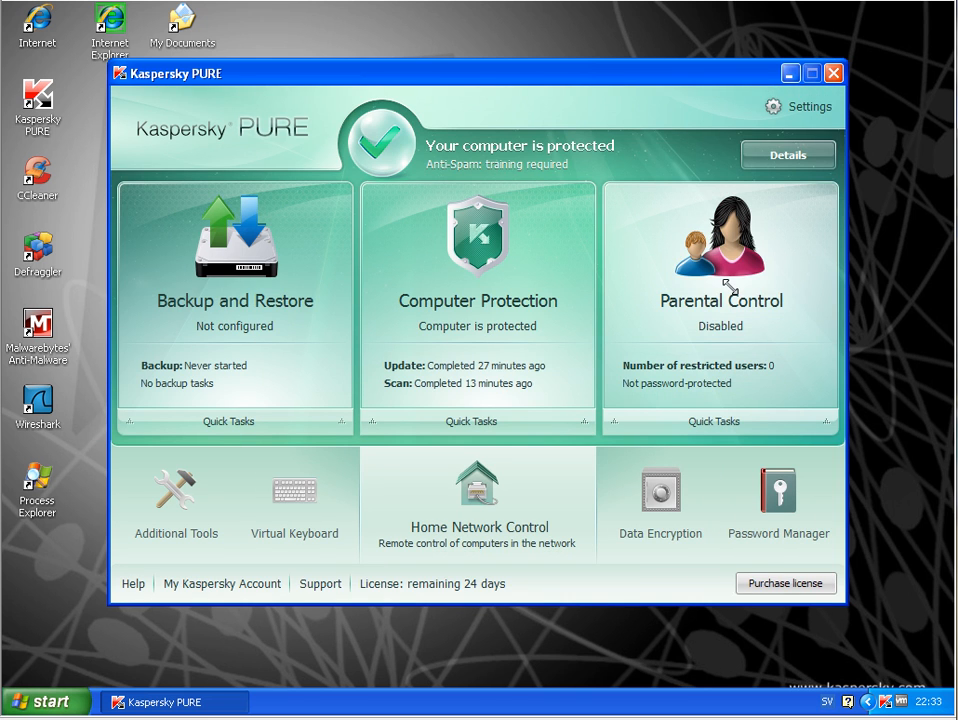
- View the computer users in Parental Control, declining administrator password protection, and return to the main screen
left_click(729, 290)
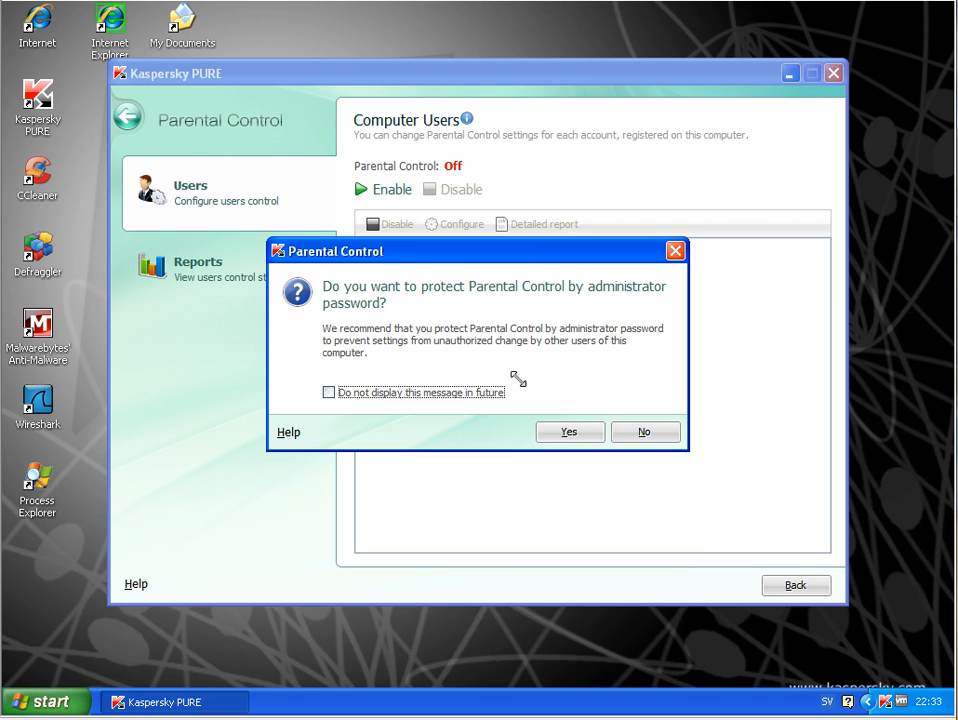
left_click(647, 435)
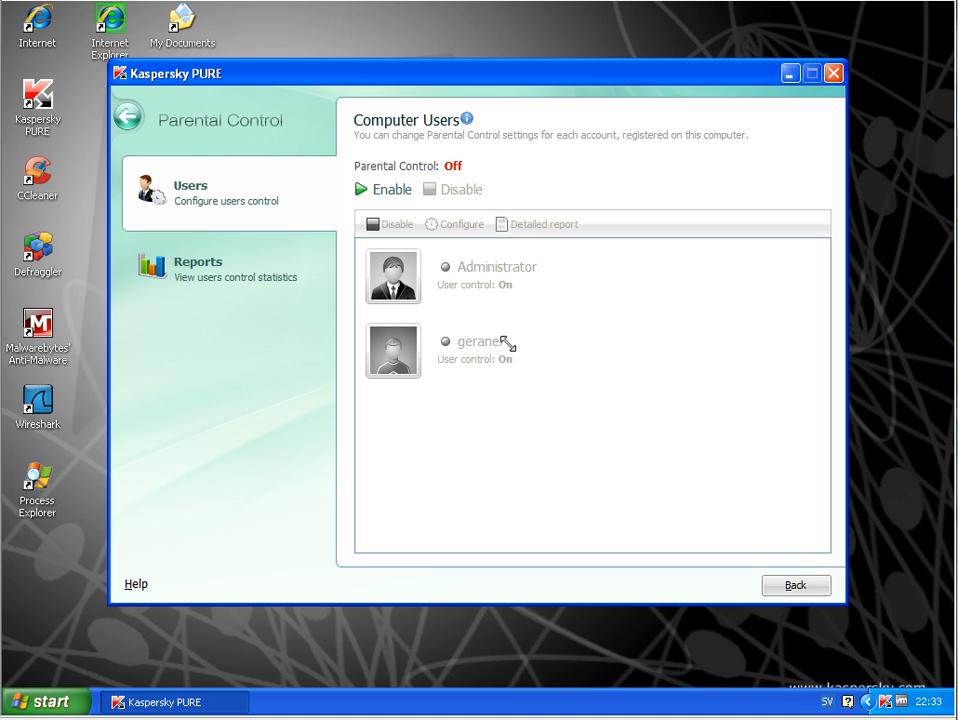
left_click(818, 585)
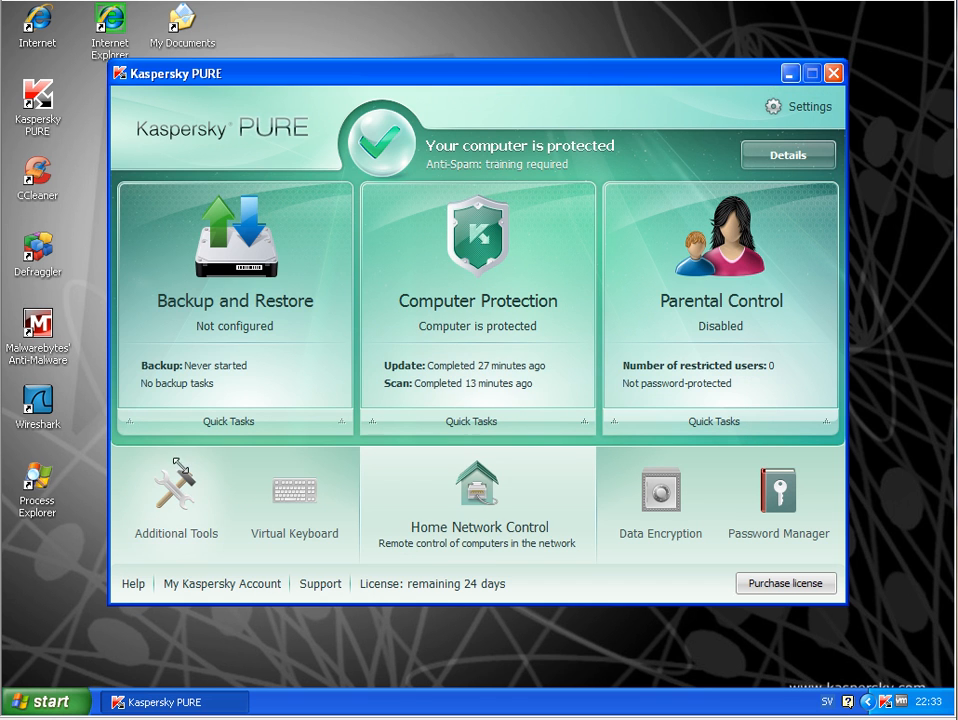
- Open Backup and Restore, dismiss the offer to create a backup task, and view the backup storage
left_click(157, 300)
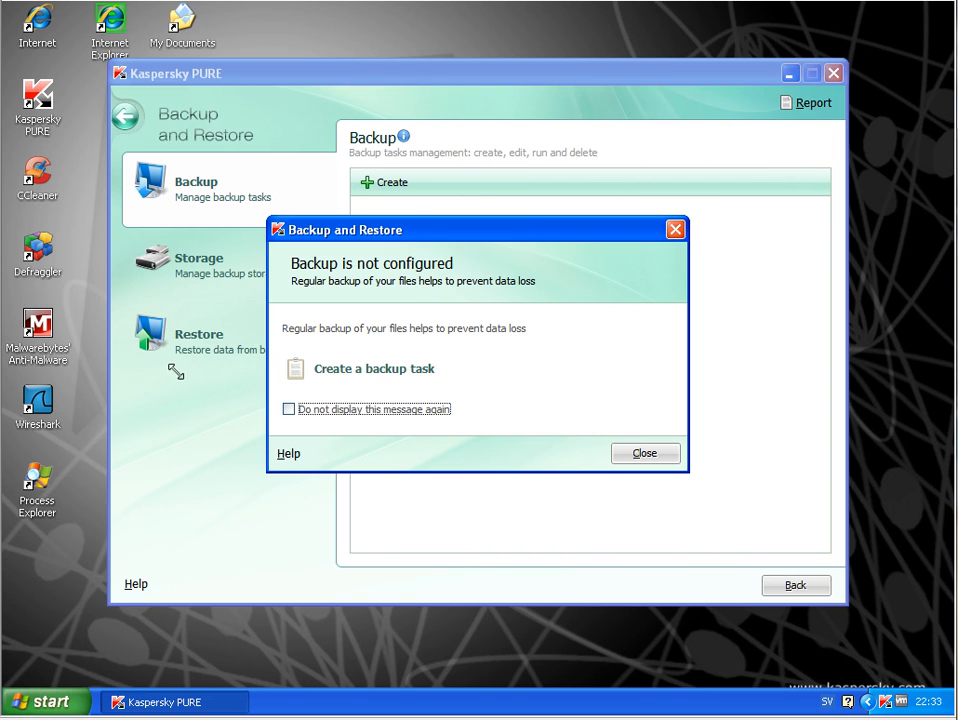
left_click(650, 452)
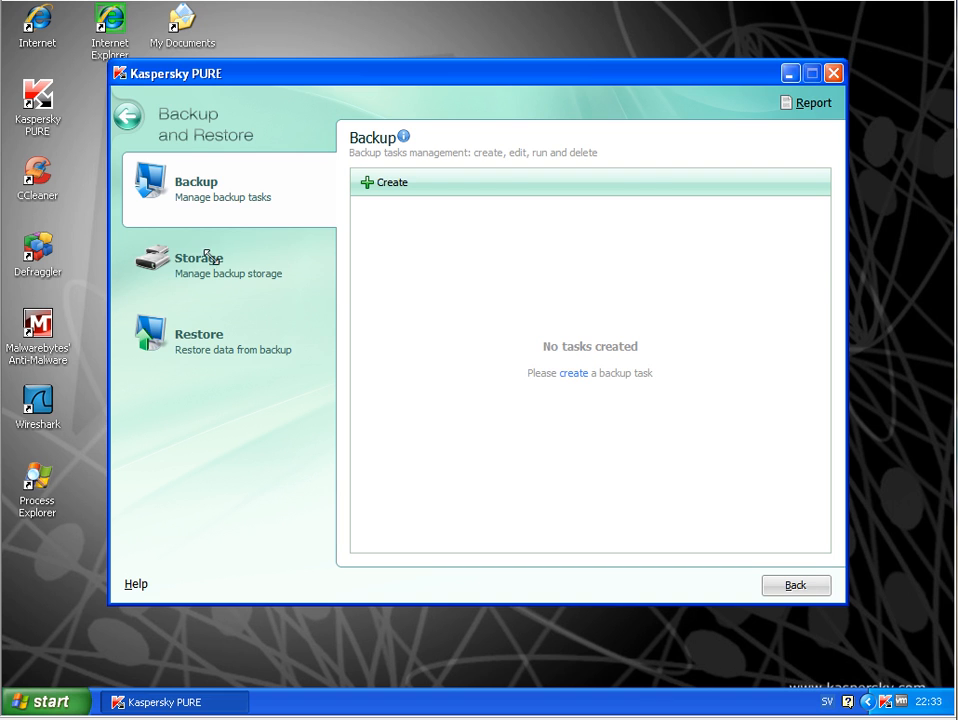
left_click(206, 256)
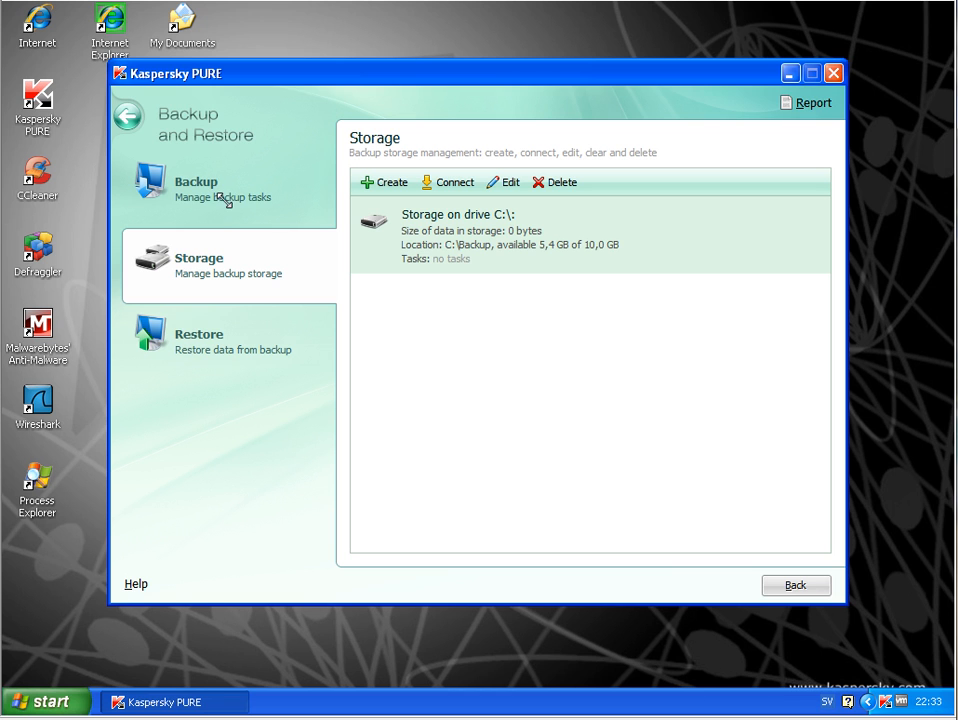
- Examine the local, network, FTP server and removable drive options of the Backup Storage Creation Wizard, and cancel it
left_click(381, 181)
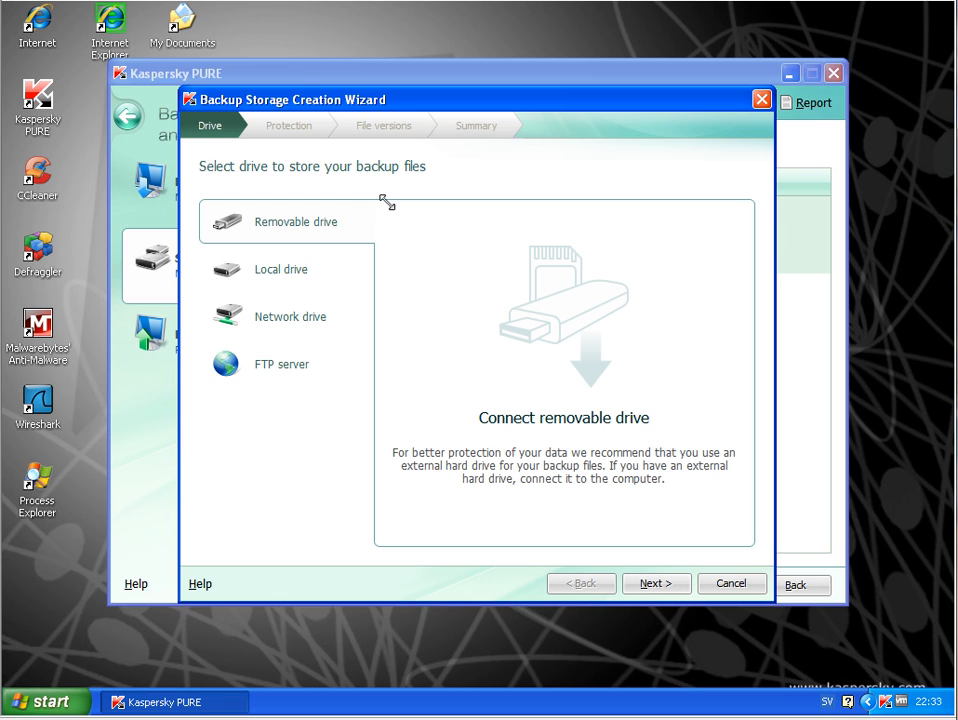
left_click(281, 272)
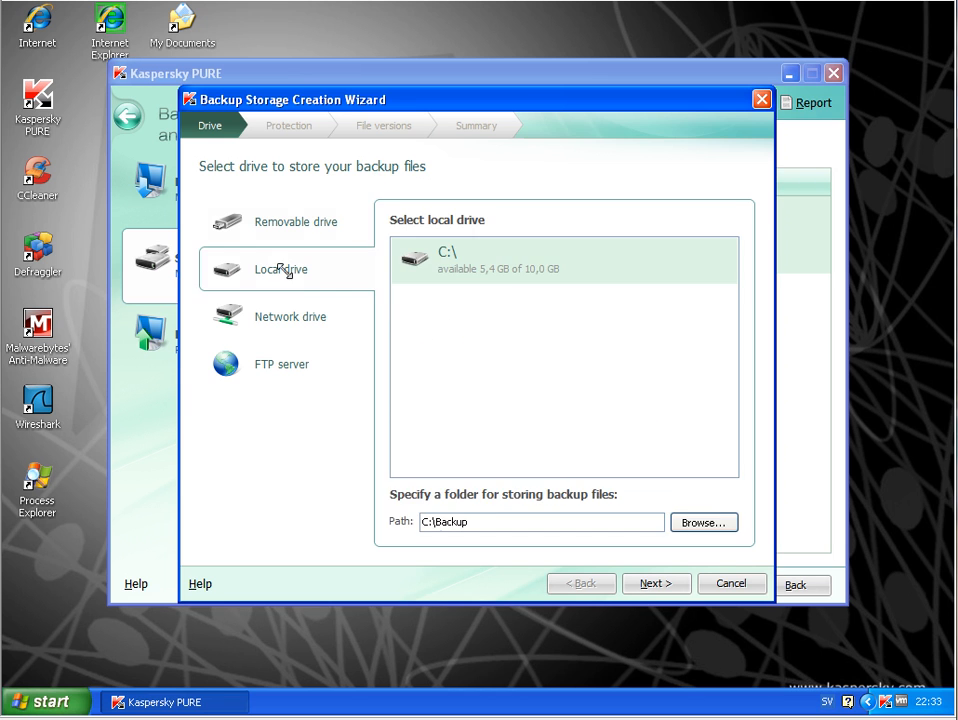
left_click(281, 308)
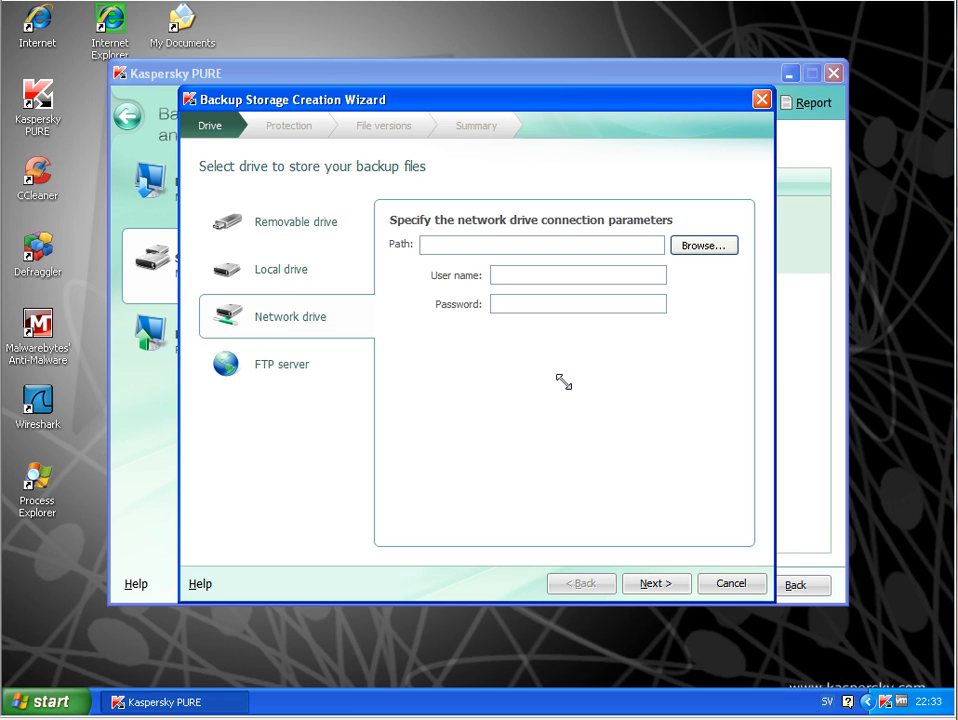
left_click(279, 372)
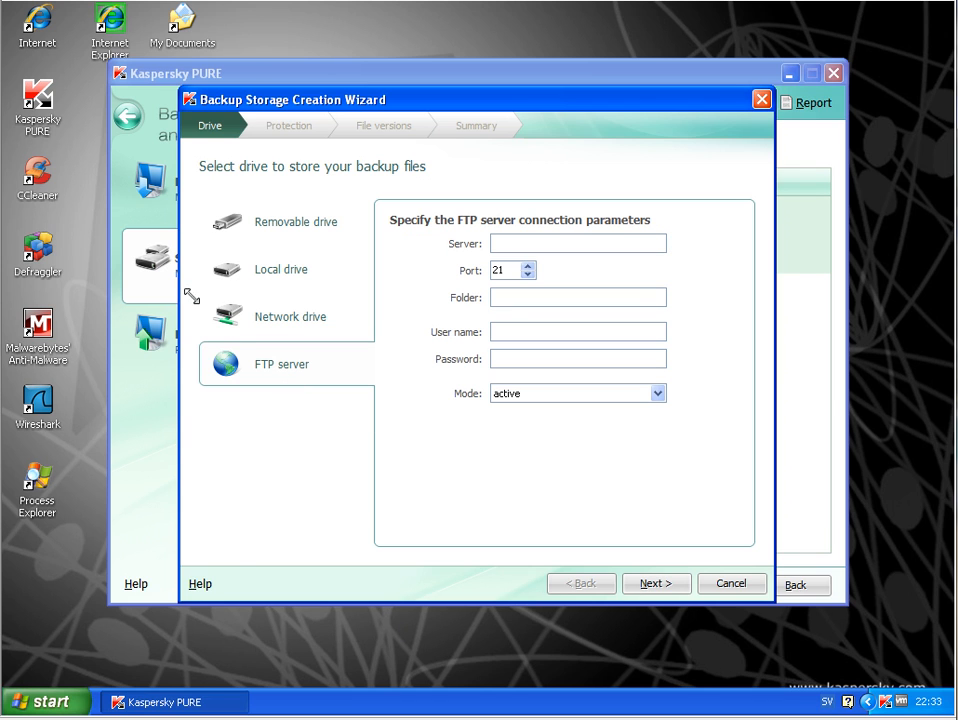
left_click(284, 269)
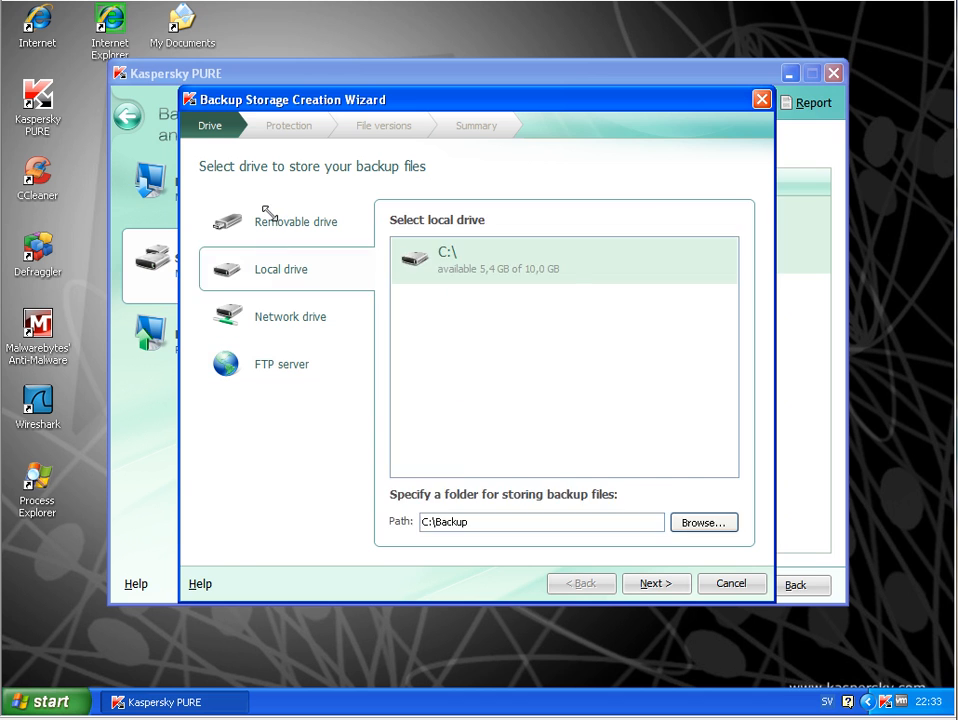
left_click(268, 213)
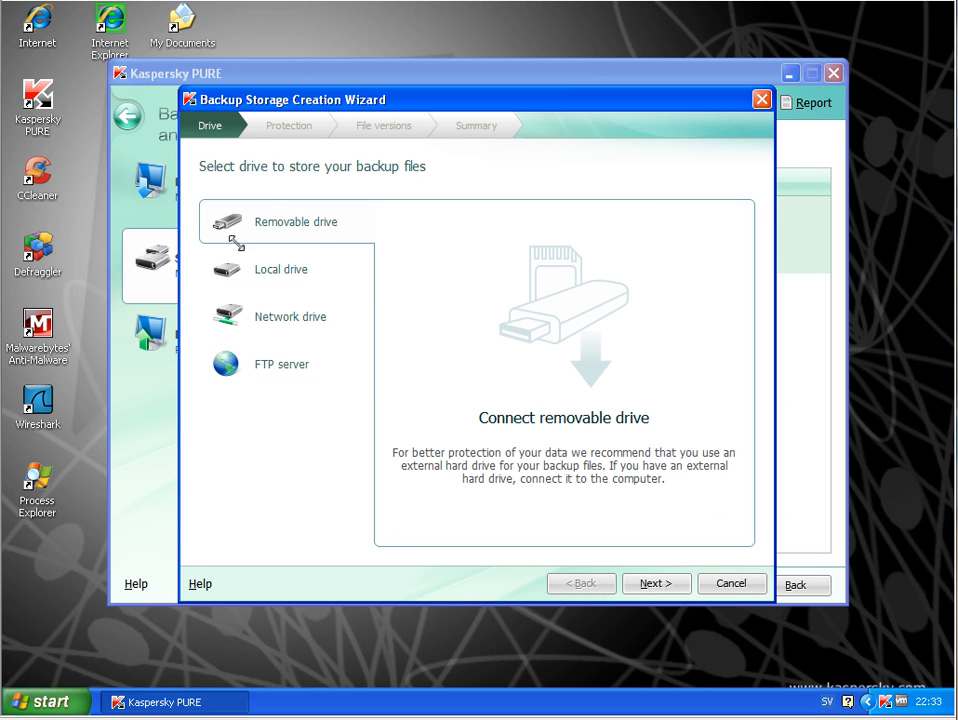
left_click(729, 584)
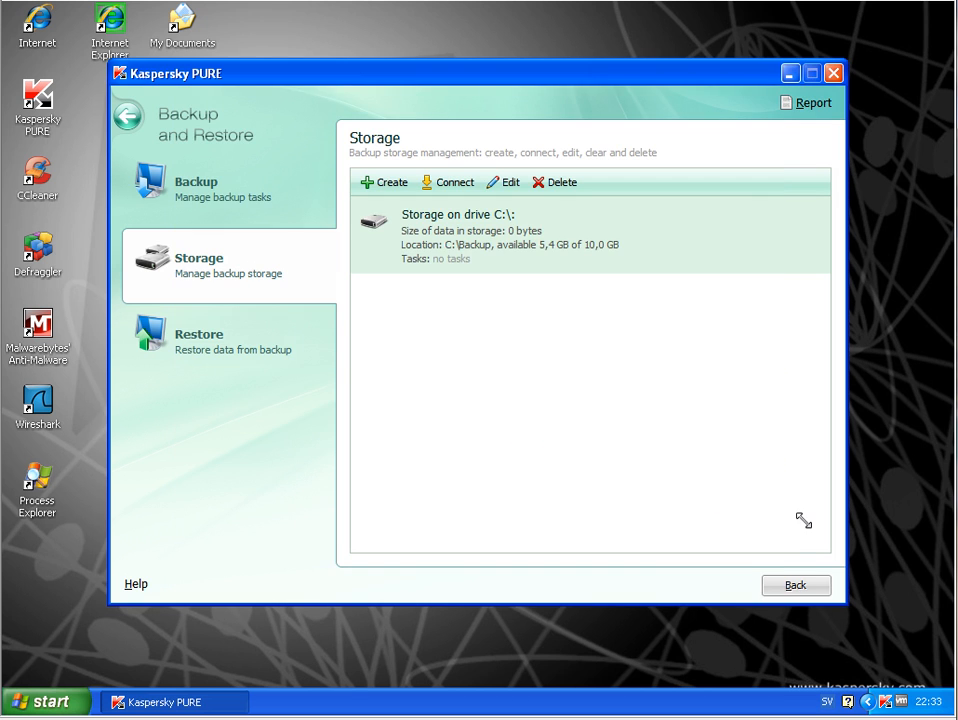
- View the Restore and Storage sections of Backup and Restore and return to the main screen
left_click(185, 345)
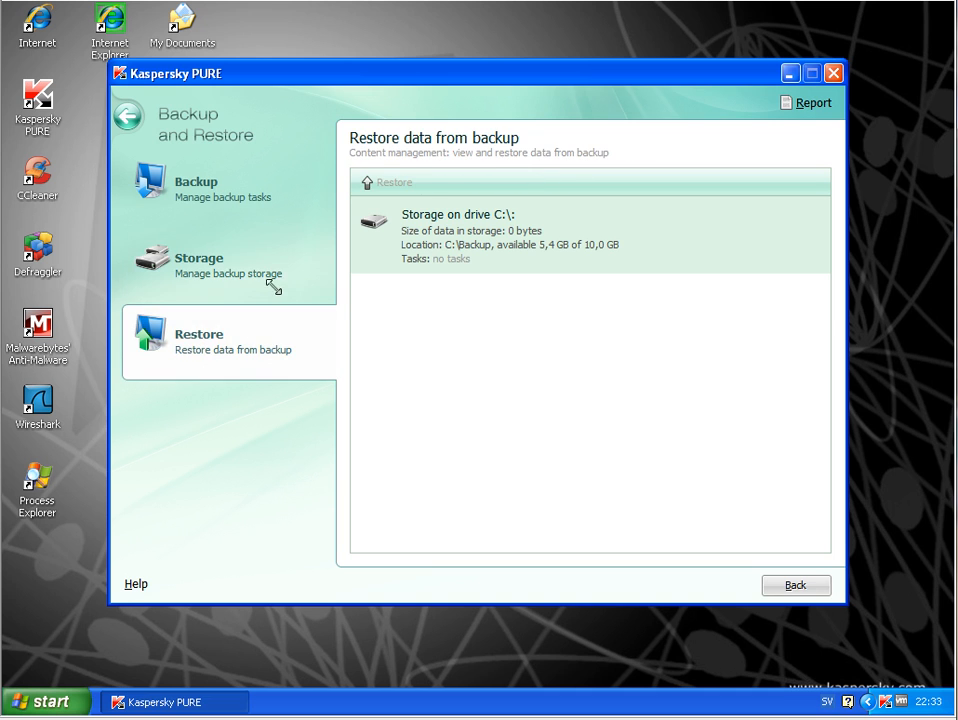
left_click(223, 274)
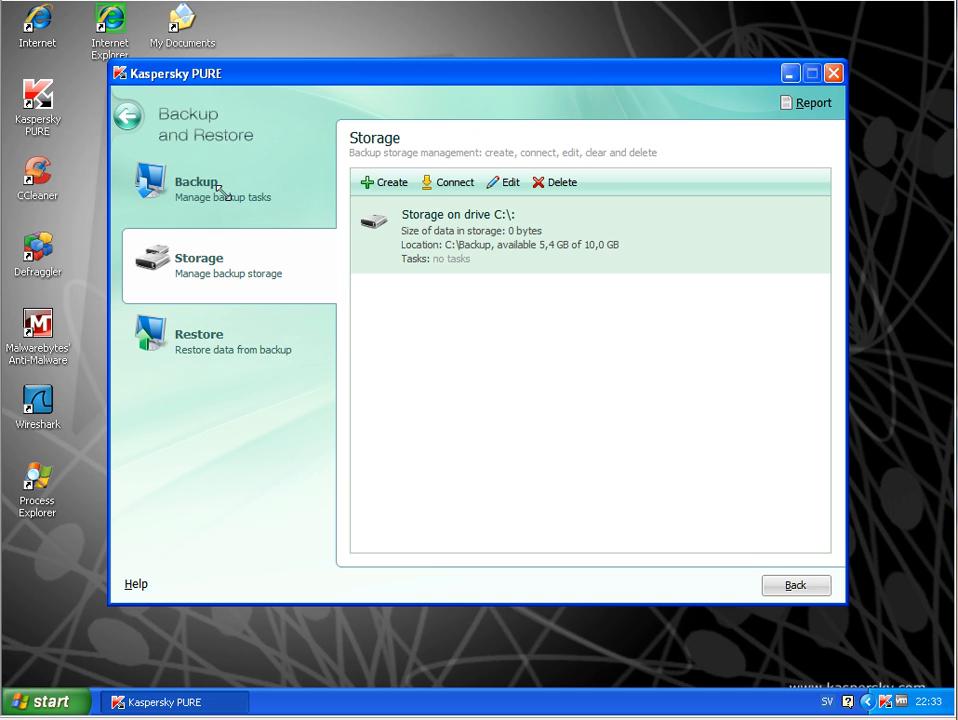
left_click(128, 116)
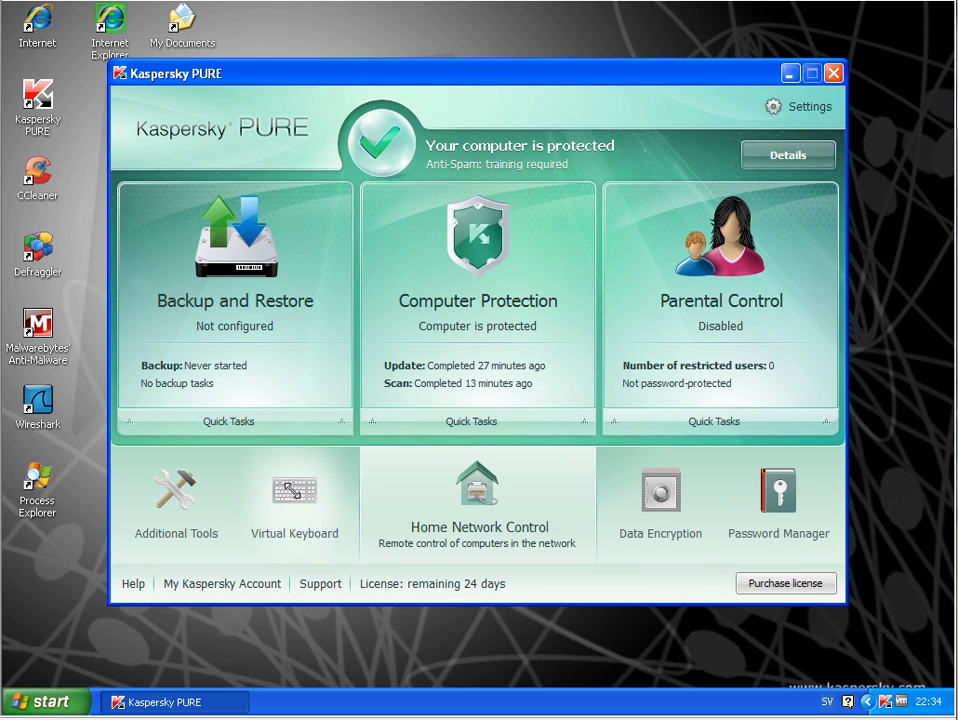
- Display the Virtual Keyboard, move it around over the main window, and close it
left_click(292, 490)
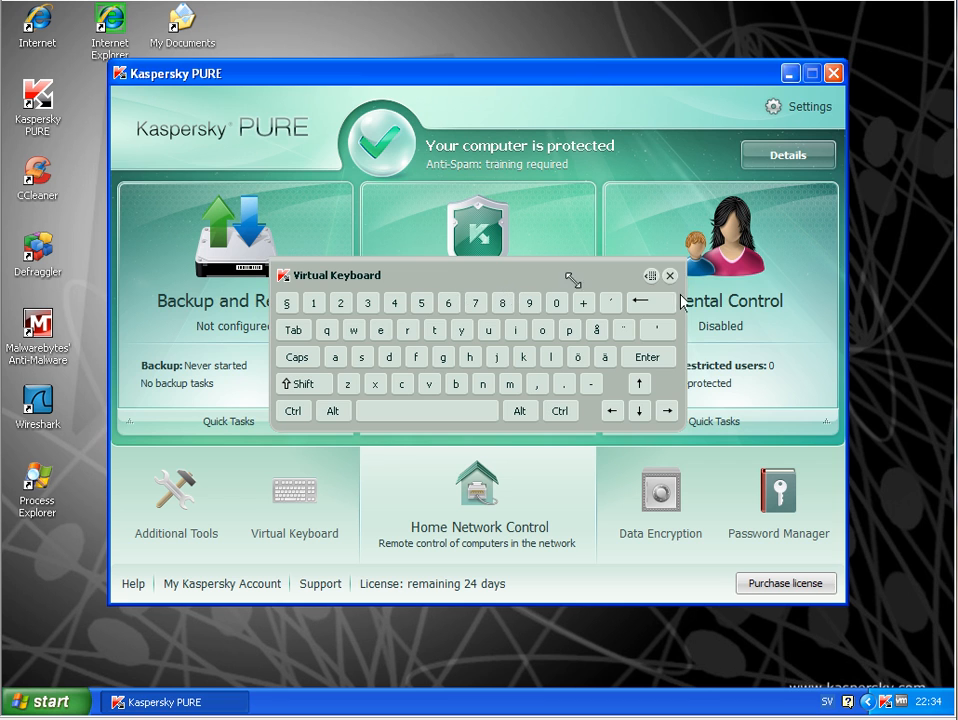
left_click_drag(449, 263, 473, 224)
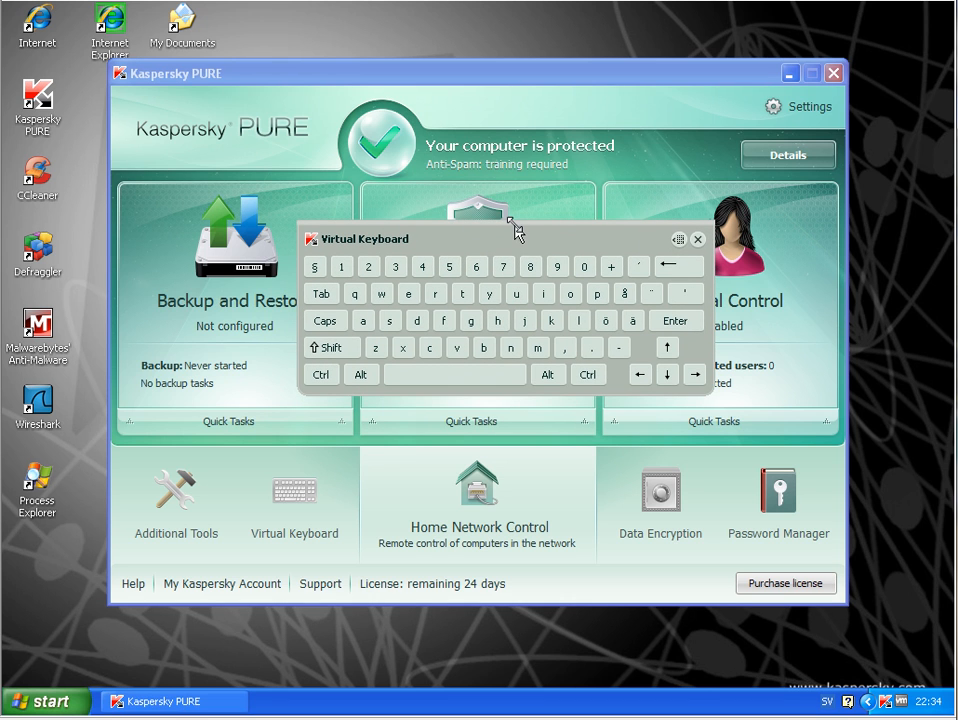
left_click_drag(513, 239, 440, 340)
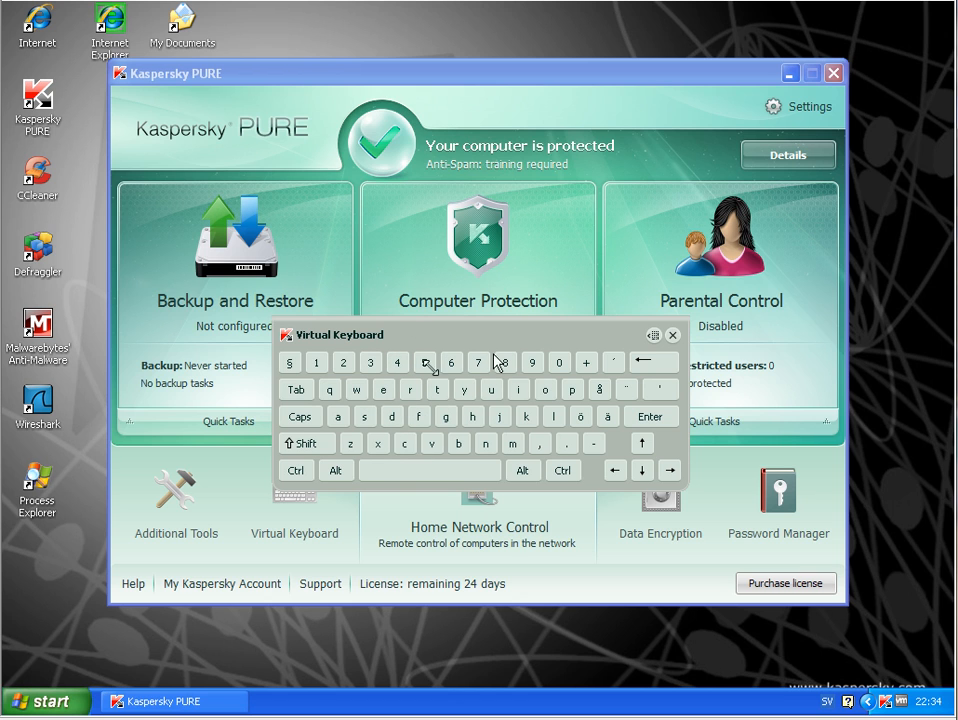
left_click(672, 337)
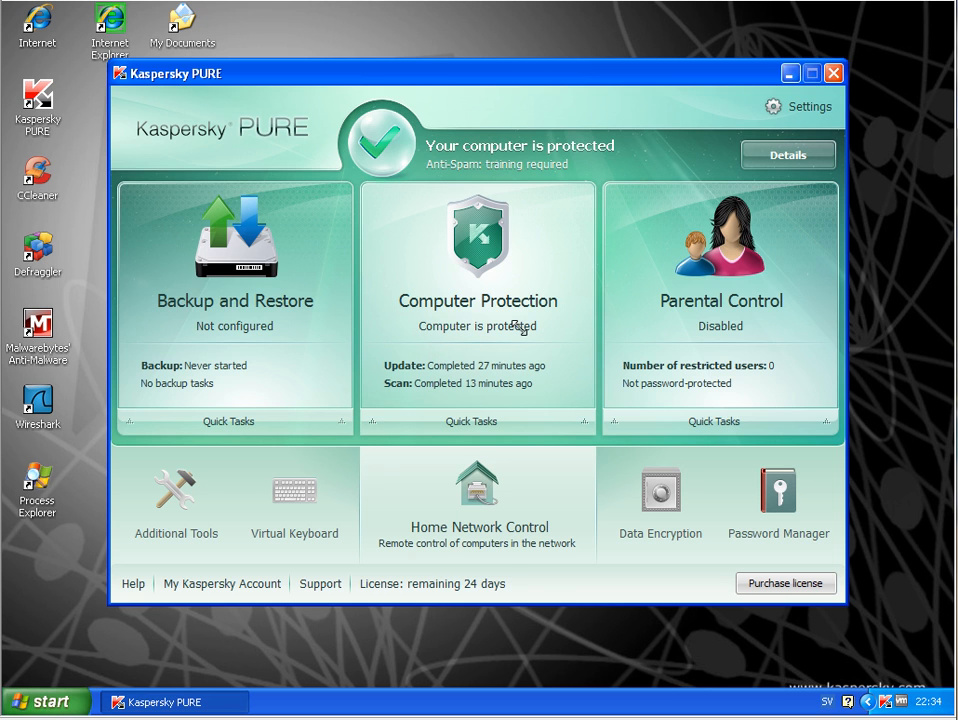
- Review the General settings and the File Anti-Virus and Mail Anti-Virus protection settings of Computer Protection
left_click(460, 316)
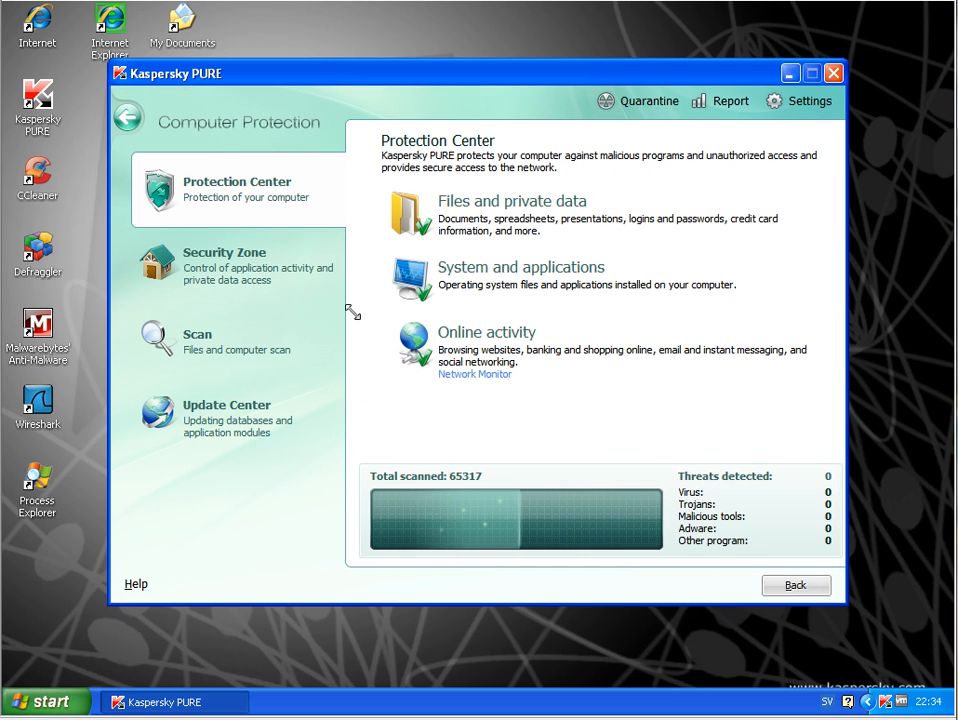
left_click(797, 99)
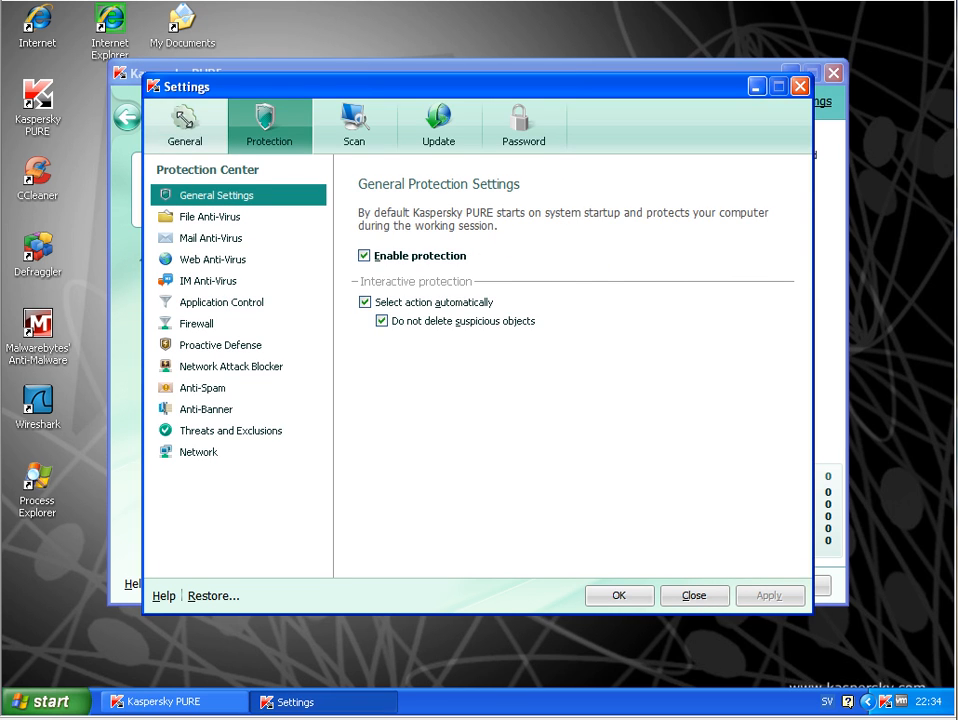
left_click(185, 122)
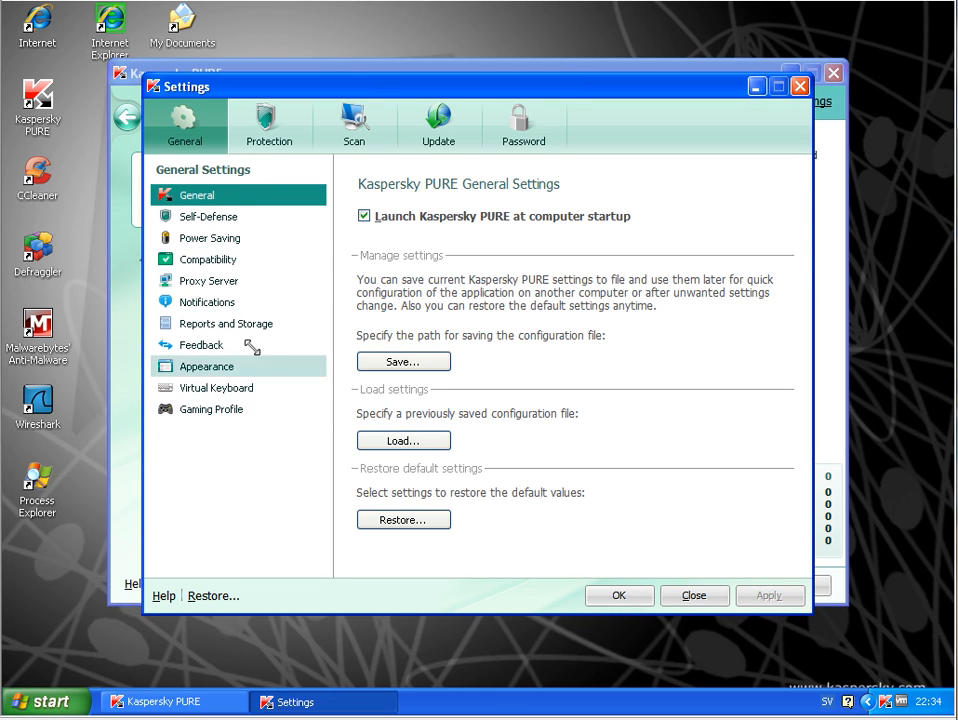
left_click(266, 125)
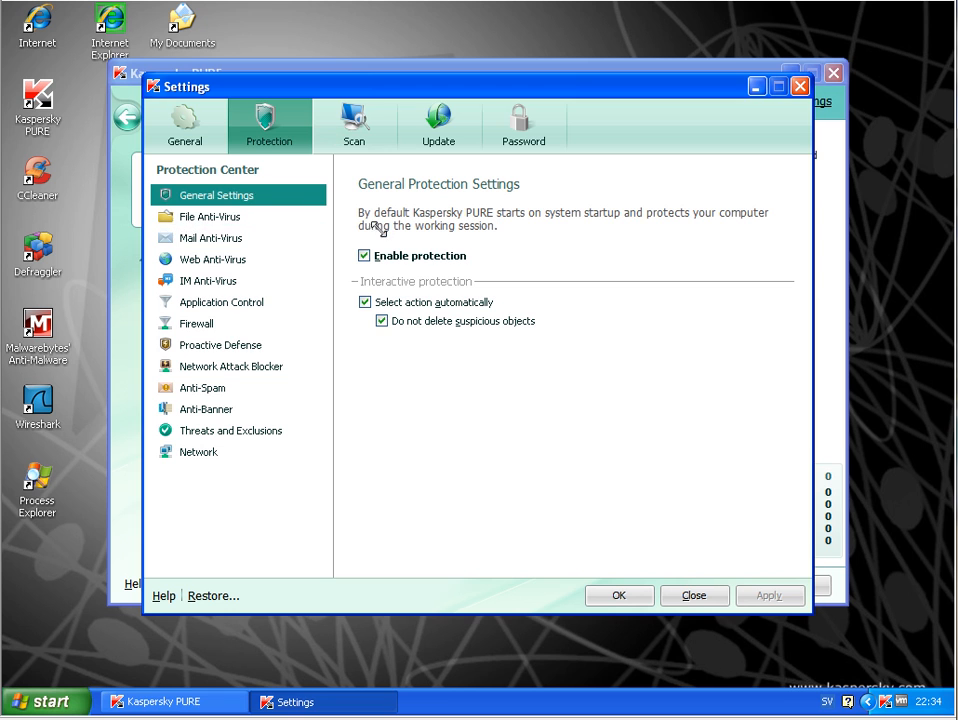
left_click(250, 216)
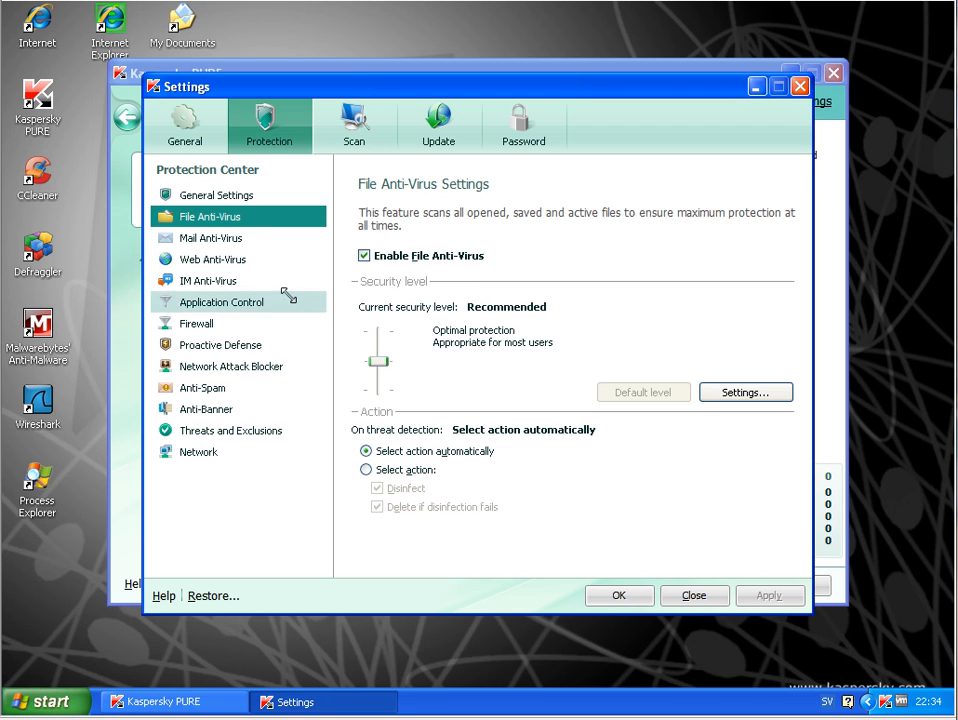
left_click(239, 238)
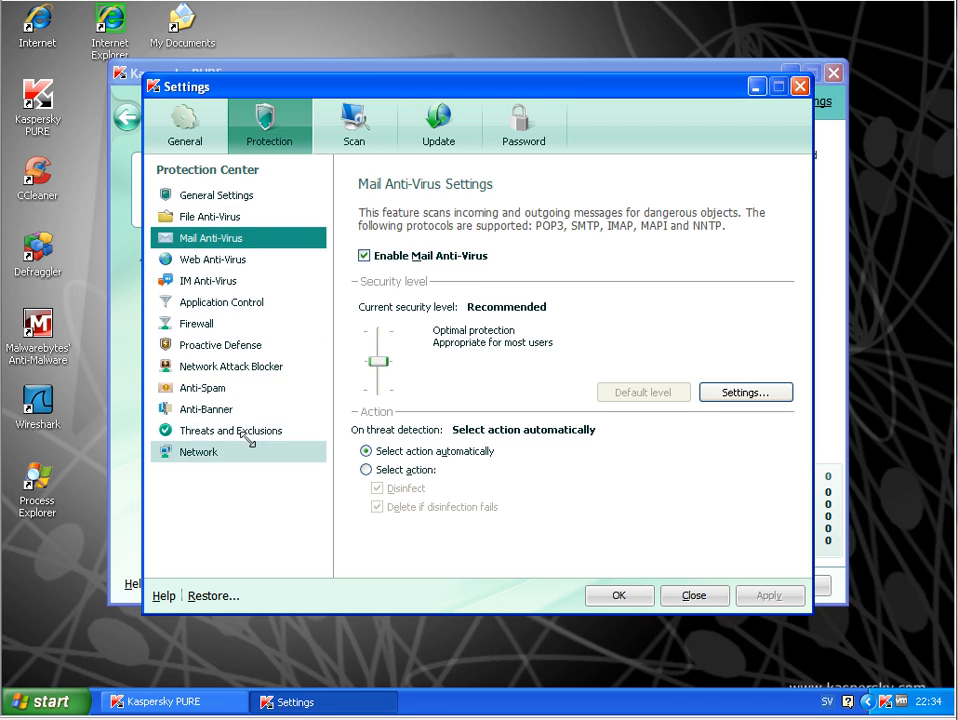
- Enable detection of the Other category under adware, auto-dialers and other programs in the Threats settings, and save the change
left_click(196, 434)
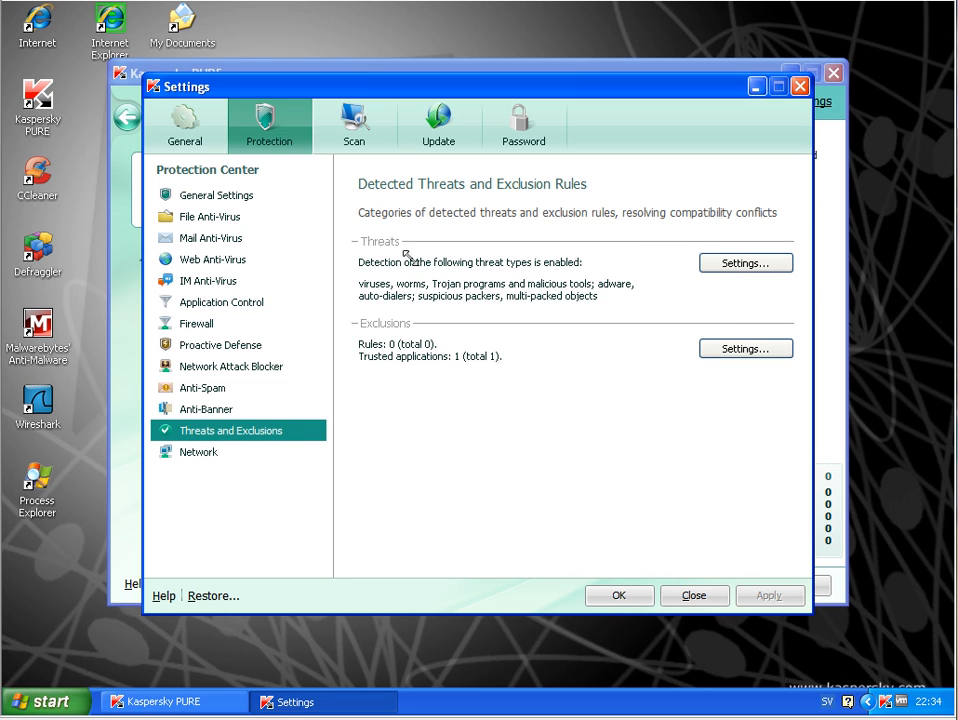
left_click(732, 265)
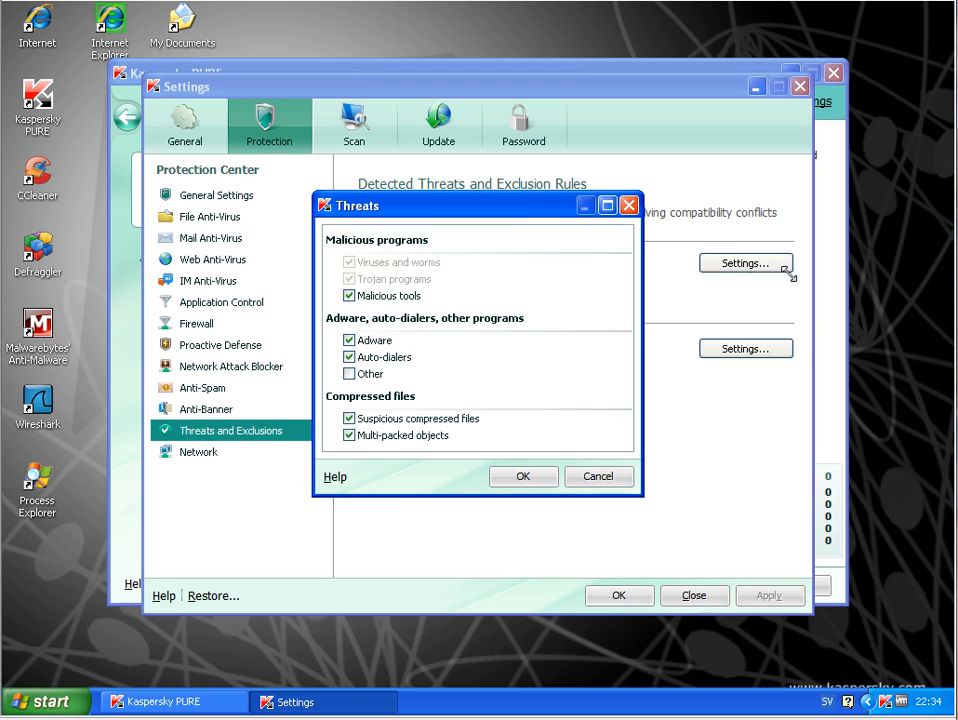
left_click(349, 374)
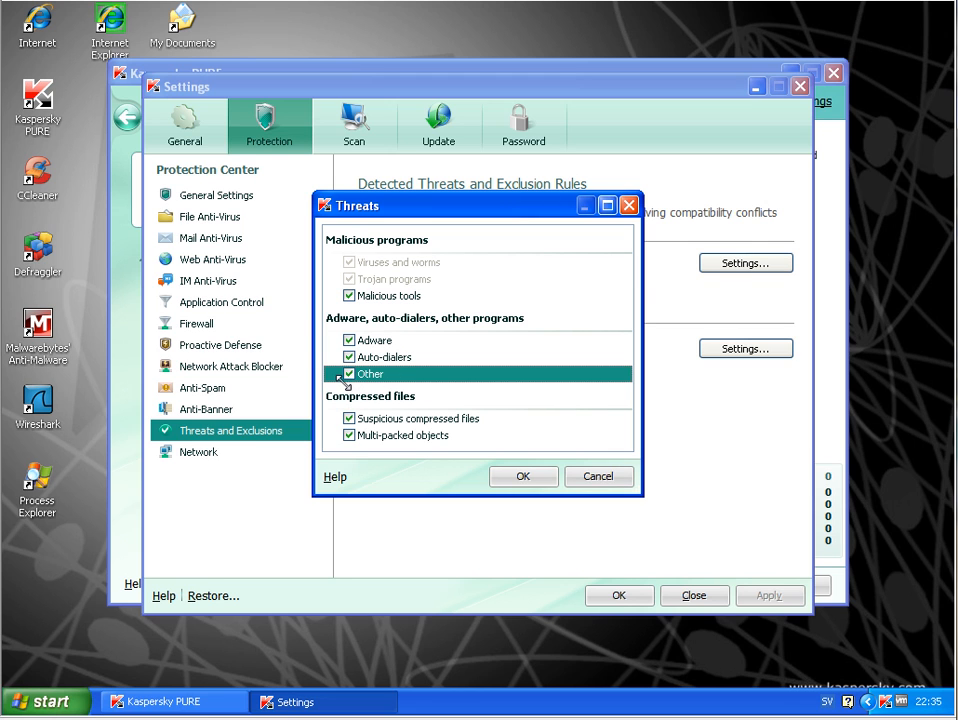
left_click(523, 476)
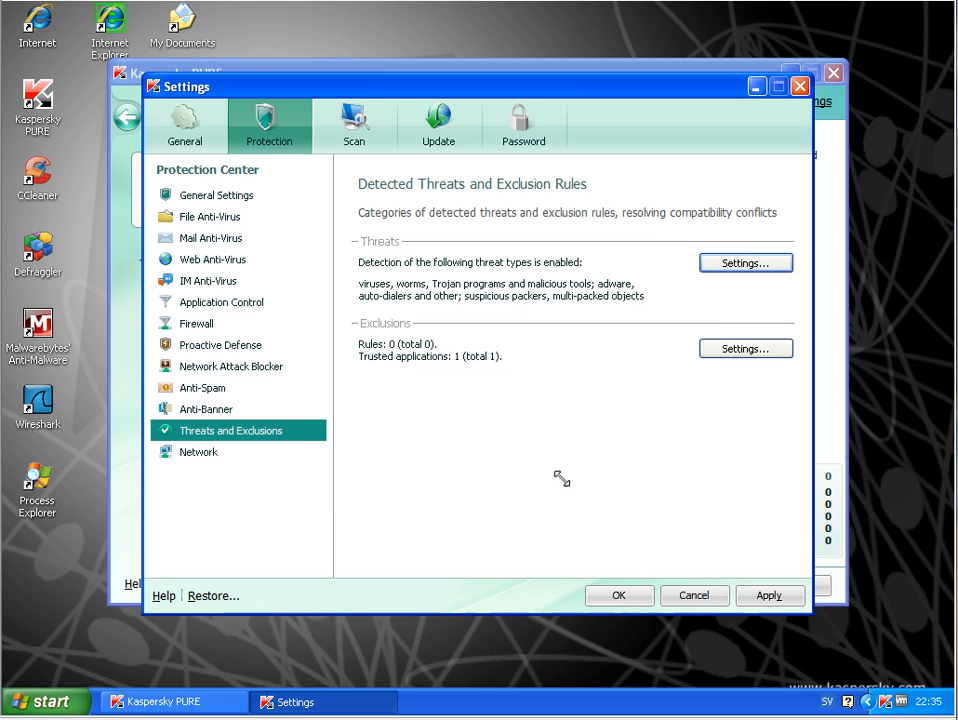
left_click(771, 596)
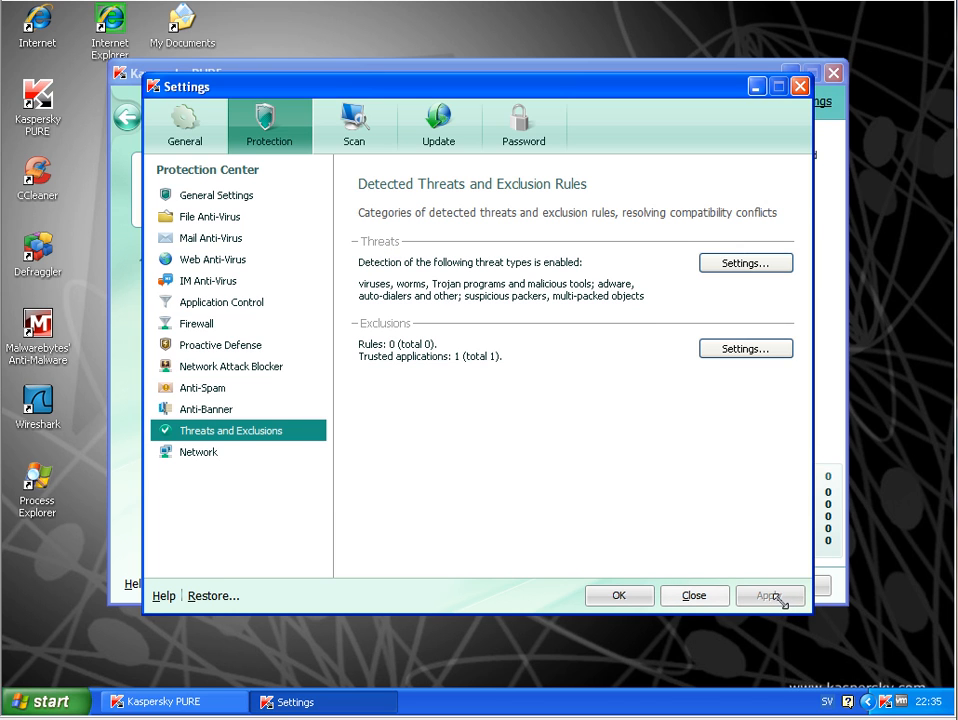
left_click(632, 595)
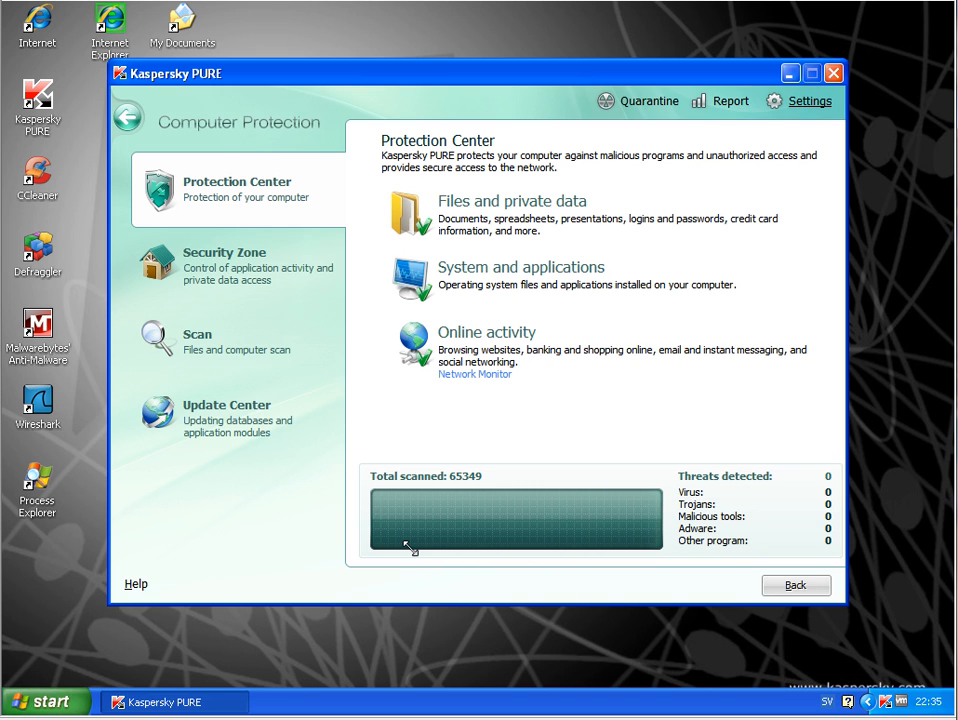
- Examine the administrator password protection options by switching protection on and off, and cancel the settings
left_click(808, 101)
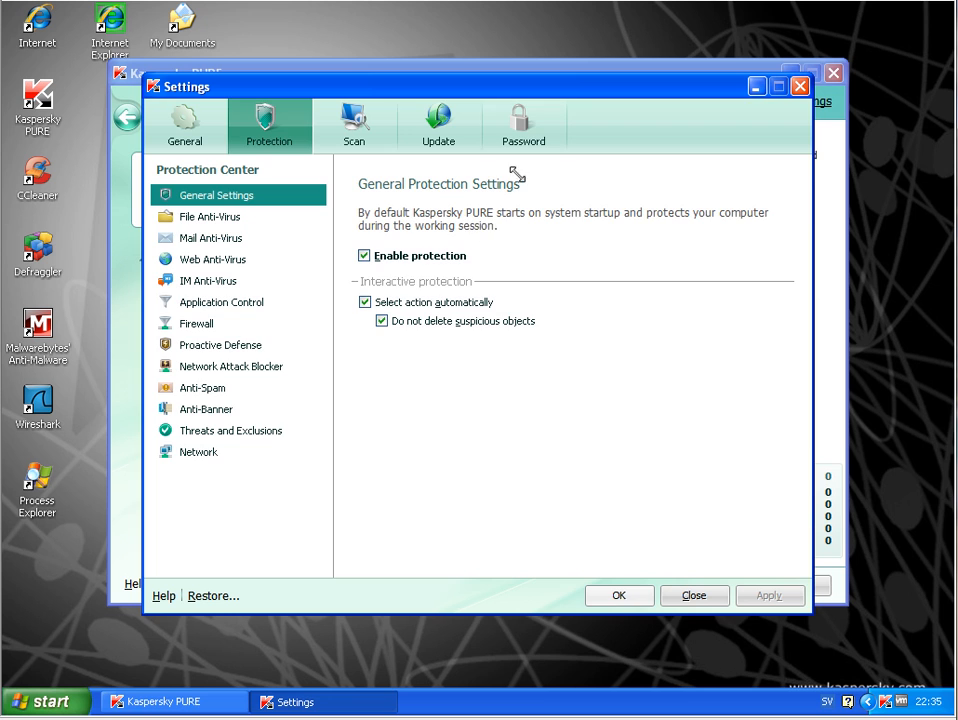
left_click(500, 128)
left_click(405, 267)
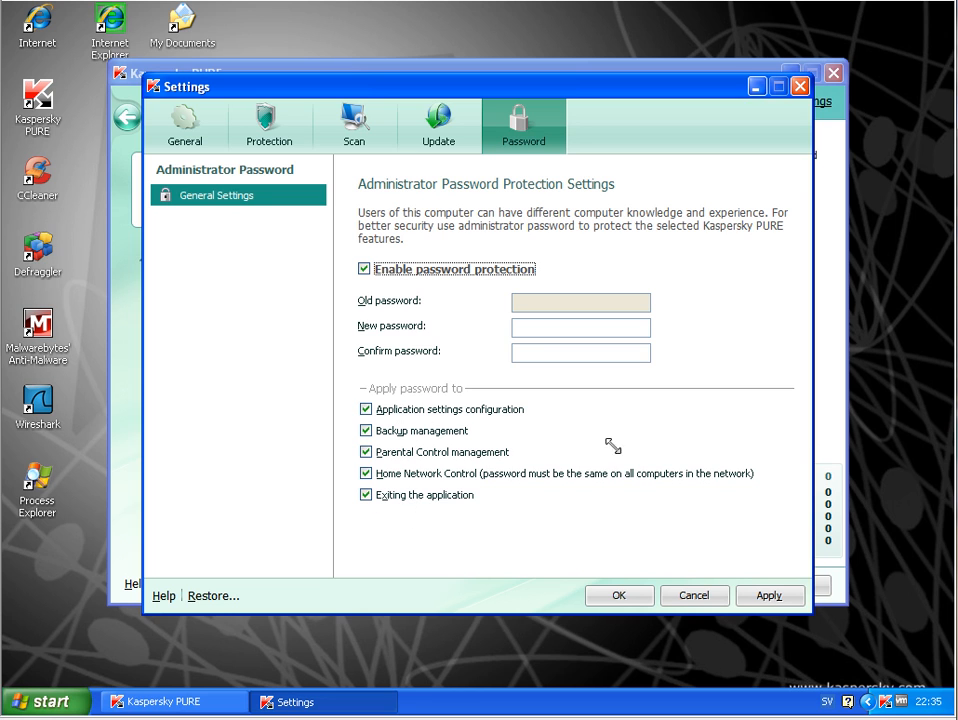
left_click(455, 270)
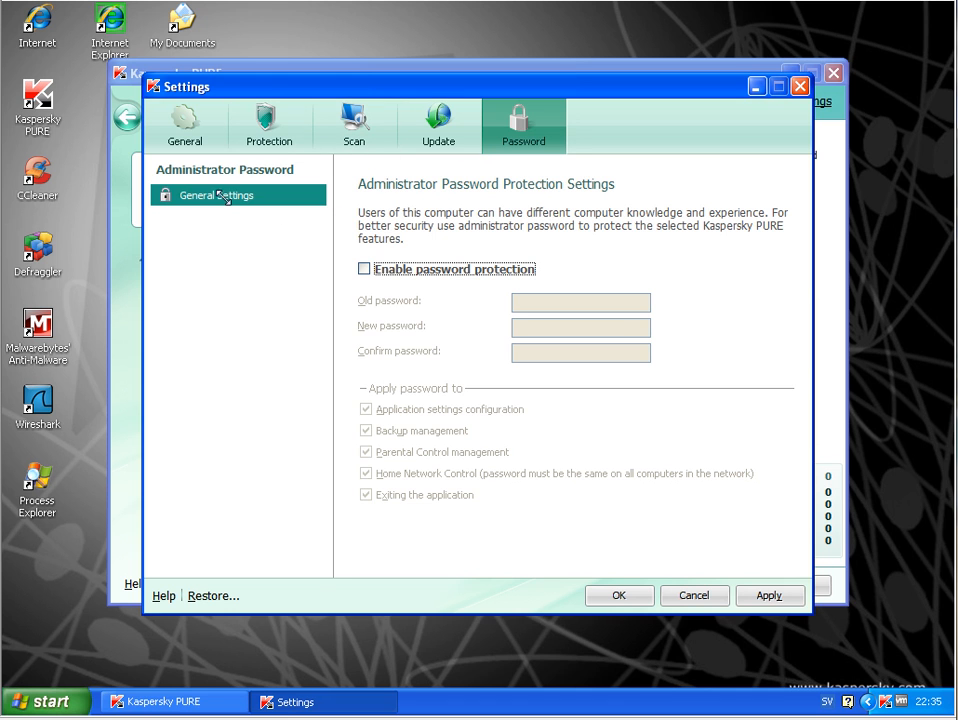
left_click(700, 597)
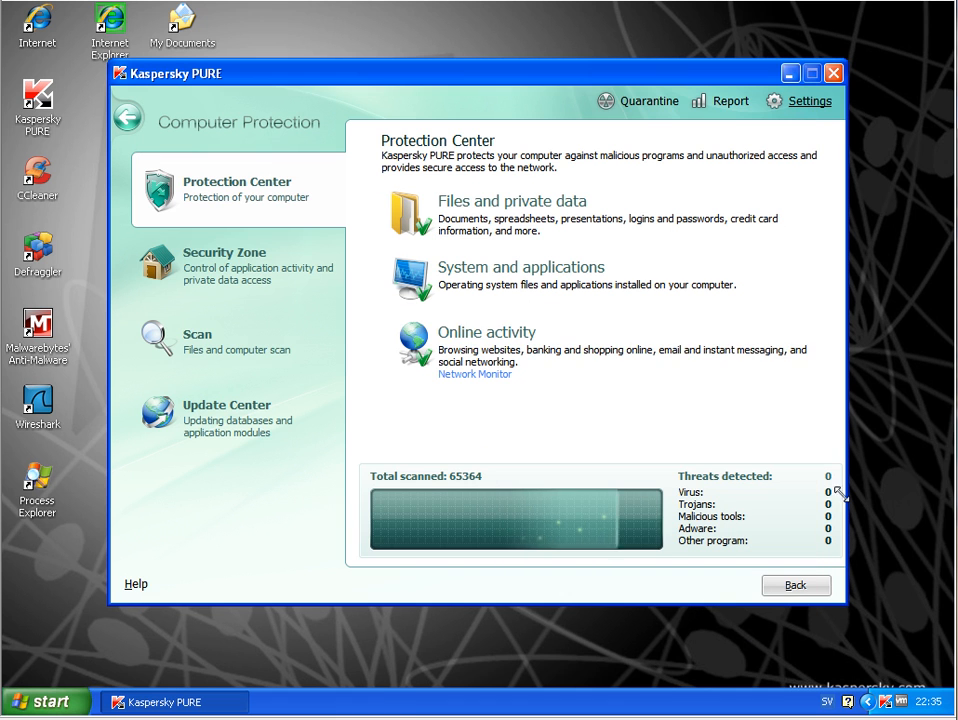
- View the Security Zone and the Safe Run options for Internet Explorer, and return to the main screen
left_click(220, 265)
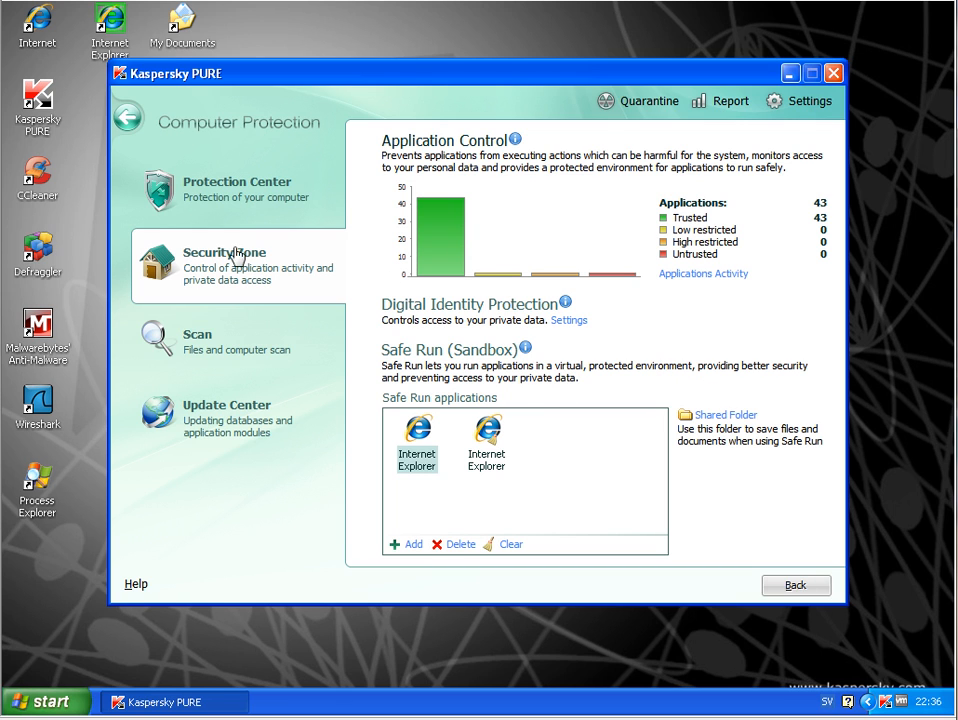
left_click(180, 190)
left_click(243, 277)
right_click(424, 440)
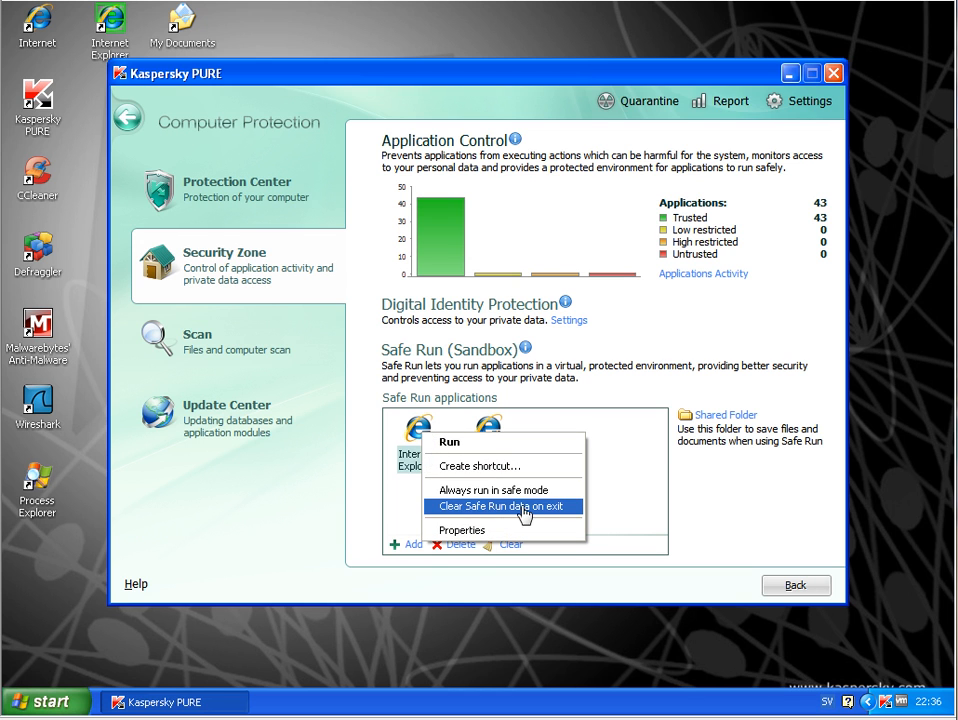
left_click(829, 591)
left_click(829, 591)
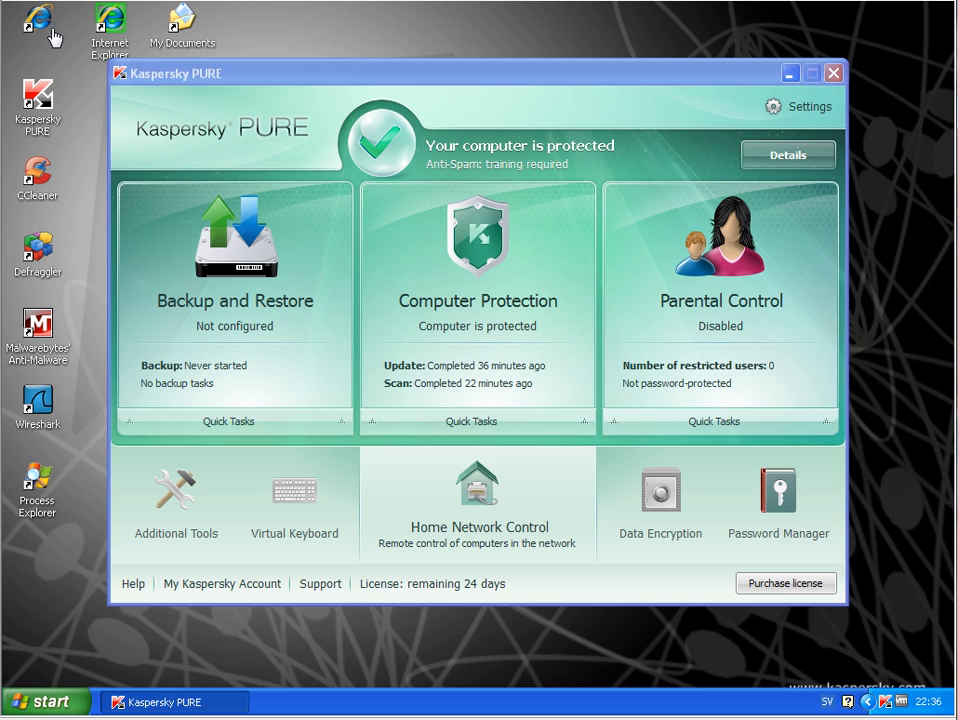
- Launch Internet Explorer in Safe Run mode from its green-marked desktop shortcut, close it, and restore the Kaspersky PURE window
left_click(112, 28)
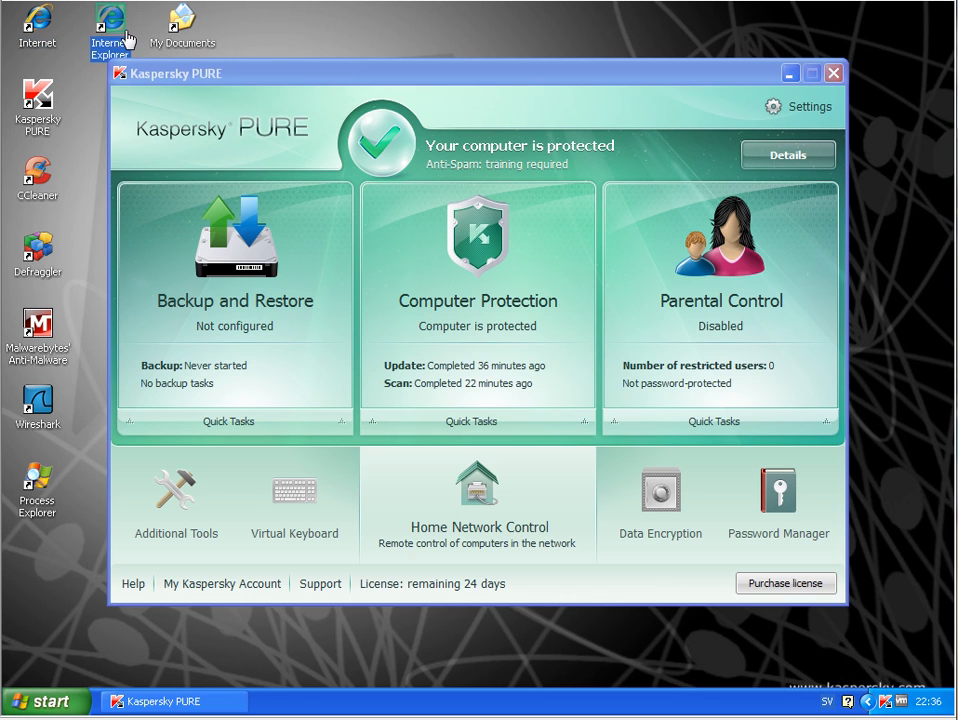
left_click(790, 74)
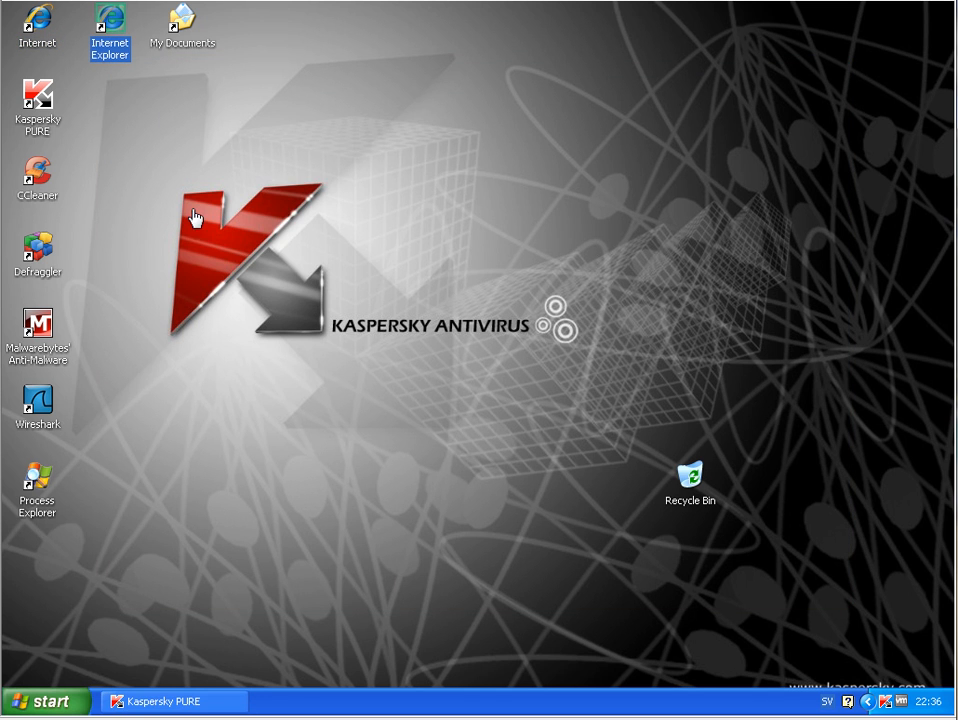
double_click(112, 51)
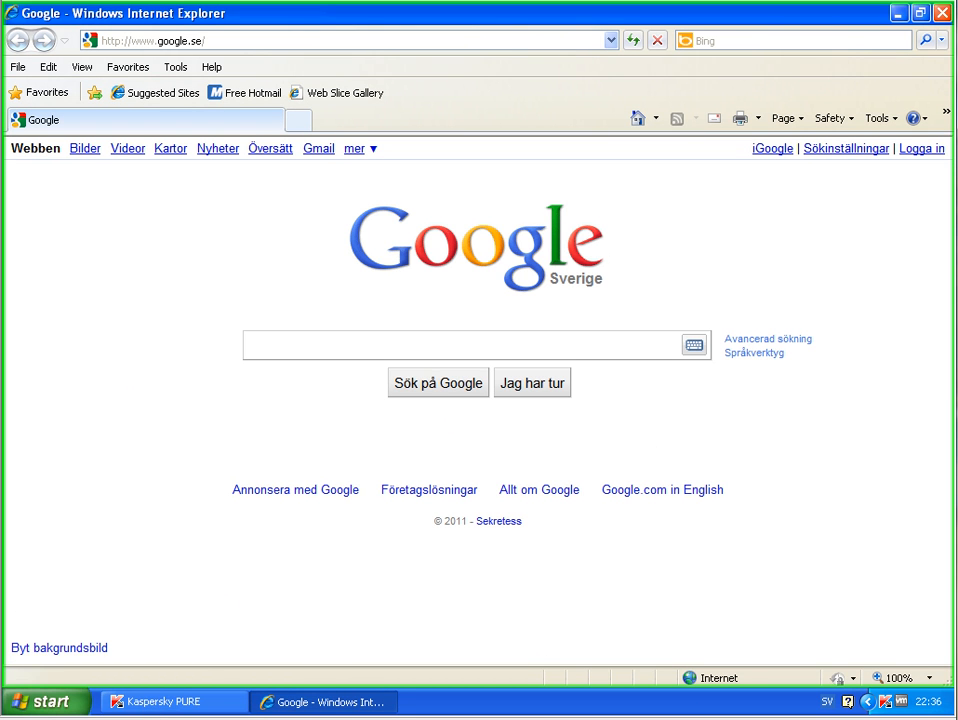
left_click(943, 14)
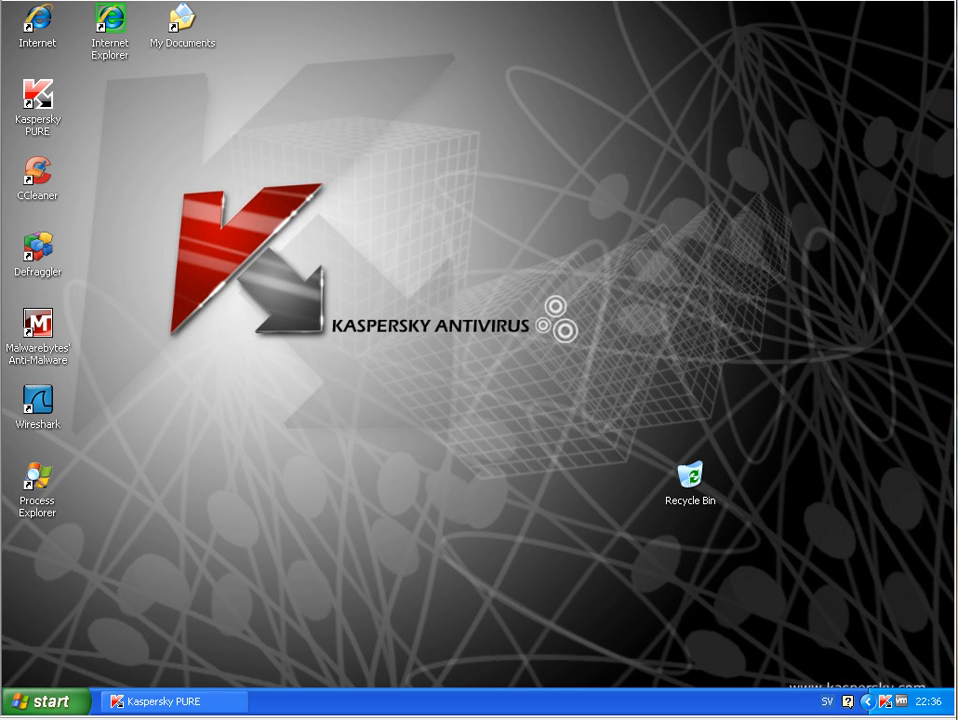
left_click(160, 702)
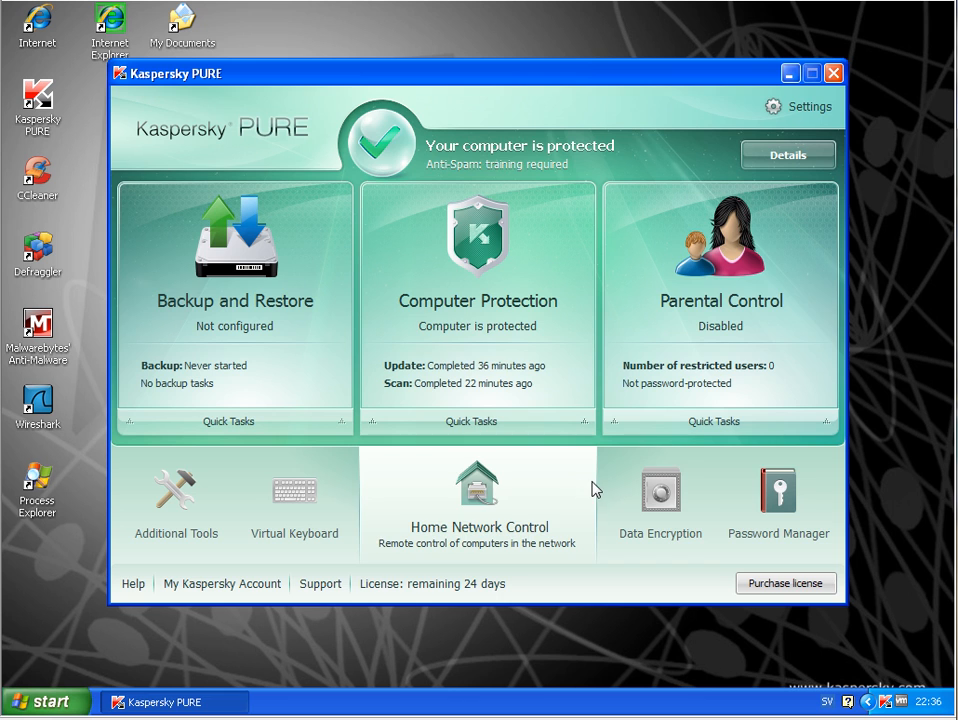
- View the Data Encryption and Password Manager sections and return to the main screen
left_click(630, 505)
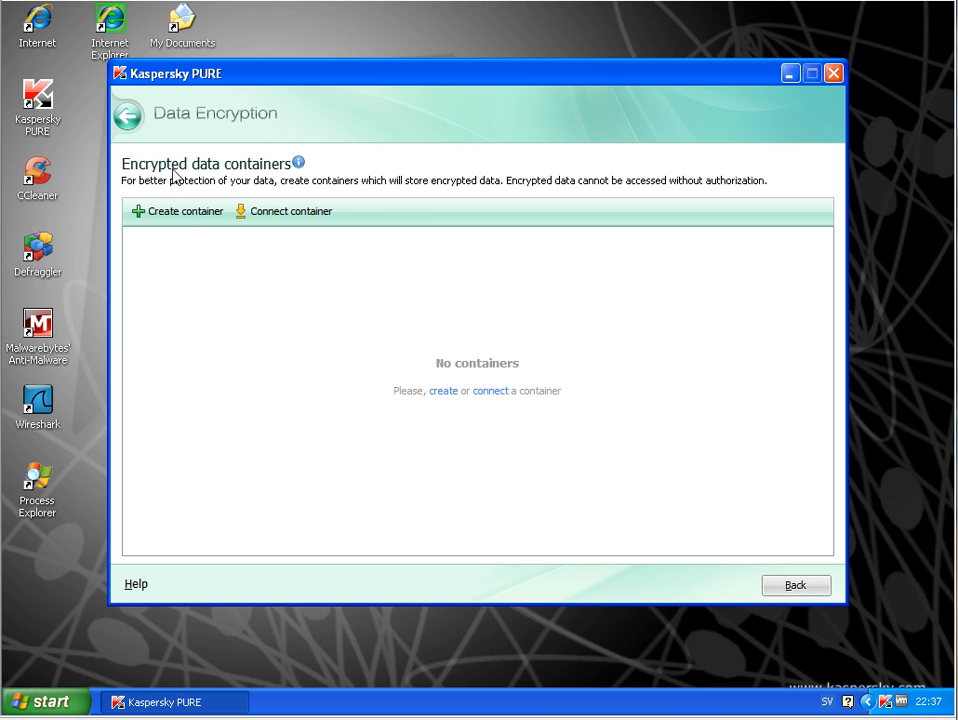
left_click(128, 120)
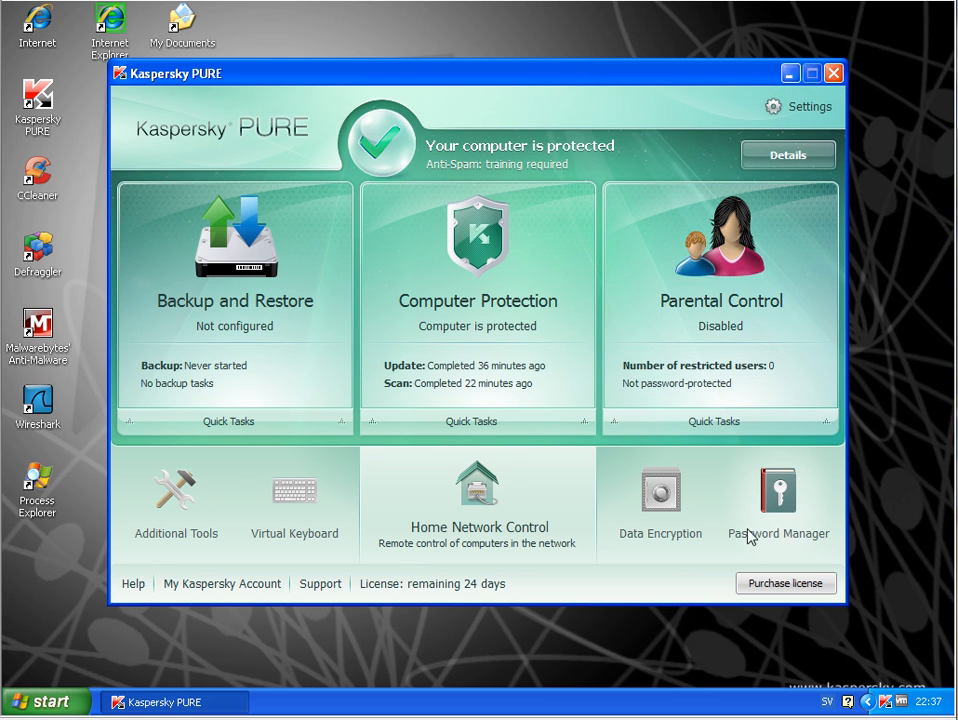
left_click(672, 500)
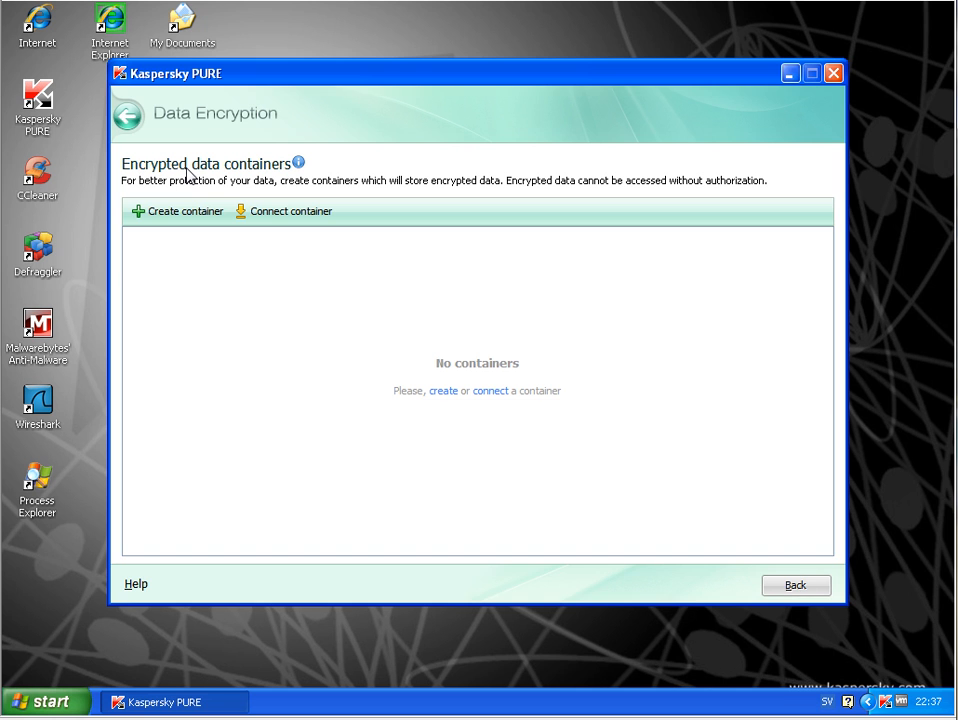
left_click(128, 122)
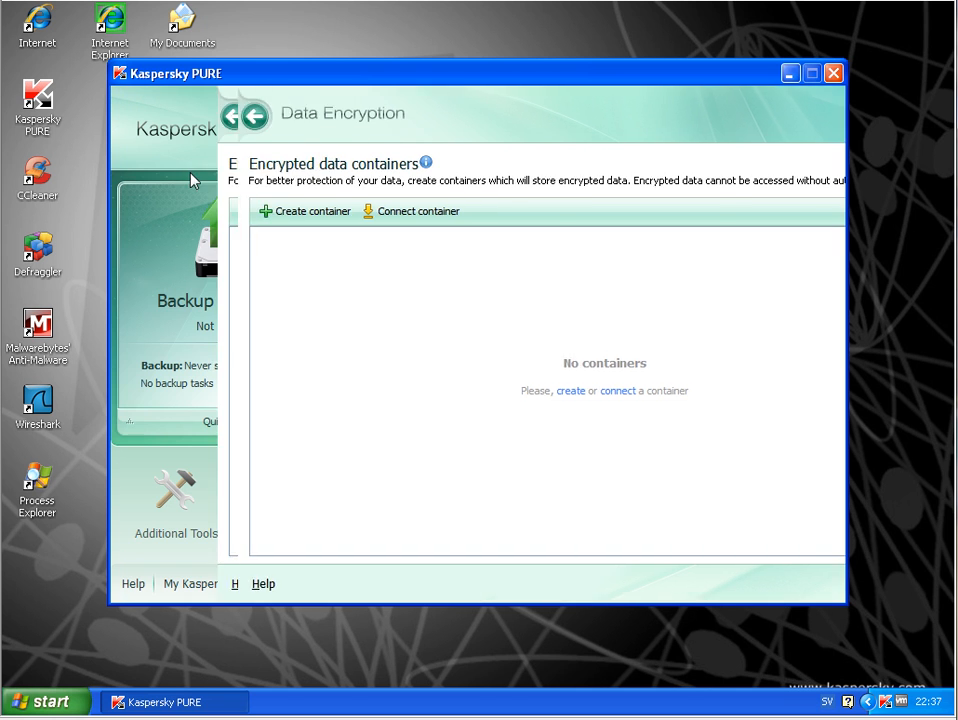
left_click(786, 527)
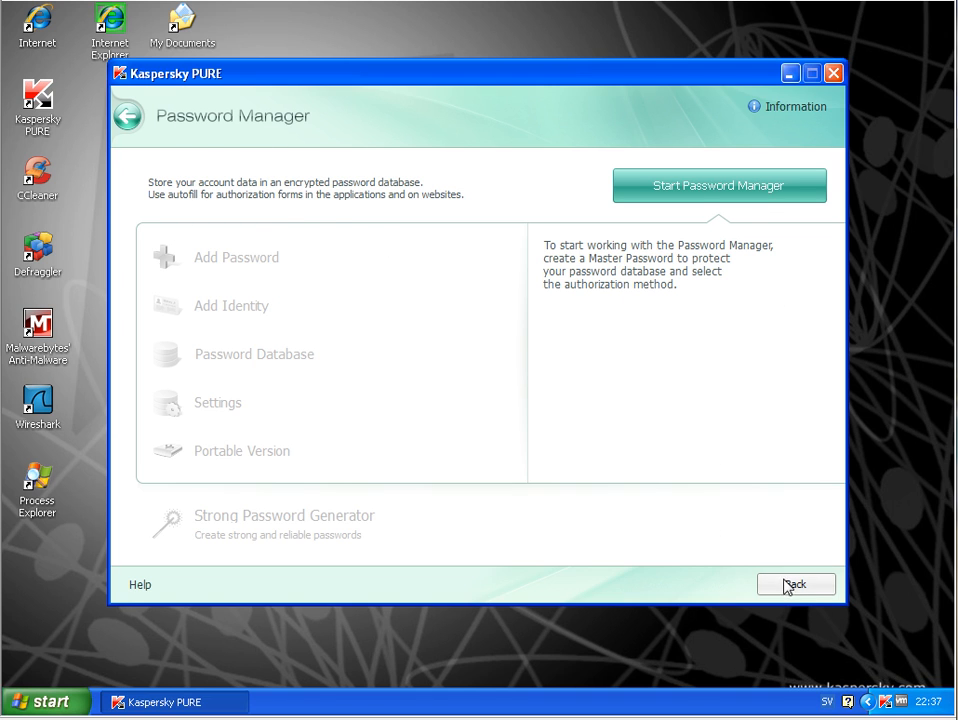
left_click(127, 118)
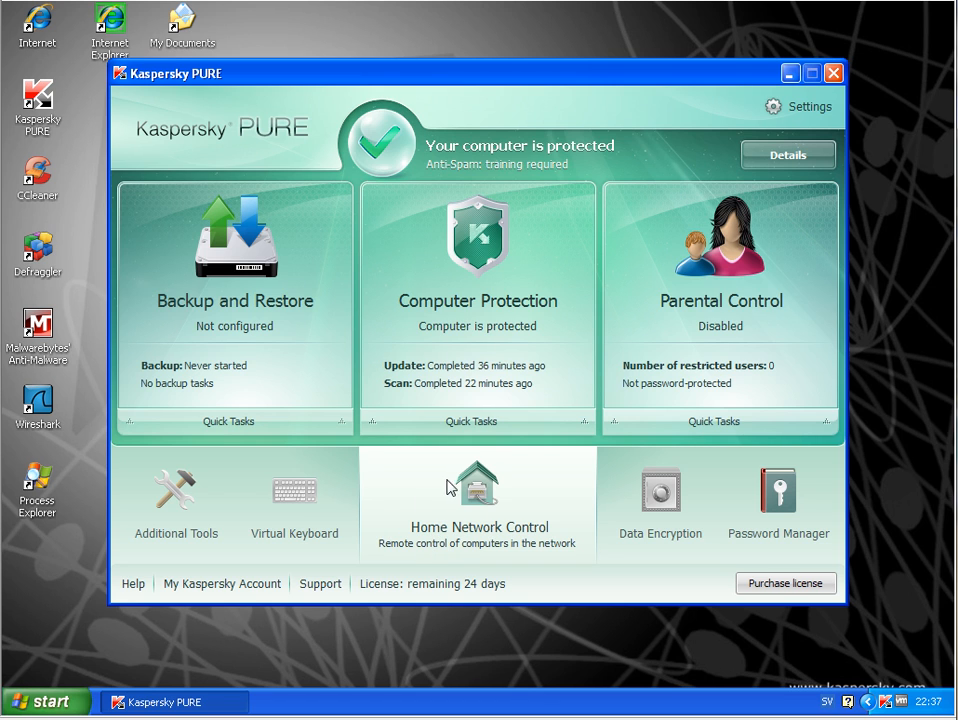
- Examine the password protection page of the Home Network Control Configuration Wizard, and cancel the wizard
left_click(496, 509)
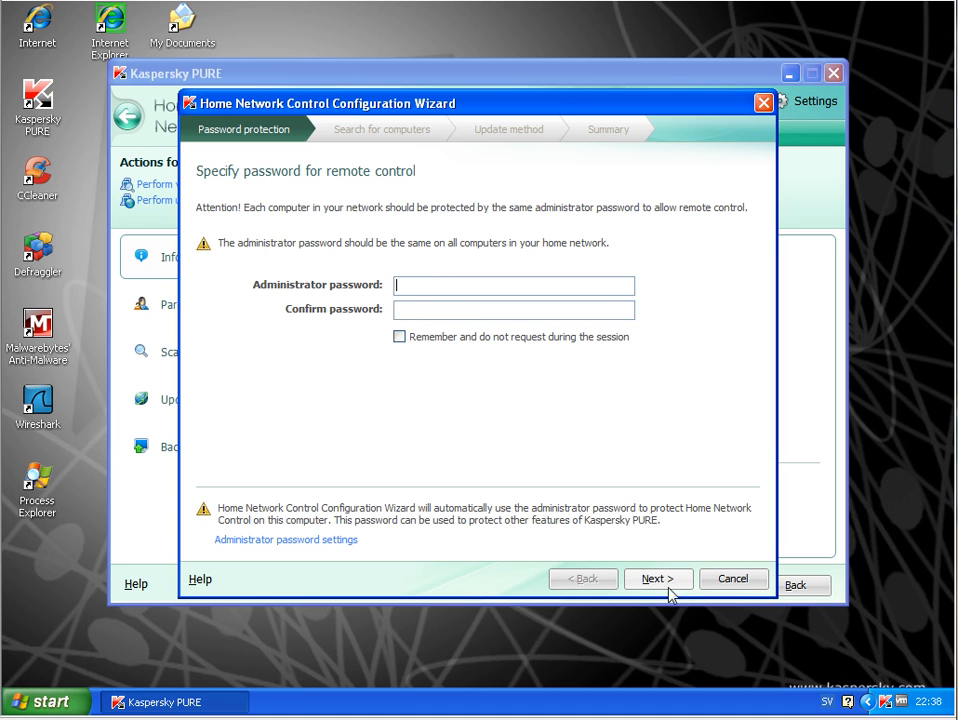
left_click(741, 584)
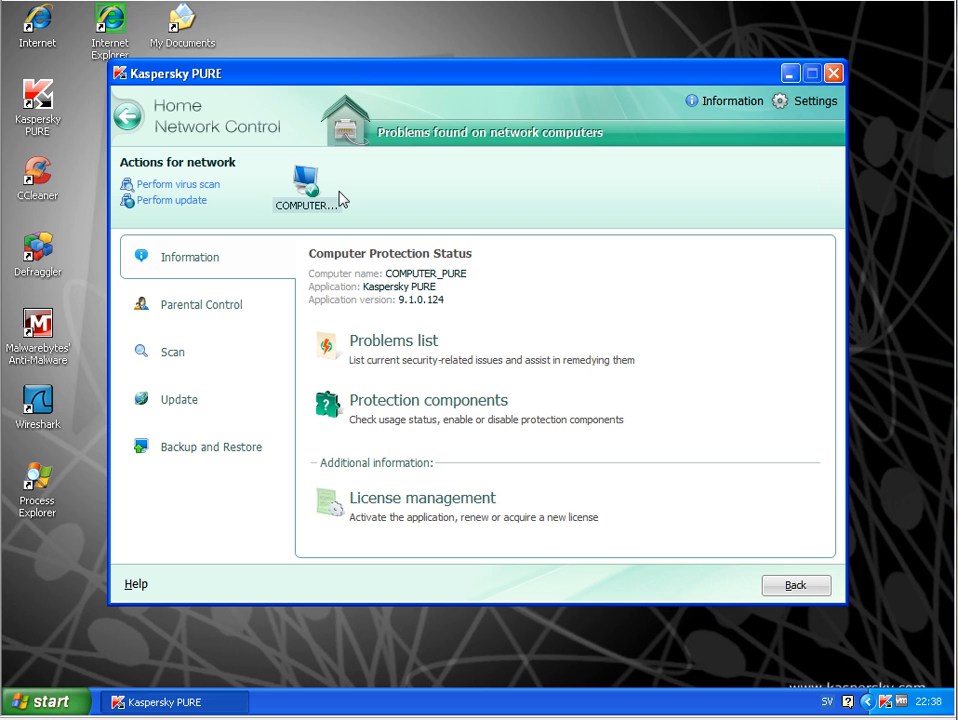
left_click(135, 128)
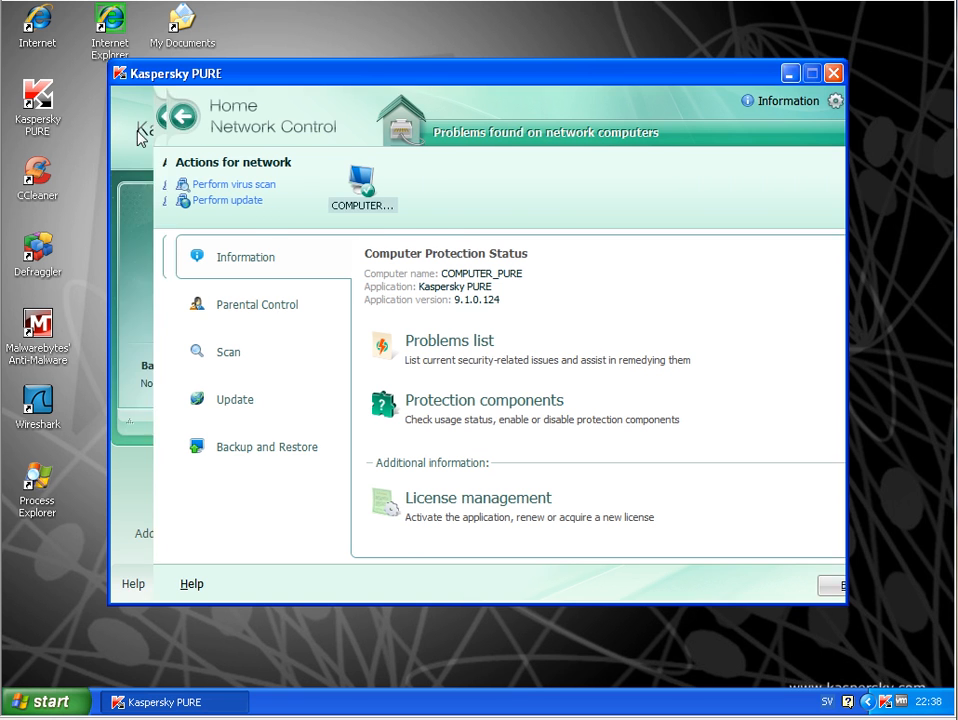
left_click(462, 517)
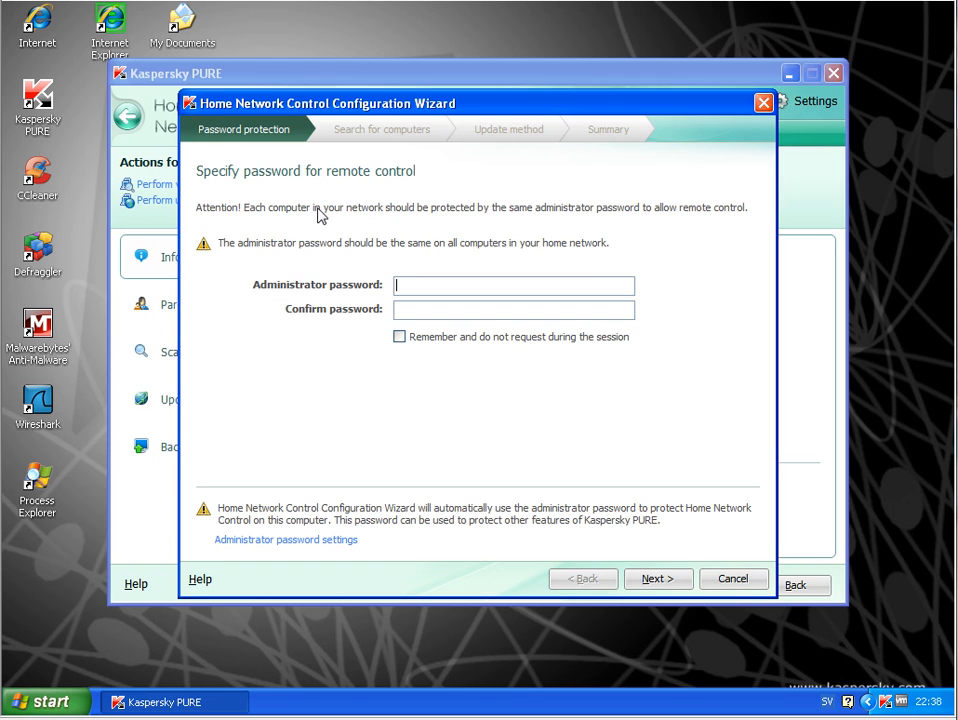
left_click(733, 580)
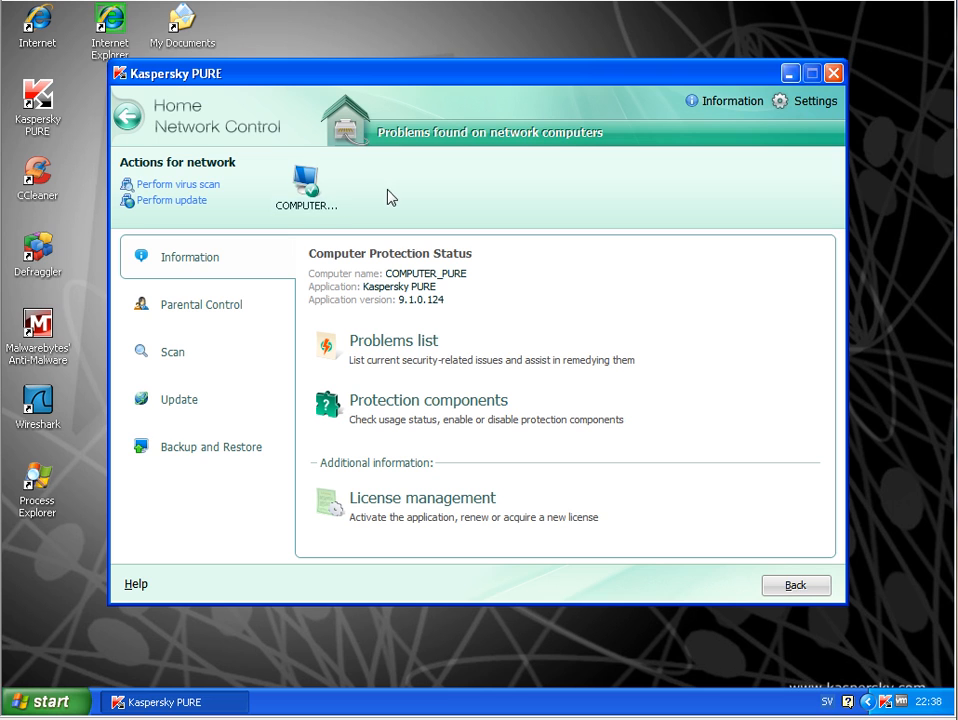
- Review the problems list of the network computer in Home Network Control and close it
left_click(298, 175)
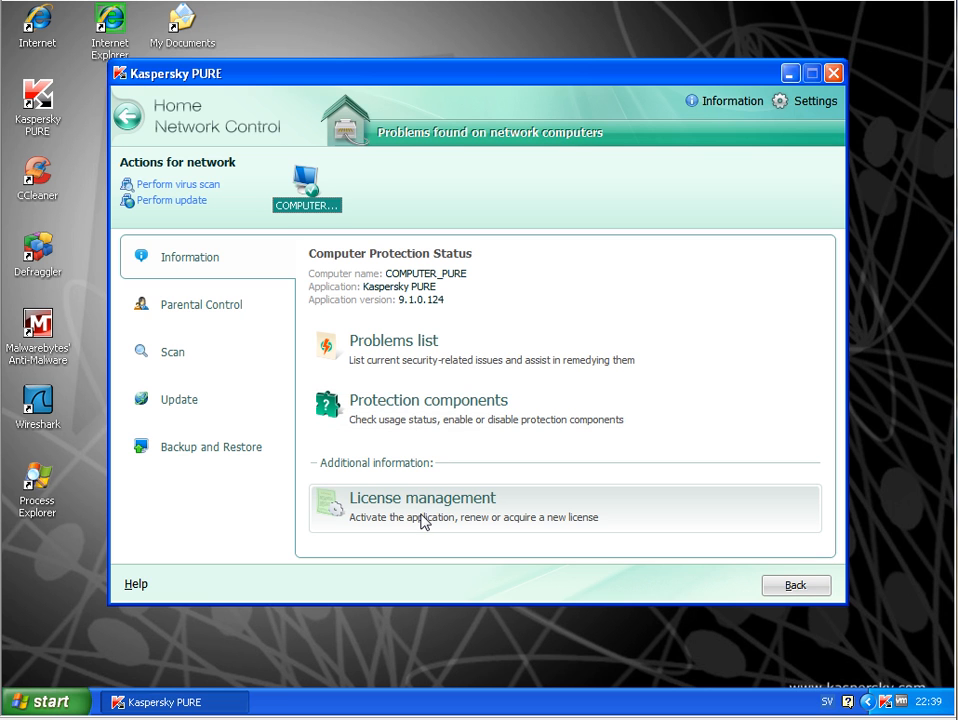
left_click(391, 350)
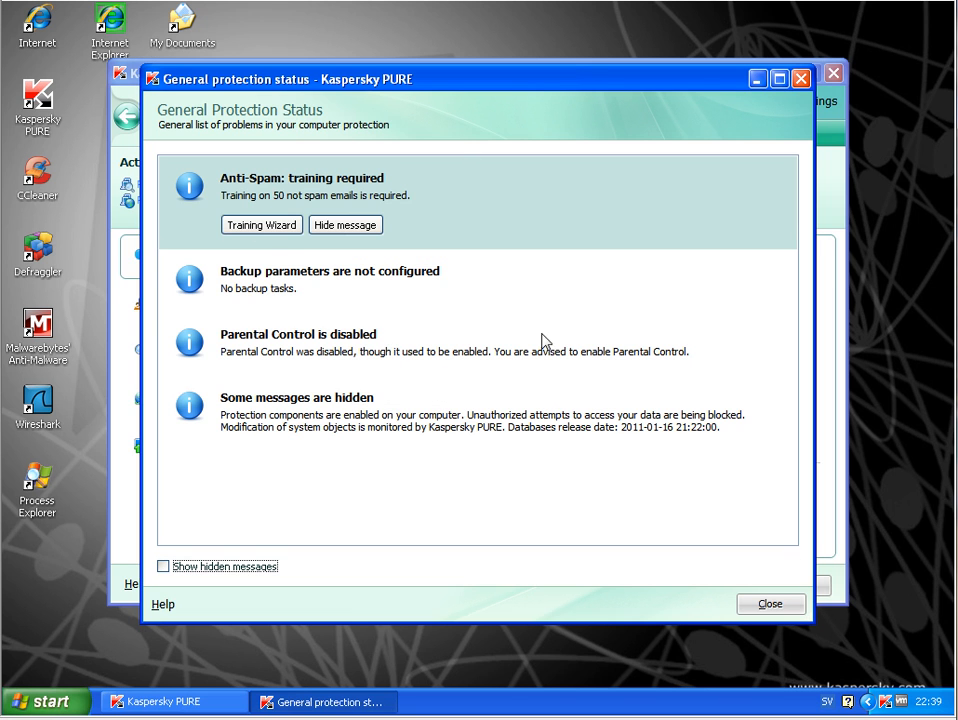
left_click(745, 605)
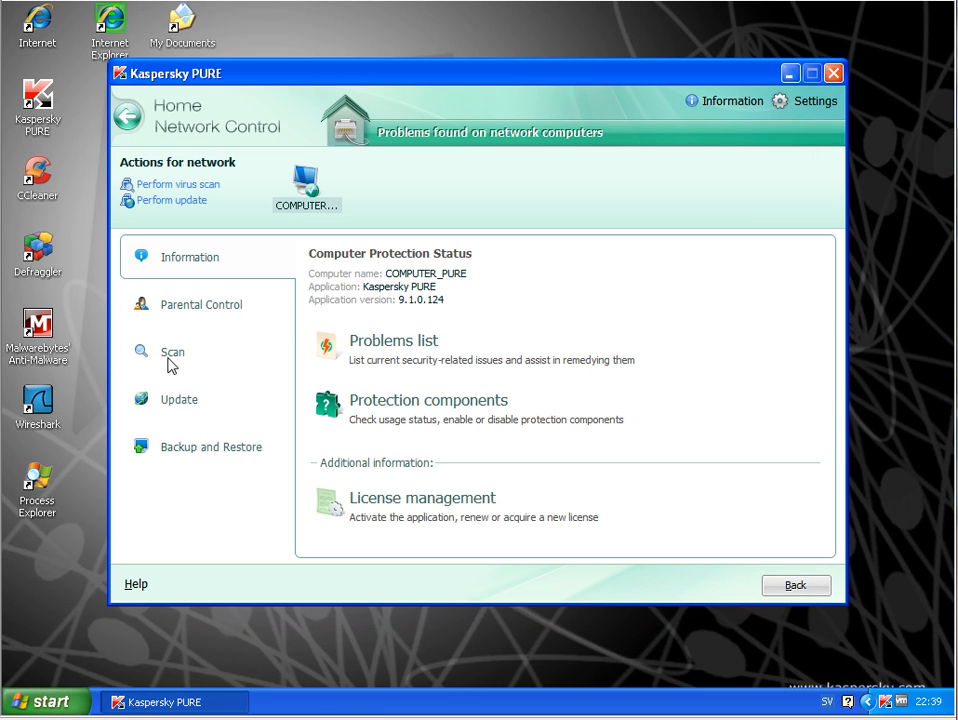
- Examine the Protection settings pages of the network computer's components, from File Anti-Virus to Firewall, and close the protection components window
left_click(432, 405)
left_click(380, 172)
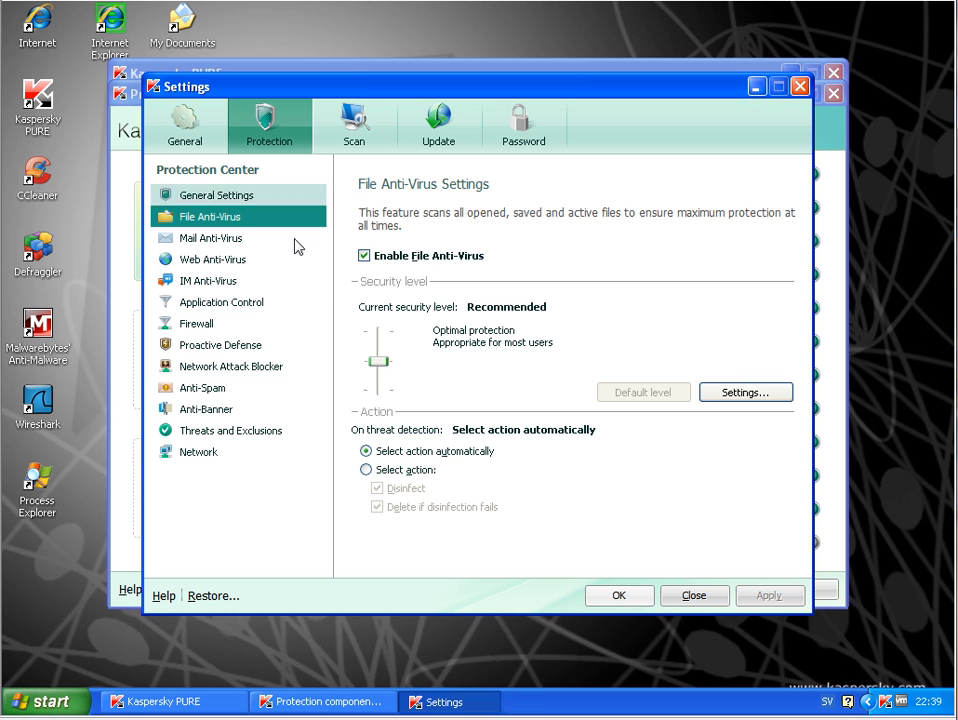
left_click(208, 240)
left_click(238, 280)
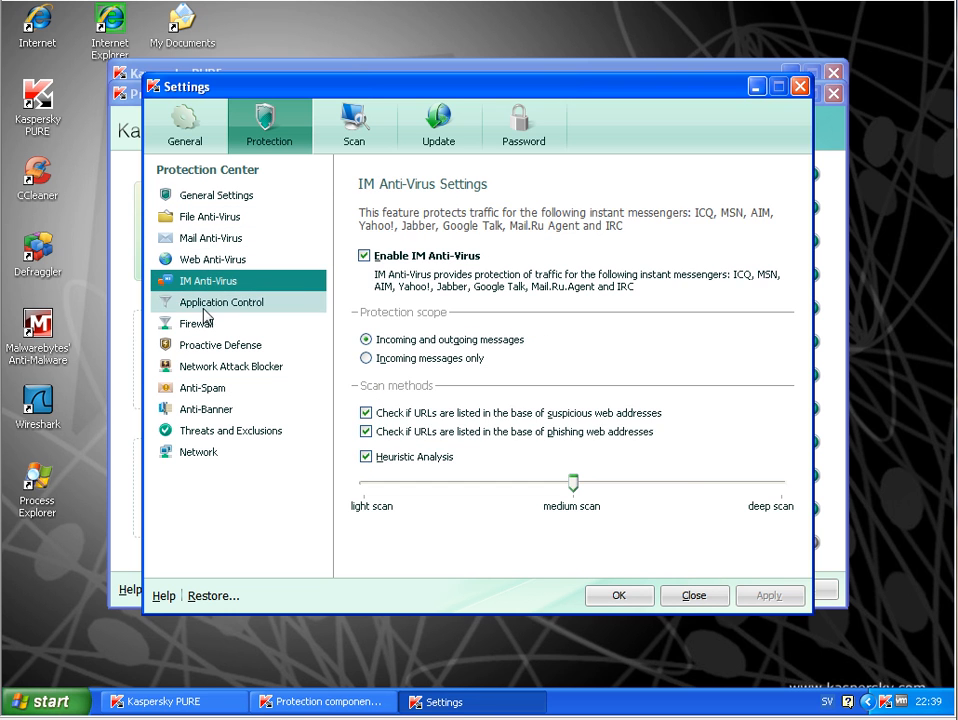
left_click(204, 305)
left_click(215, 259)
left_click(238, 324)
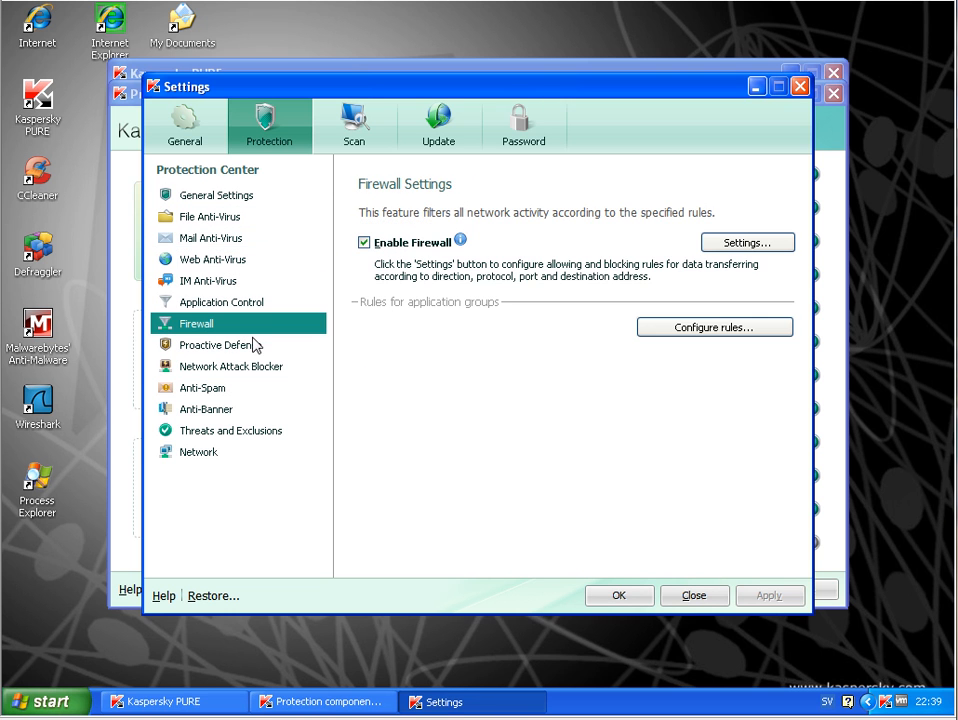
left_click(710, 597)
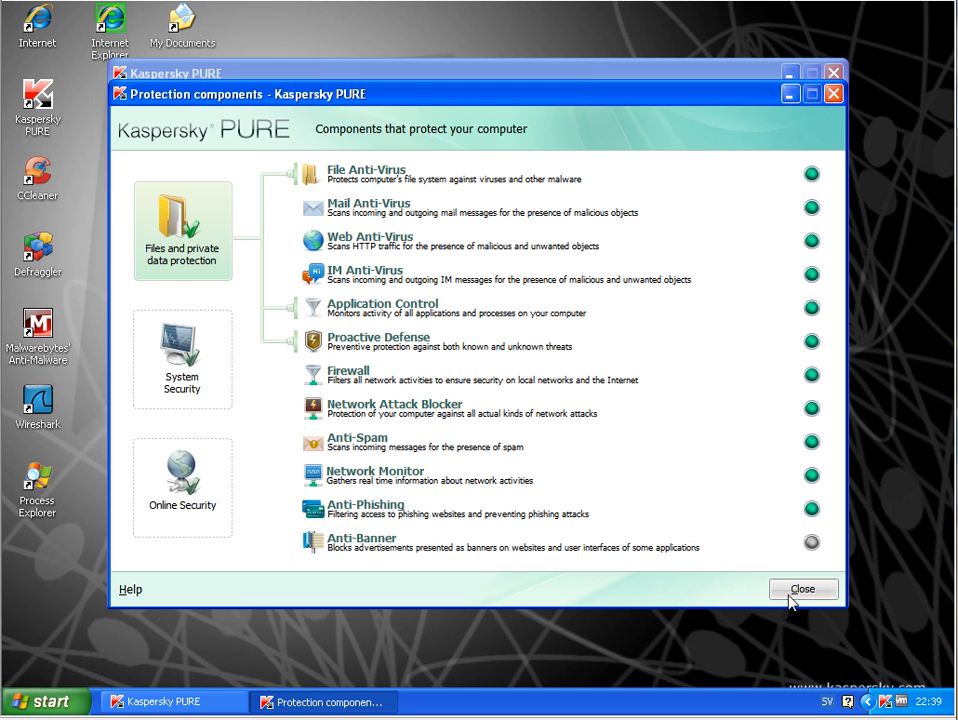
left_click(790, 596)
- View the Parental Control, Scan, Update, and Backup and Restore sections of the network computer in Home Network Control
left_click(190, 313)
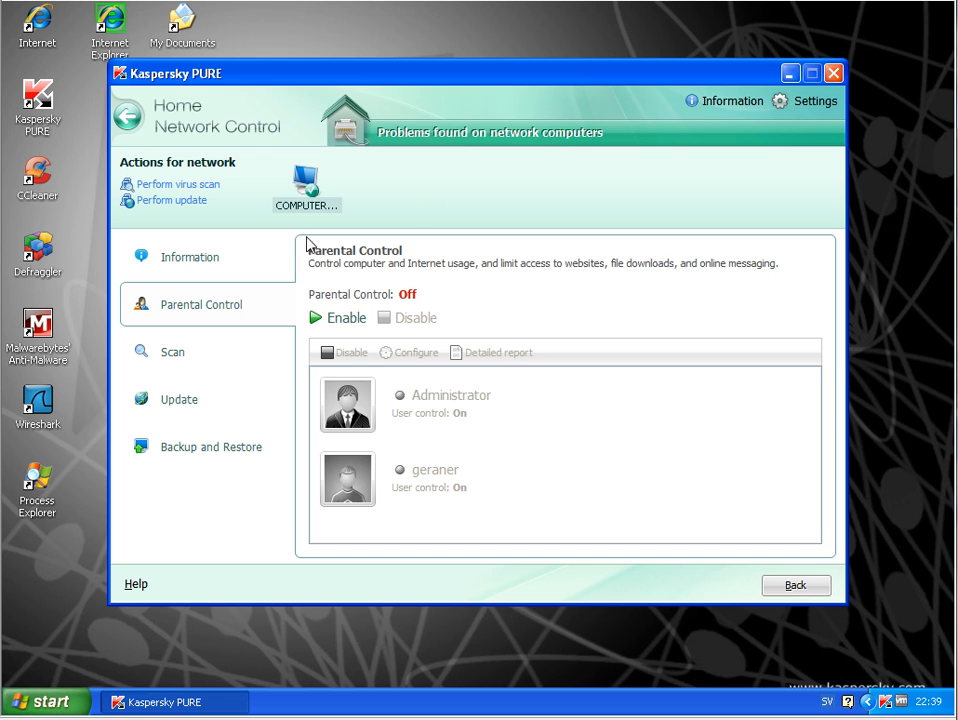
left_click(178, 362)
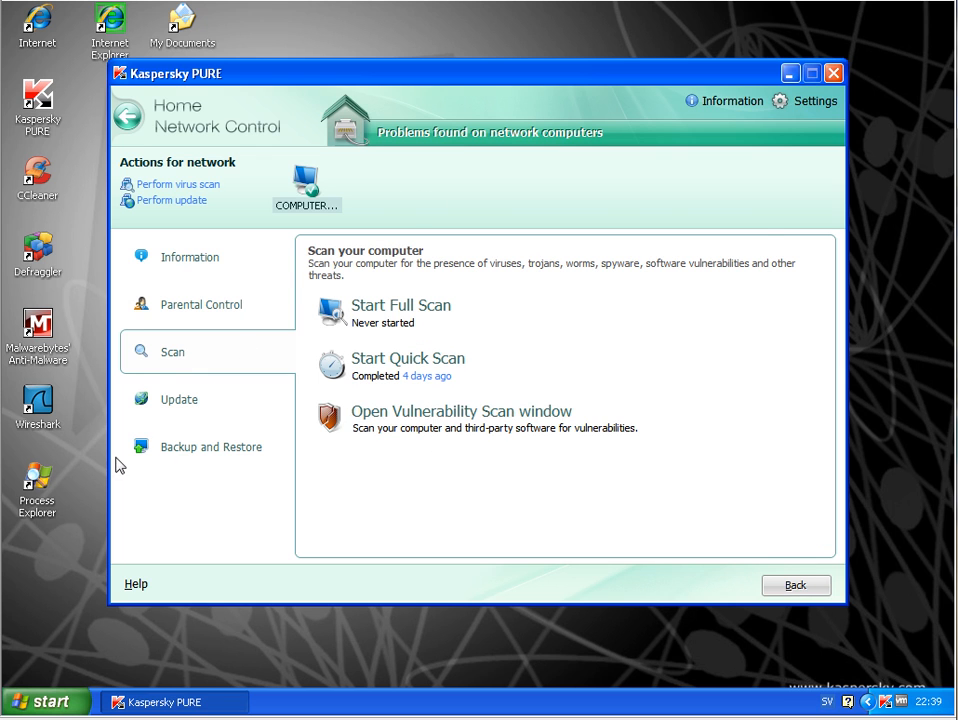
left_click(177, 405)
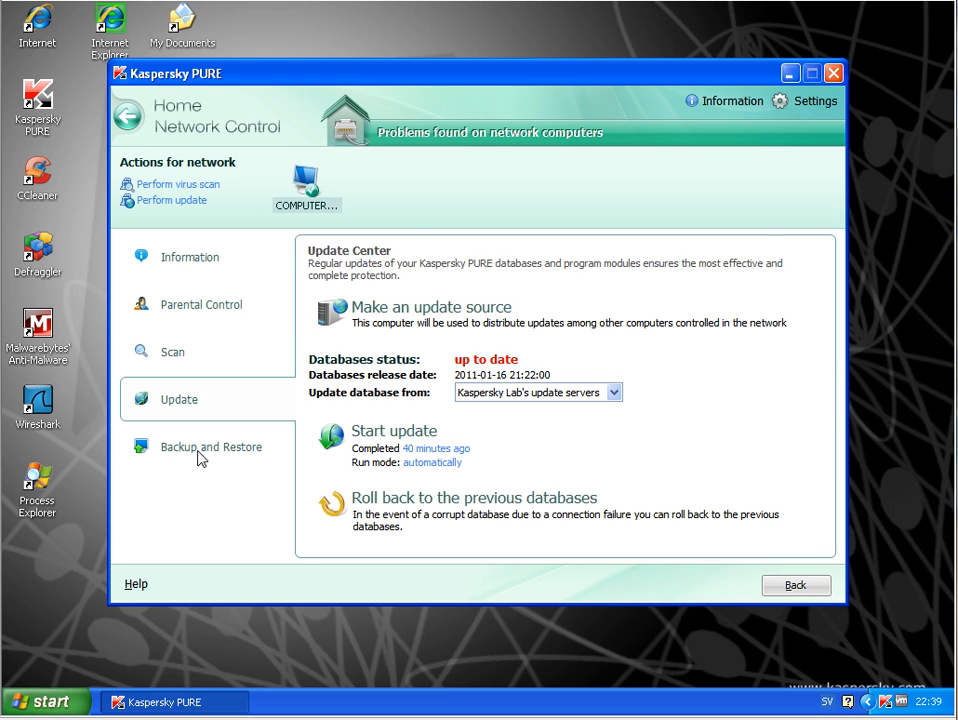
left_click(200, 452)
- Examine the network computer's Information section and license web page, close the page and return to the main screen
left_click(192, 266)
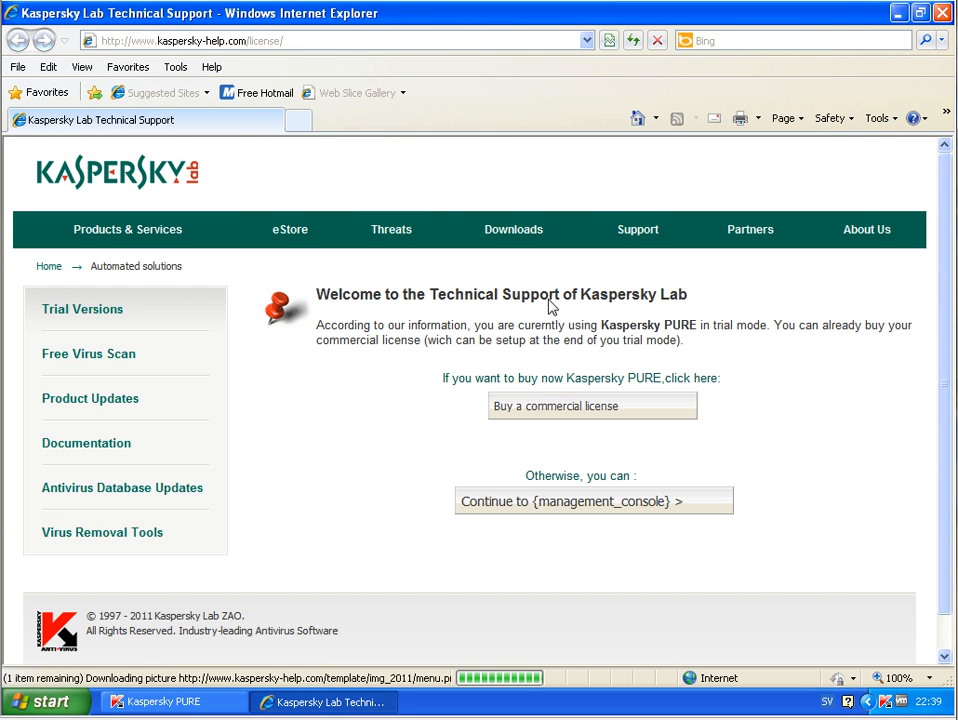
left_click(941, 13)
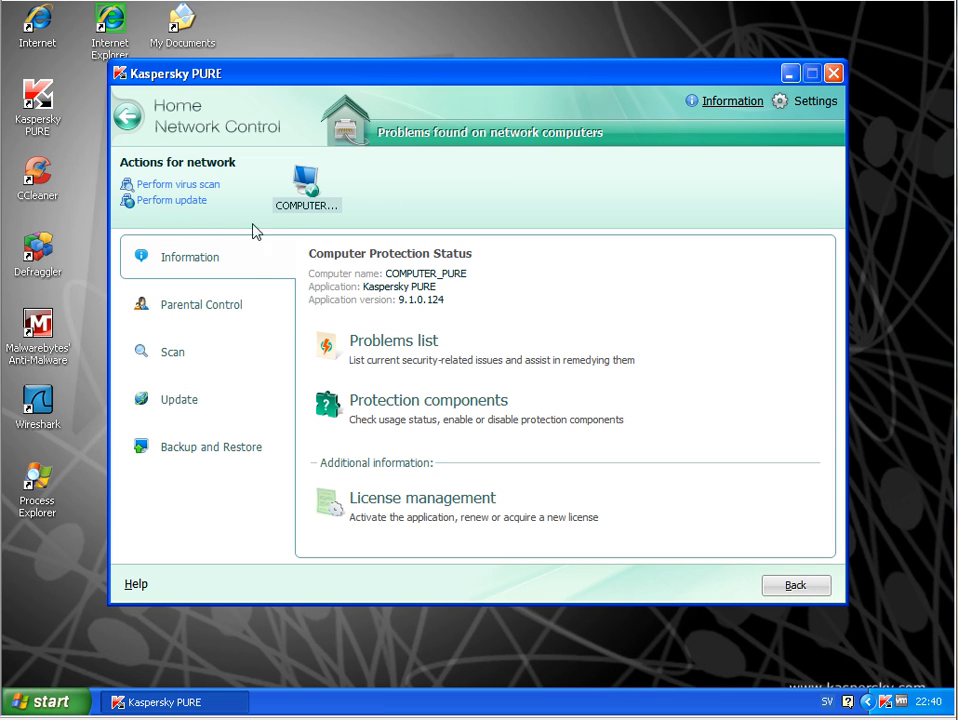
left_click(798, 586)
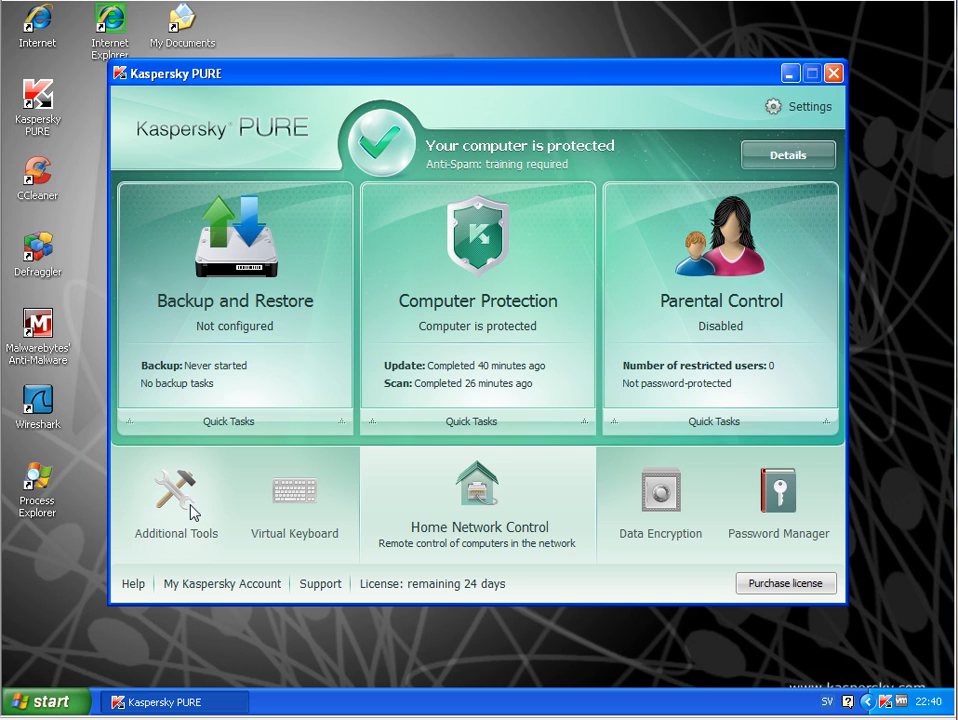
- Open Parental Control, decline administrator password protection with the message hidden in future, and enable Parental Control
left_click(712, 288)
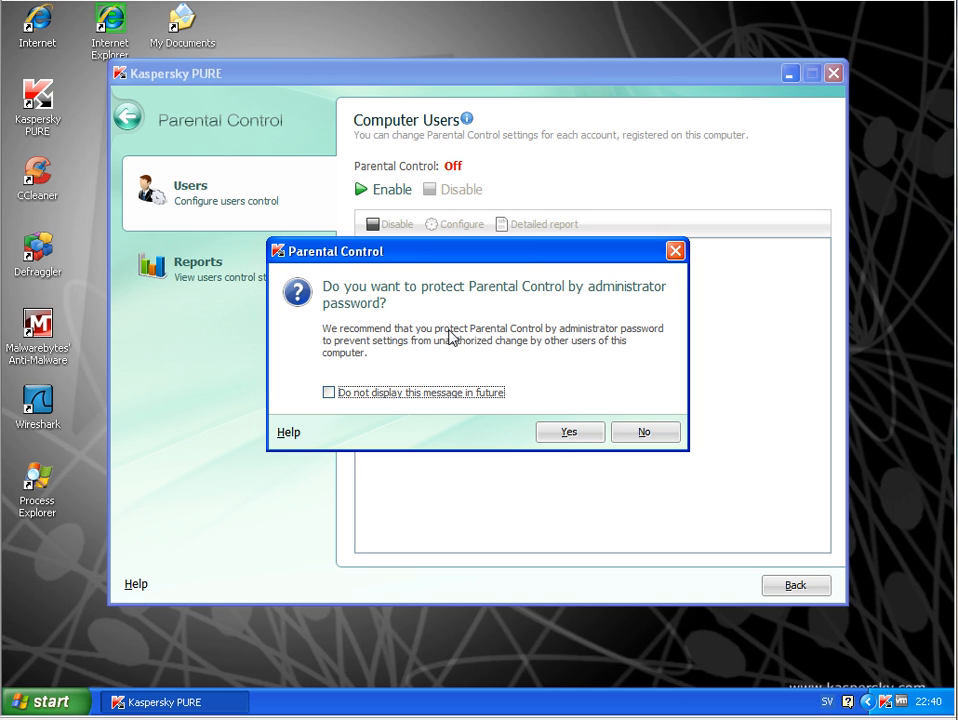
left_click(377, 394)
left_click(645, 432)
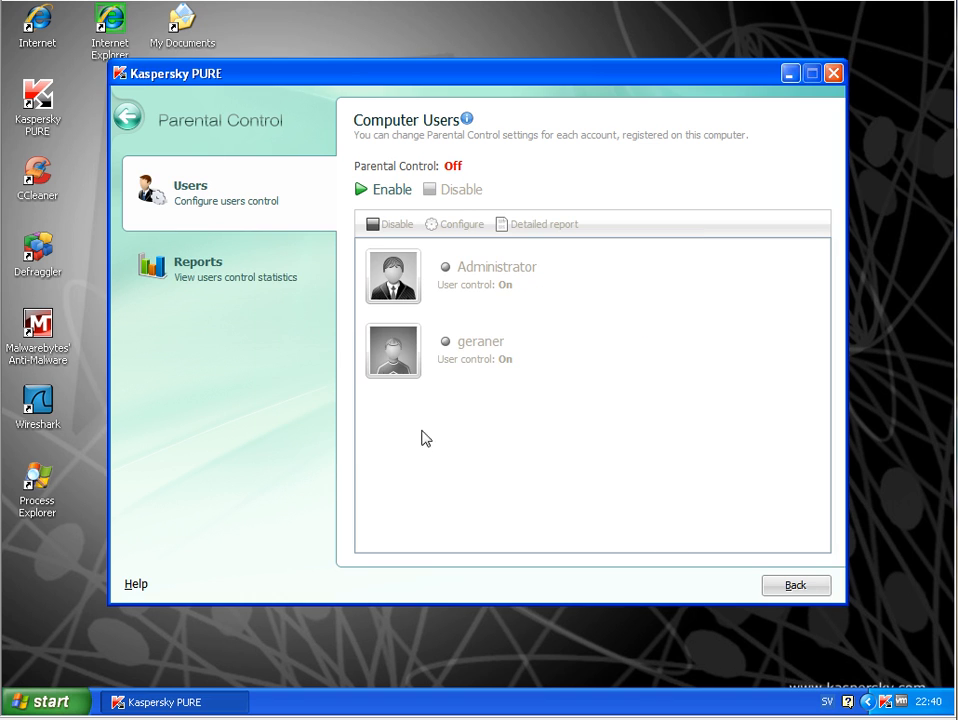
left_click(388, 193)
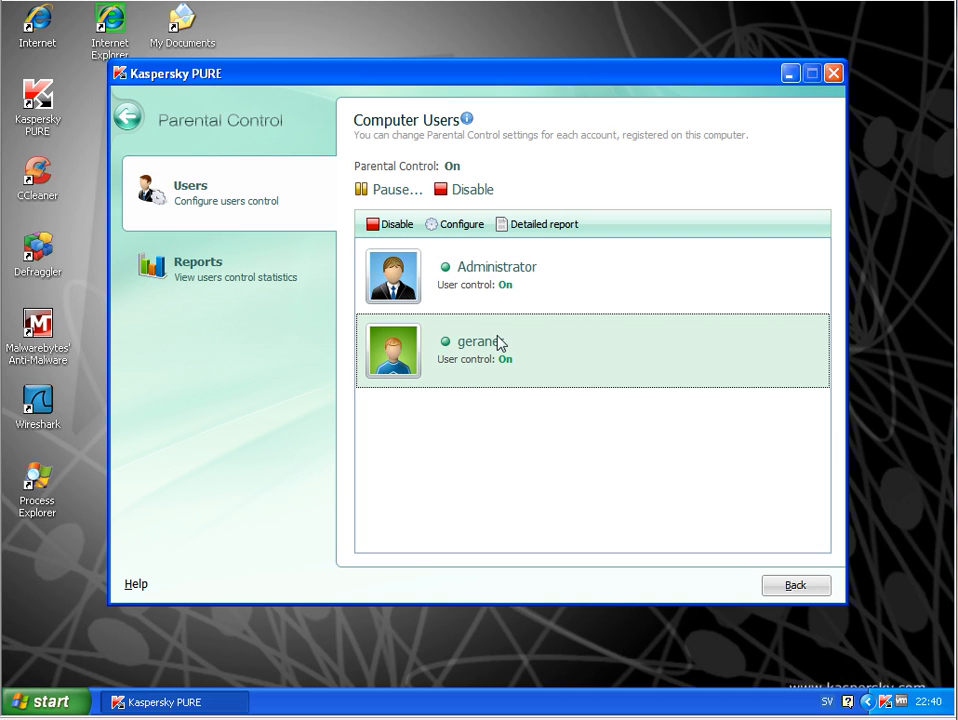
- Turn user control off for the Administrator account and turn it back on
left_click(518, 305)
left_click(396, 224)
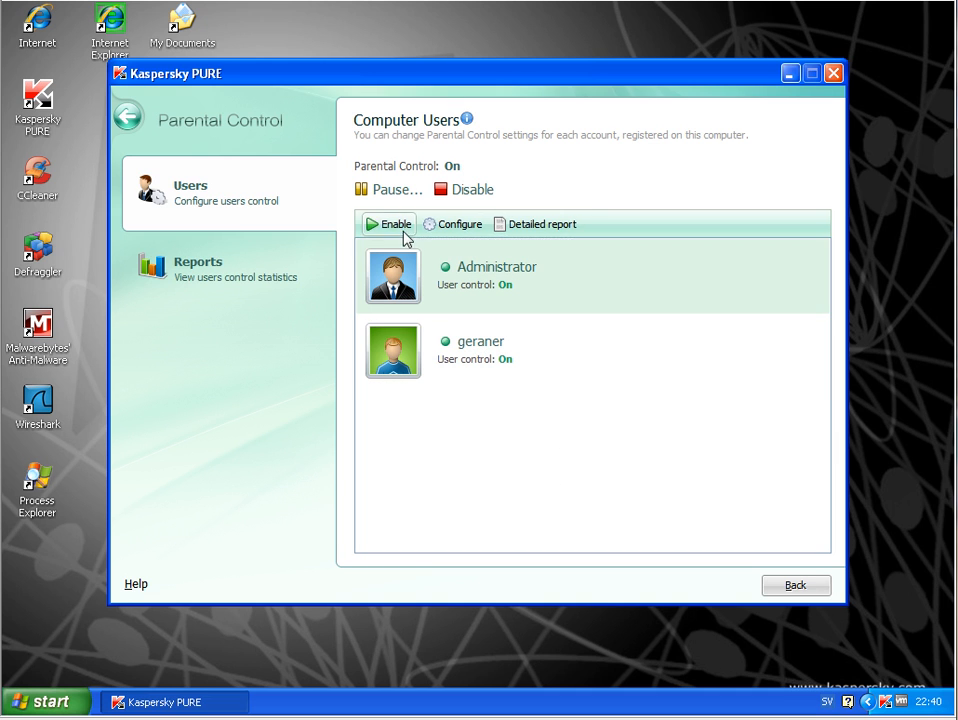
left_click(477, 352)
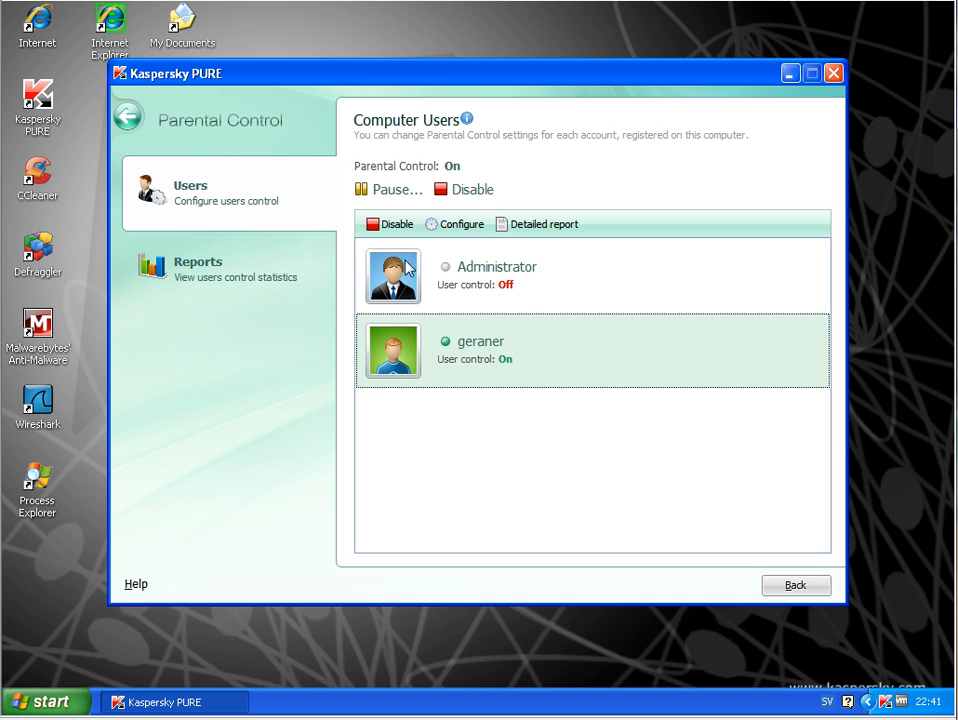
left_click(451, 282)
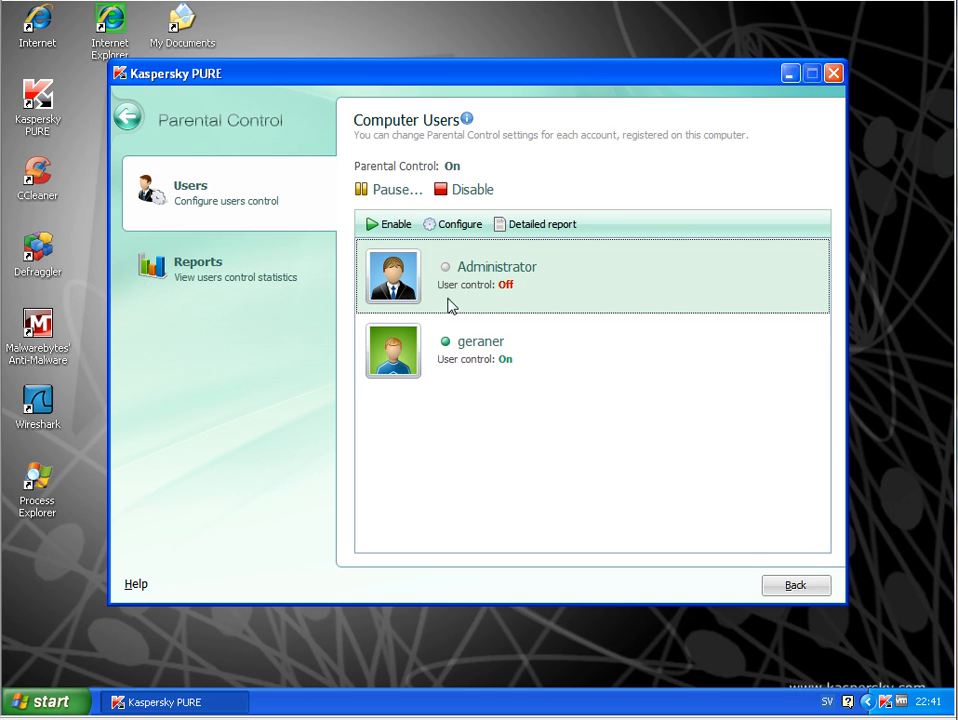
left_click(372, 225)
left_click(490, 363)
left_click(443, 292)
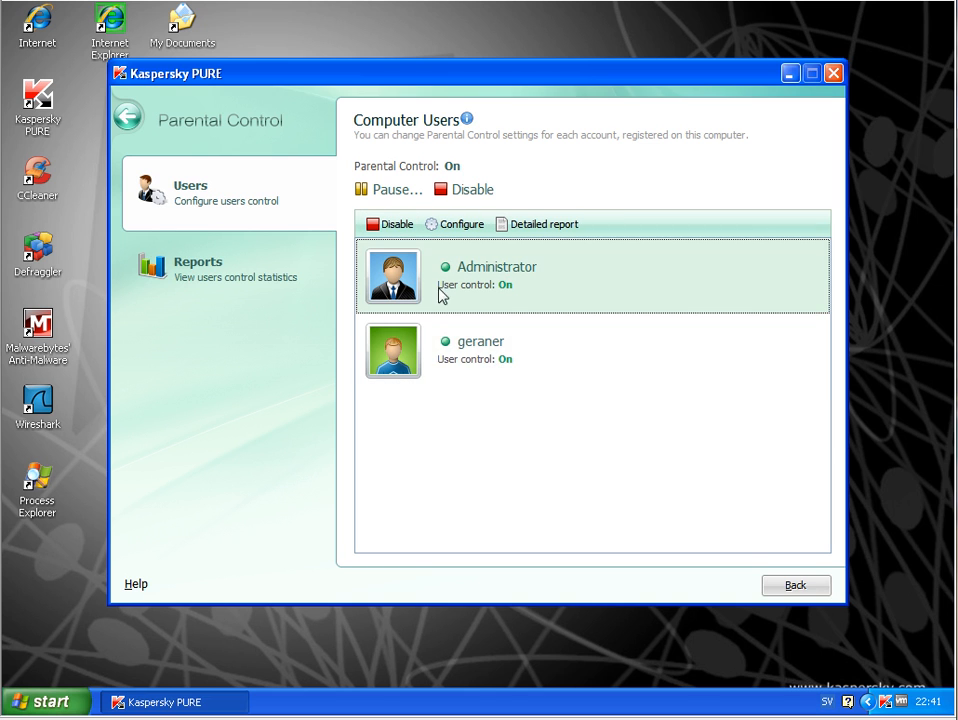
- Open the Parental Control settings of the second user account and show its Internet usage page
left_click(449, 358)
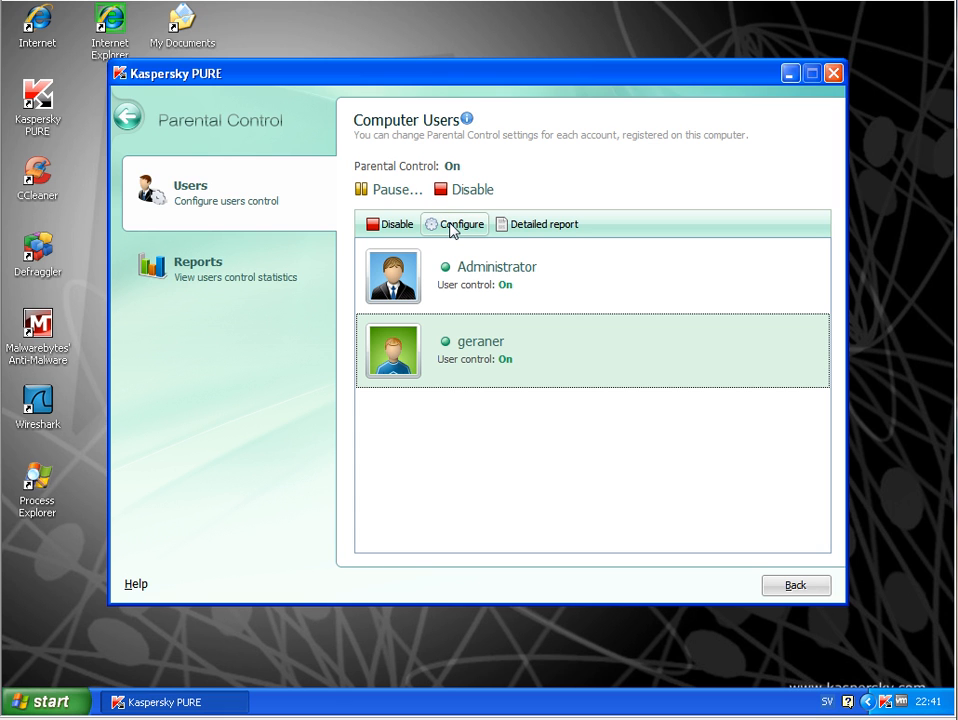
left_click(452, 226)
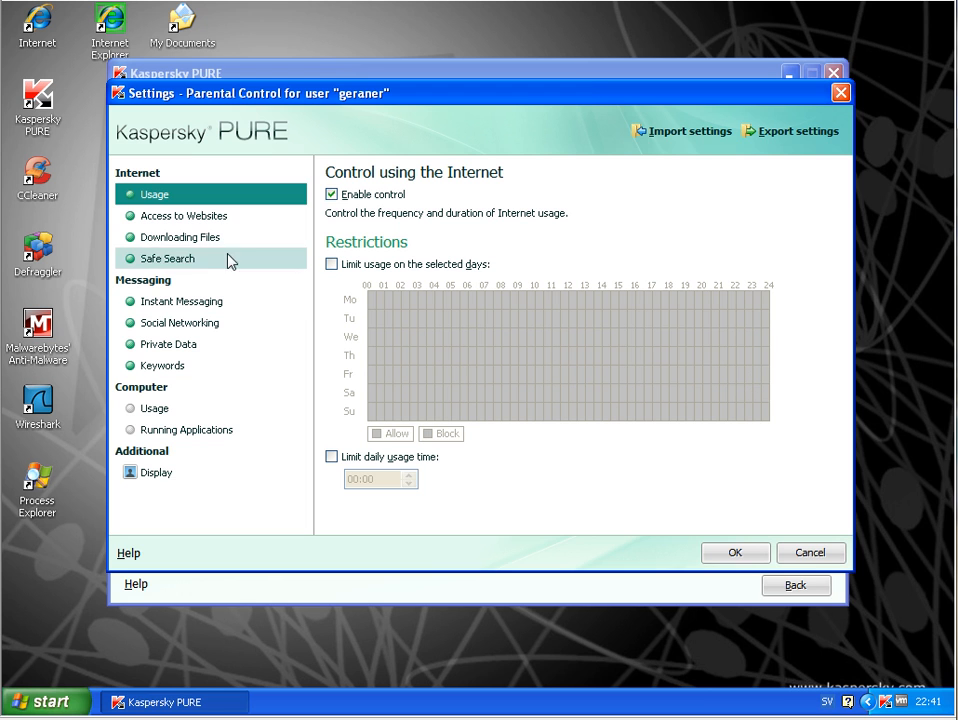
left_click(190, 225)
left_click(170, 203)
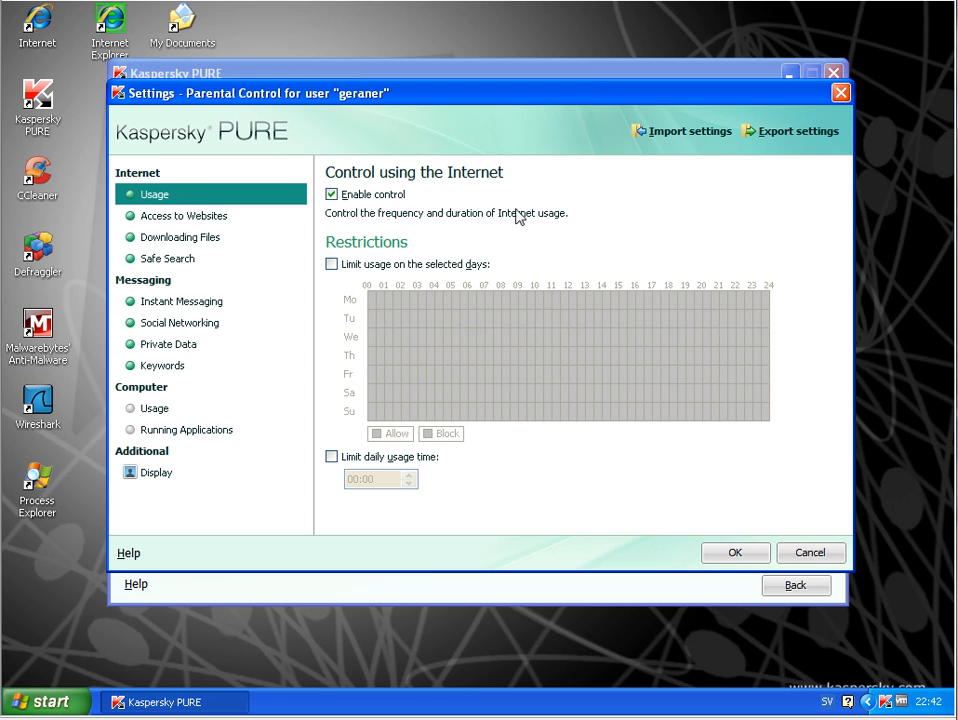
- Limit Internet usage on selected days, allowing only 17 to 20 from Monday to Friday and 9 to 20 on Saturday and Sunday
left_click(376, 266)
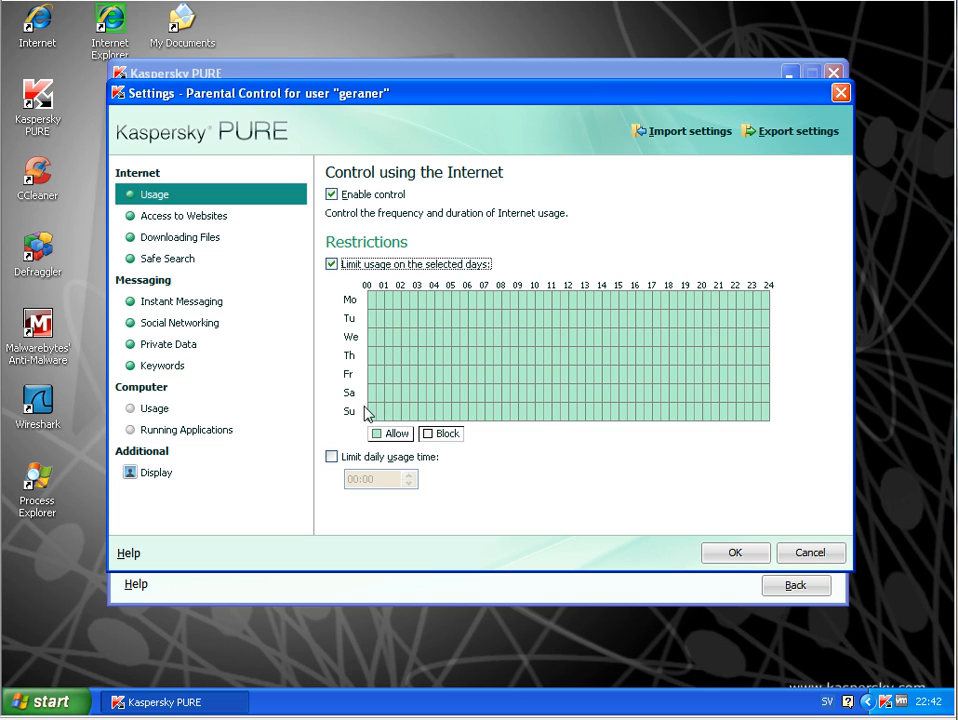
mouse_move(372, 414)
left_mouse_down()
mouse_move(808, 419)
mouse_move(573, 436)
mouse_move(361, 419)
left_mouse_up()
left_click(369, 408)
left_click_drag(372, 305, 641, 385)
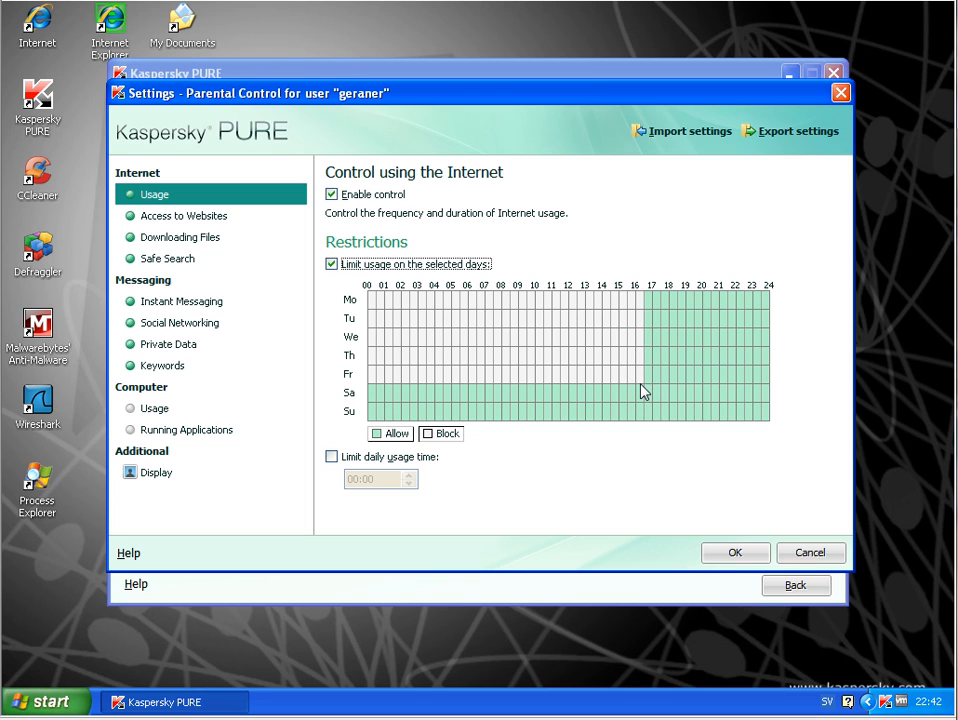
mouse_move(640, 384)
left_mouse_down()
mouse_move(633, 389)
mouse_move(667, 381)
mouse_move(642, 387)
left_mouse_up()
left_click_drag(710, 302, 768, 387)
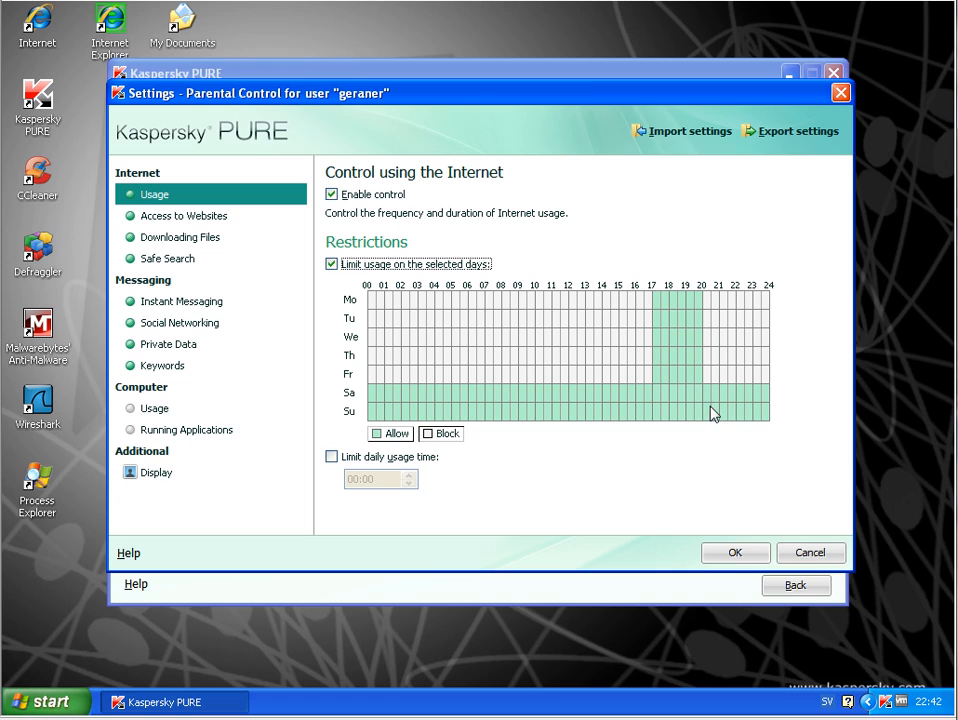
left_click_drag(708, 410, 765, 396)
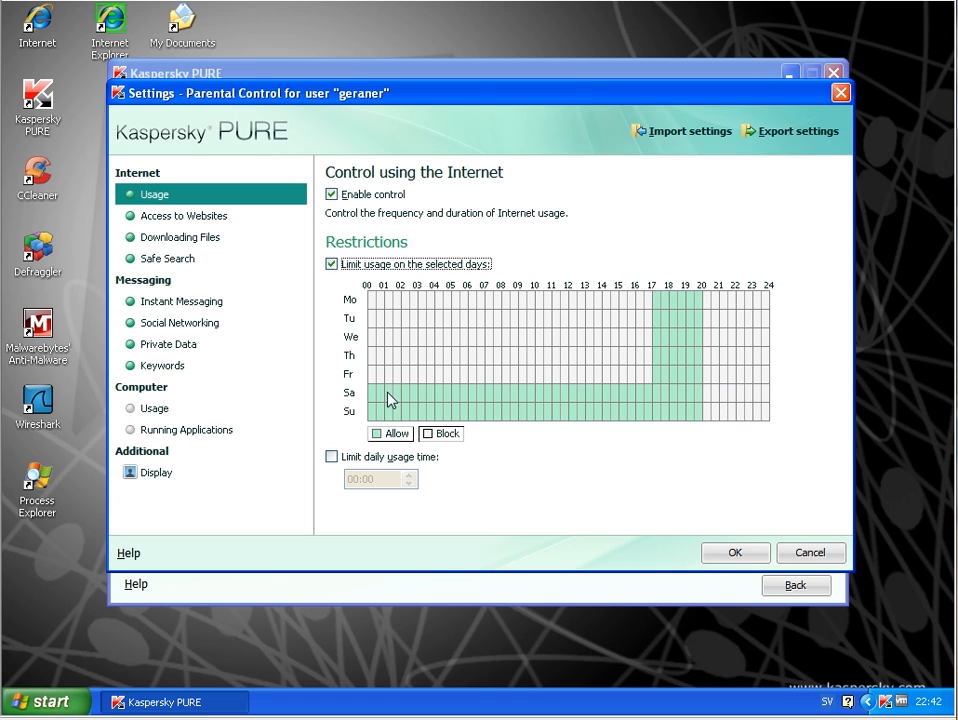
left_click_drag(372, 398, 517, 415)
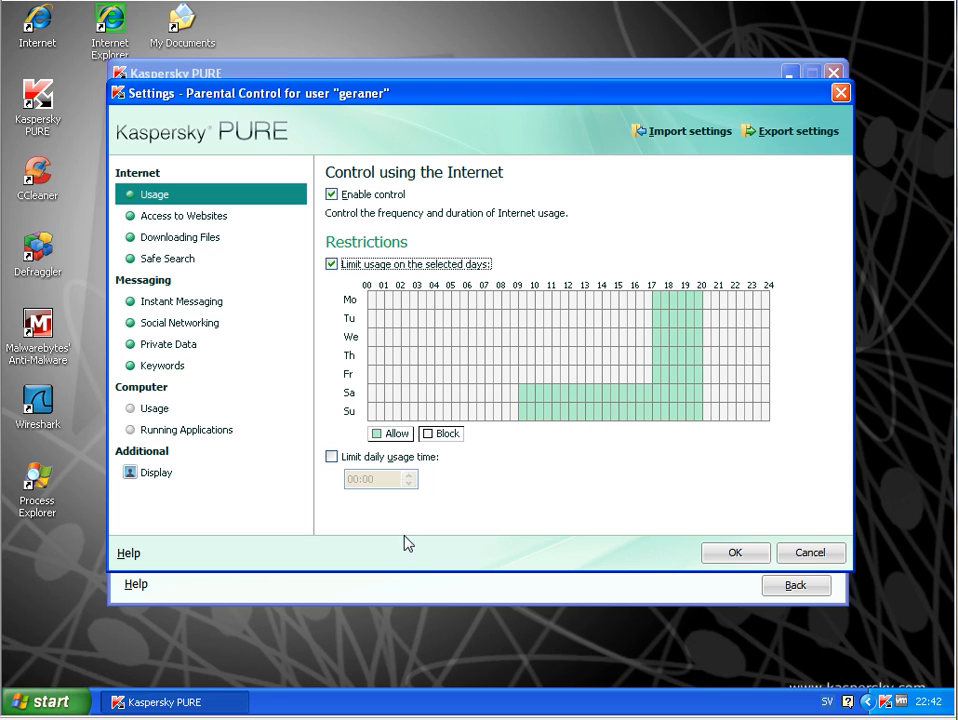
- Try a daily Internet usage limit of 02:00 without the selected-days limit, and go back to only the selected-days limit
left_click(366, 459)
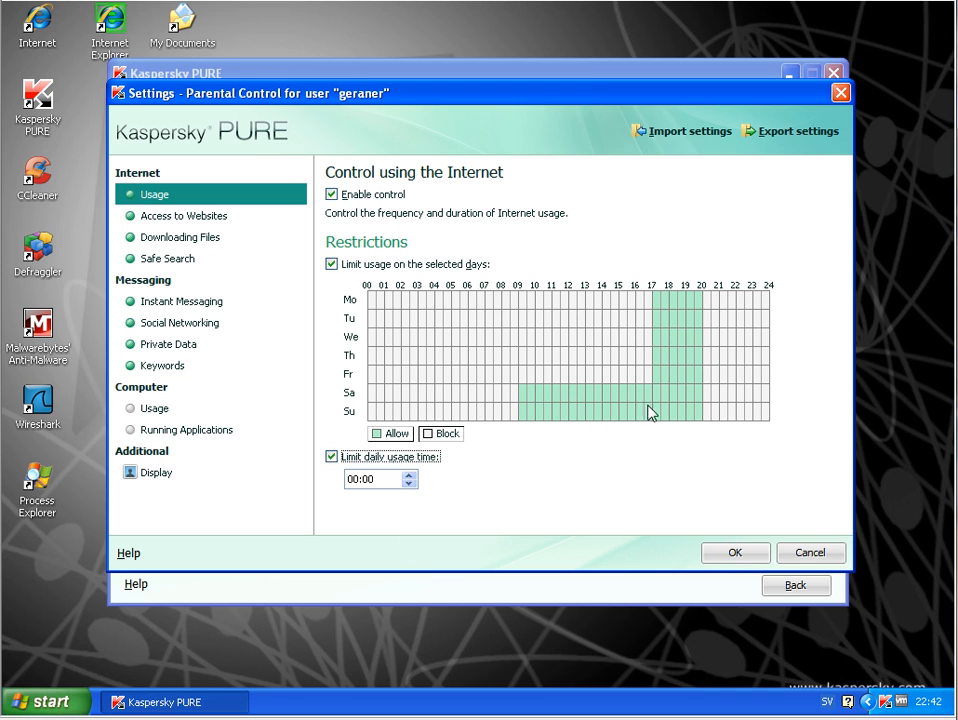
left_click(427, 265)
left_click(427, 265)
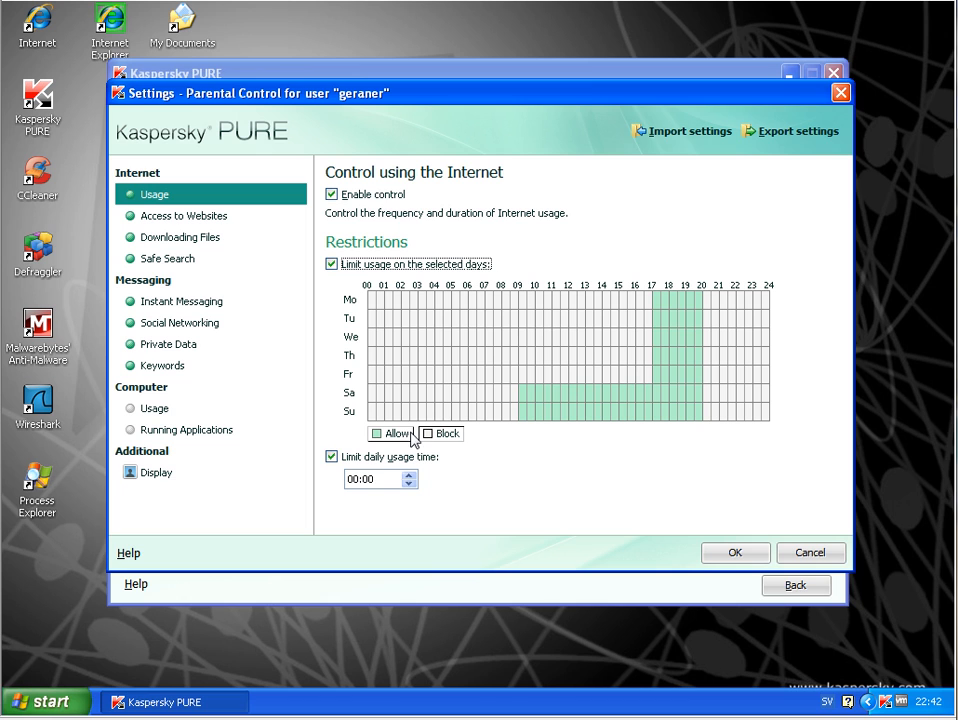
left_click(358, 483)
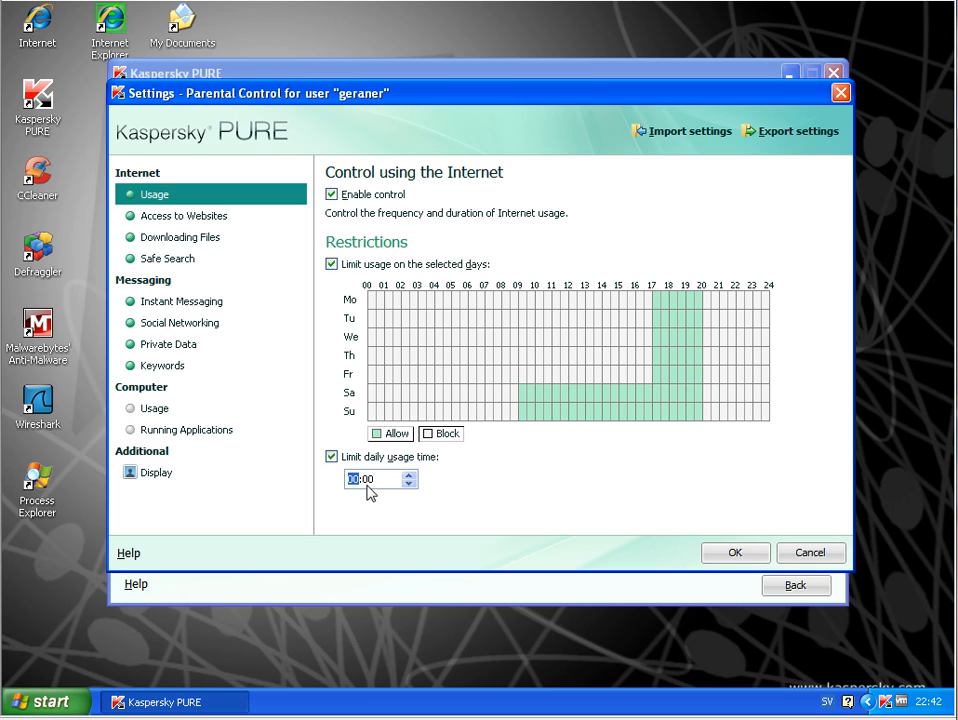
left_click(418, 267)
left_click(354, 481)
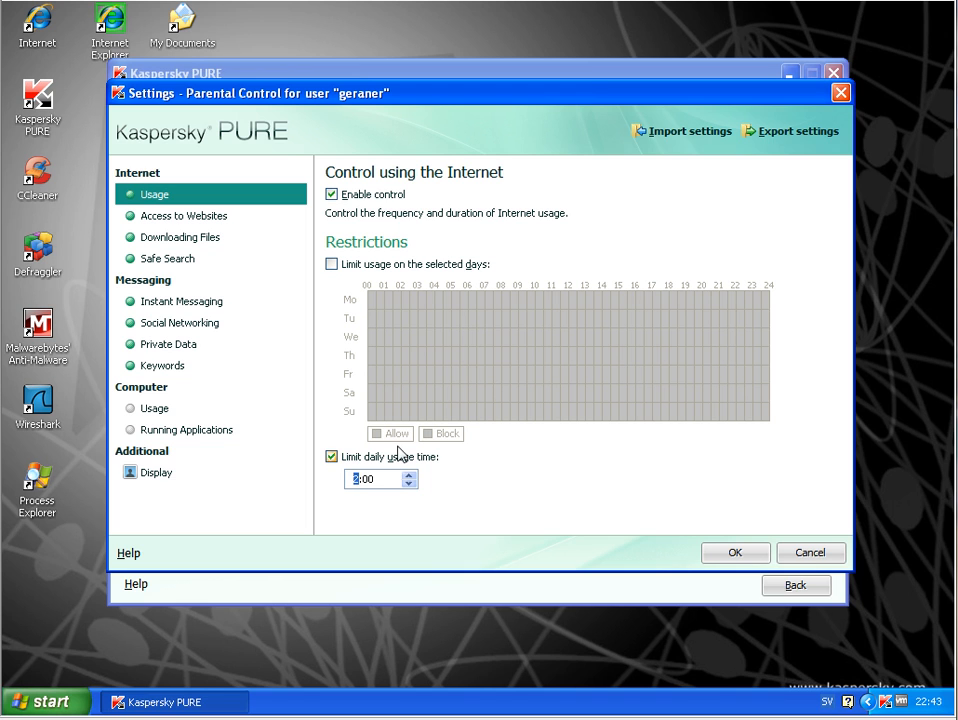
left_click(364, 266)
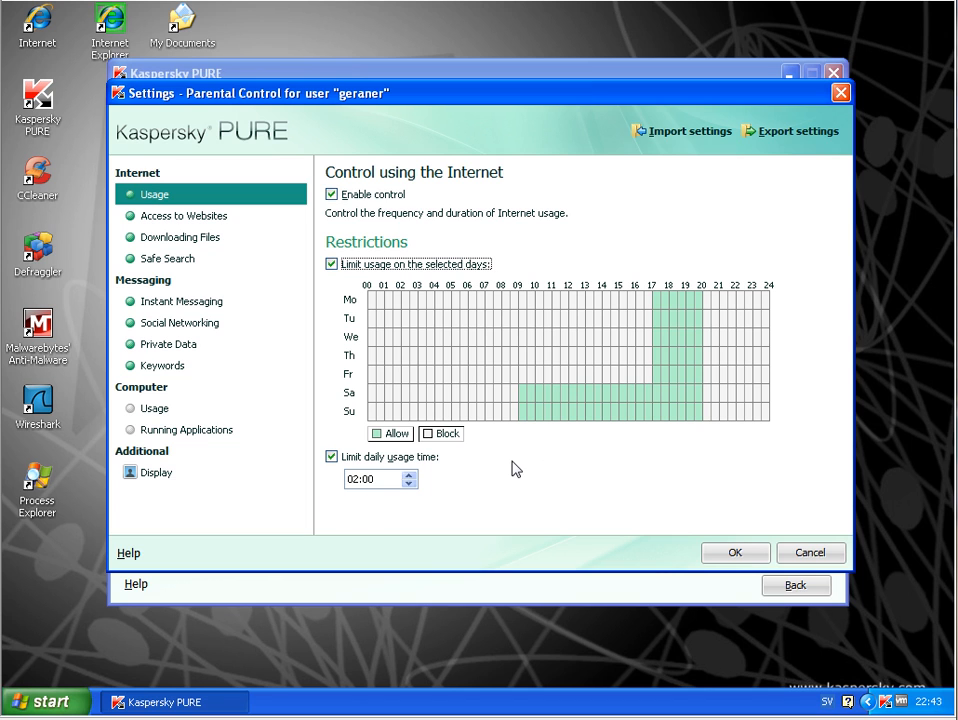
left_click(405, 457)
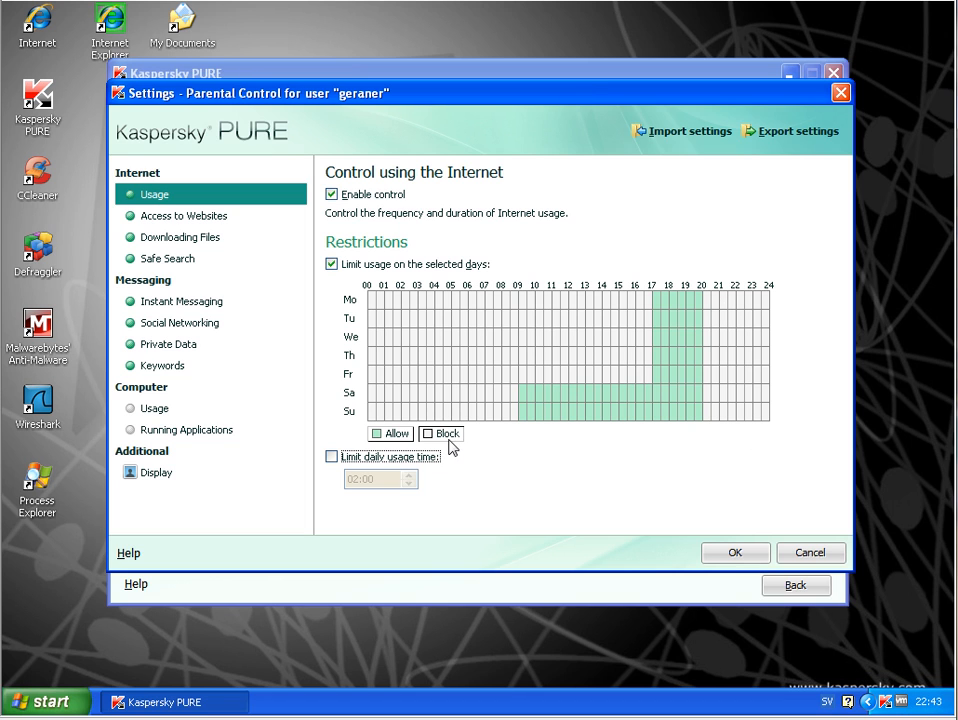
- Save the user's Parental Control settings, return to the main screen and minimize the window
left_click(735, 553)
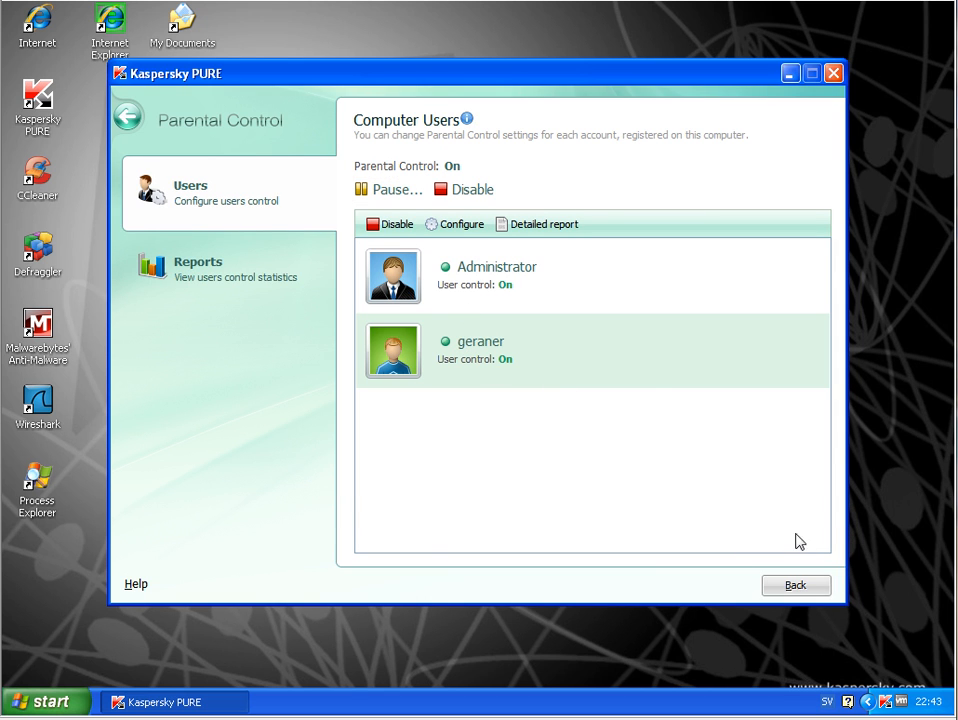
left_click(794, 586)
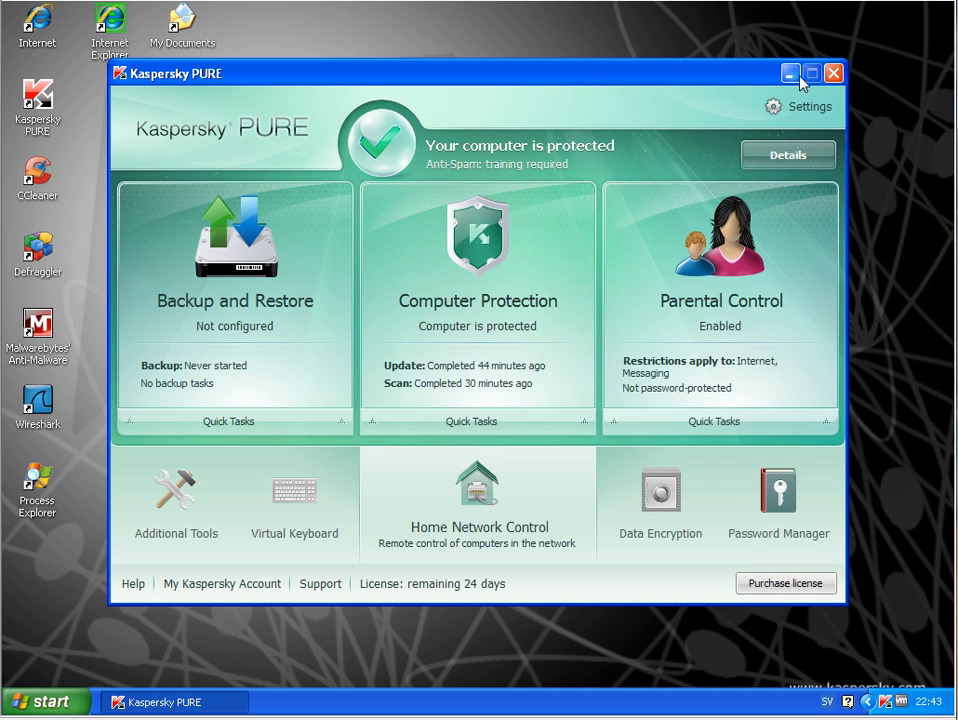
left_click(788, 74)
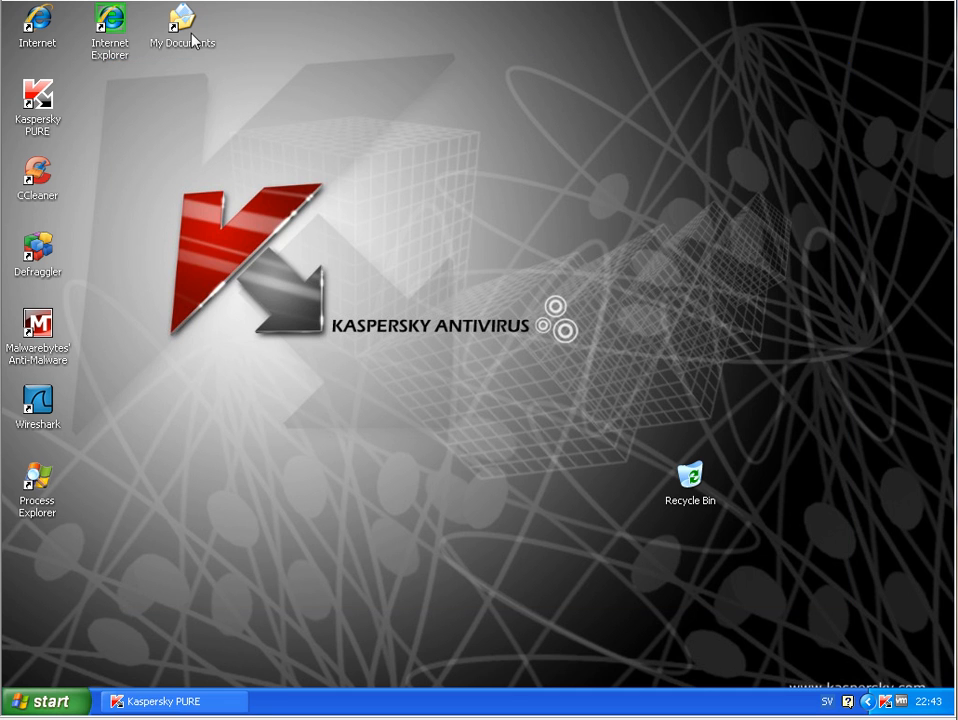
- Launch Internet Explorer to test the usage schedule on its home page and examine the Parental Control notice and its reason
left_click(115, 22)
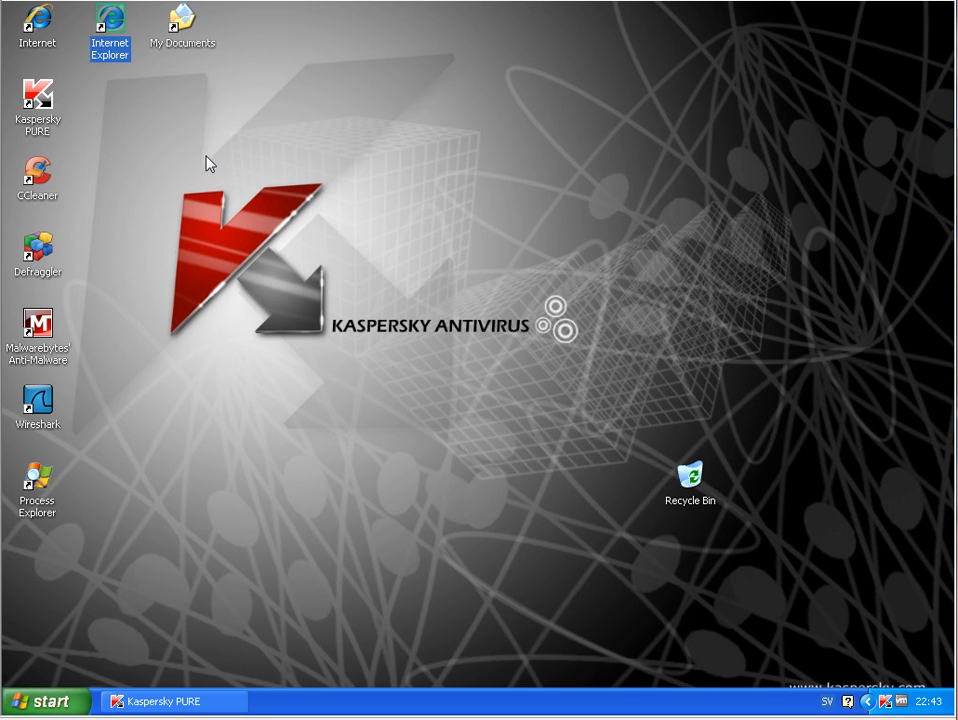
double_click(110, 25)
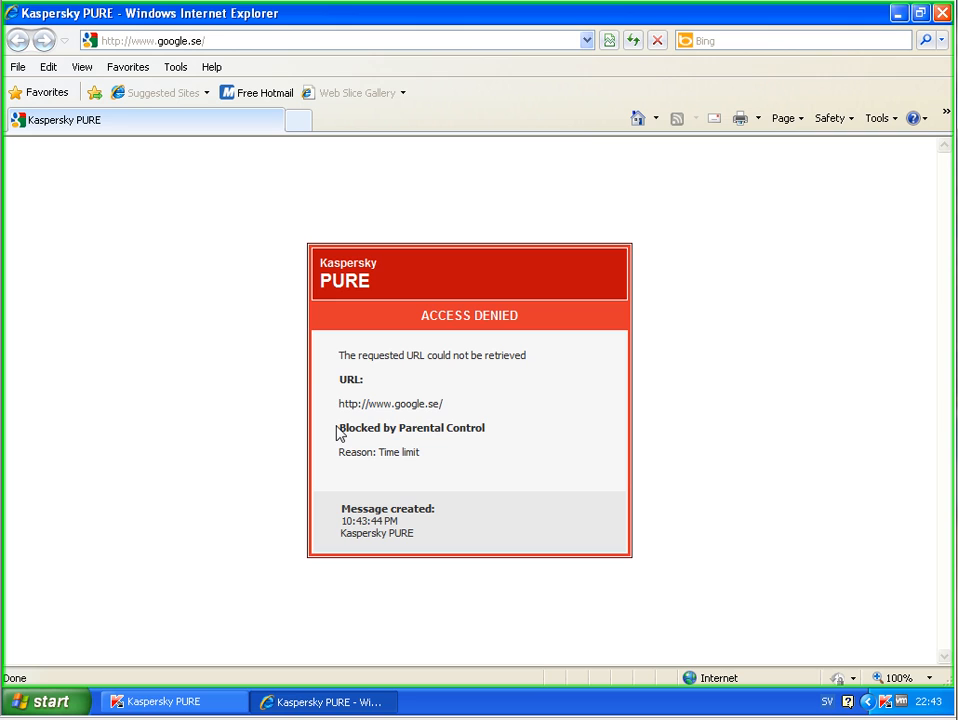
left_click_drag(341, 432, 532, 444)
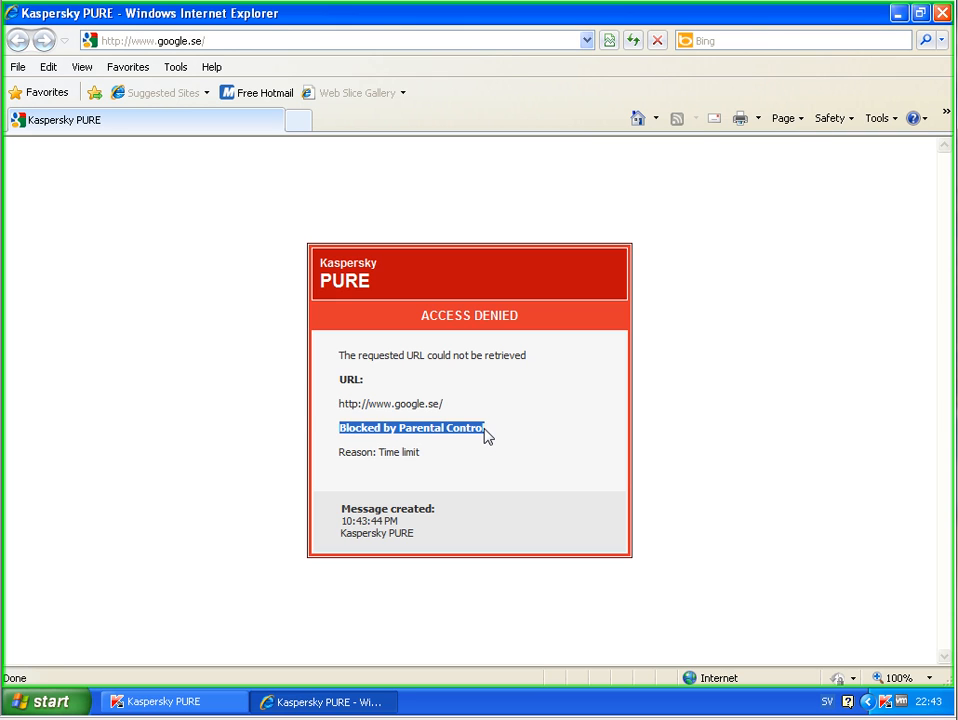
left_click(488, 437)
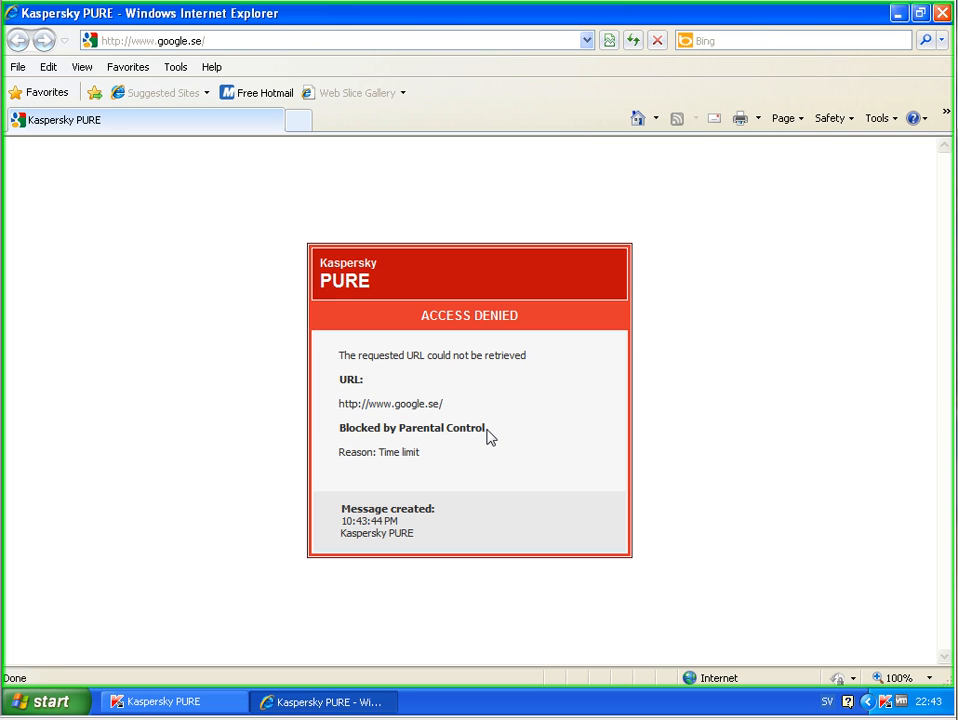
triple_click(338, 437)
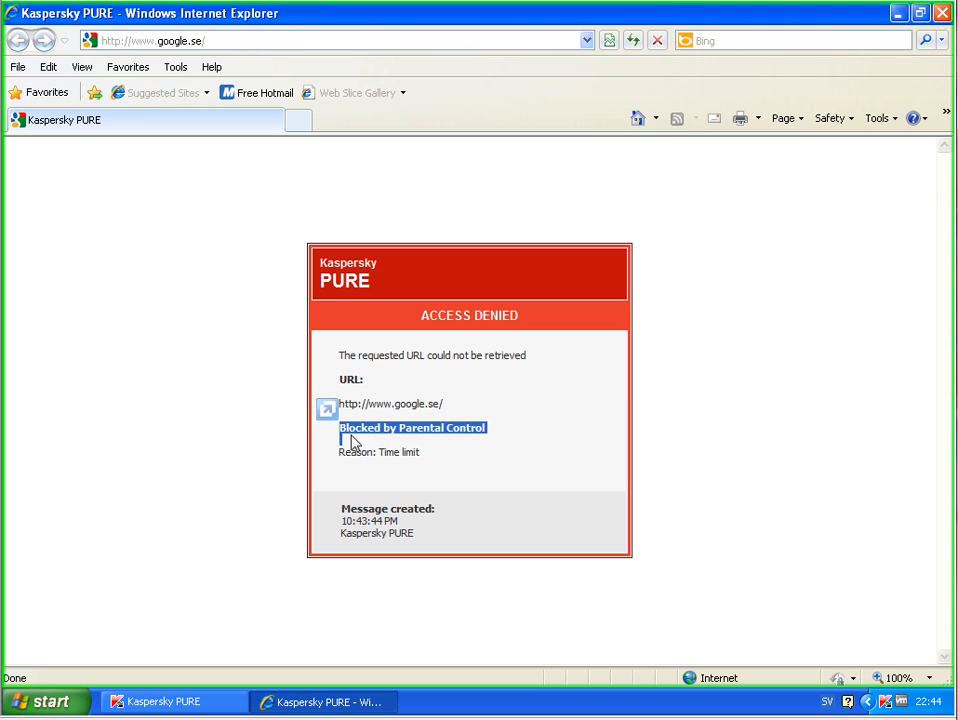
left_click(339, 461)
left_click_drag(340, 458, 452, 487)
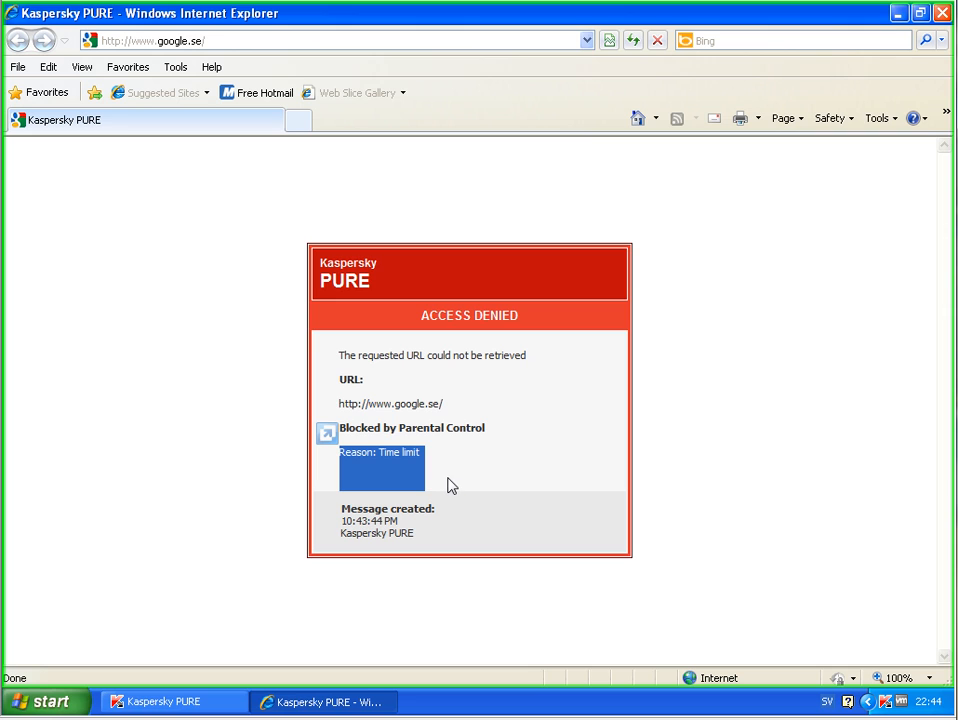
left_click(446, 484)
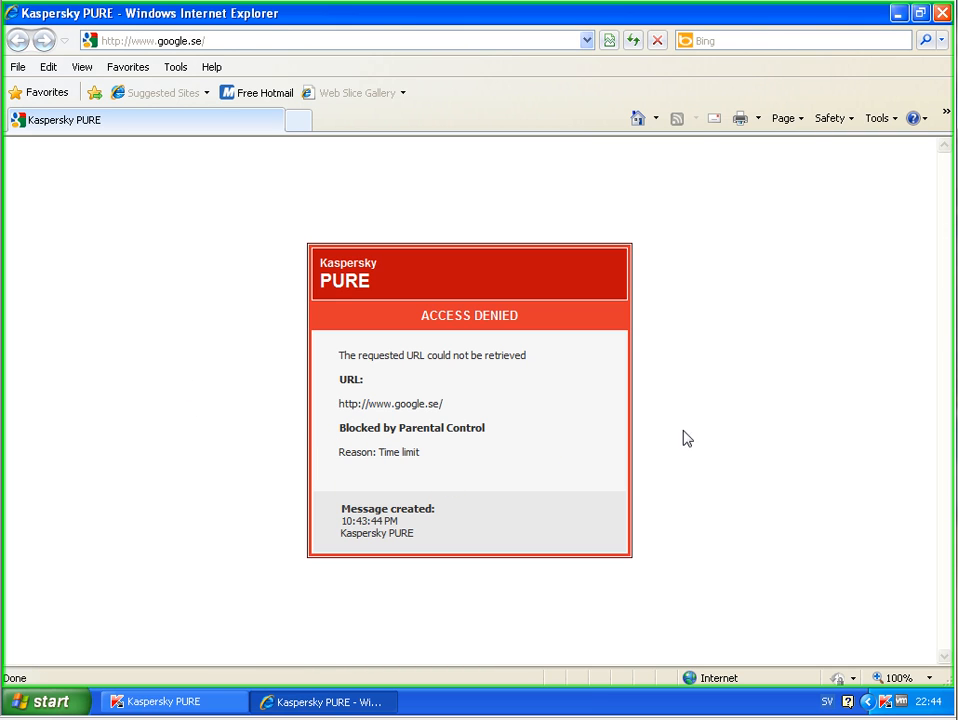
left_click(414, 48)
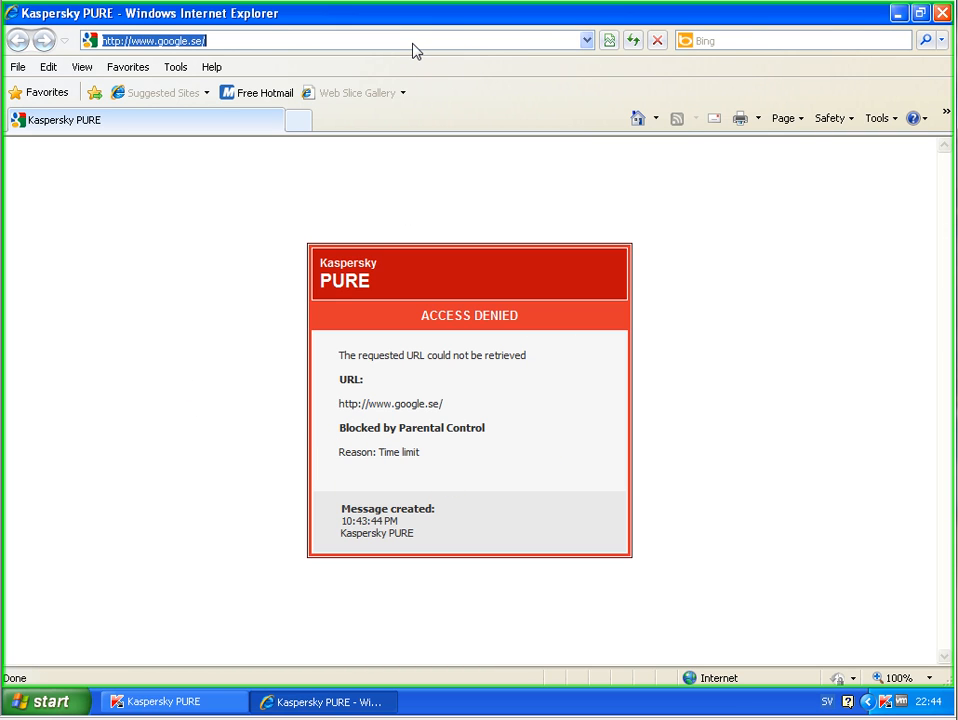
type("www.dn")
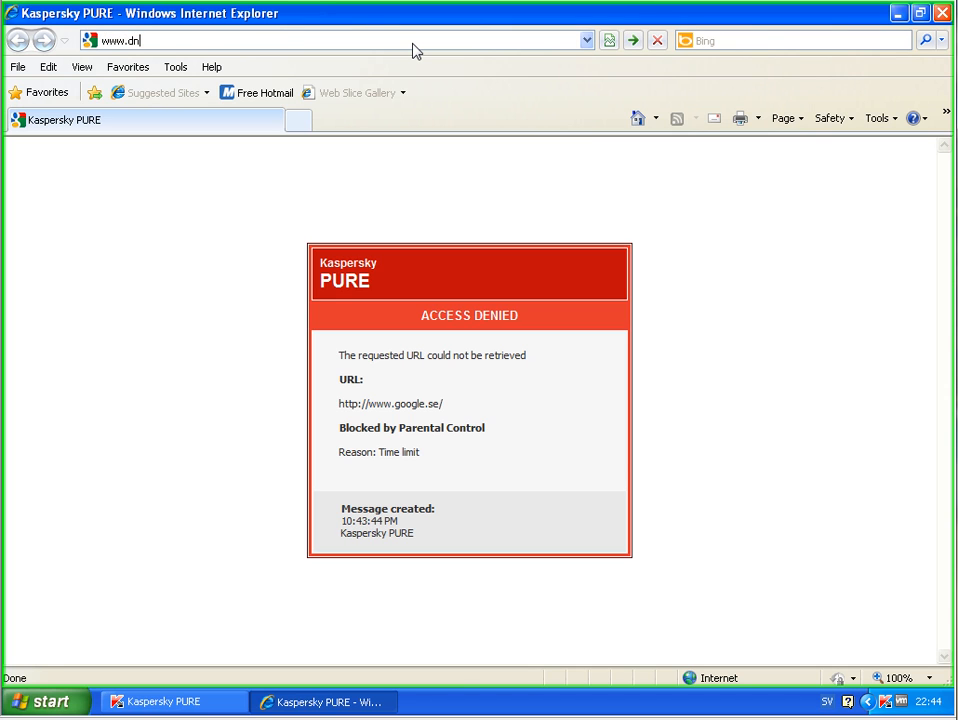
type(".se")
key("Return")
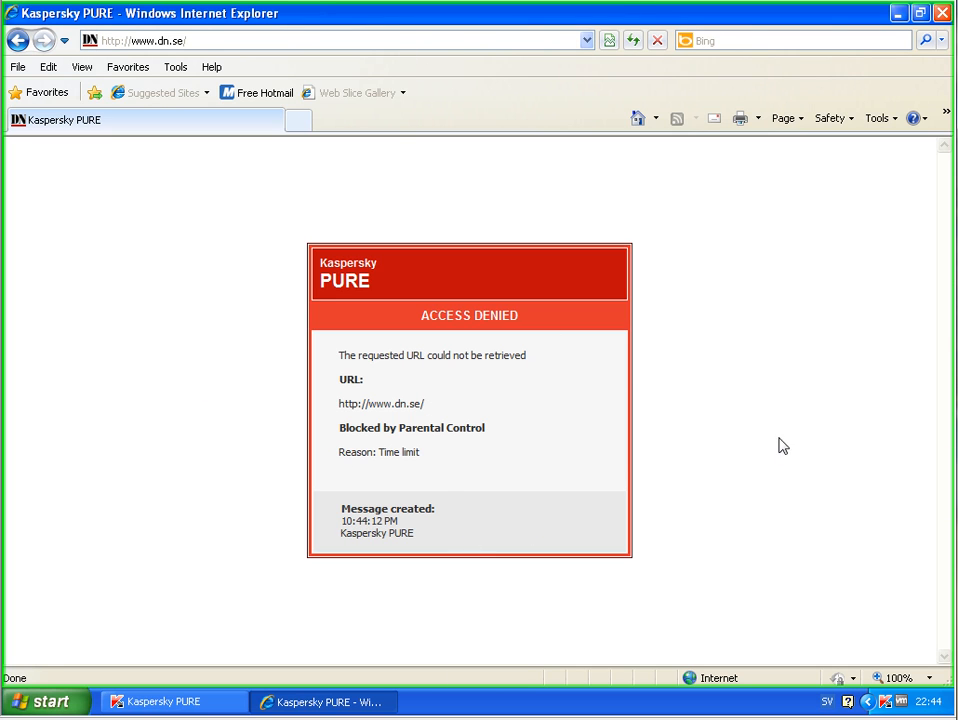
left_click(942, 13)
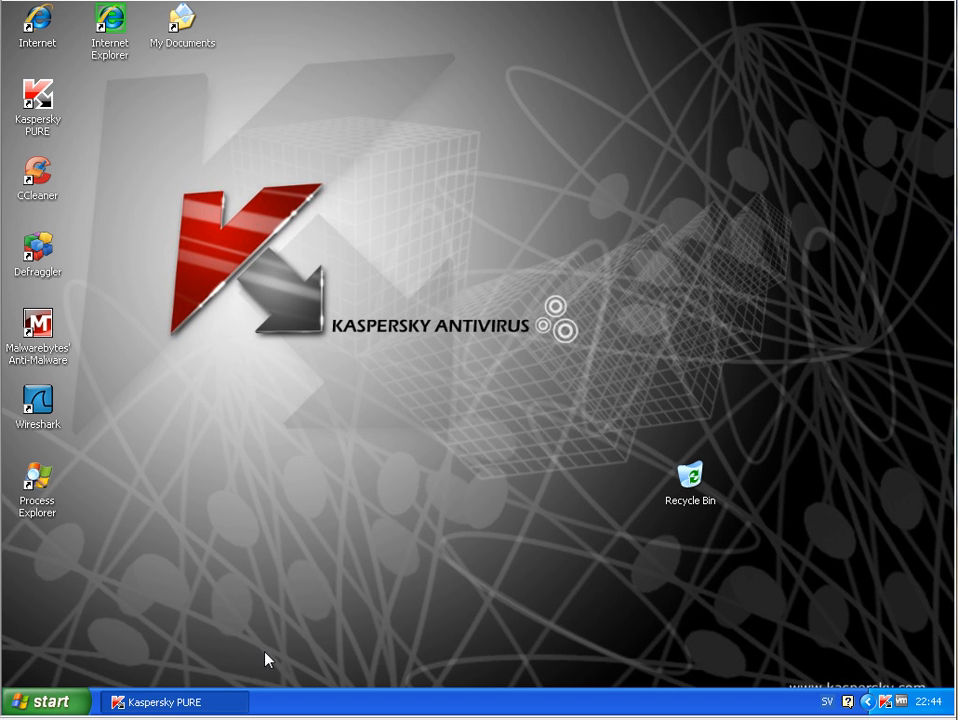
- Return to Kaspersky PURE's Parental Control user list and open the detailed report of the second user account
left_click(240, 700)
left_click(712, 302)
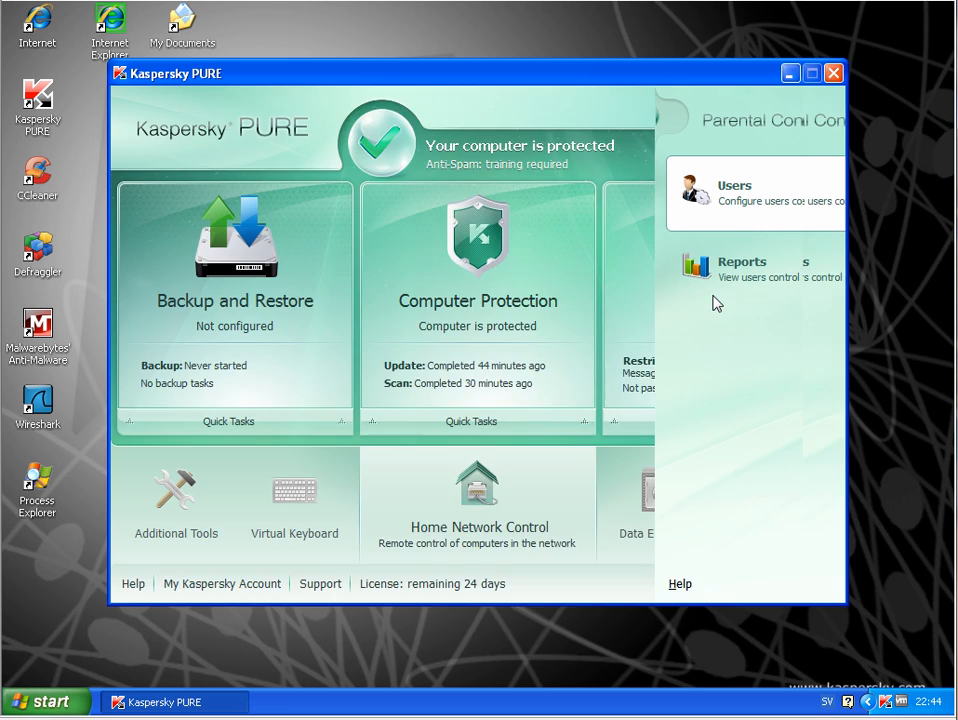
left_click(490, 360)
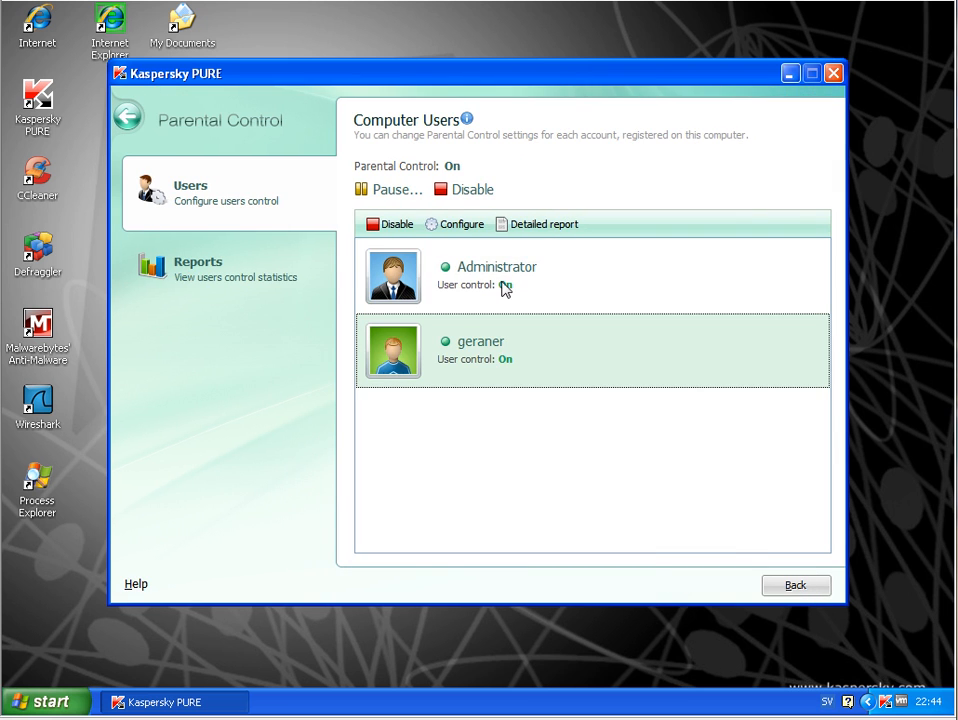
left_click(460, 225)
left_click(818, 553)
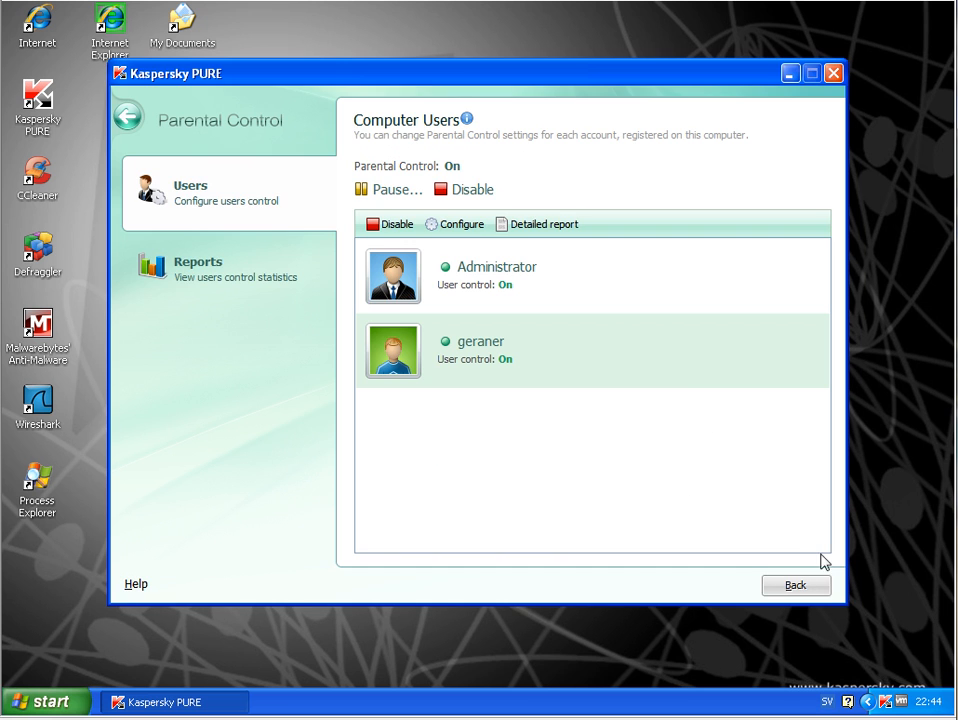
left_click(556, 233)
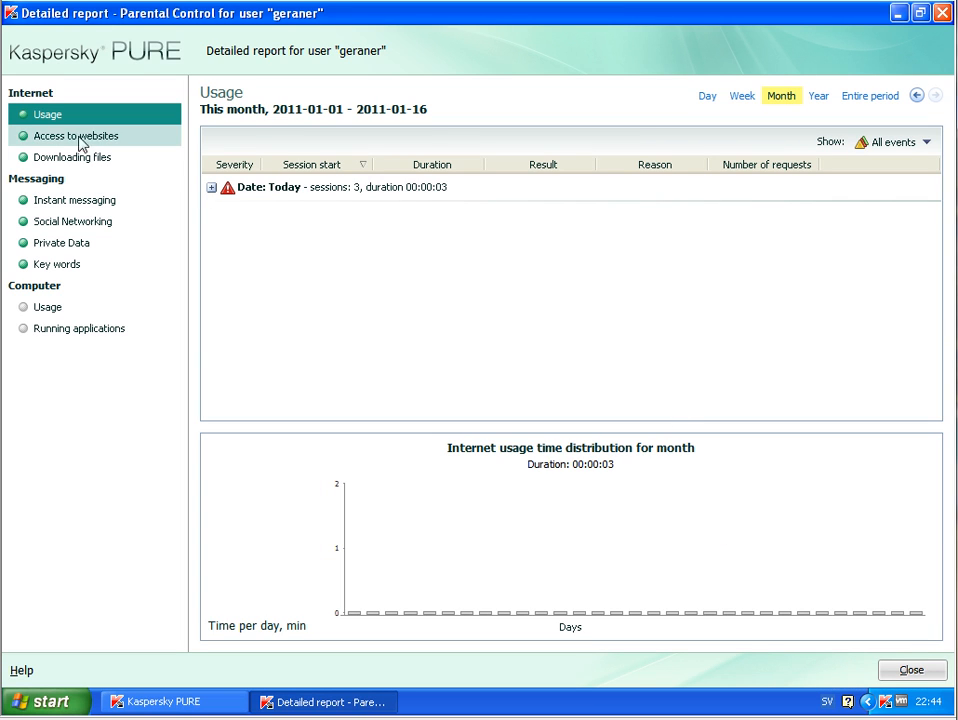
- Expand today's sessions in the Internet usage report, widen the Reason column to read the entries, and close the report
left_click(211, 187)
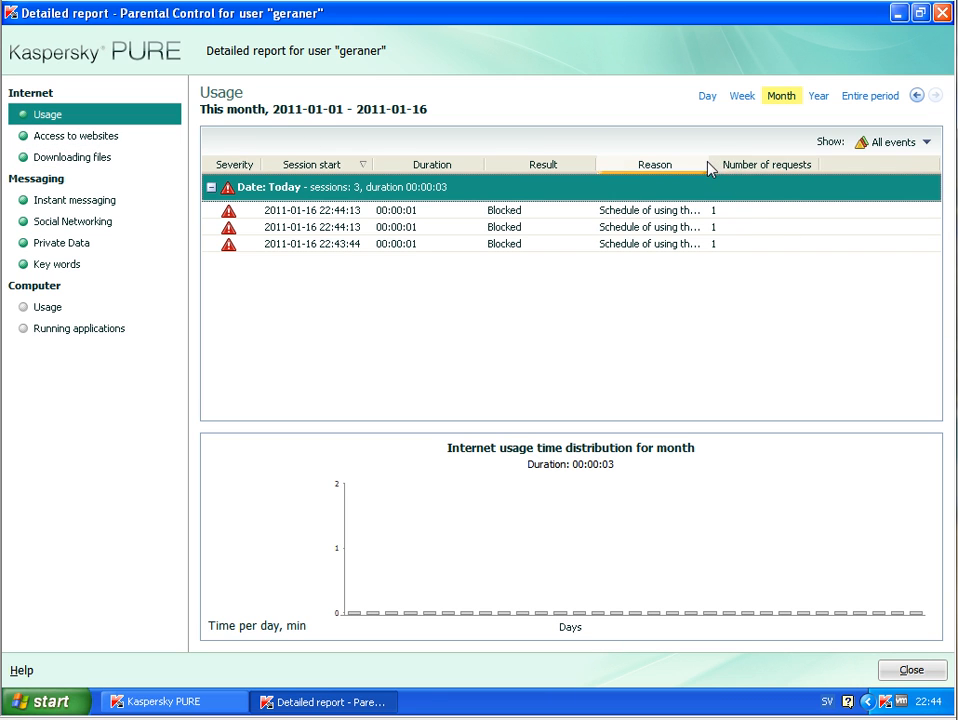
left_click_drag(708, 169, 797, 169)
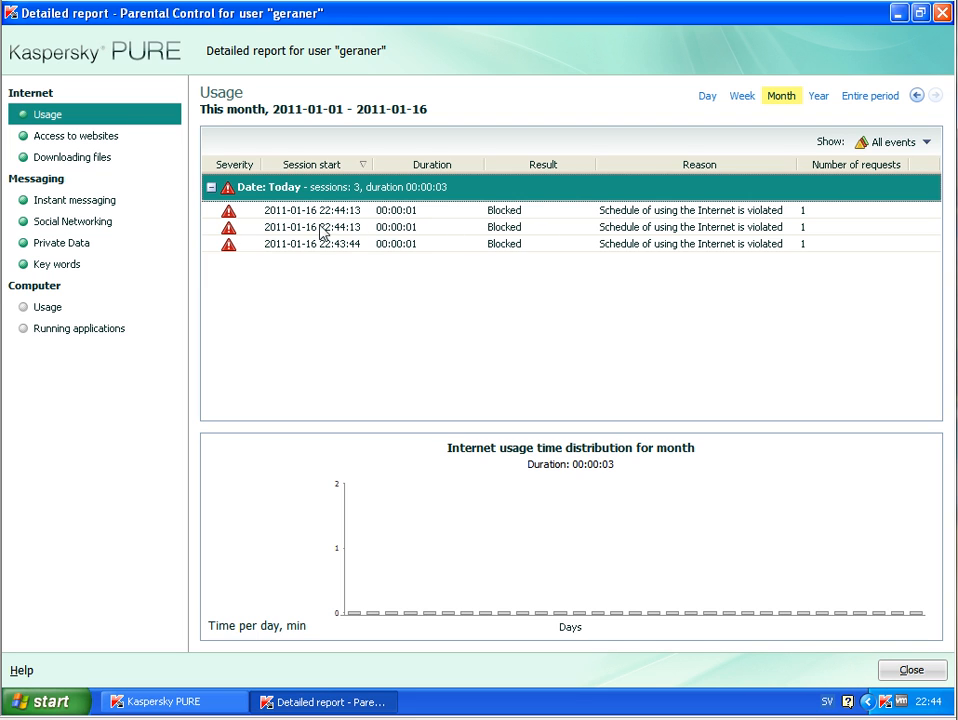
left_click(781, 211)
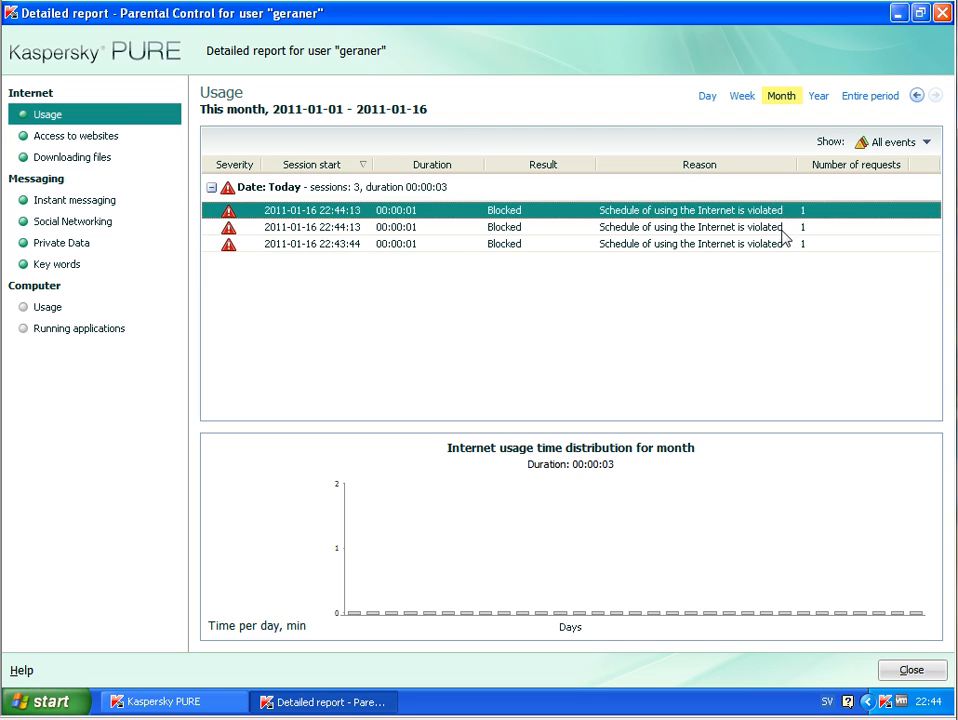
left_click(780, 230)
left_click(788, 244)
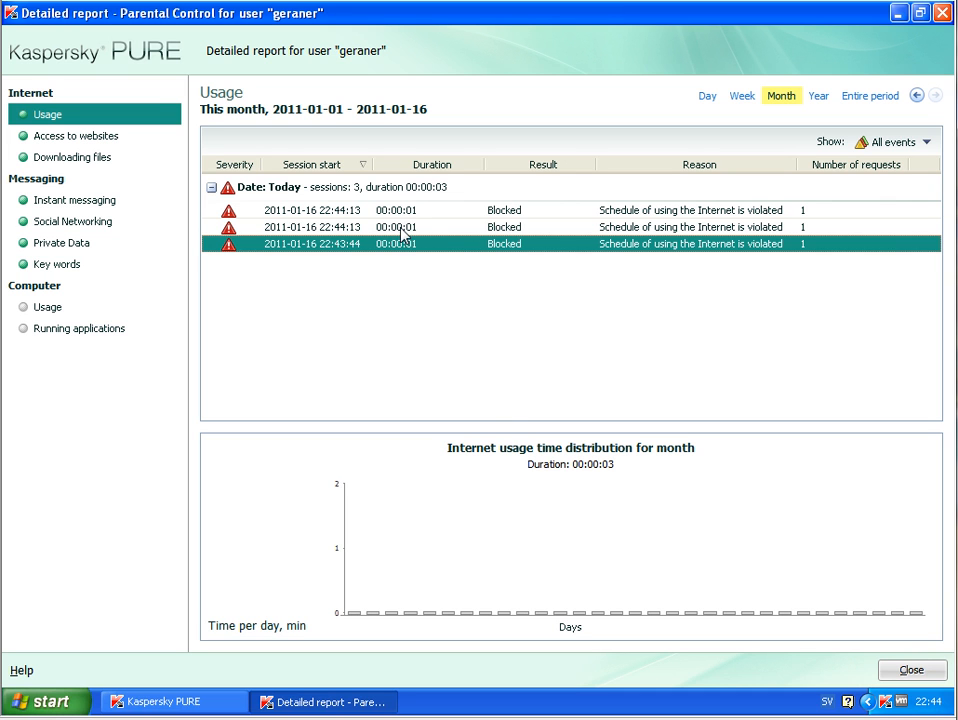
left_click(911, 672)
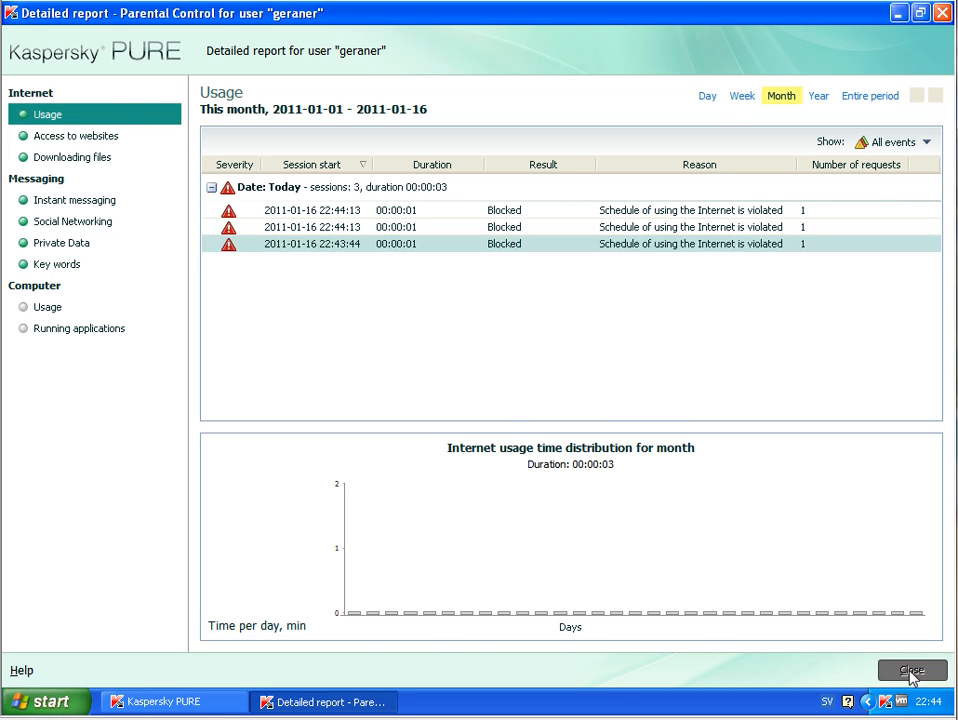
- Turn off the second user's Internet usage limit on selected days and show the Access to Websites settings
left_click(460, 222)
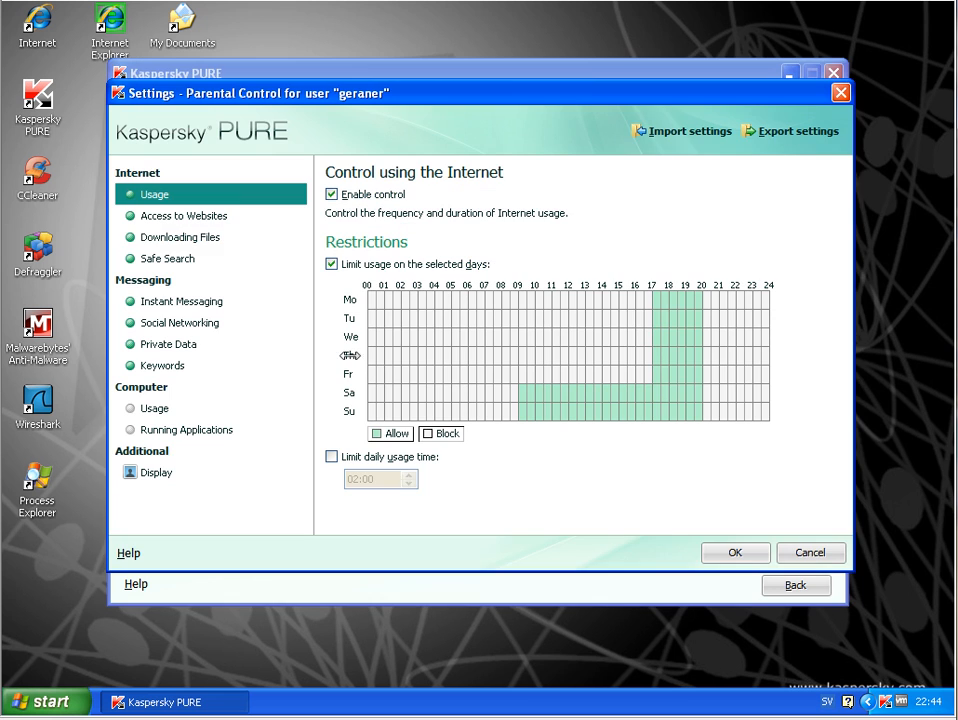
left_click(413, 264)
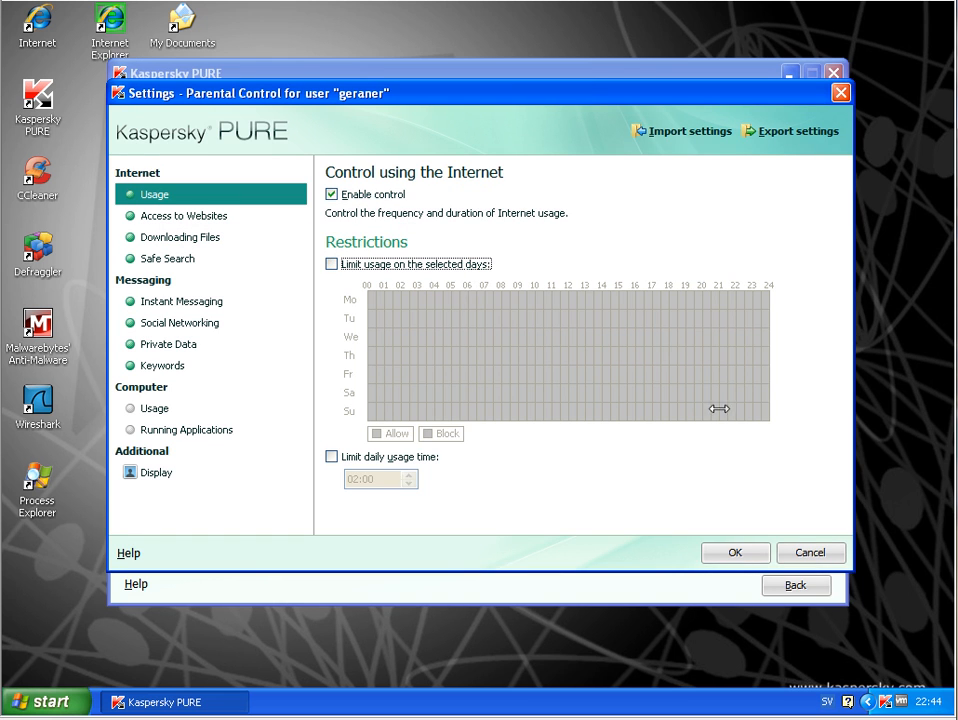
left_click(190, 216)
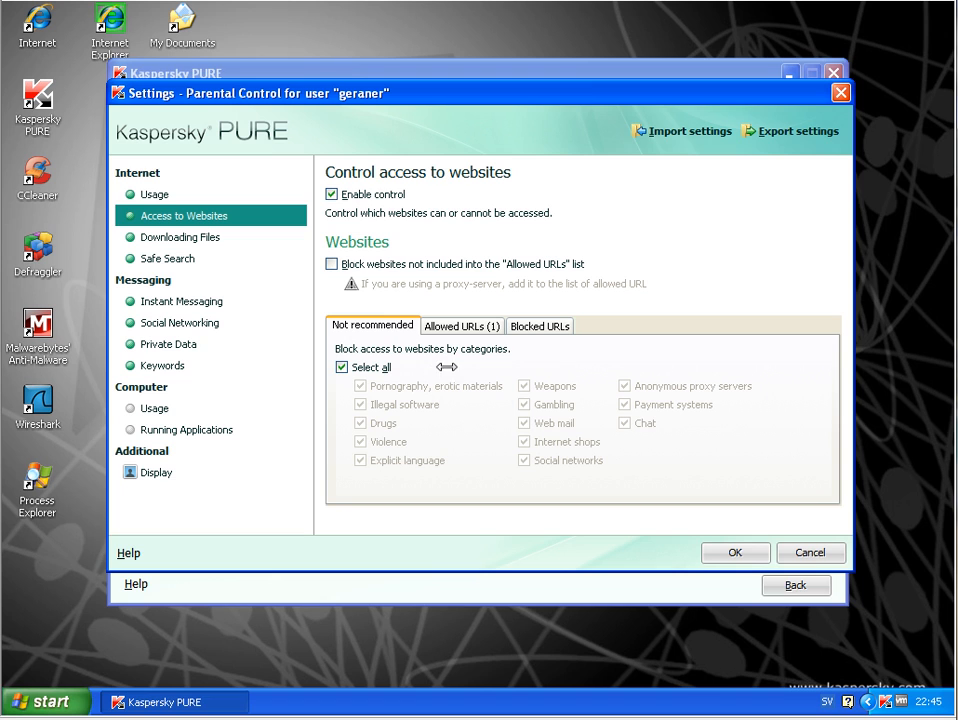
- Review the allowed URLs and the website categories, briefly switching off Select all and restoring it
left_click(490, 326)
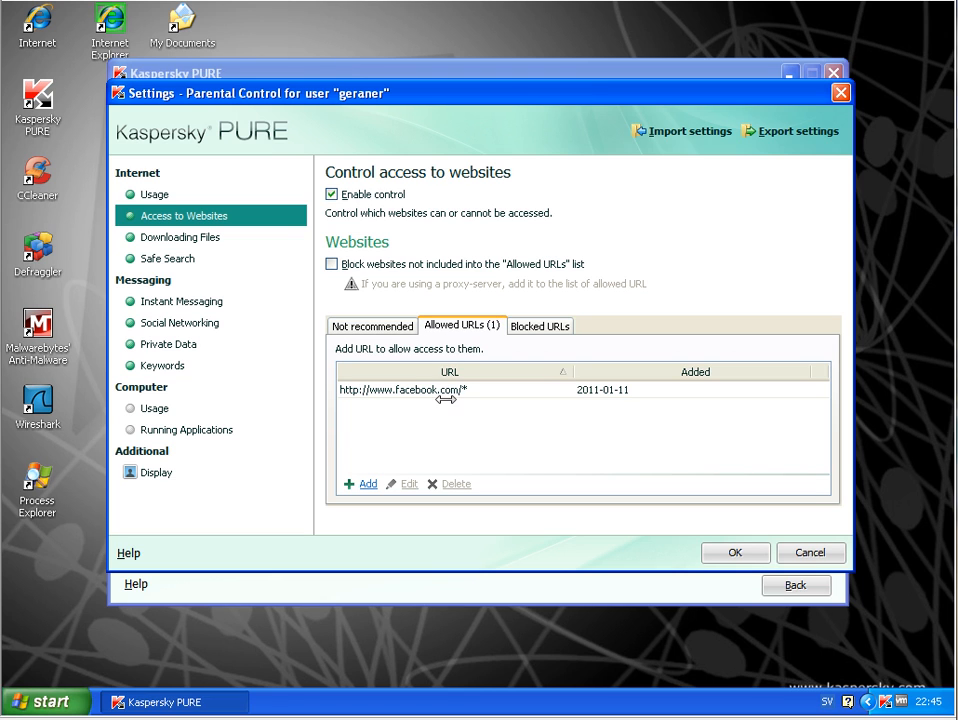
left_click(370, 327)
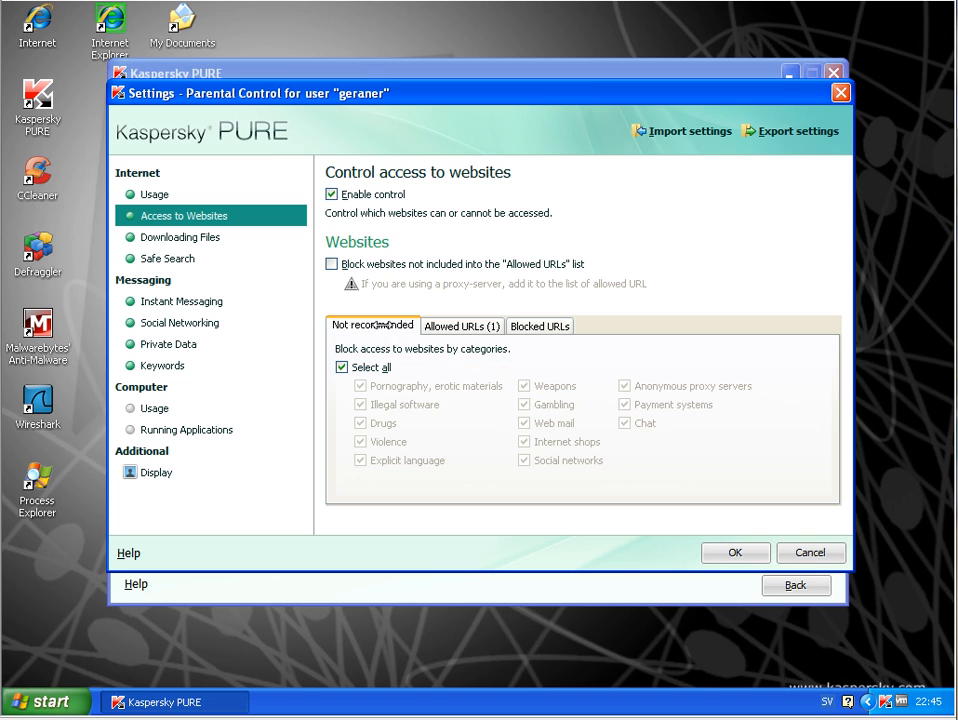
left_click(342, 367)
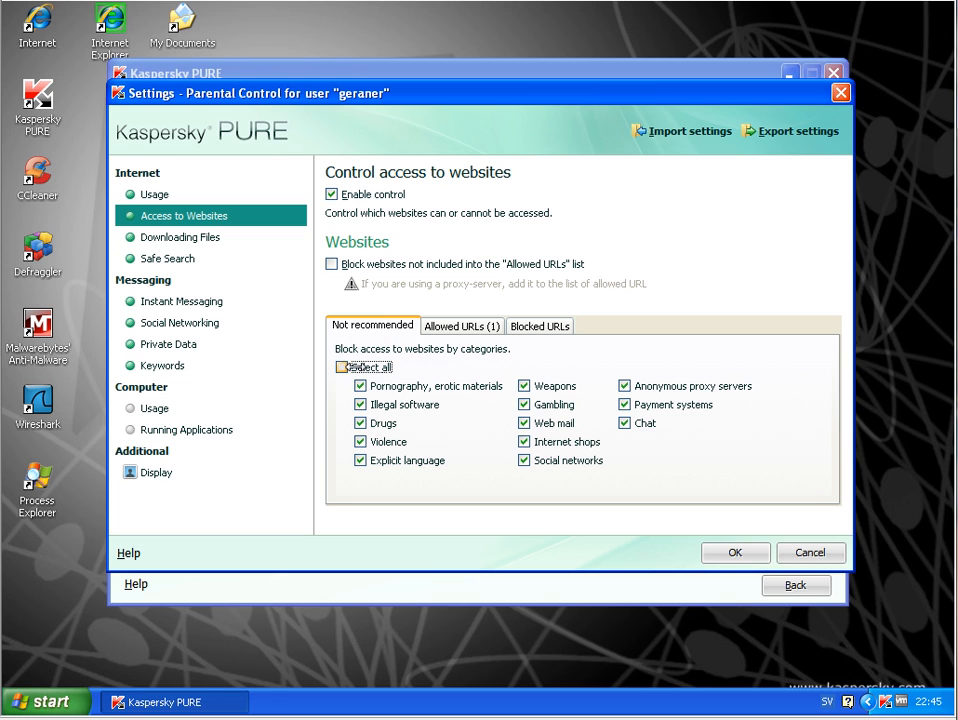
left_click(343, 367)
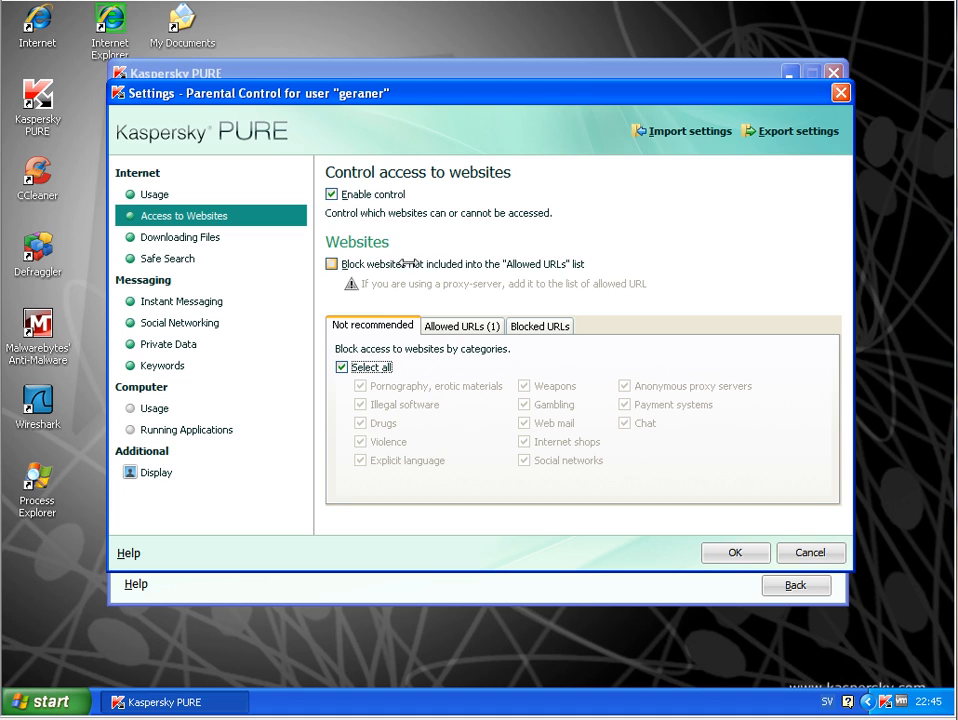
left_click(457, 264)
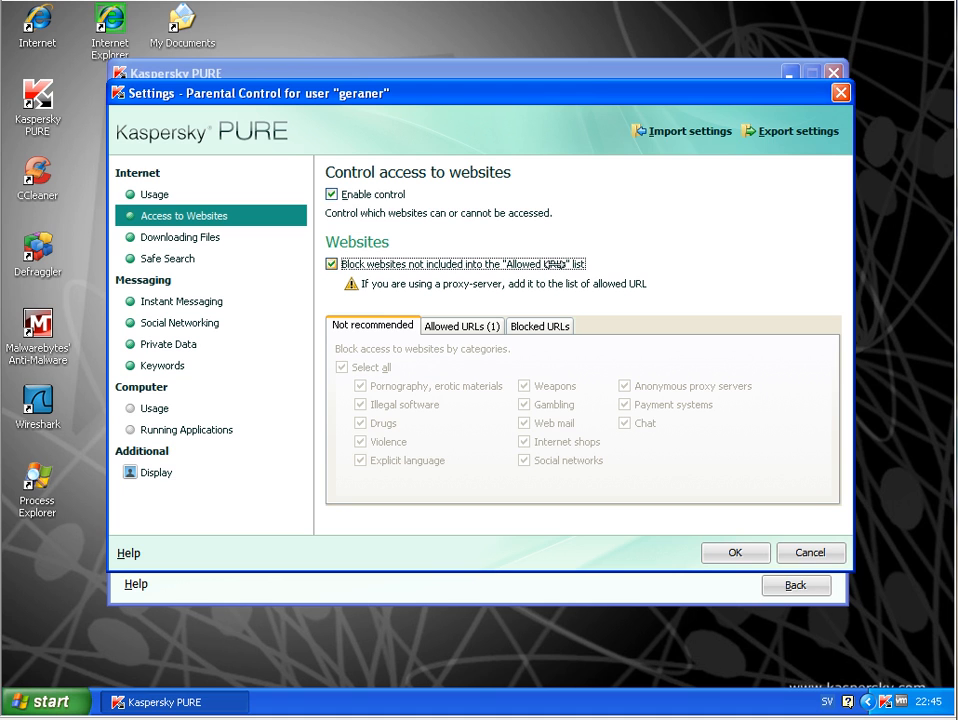
left_click(461, 326)
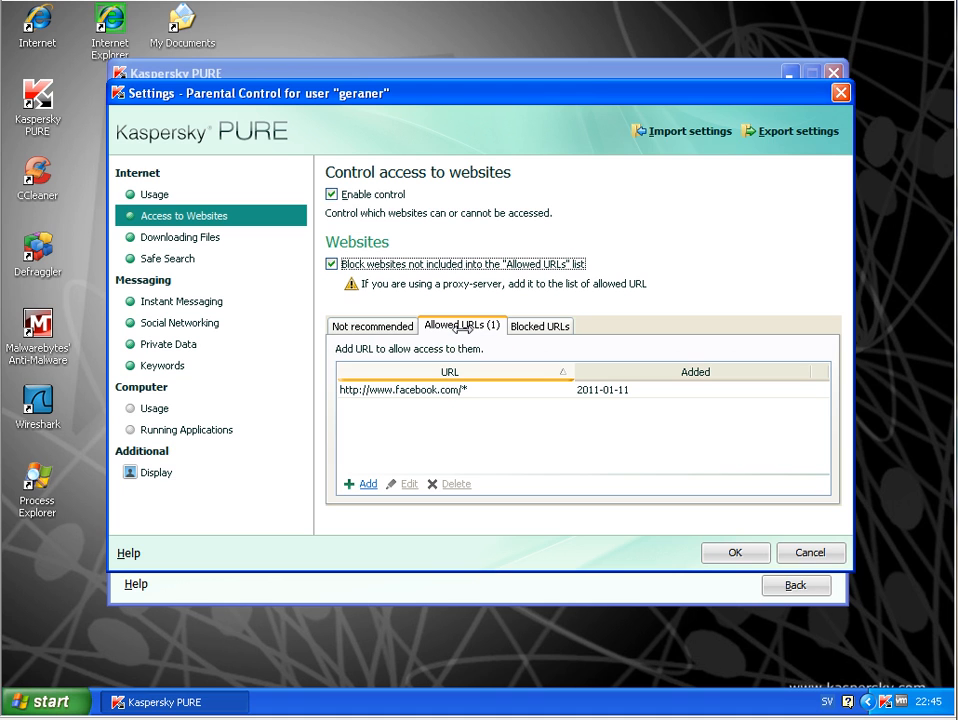
left_click(390, 390)
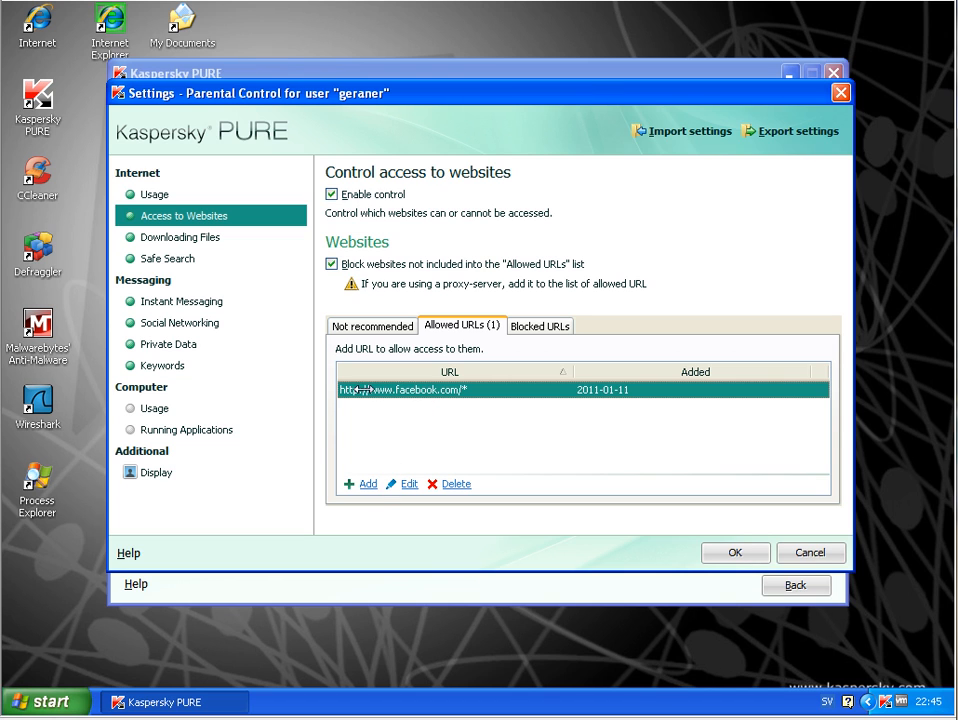
left_click(455, 485)
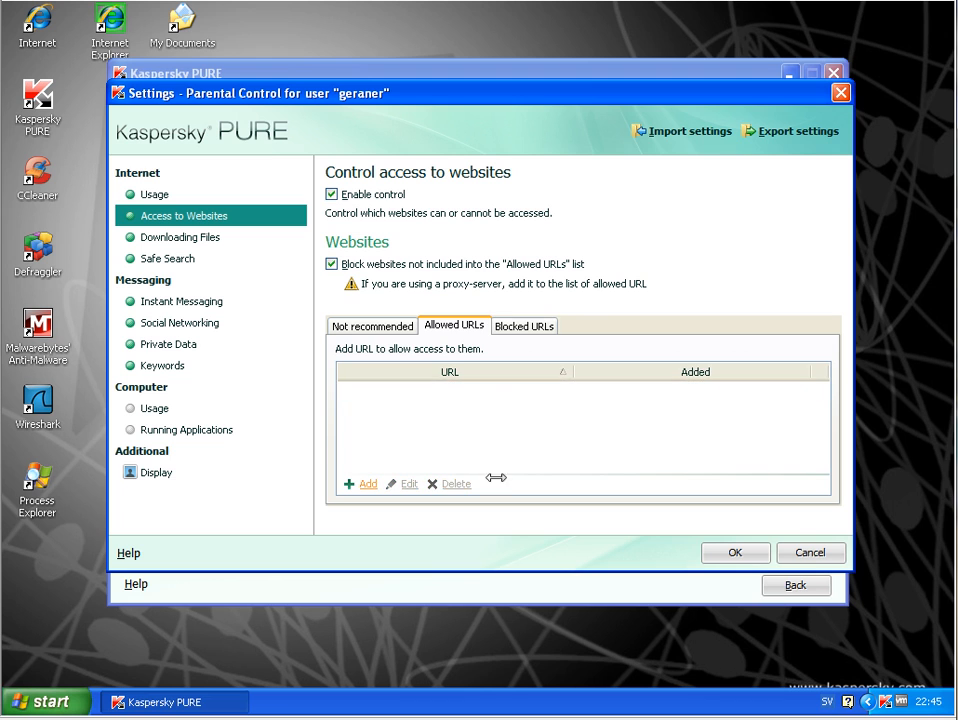
left_click(370, 326)
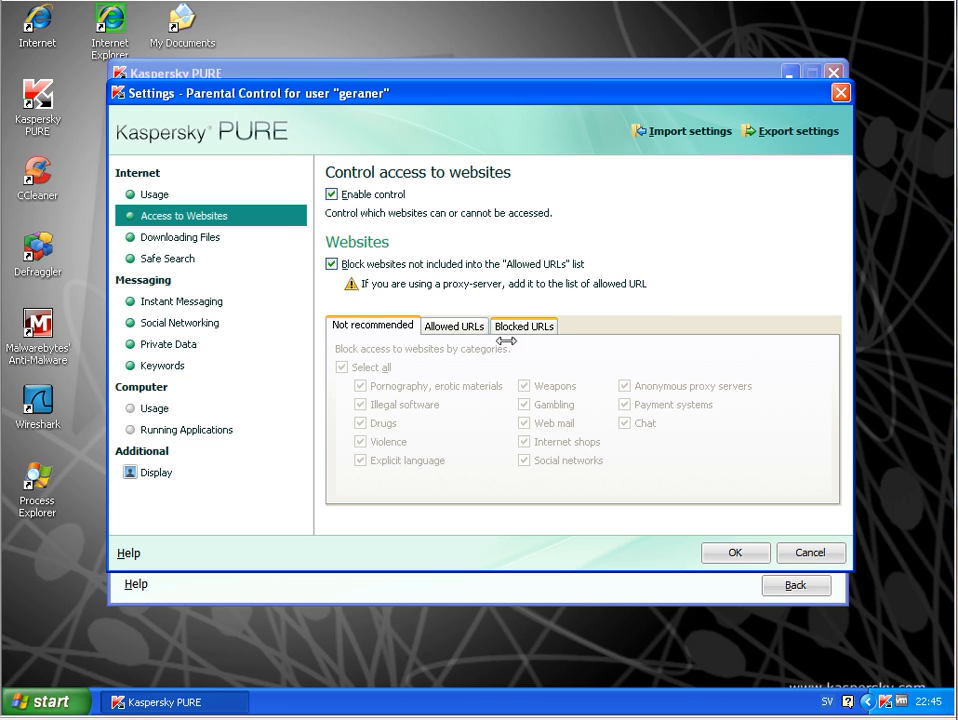
left_click(347, 264)
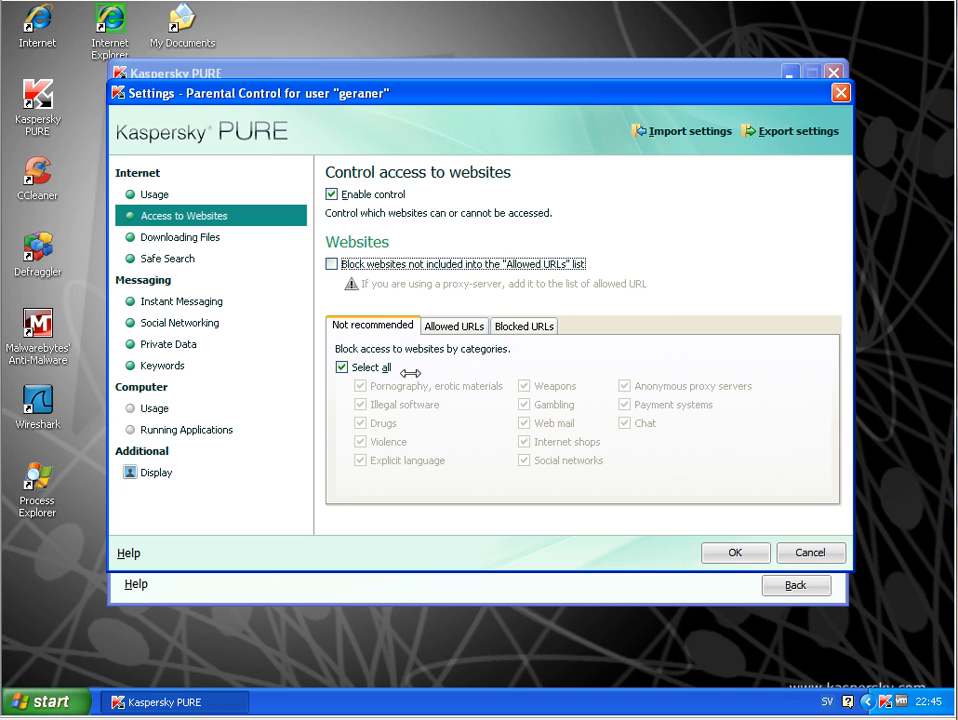
- Turn off Select all so website categories are chosen individually, and switch Web mail off and back on
left_click(343, 367)
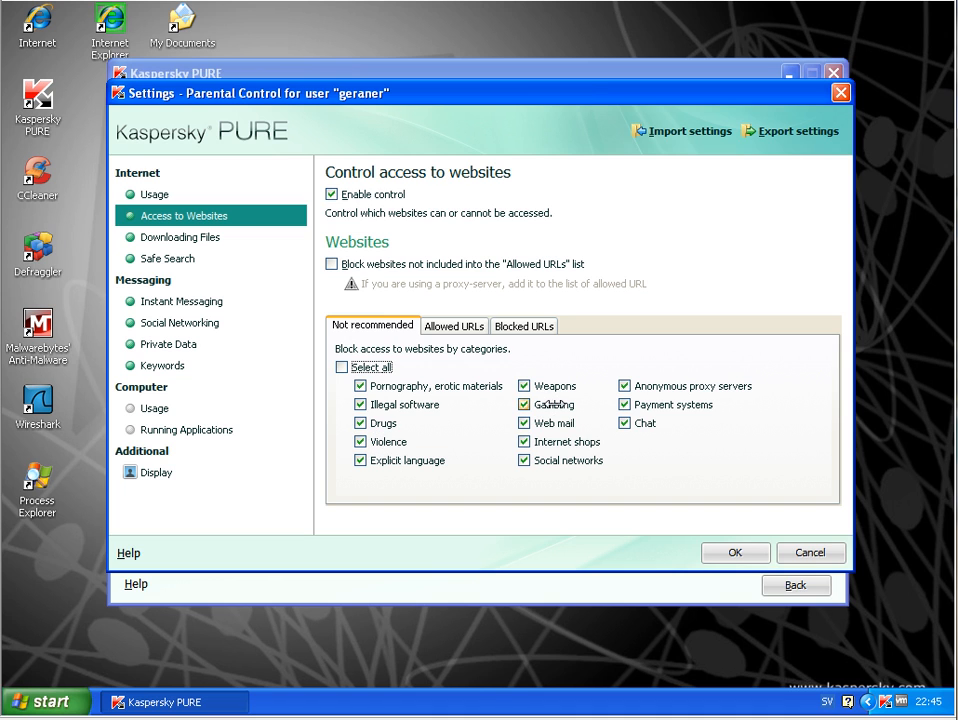
left_click(572, 425)
left_click(548, 427)
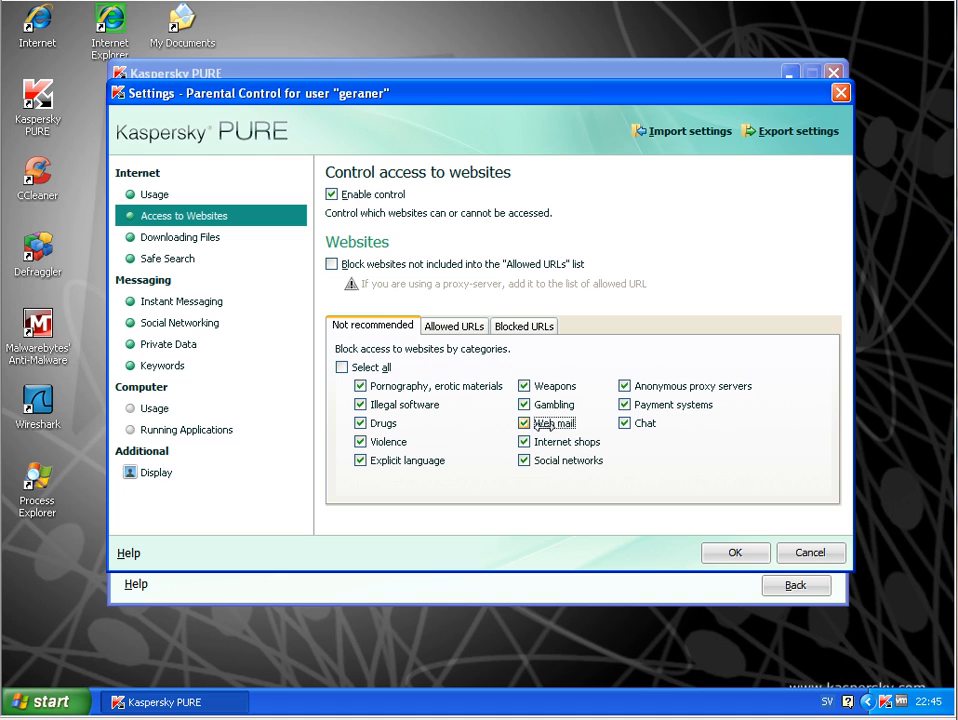
- Switch the Social networks category off and back on, restore Select all for the website categories, and save the Parental Control settings
left_click(528, 462)
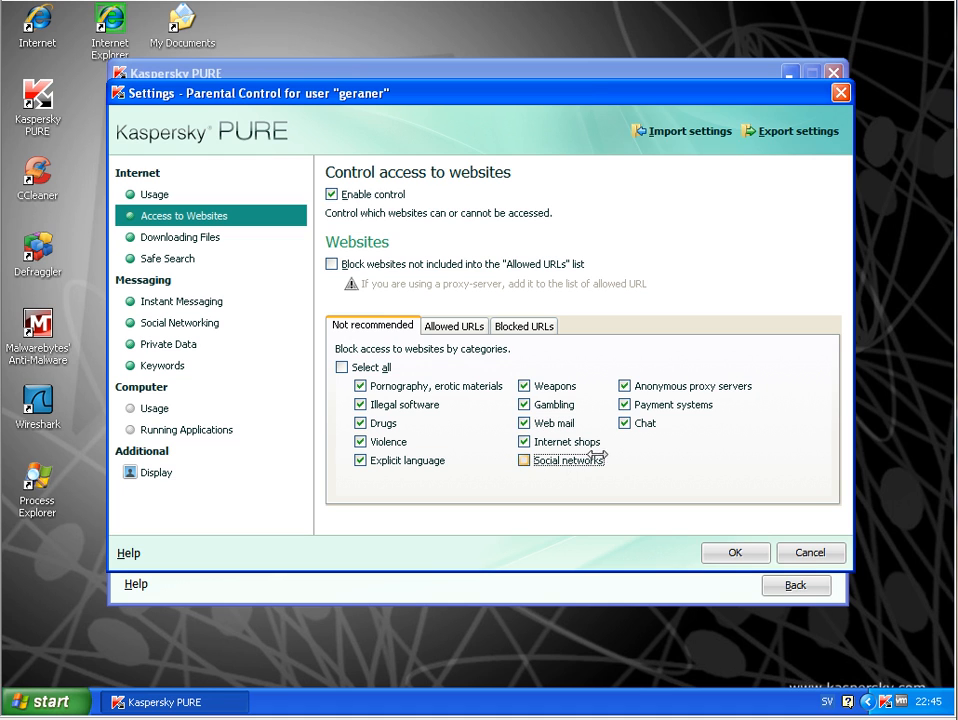
left_click(524, 460)
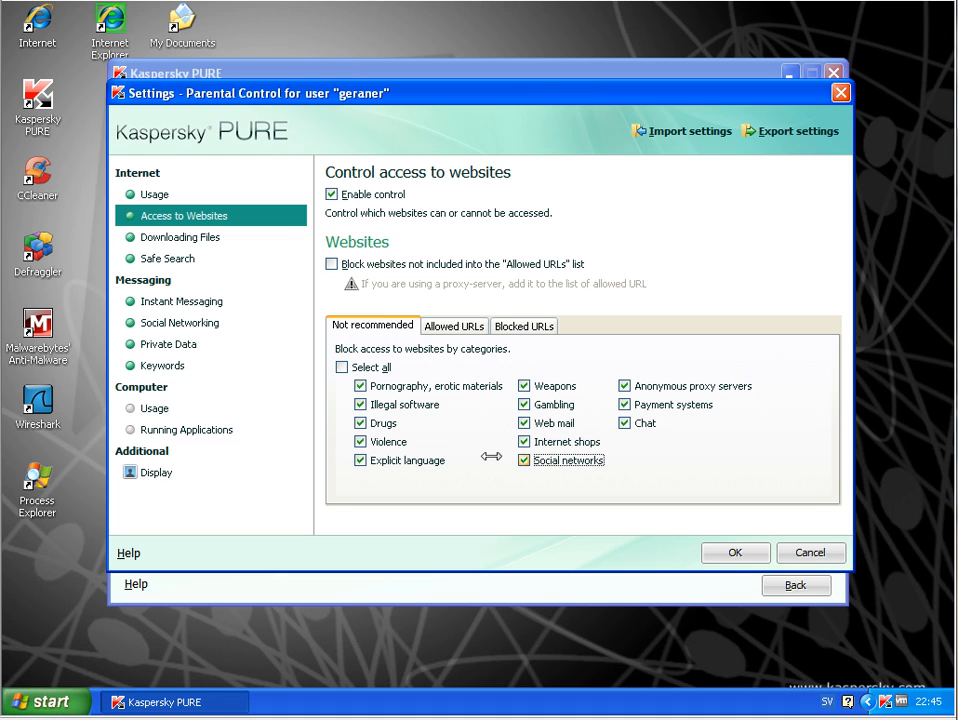
left_click(376, 368)
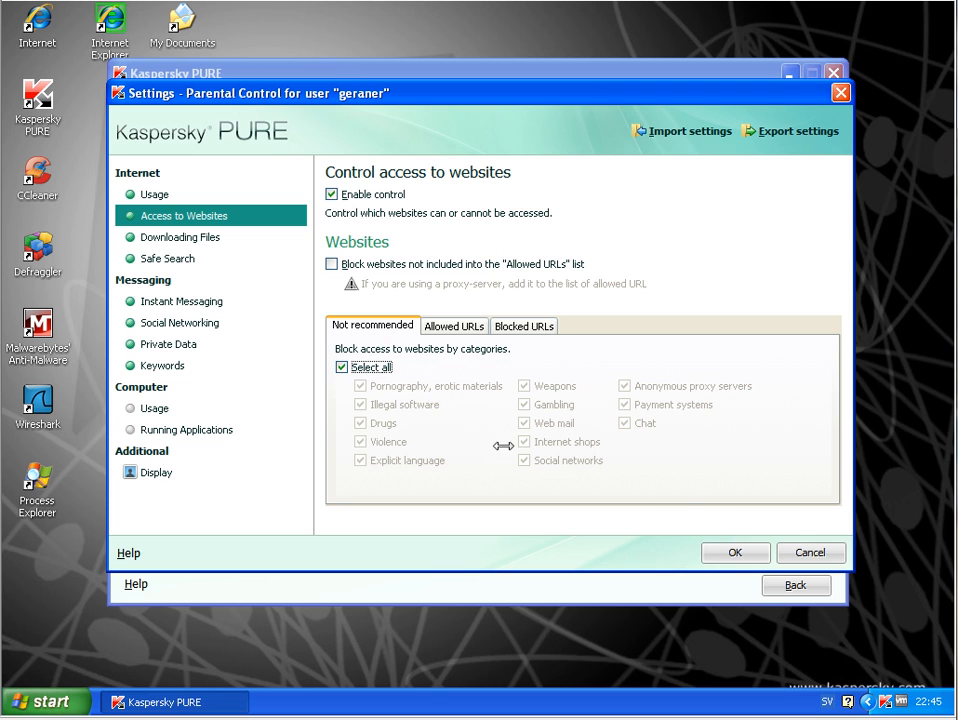
left_click(737, 552)
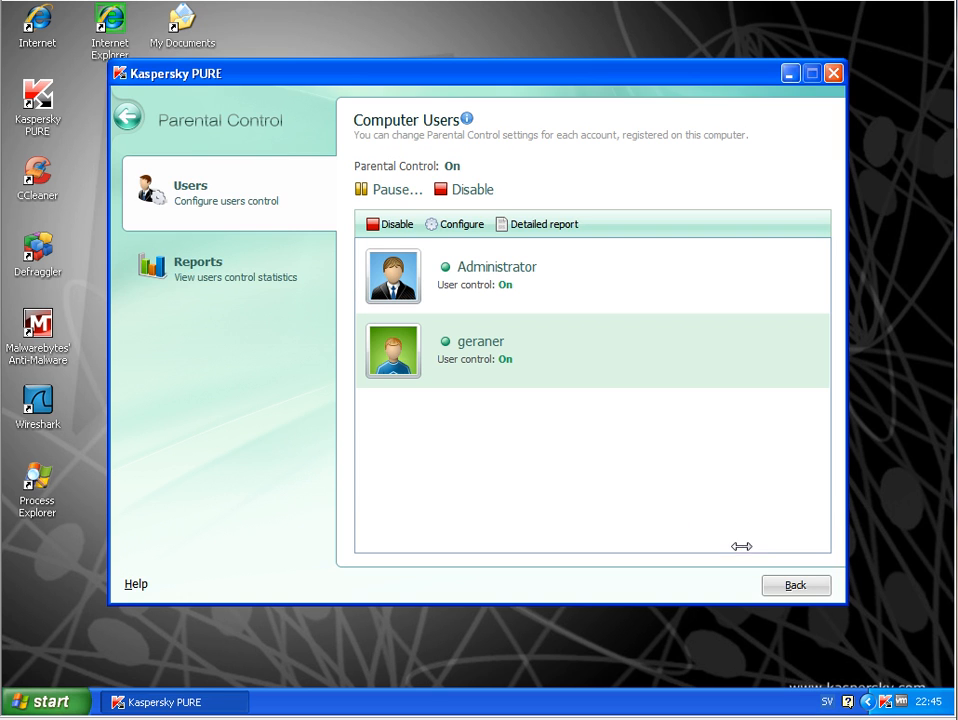
left_click(815, 586)
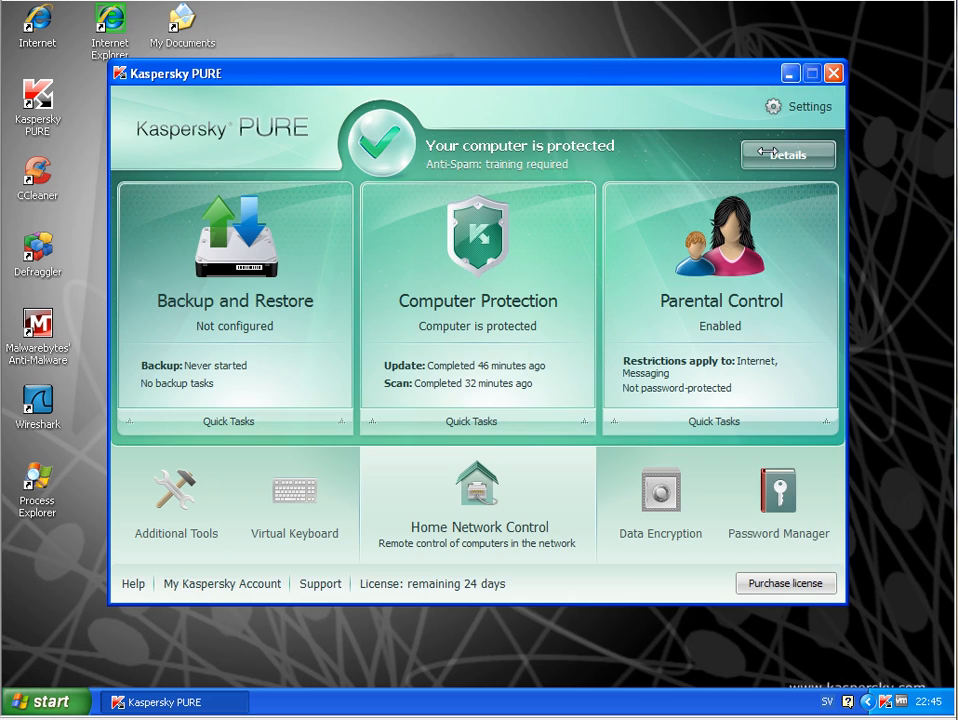
left_click(790, 73)
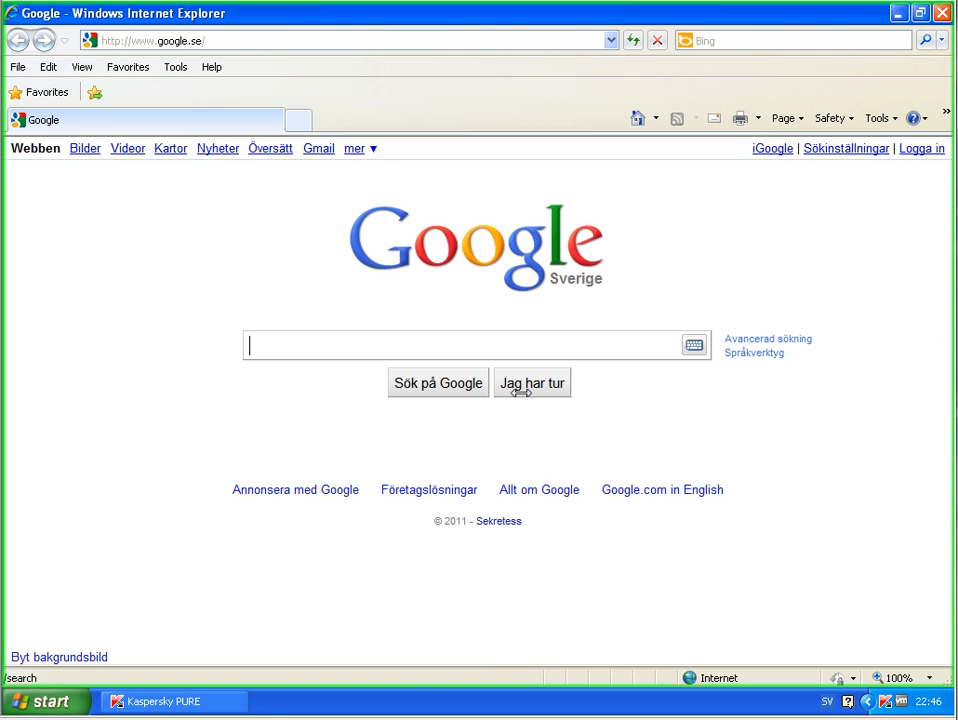
left_click(243, 47)
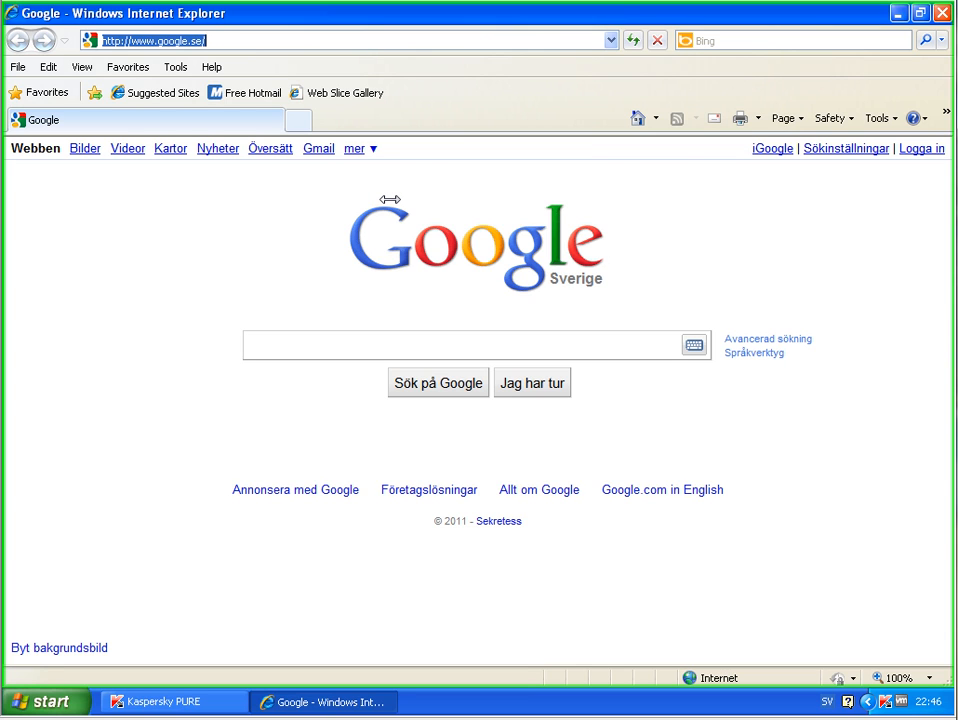
type("www.facebook")
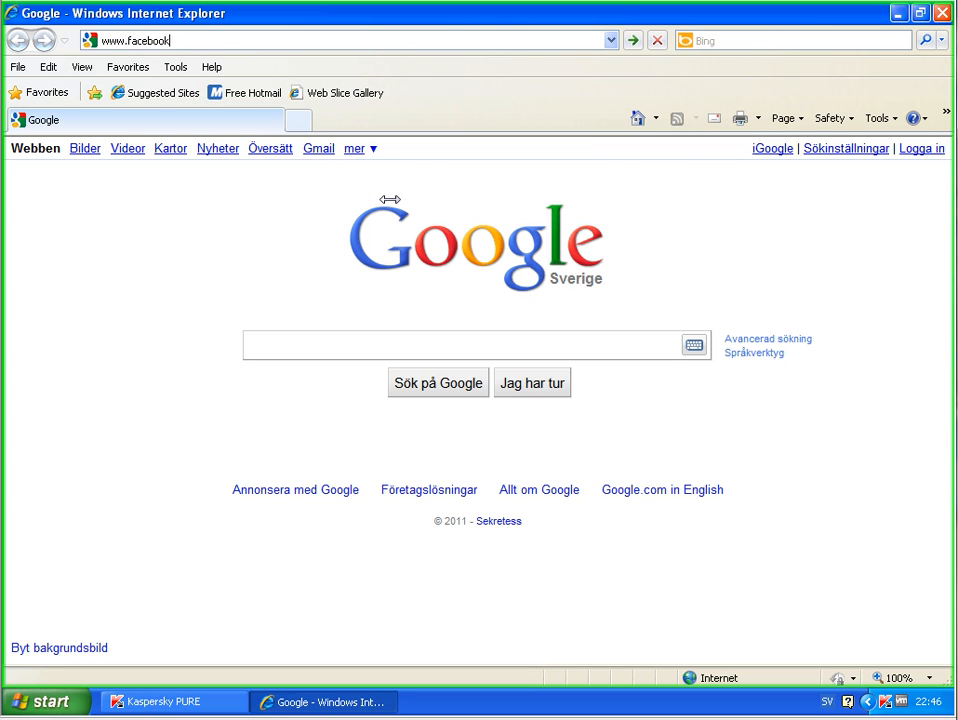
type(".com")
key("Return")
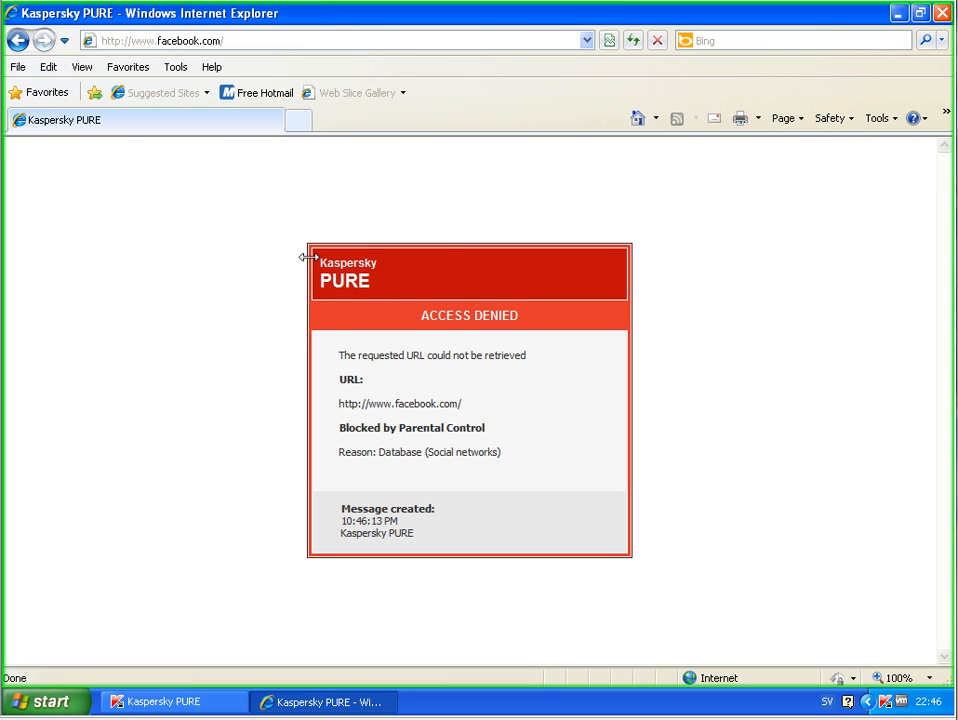
- Highlight the Parental Control line and the blocking reason on the Facebook page, and return to the browser's home page
left_click_drag(337, 428, 460, 438)
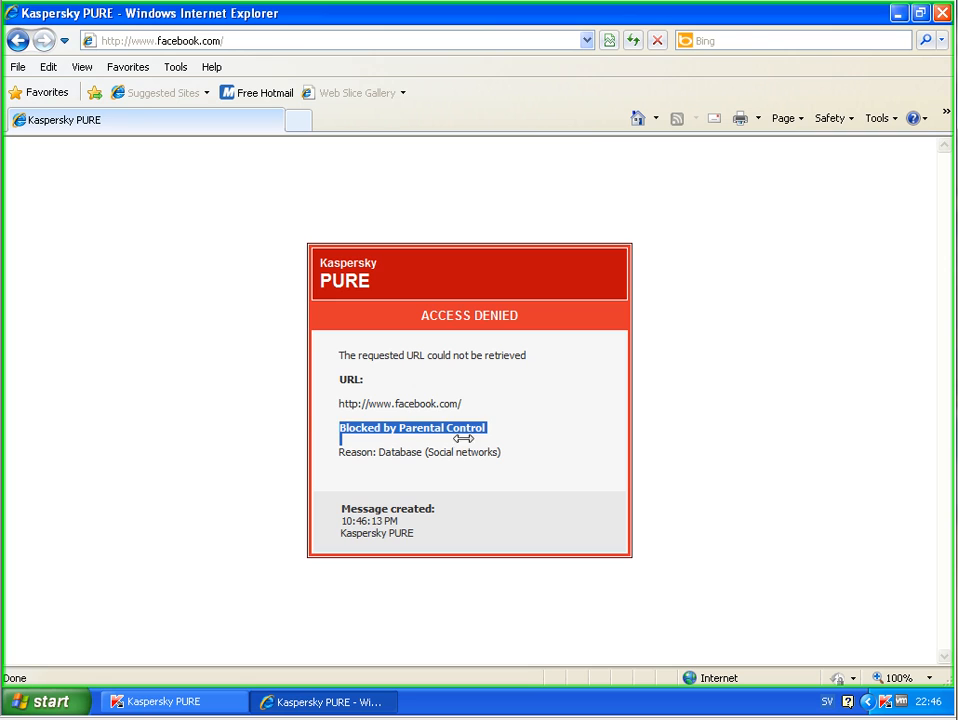
left_click(385, 454)
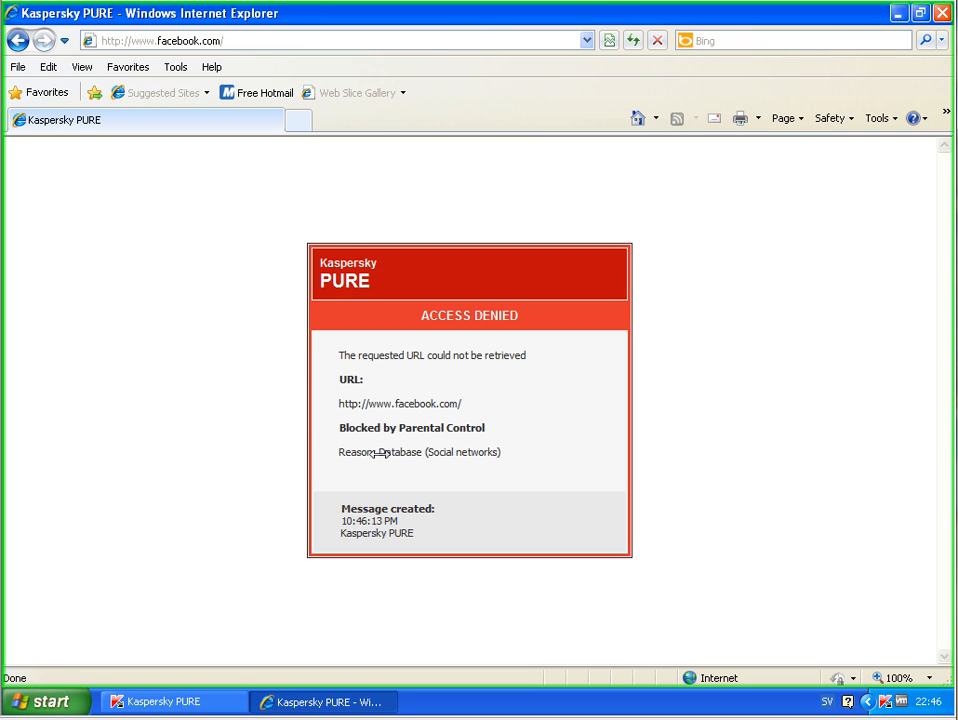
left_click_drag(380, 453, 517, 487)
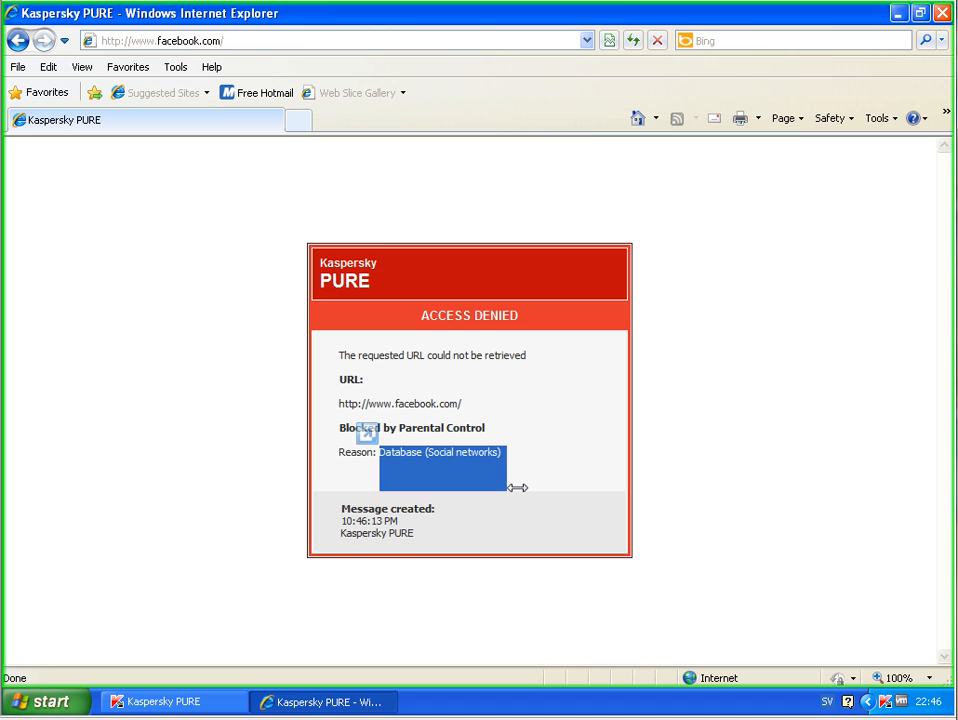
left_click(517, 487)
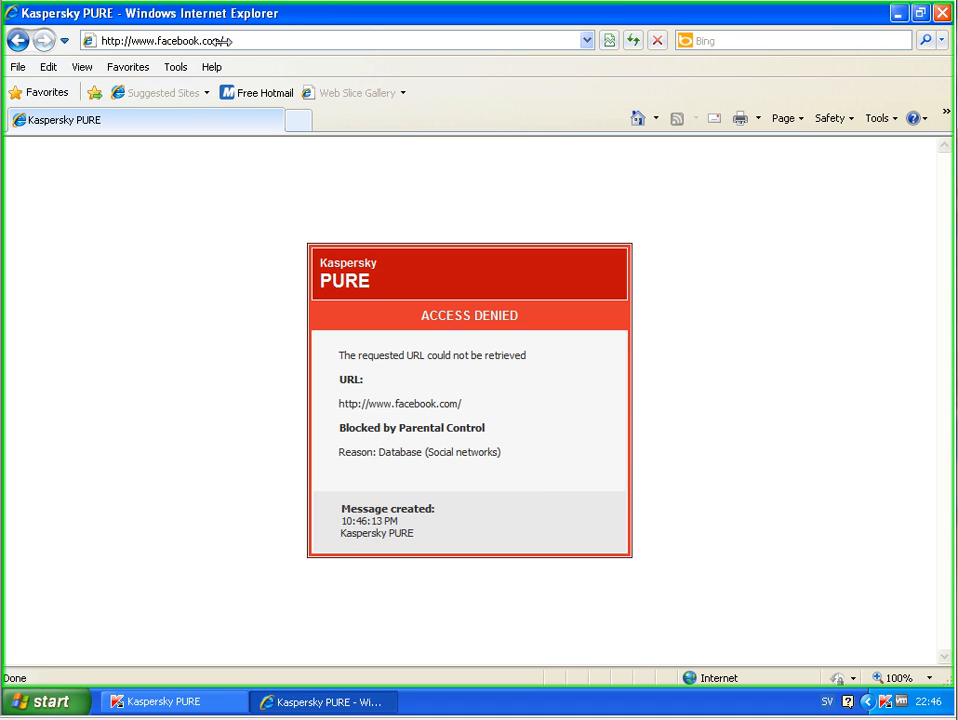
left_click(637, 118)
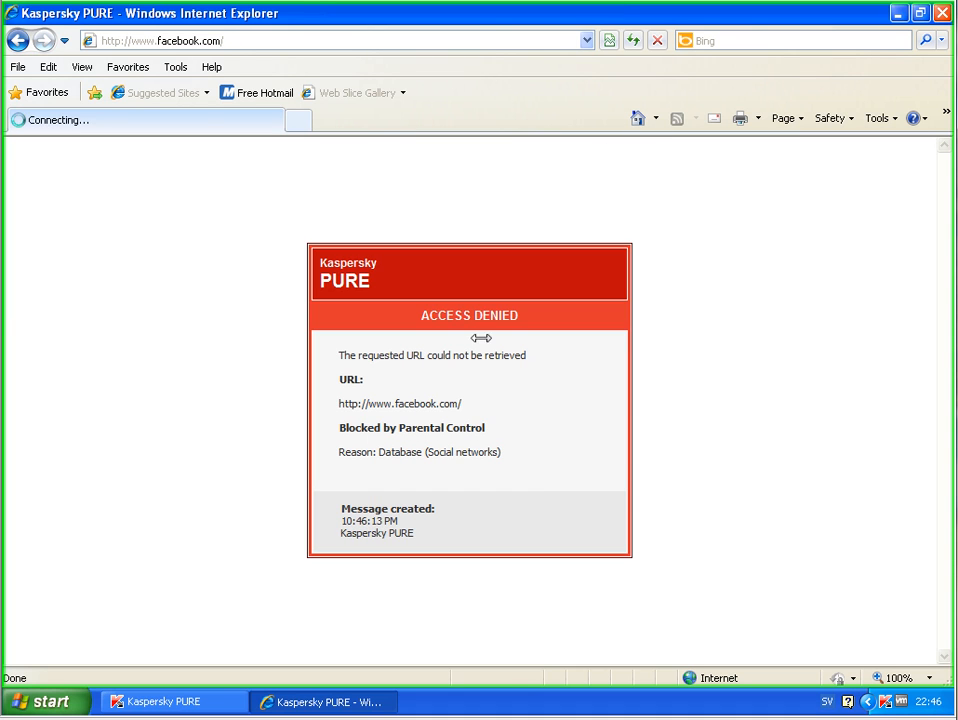
- In Kaspersky PURE, turn off Select all and the Social networks category under the second user's Access to Websites settings, and save
left_click(218, 693)
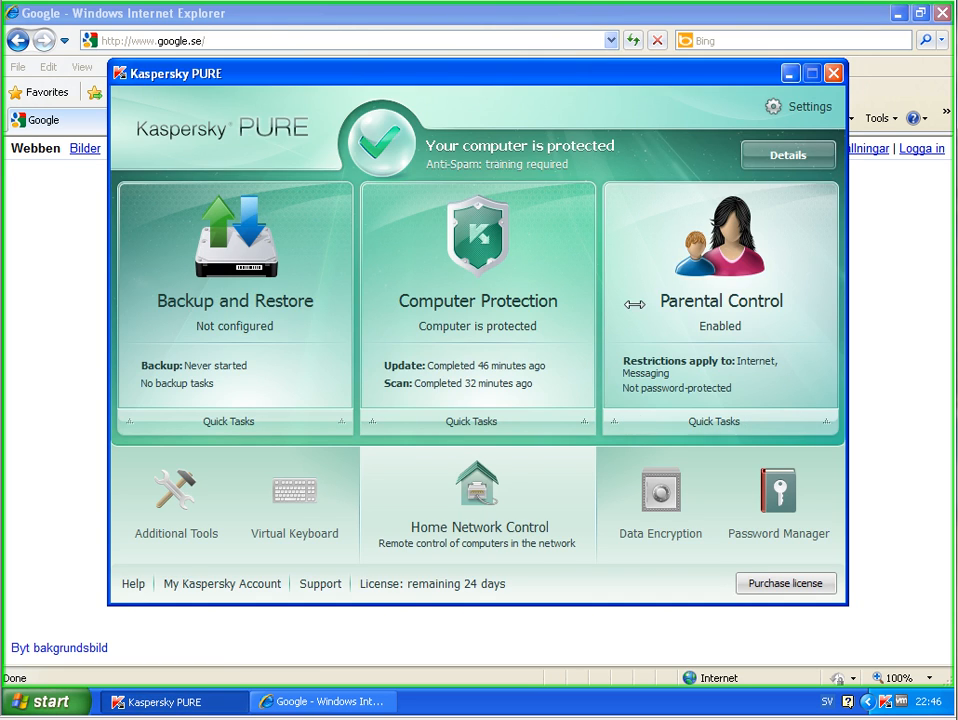
left_click(698, 273)
left_click(560, 357)
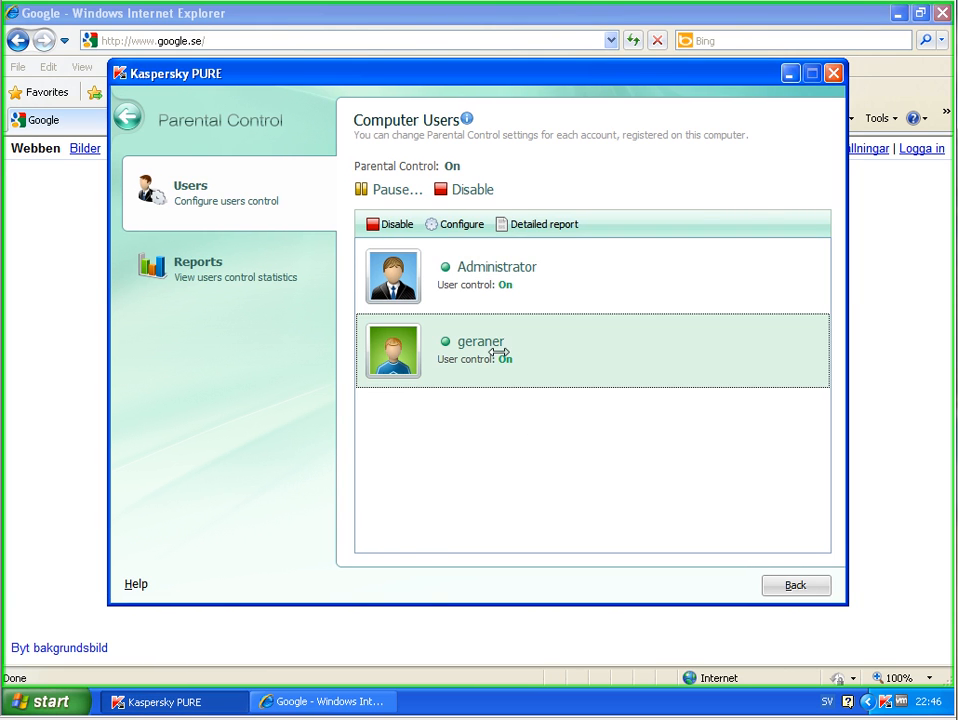
left_click(457, 225)
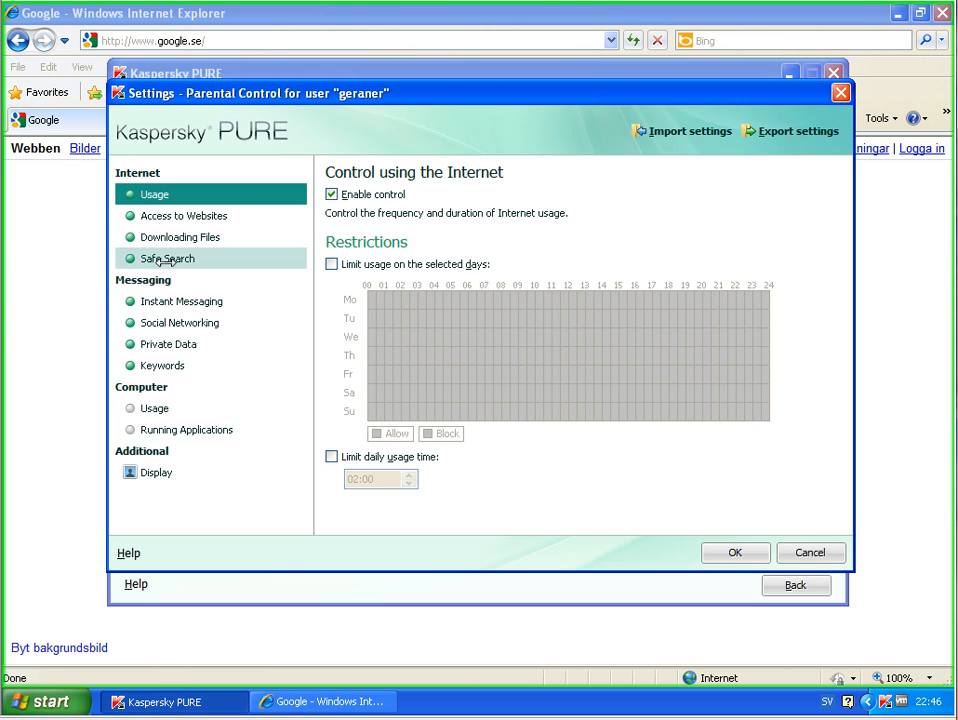
left_click(183, 215)
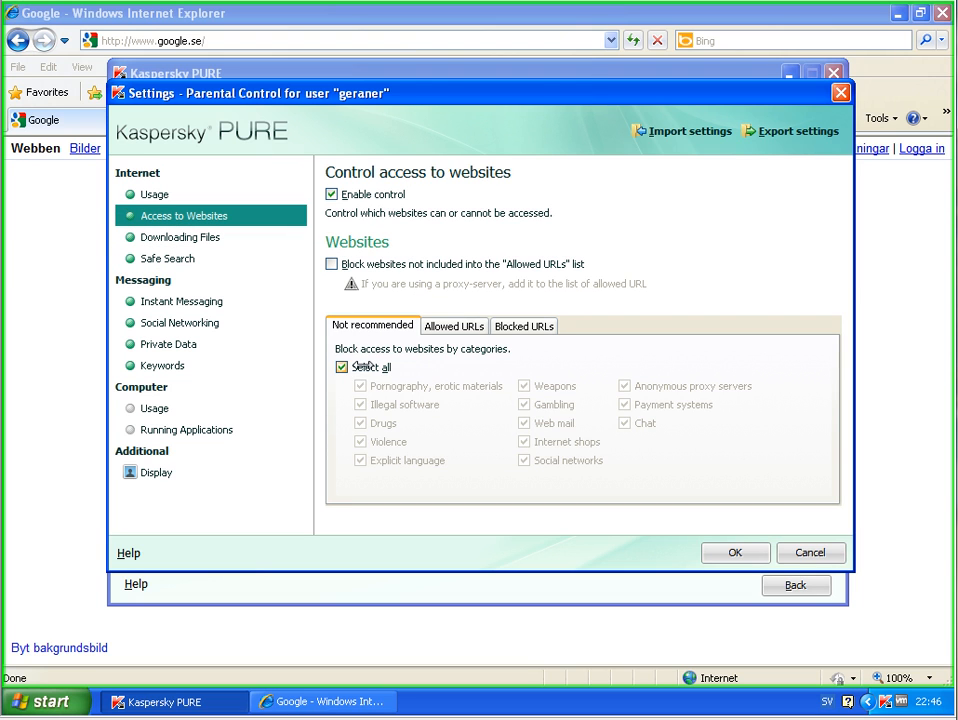
left_click(366, 367)
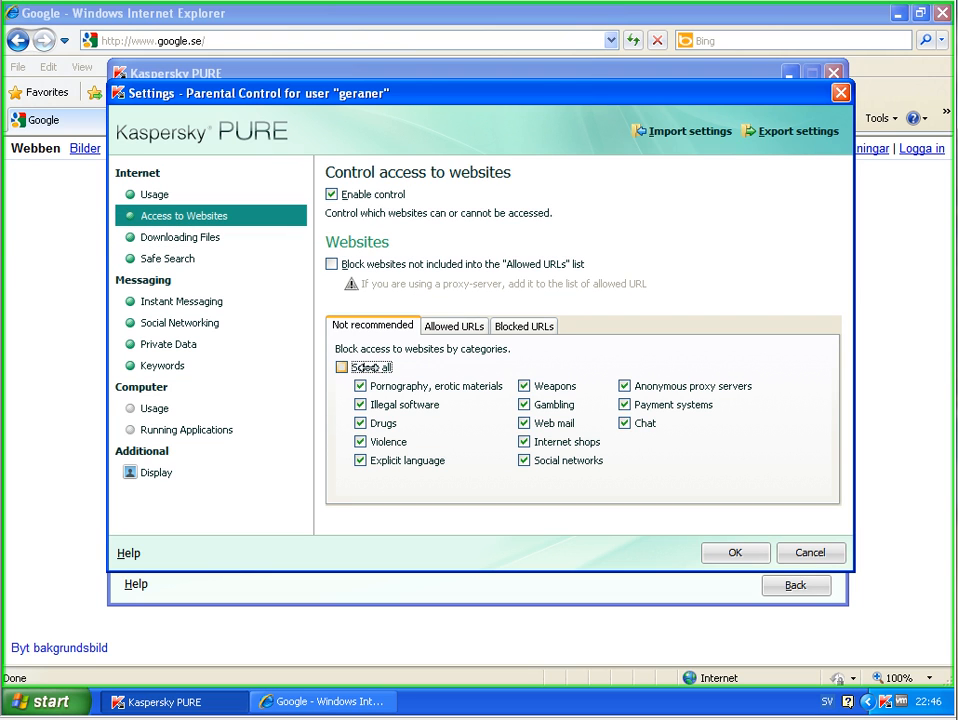
left_click(568, 460)
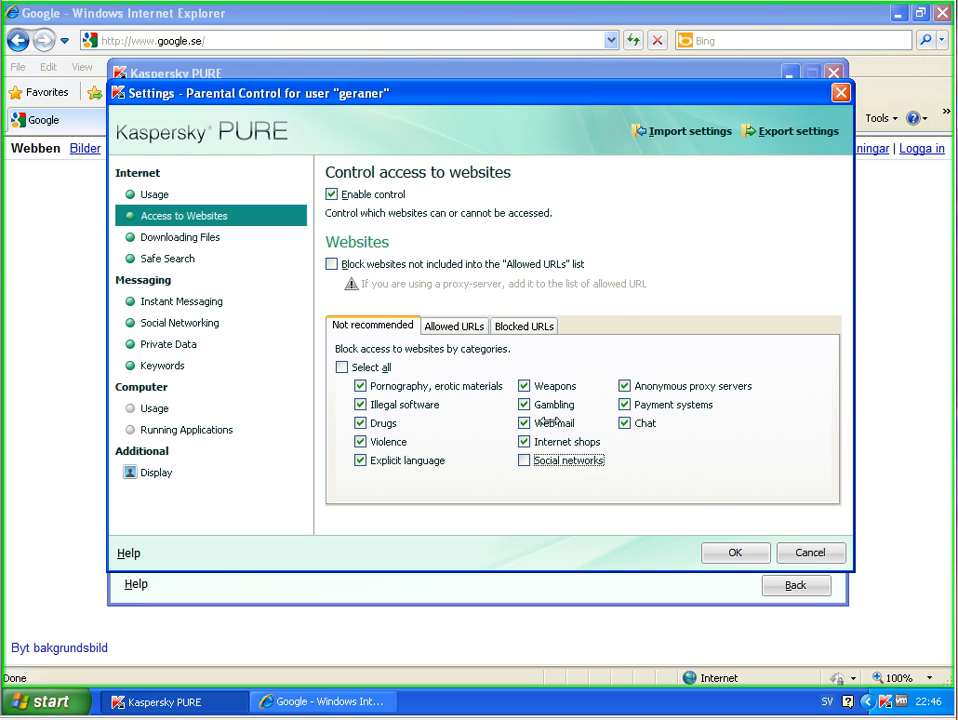
left_click(733, 553)
left_click(800, 584)
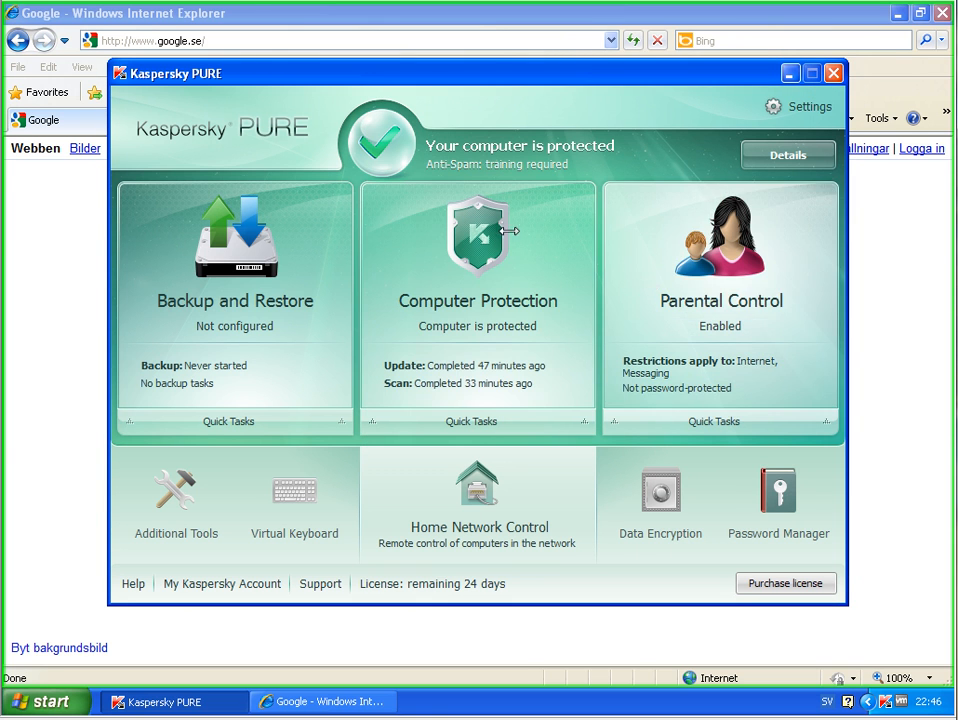
left_click(832, 73)
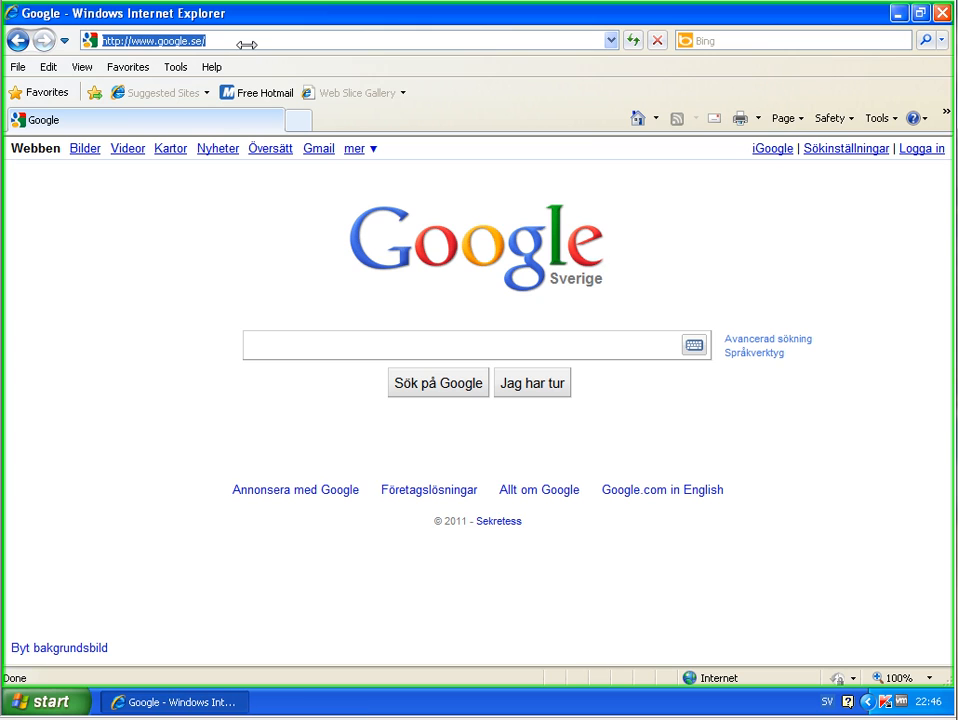
type("www.faceboo")
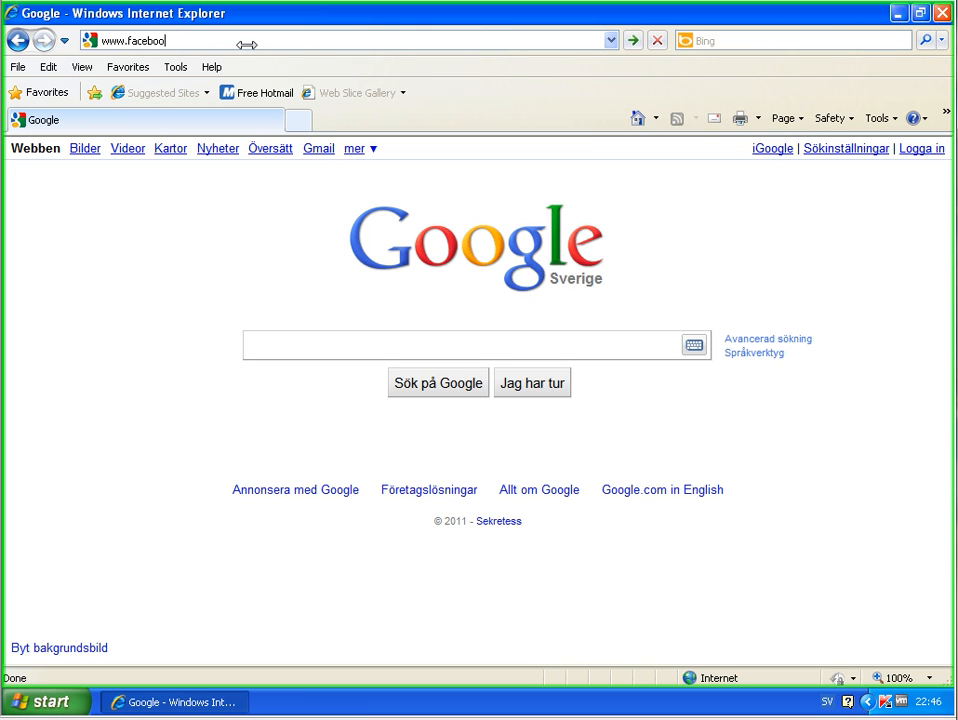
type("k.com")
key("Return")
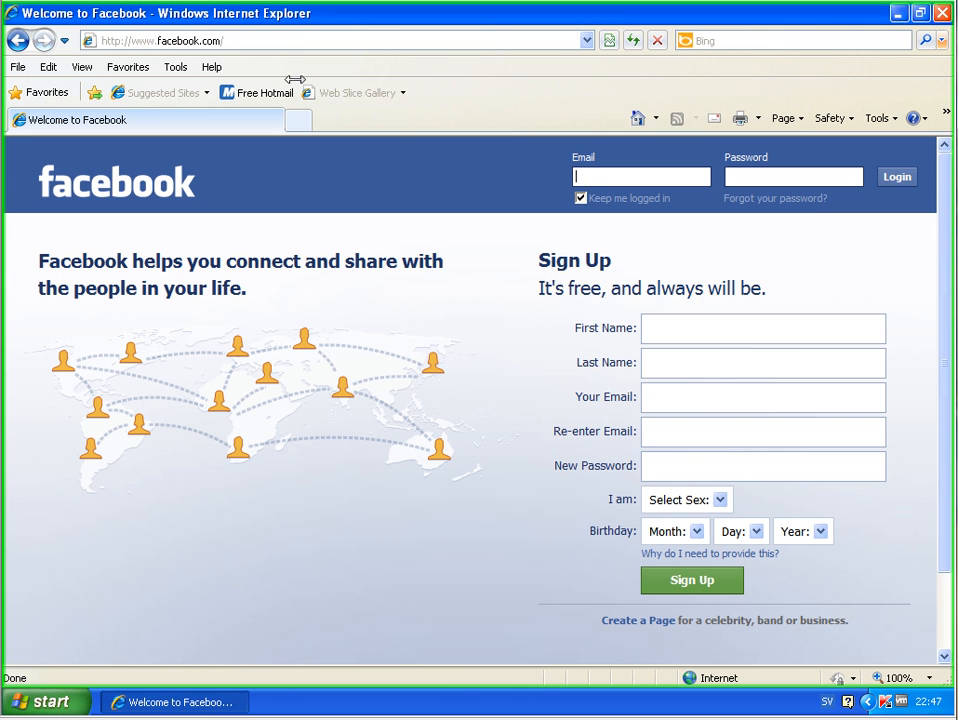
- Open the Google home page in a new browser tab, search for "weapons", and look through the results
left_click(300, 120)
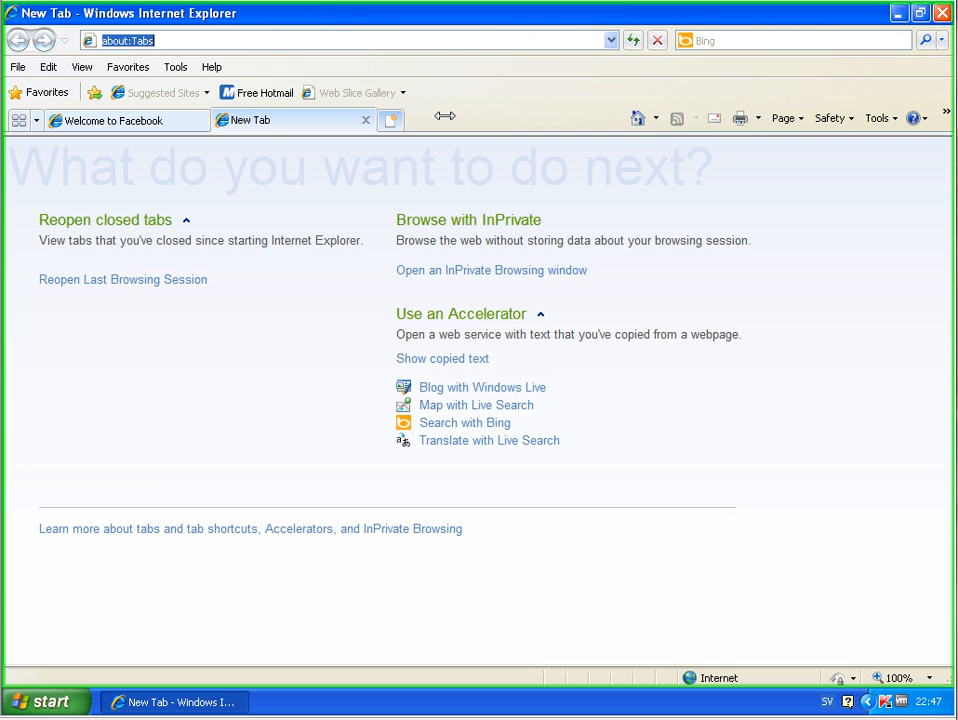
left_click(638, 118)
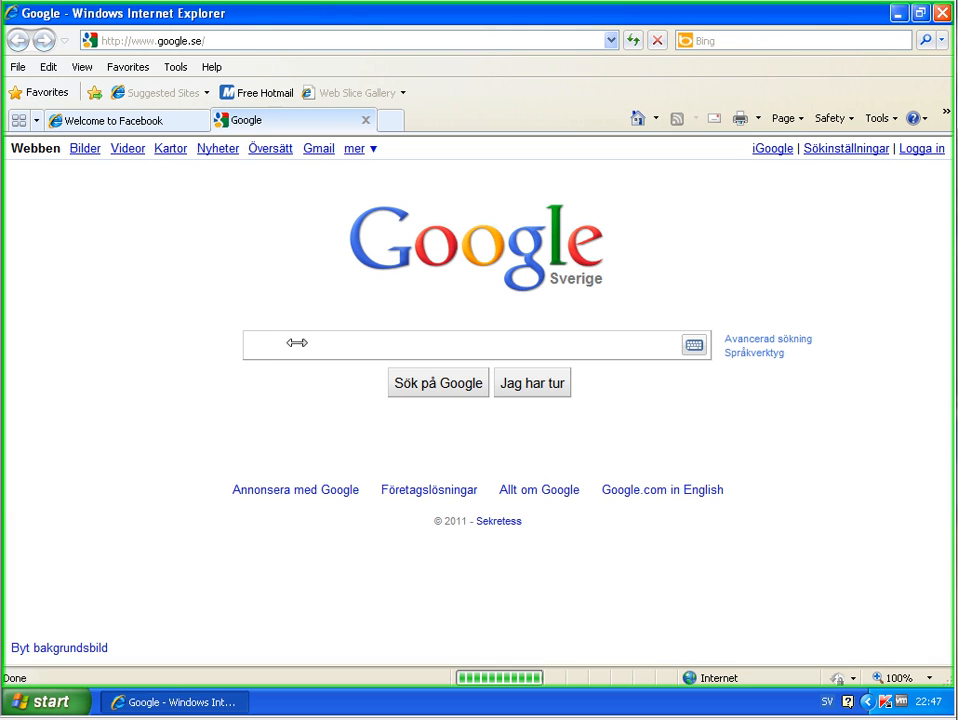
type("wea")
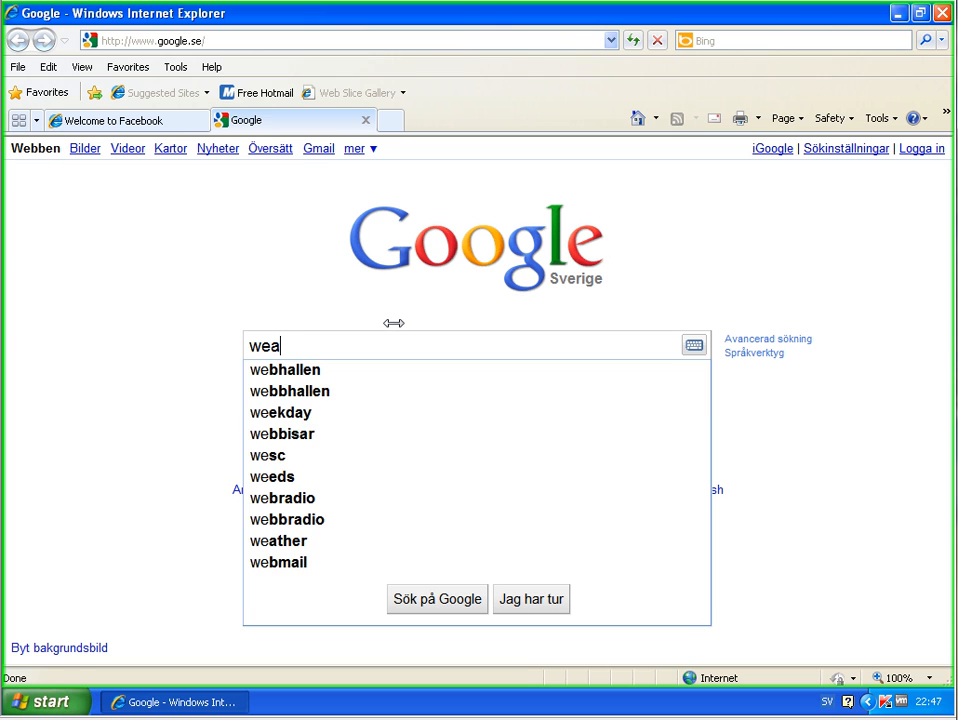
type("pons")
key("Return")
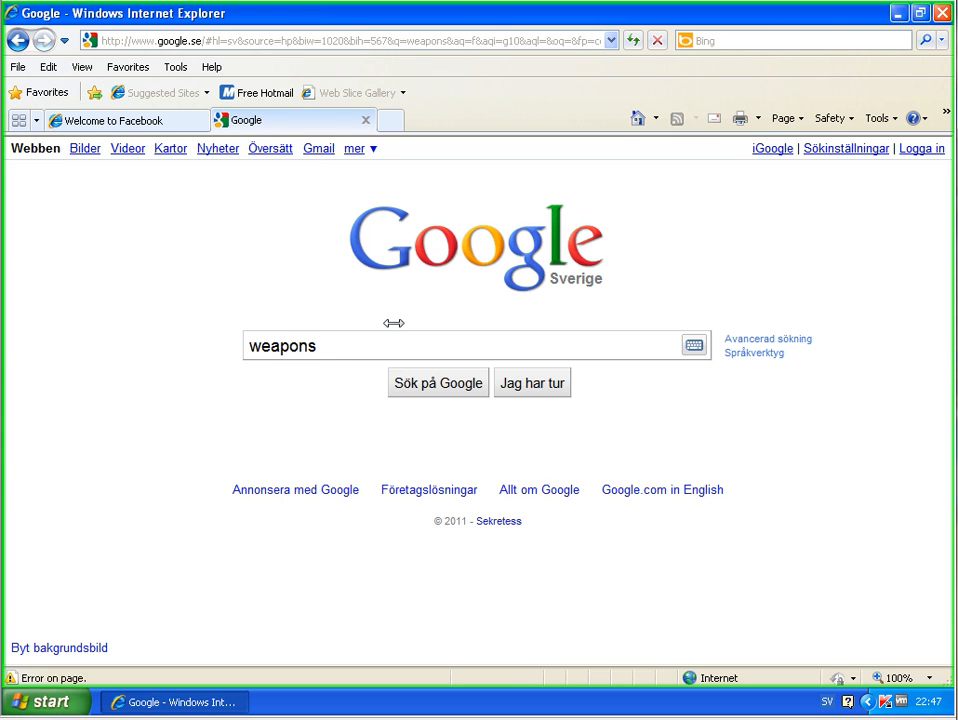
scroll(573, 381, "down", 1)
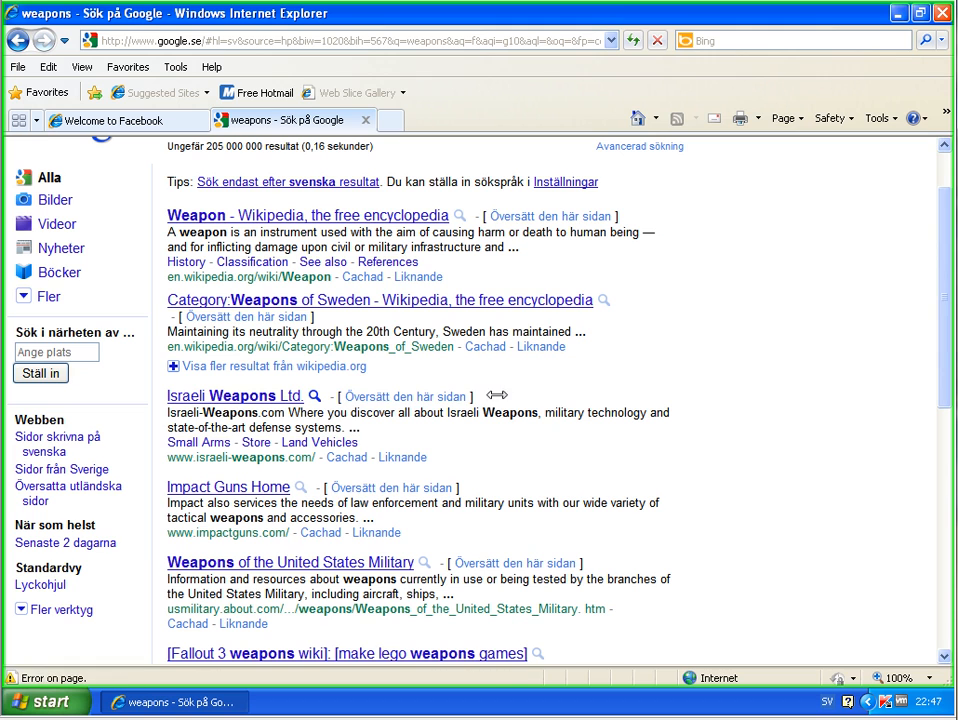
- Open the Israeli Weapons Ltd. search result and highlight the category in the stated blocking reason
left_click(258, 395)
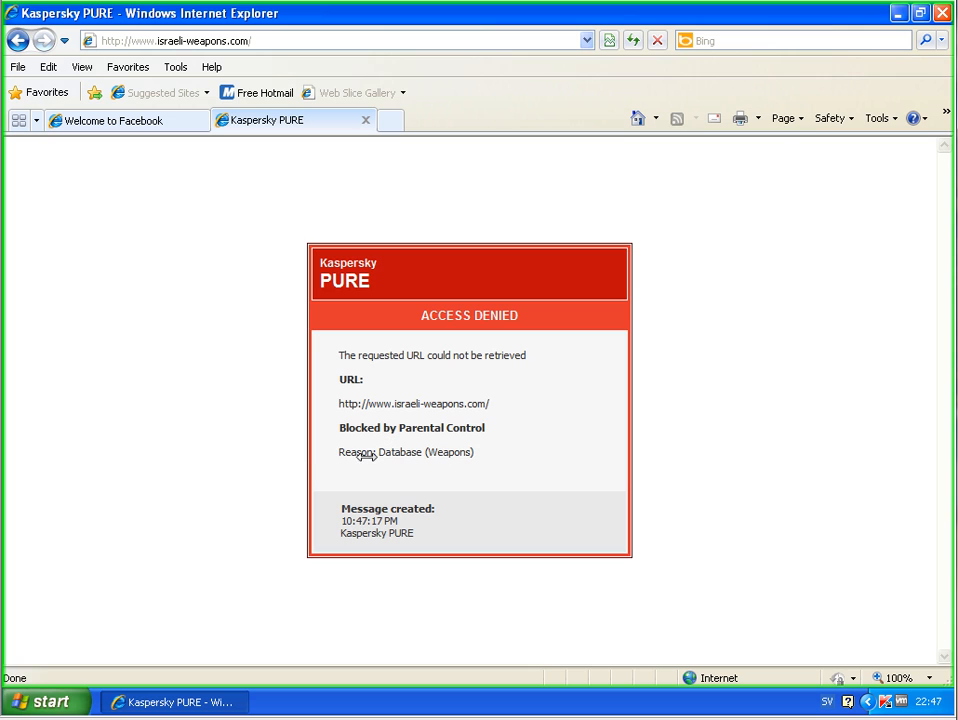
double_click(448, 453)
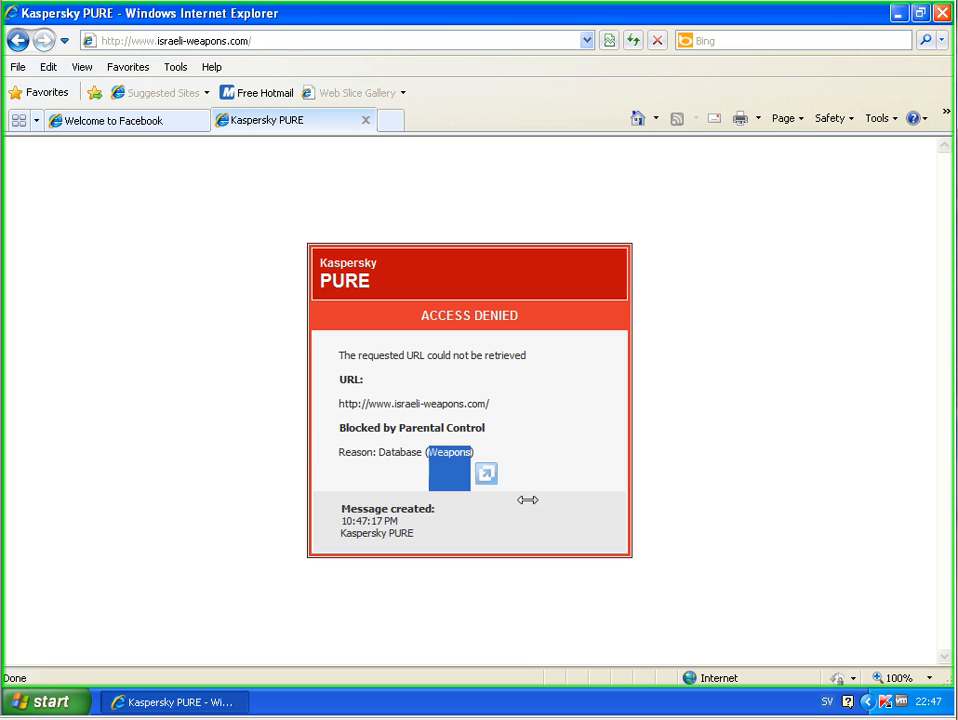
left_click(466, 453)
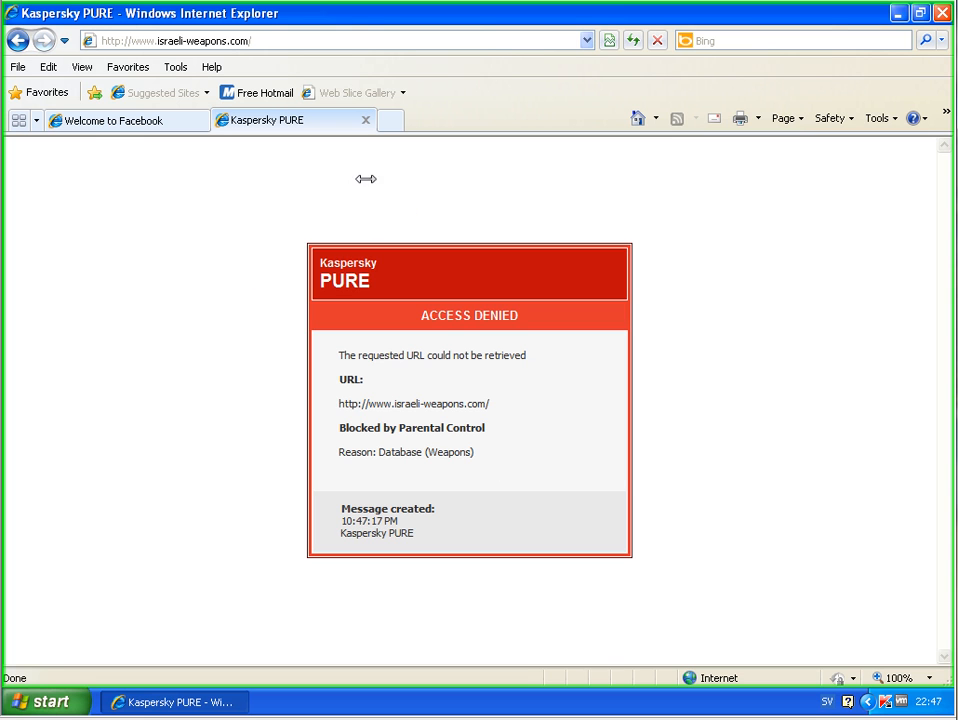
- Go back to the search results, open the Wikipedia article on Weapon, and highlight the stated blocking reason
left_click(18, 40)
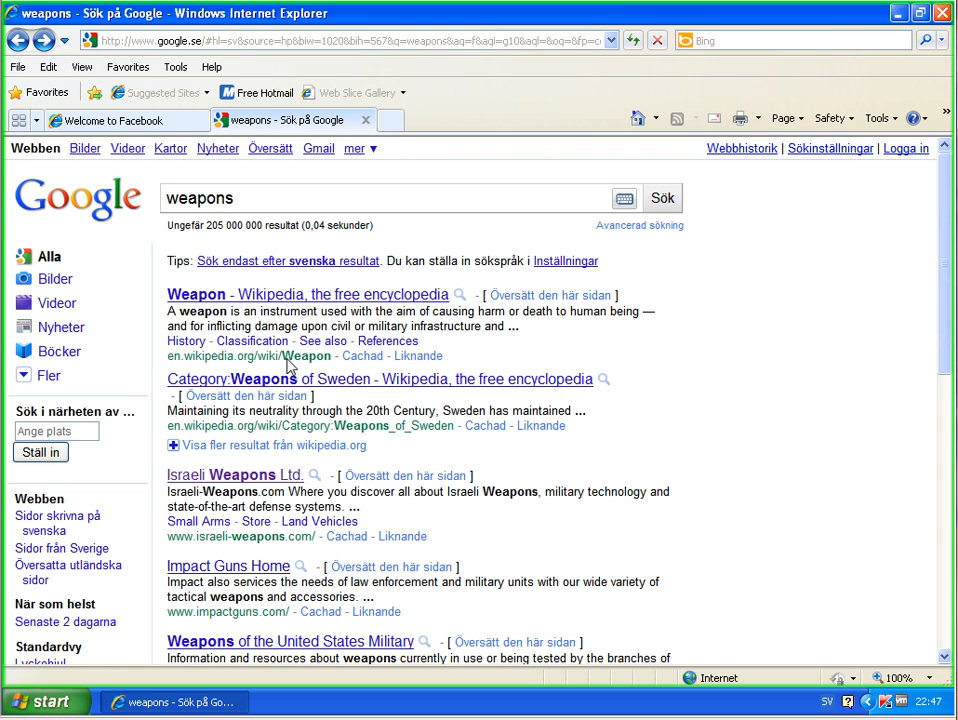
left_click(314, 295)
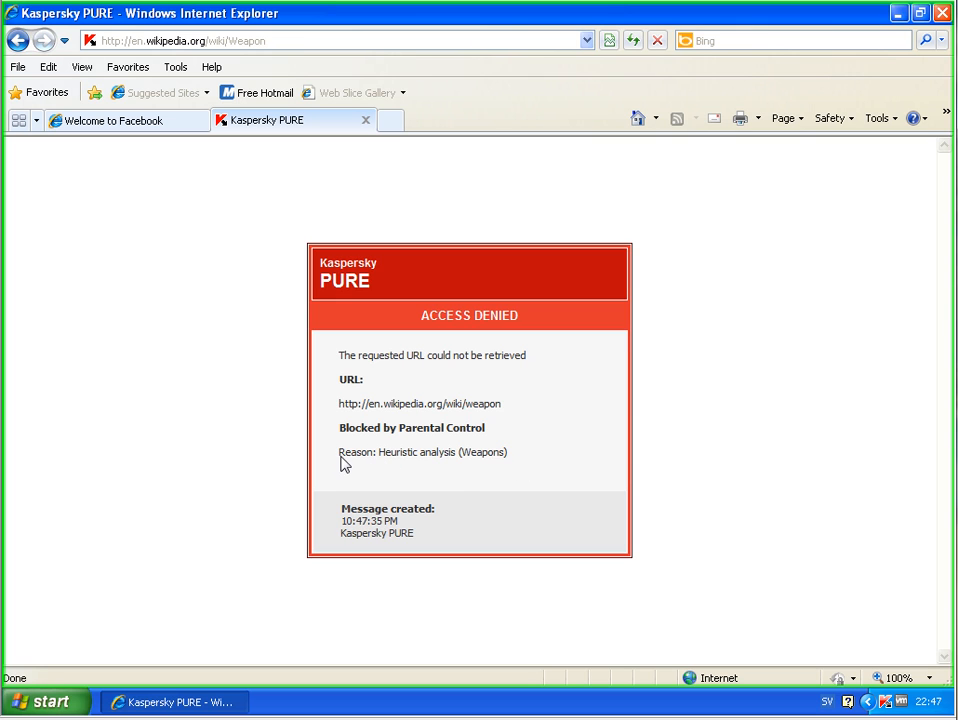
left_click_drag(340, 456, 482, 450)
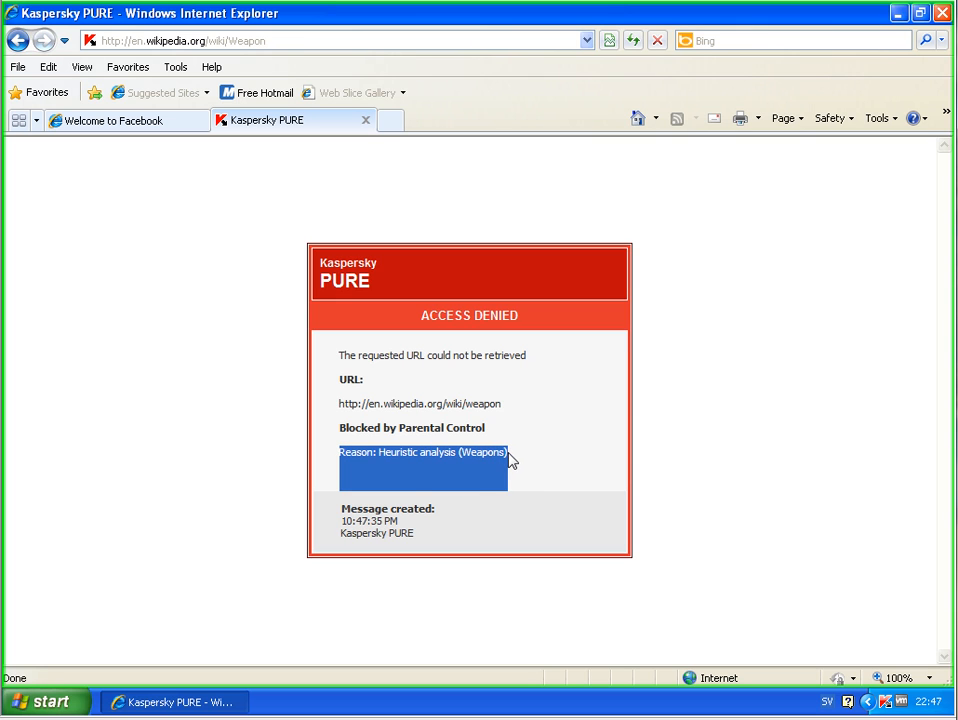
- Highlight the word weapon in the blocked URL and the heuristic analysis reason on the access denied page
left_click(447, 460)
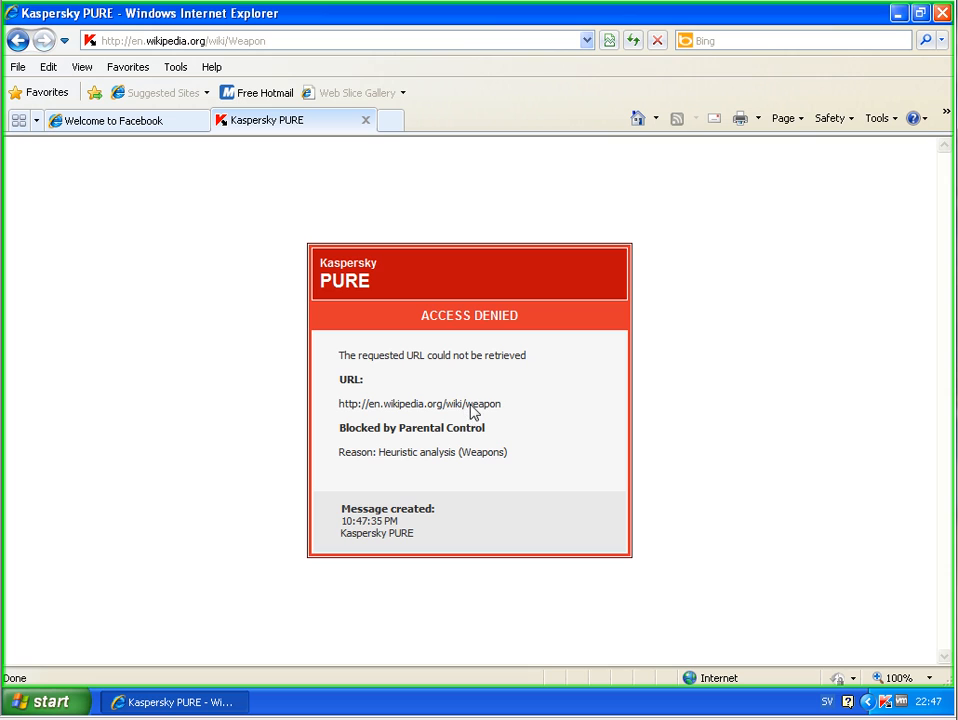
left_click_drag(471, 405, 524, 413)
left_click(482, 413)
left_click(380, 462)
left_click_drag(378, 461, 479, 458)
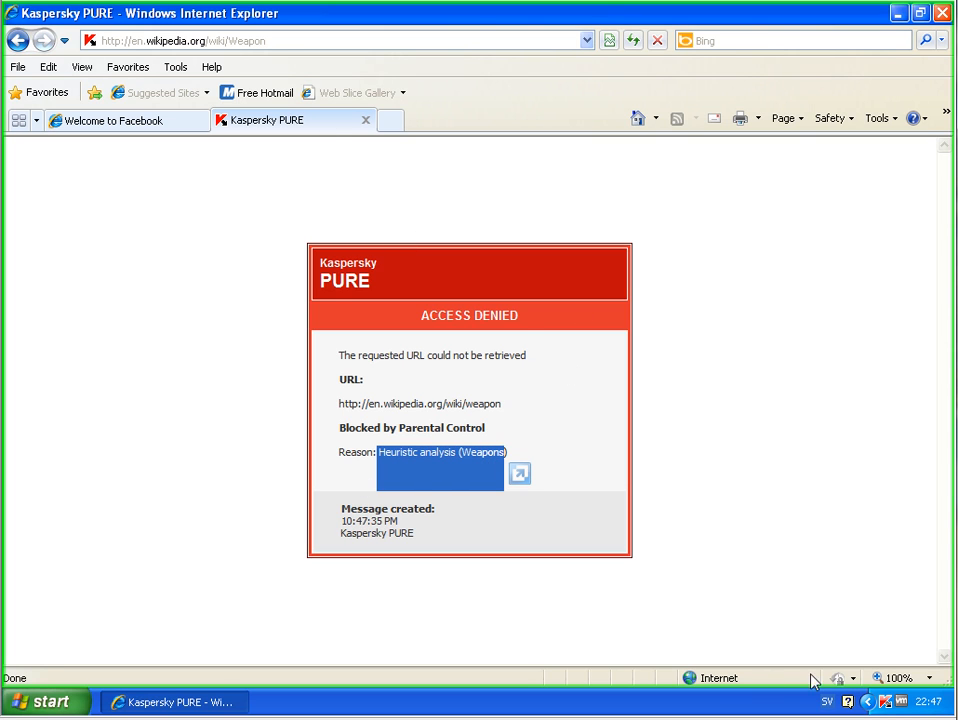
- Switch to Kaspersky PURE, open the Parental Control settings for the user listed below Administrator, and review the Weapons category under website access
left_click(887, 702)
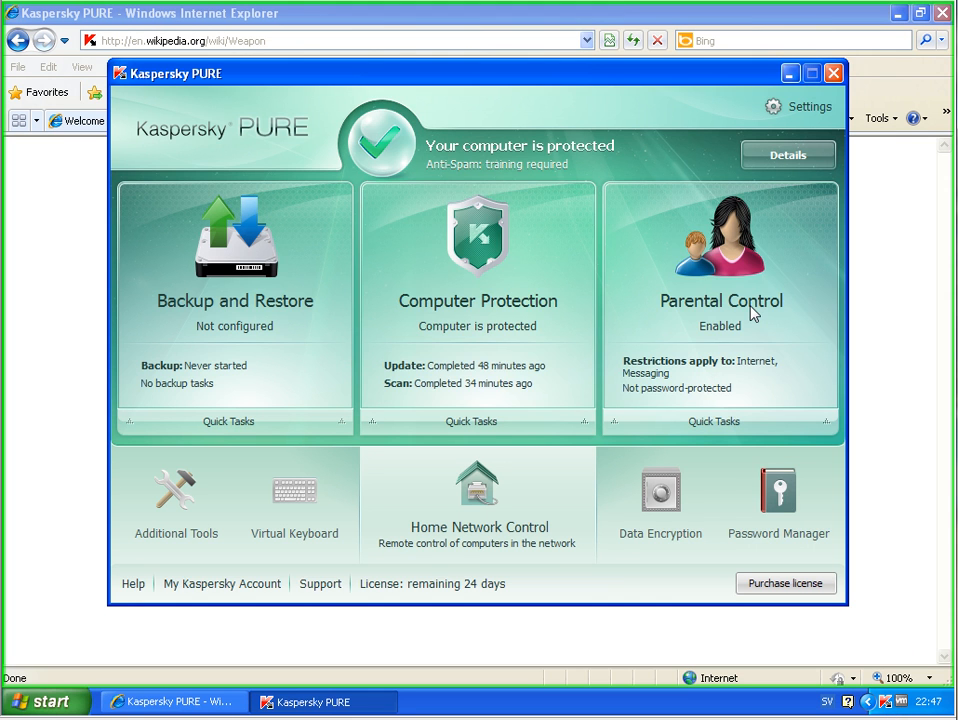
left_click(751, 316)
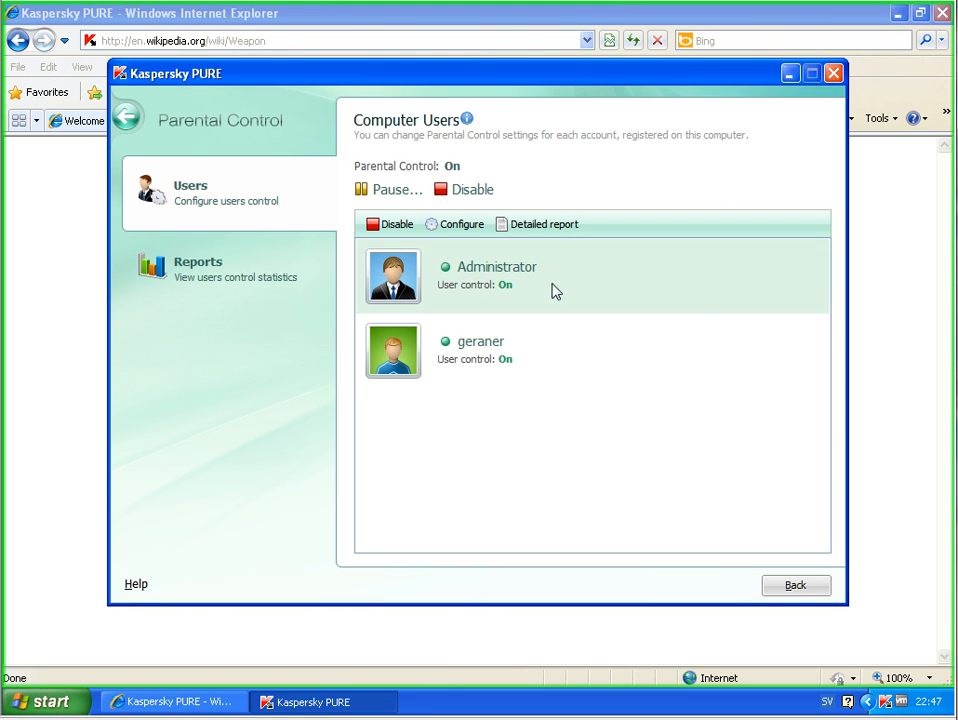
left_click(479, 330)
left_click(466, 228)
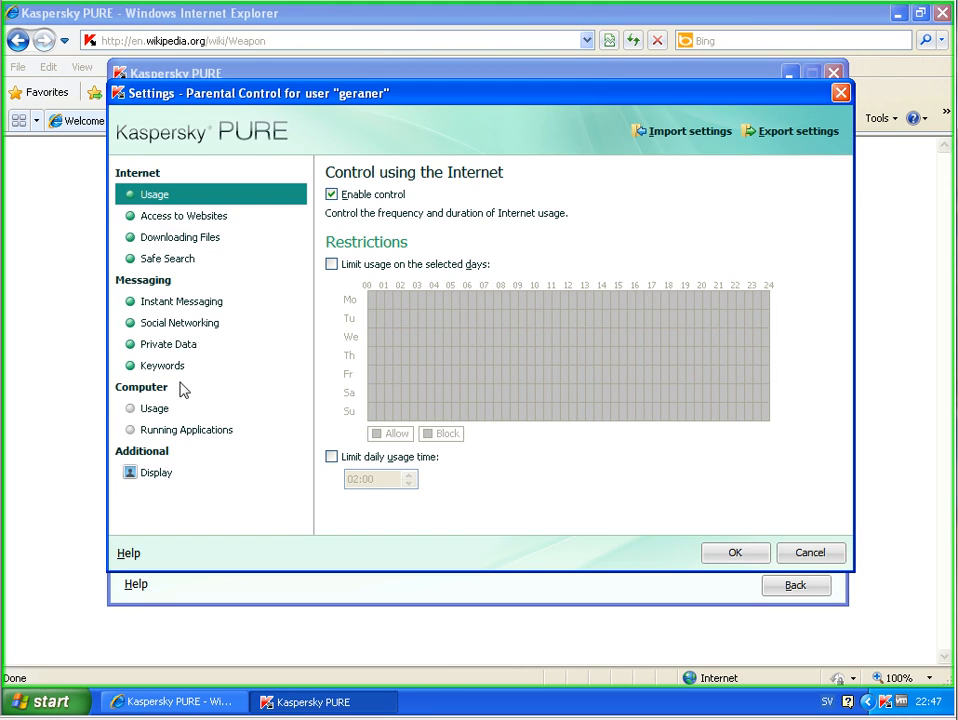
left_click(166, 218)
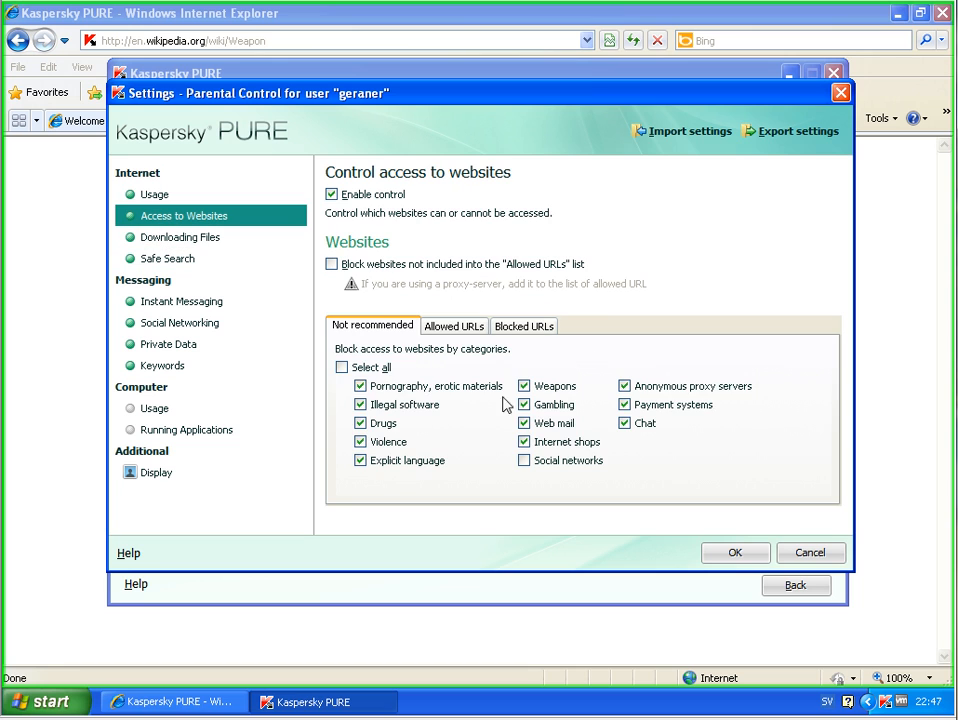
left_click(553, 392)
- Review the file download control and its Music, Video and Applications categories, leaving control enabled
left_click(163, 247)
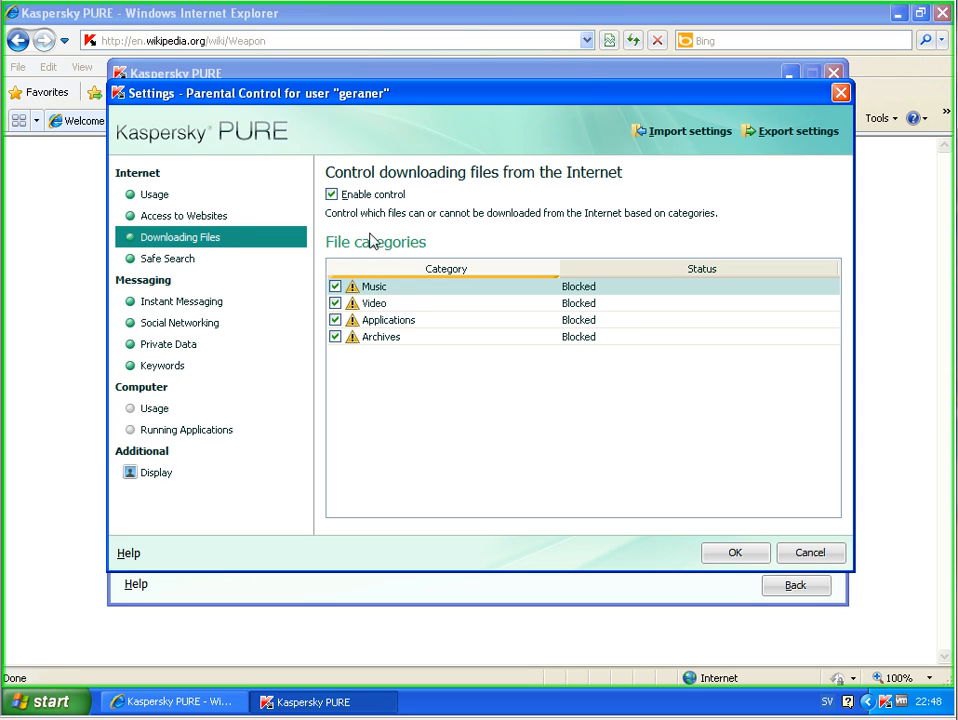
left_click(379, 198)
left_click(379, 198)
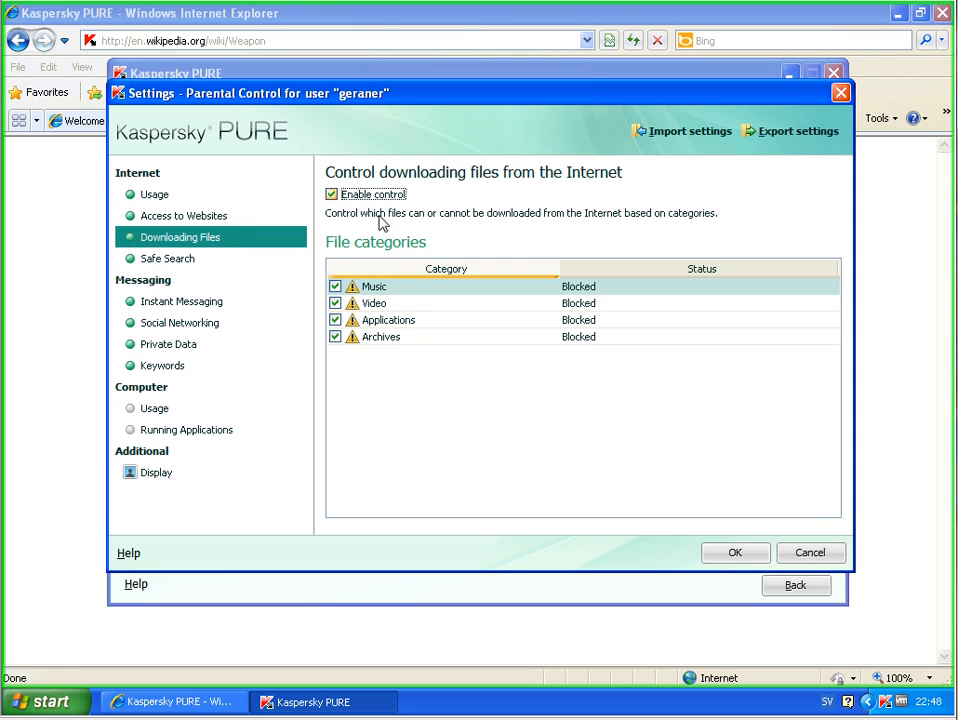
left_click(391, 304)
left_click(415, 322)
left_click(408, 304)
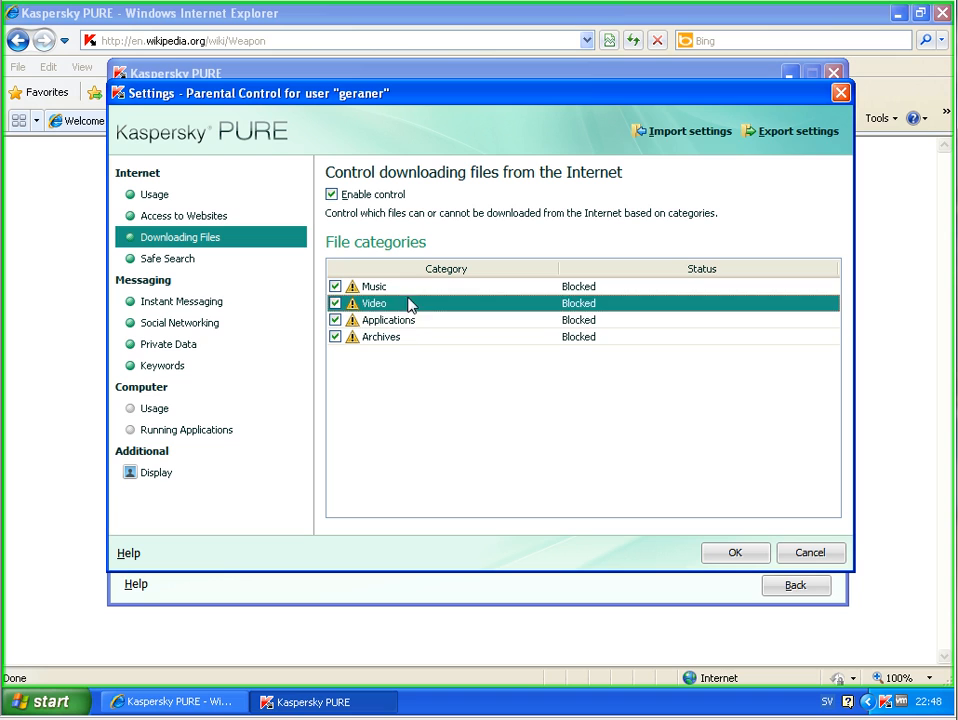
key("Up")
left_click(411, 305)
left_click(460, 321)
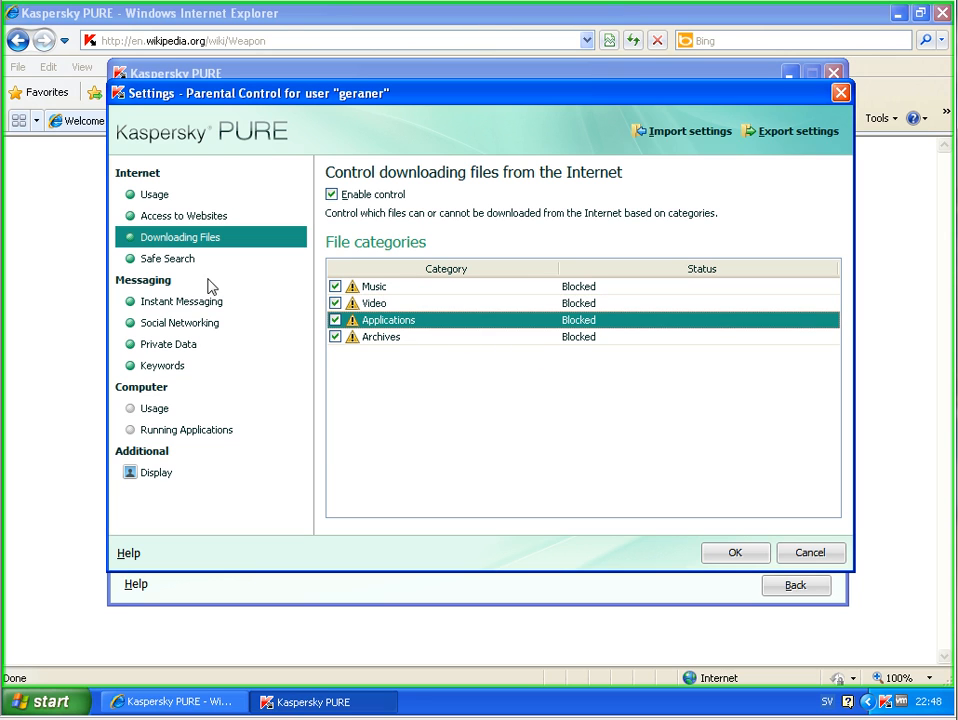
- Review the Safe Search settings and the allowed and blocked contact lists for Instant Messaging
left_click(230, 258)
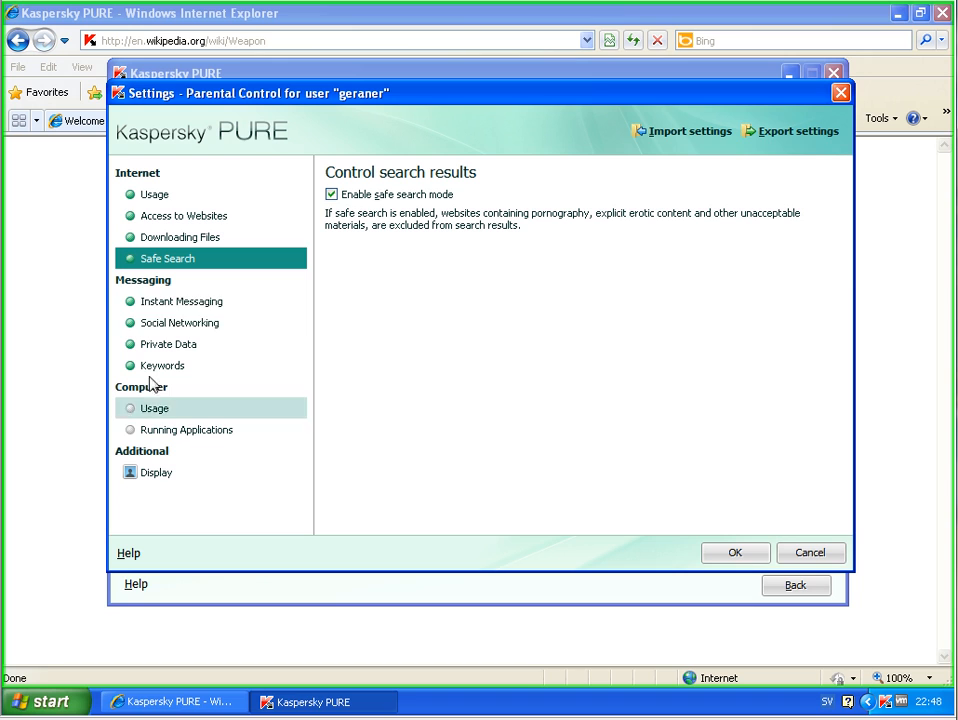
left_click(172, 303)
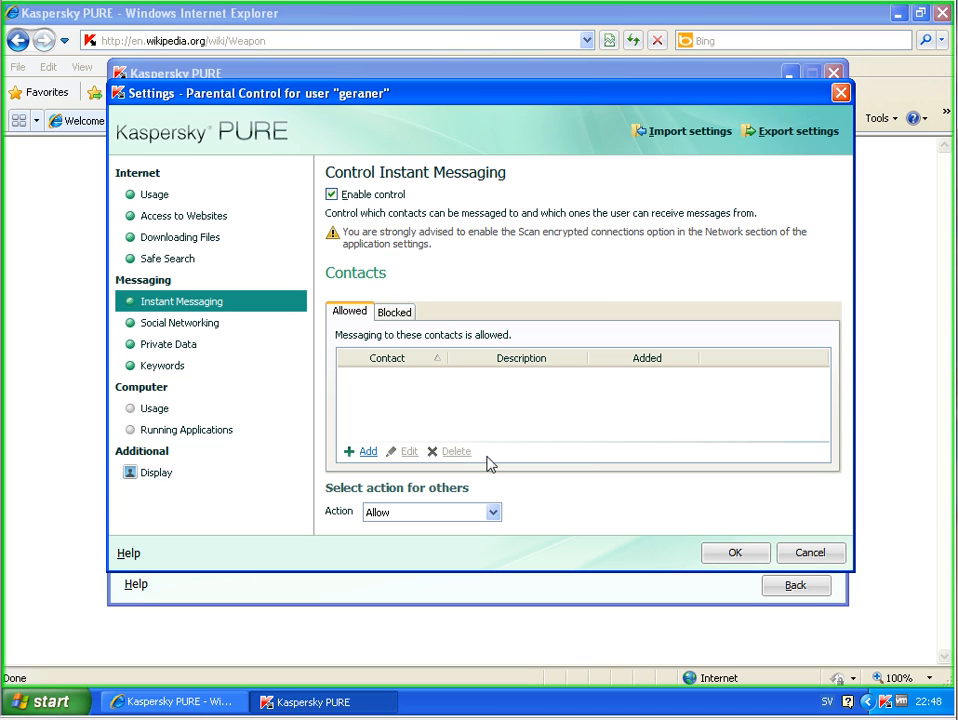
left_click(402, 317)
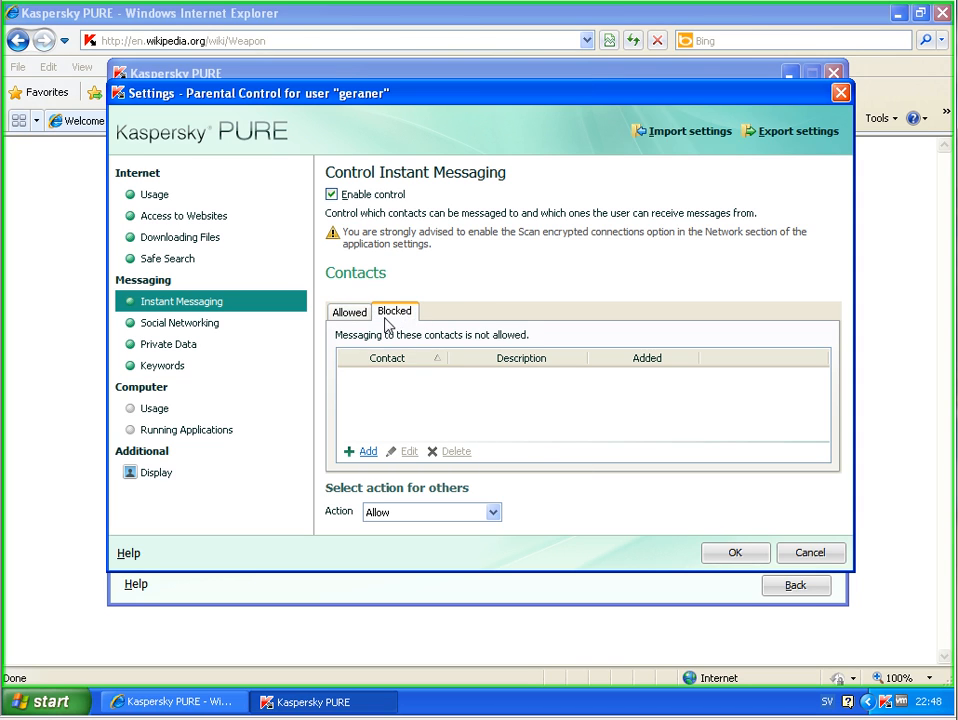
left_click(364, 317)
left_click(394, 312)
- Review the Social Networking control's allowed and blocked contacts, keeping Allow as the action for others
left_click(206, 325)
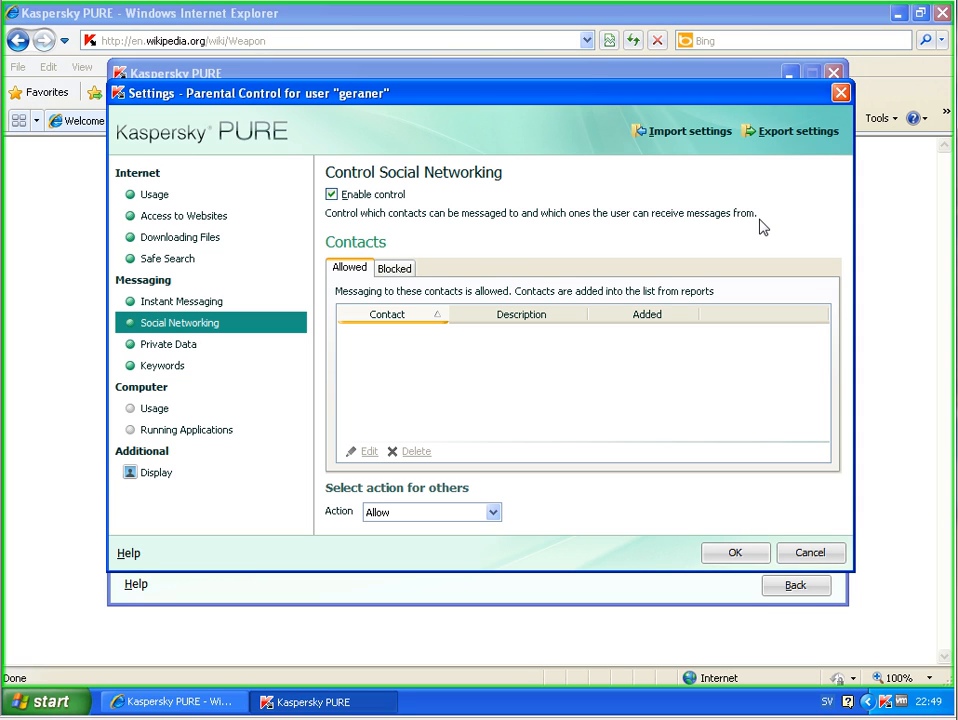
left_click(449, 516)
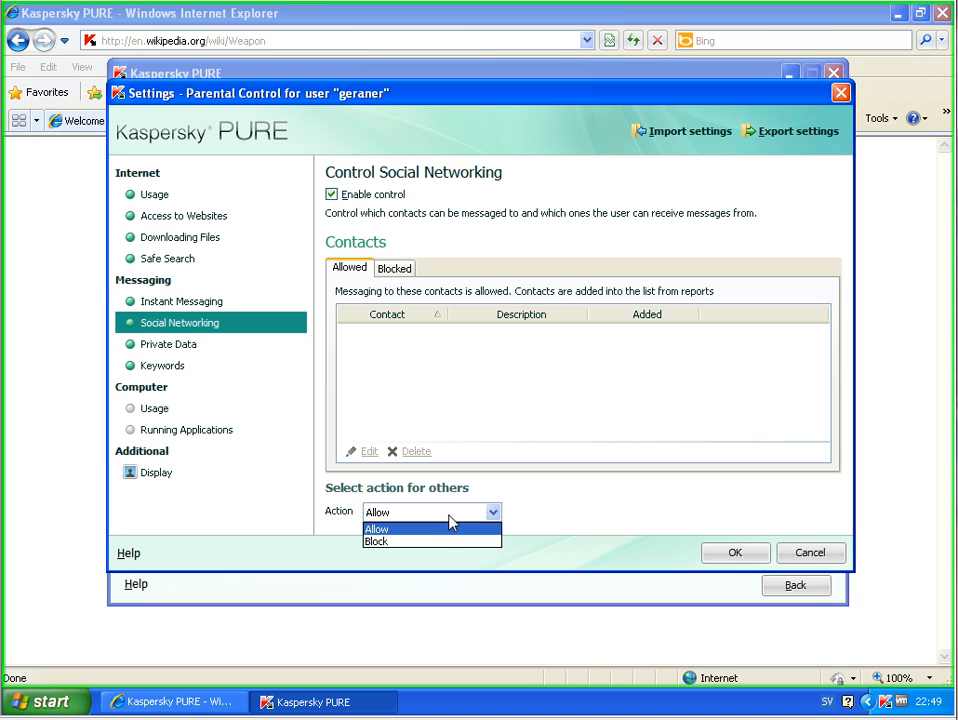
left_click(437, 529)
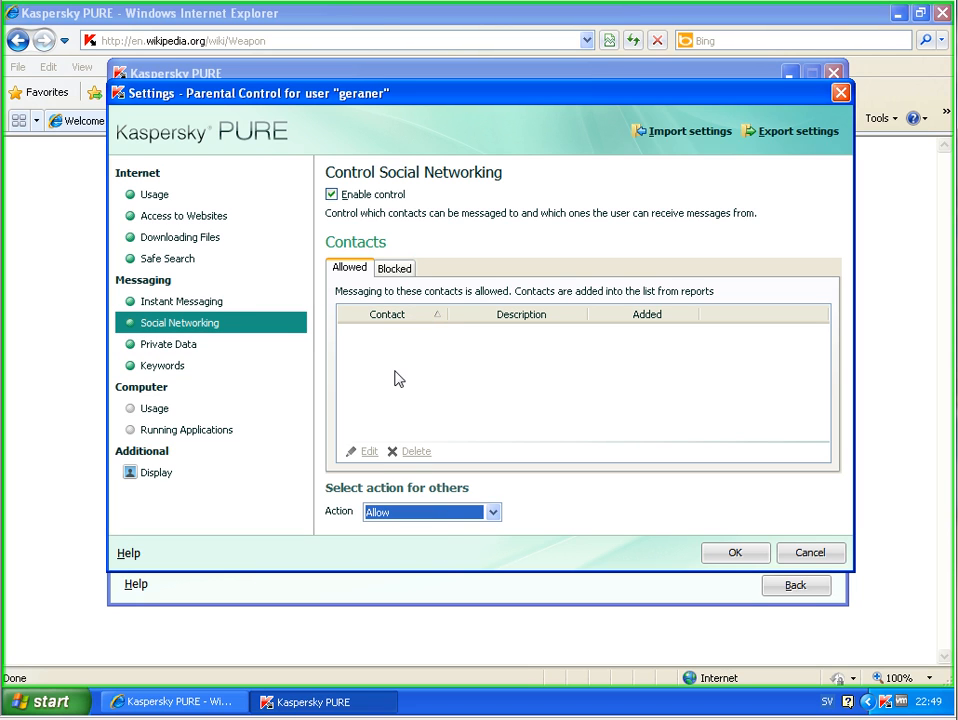
left_click(395, 269)
left_click(350, 268)
- Compare the Instant Messaging and Private Data settings with Social Networking, and set the Social Networking action for others to Block
left_click(182, 301)
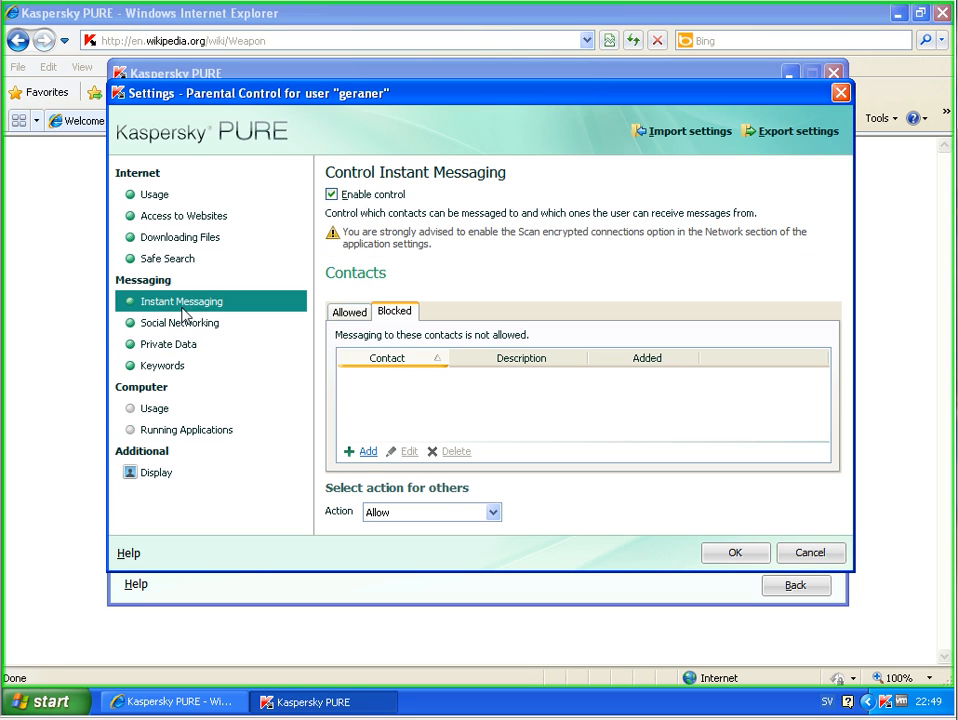
left_click(193, 343)
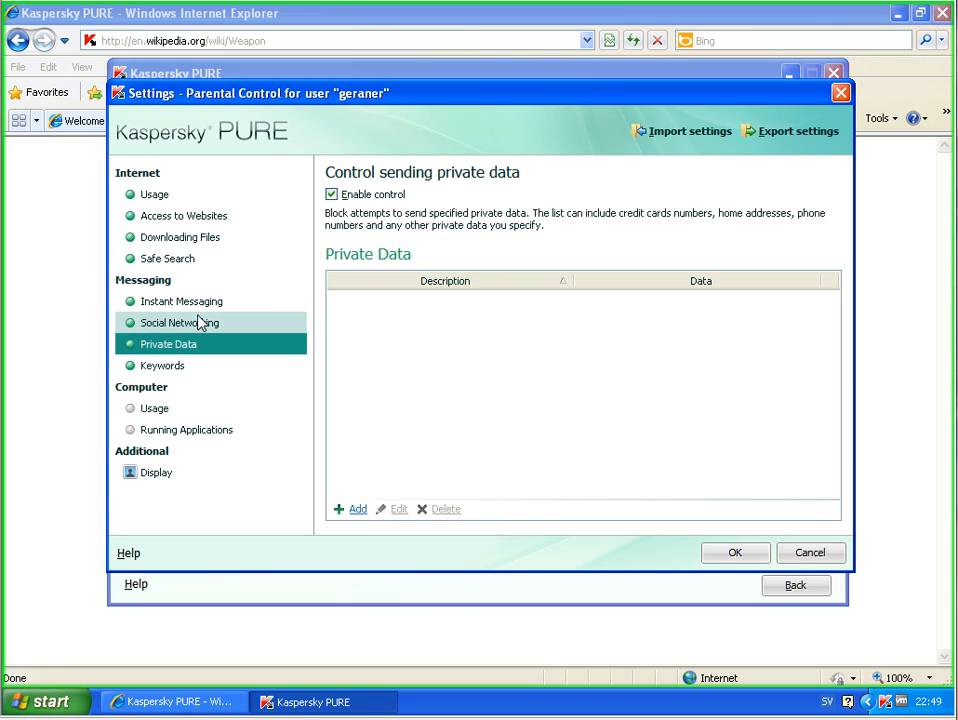
left_click(202, 321)
left_click(201, 310)
left_click(203, 325)
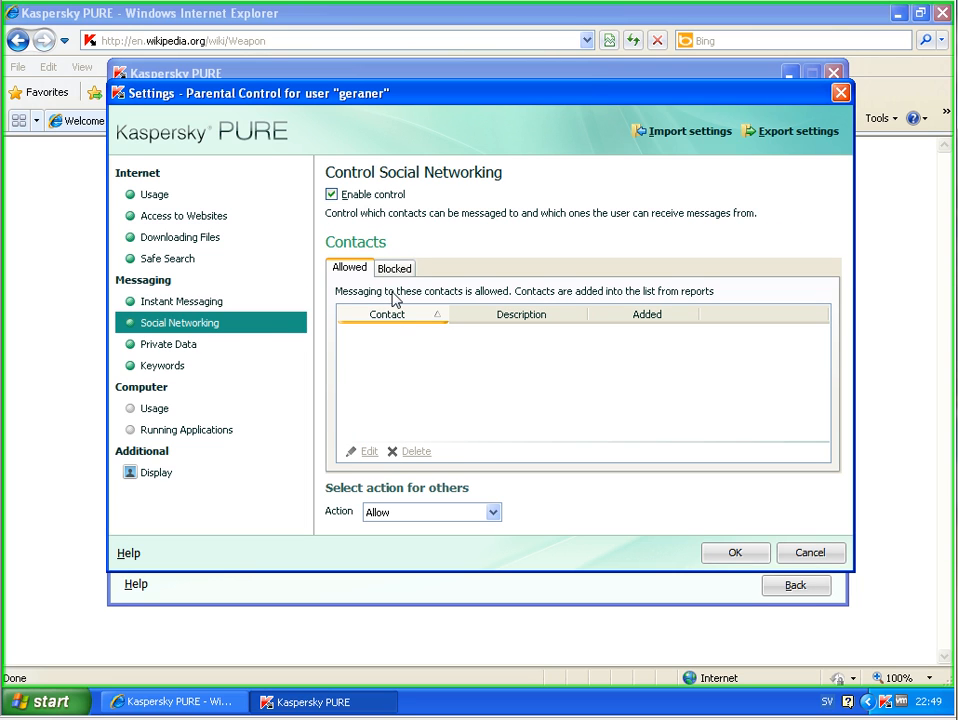
left_click(418, 511)
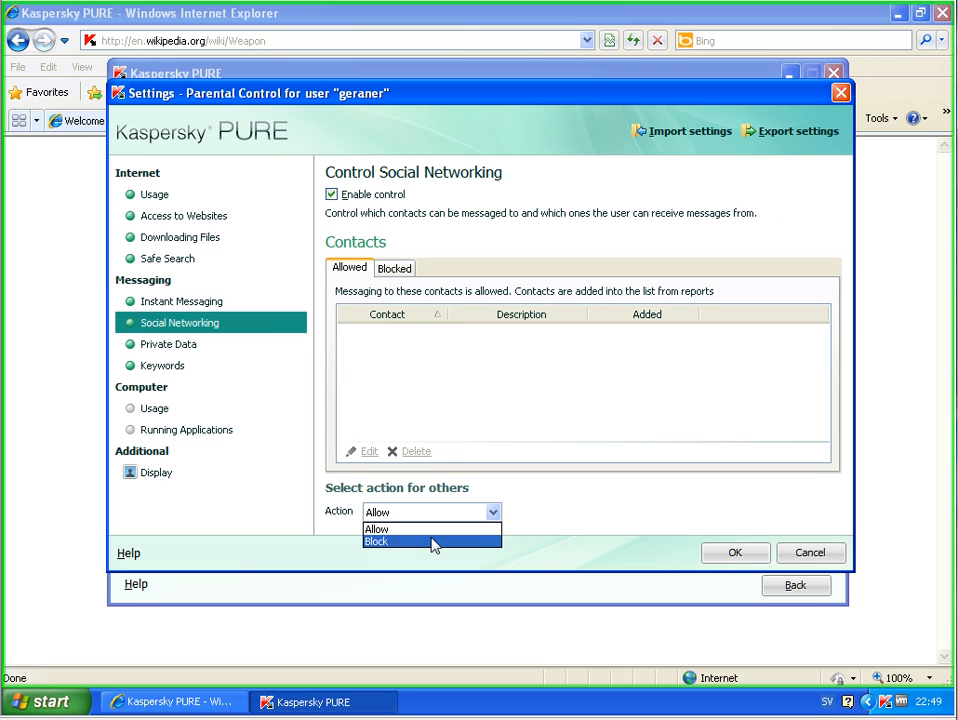
left_click(433, 543)
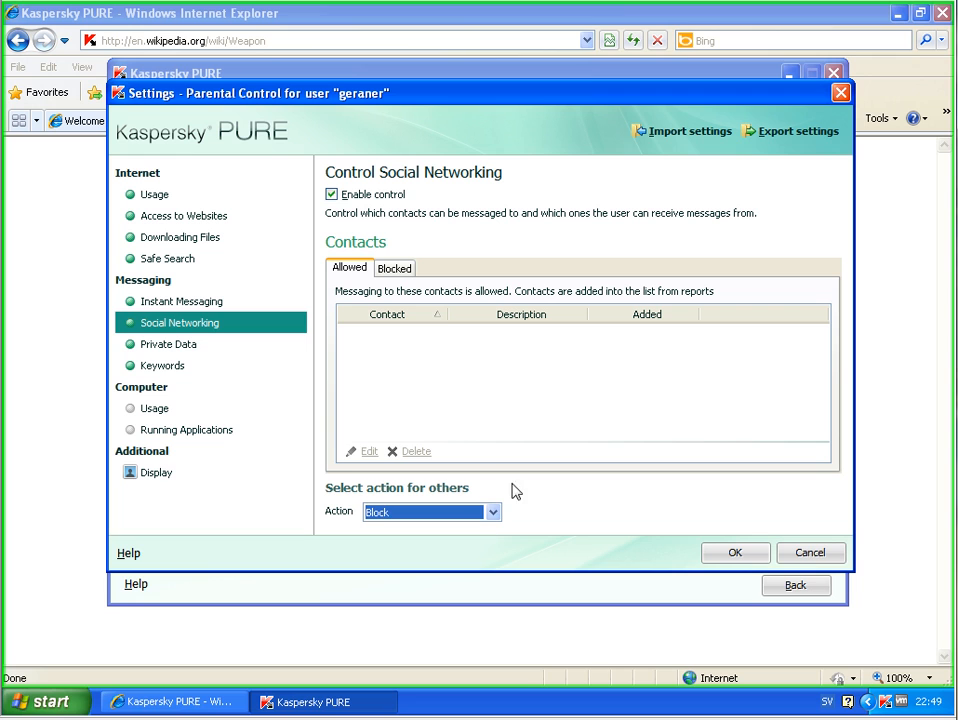
- Check the Social networks website category, and set the Social Networking action for others to Allow
left_click(180, 216)
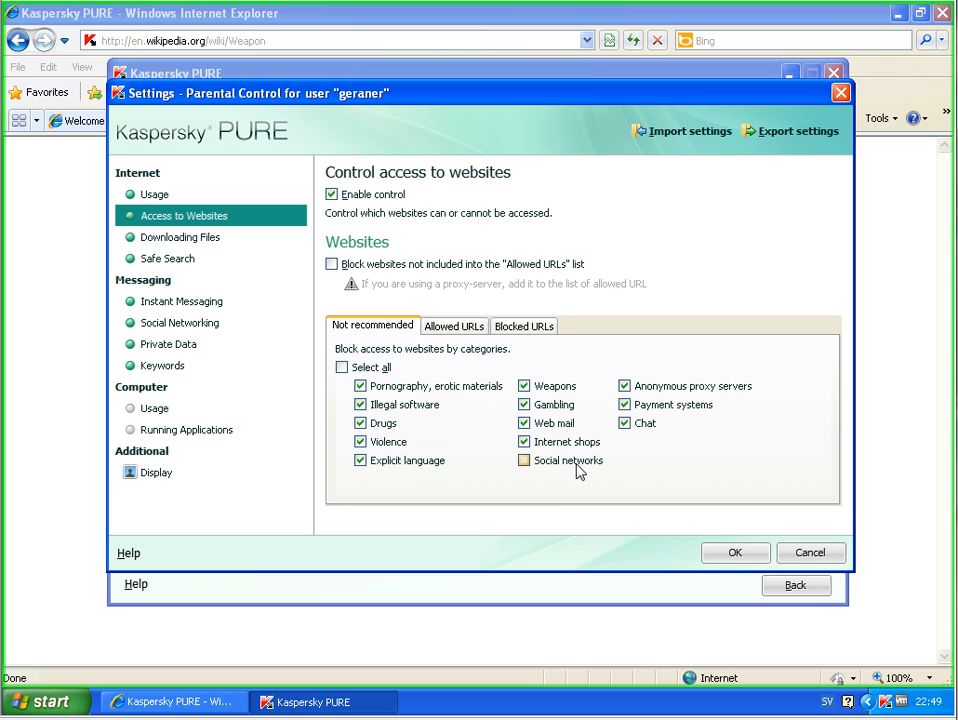
left_click(214, 325)
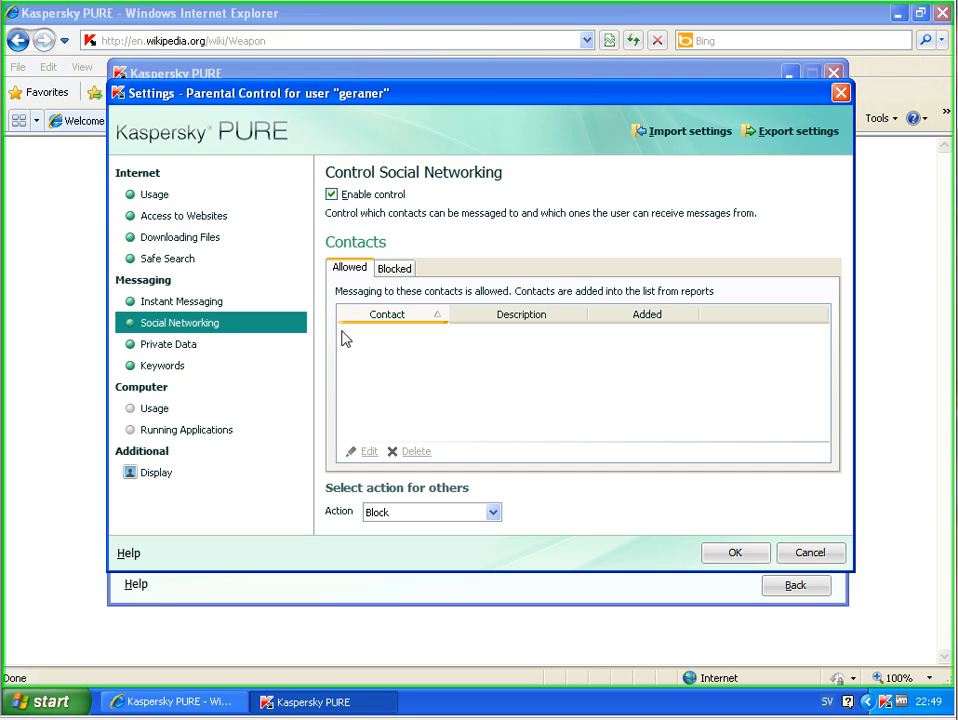
left_click(413, 520)
left_click(413, 520)
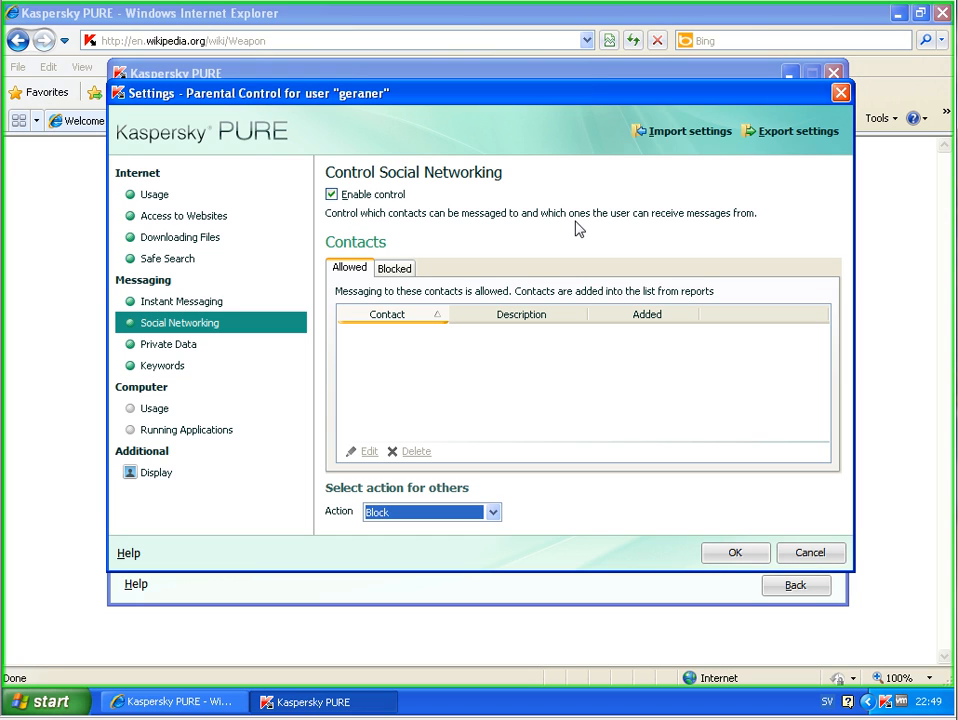
left_click(463, 517)
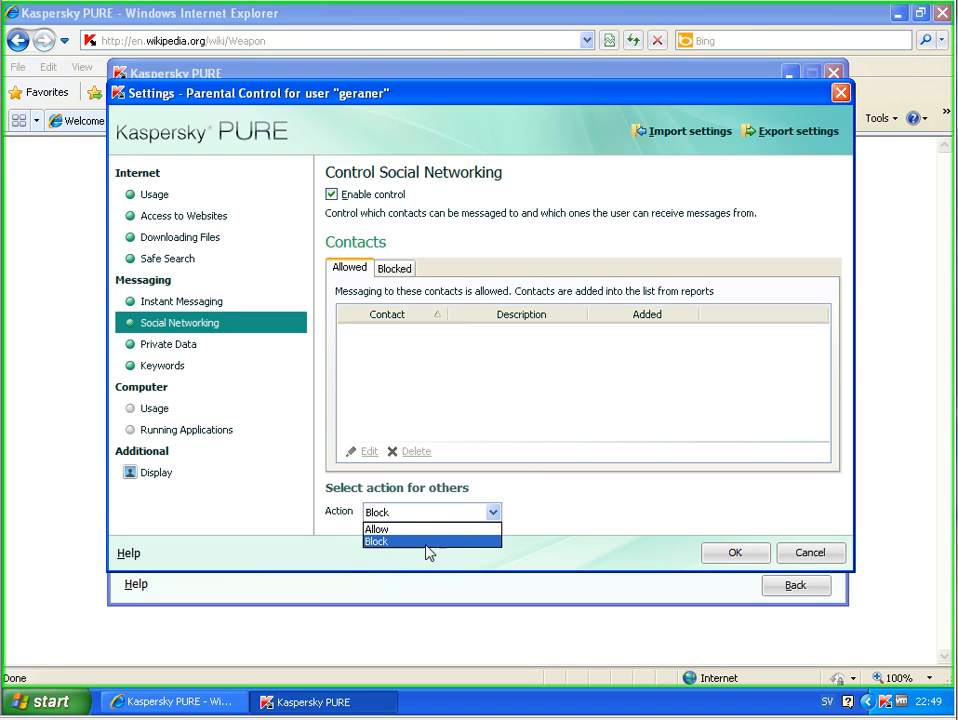
left_click(415, 529)
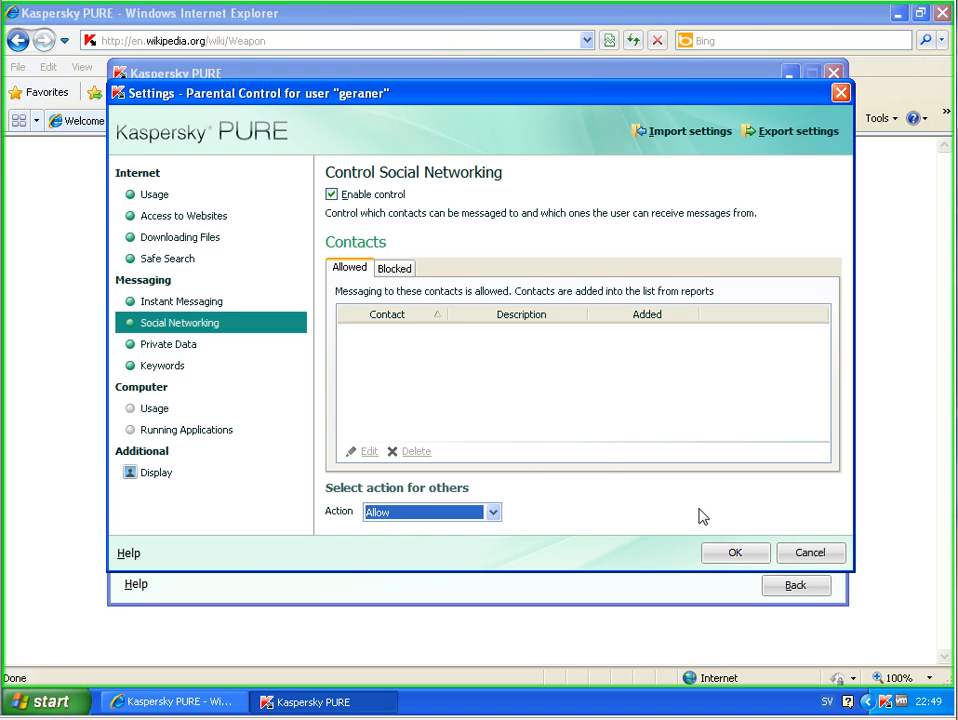
- Review the Private Data and Keywords controls, and view the entry form for a new key word without adding one
left_click(156, 345)
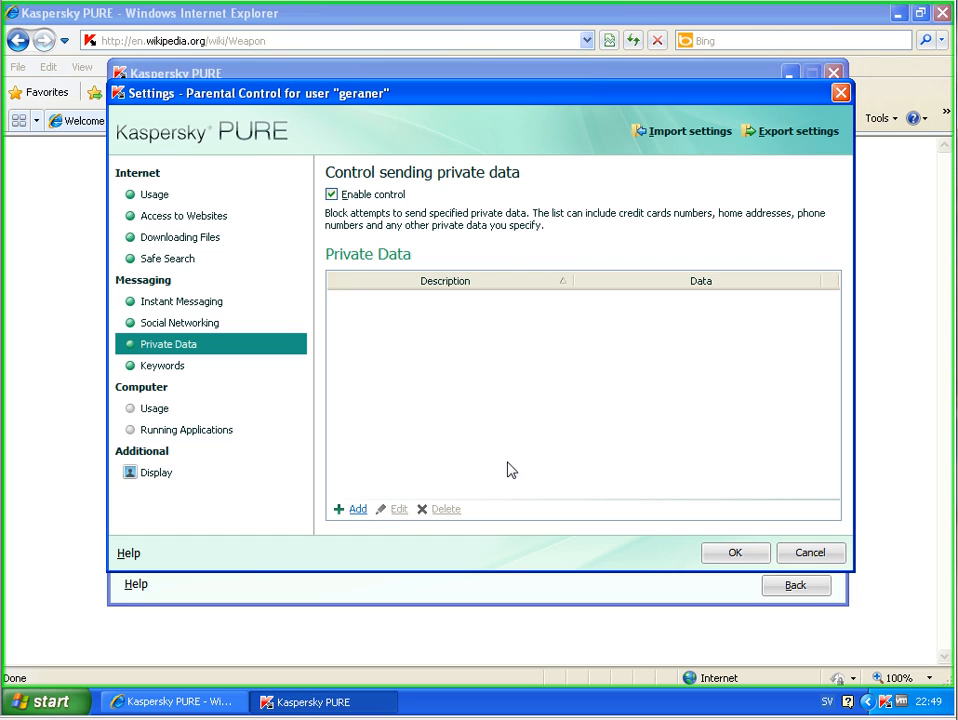
left_click(215, 366)
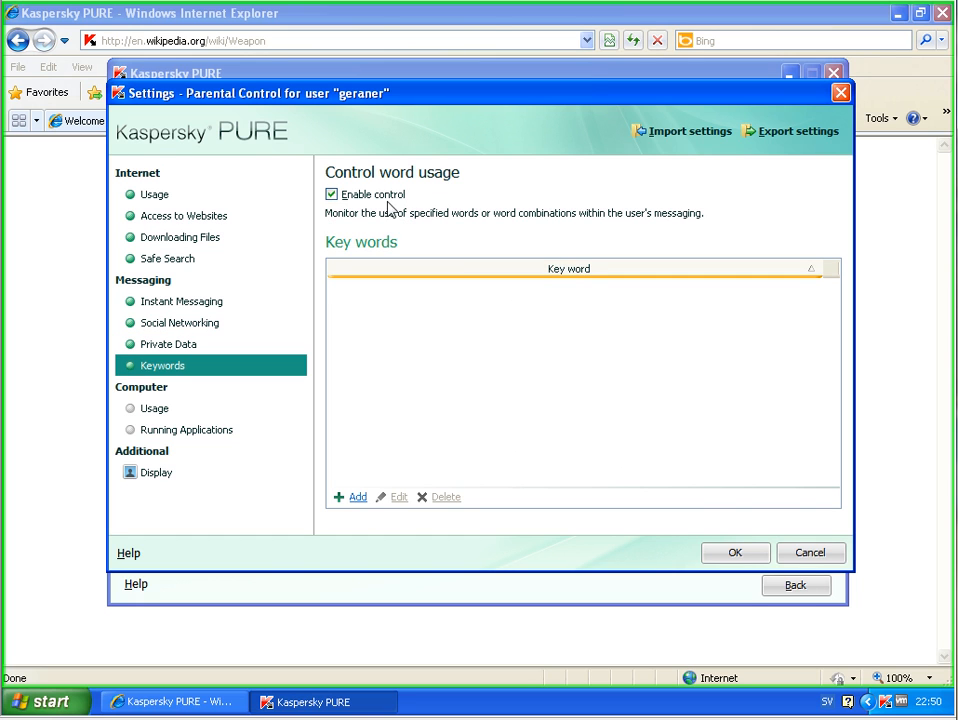
left_click(356, 497)
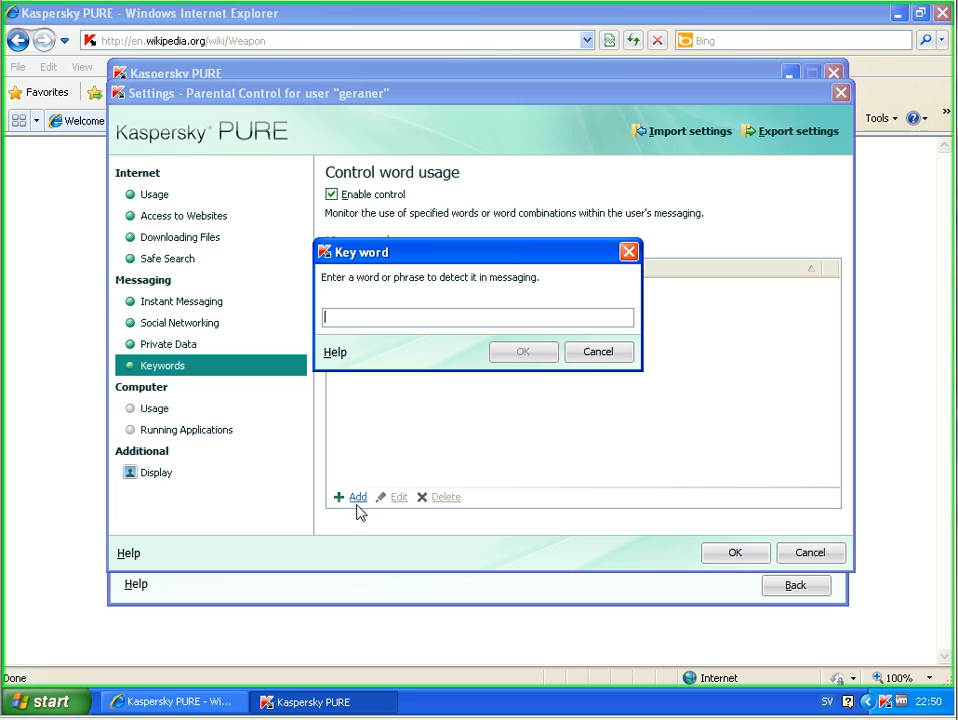
left_click(601, 361)
- Try out computer usage control with a limit on selected days and ranges in the weekly schedule, and turn both options off
left_click(195, 410)
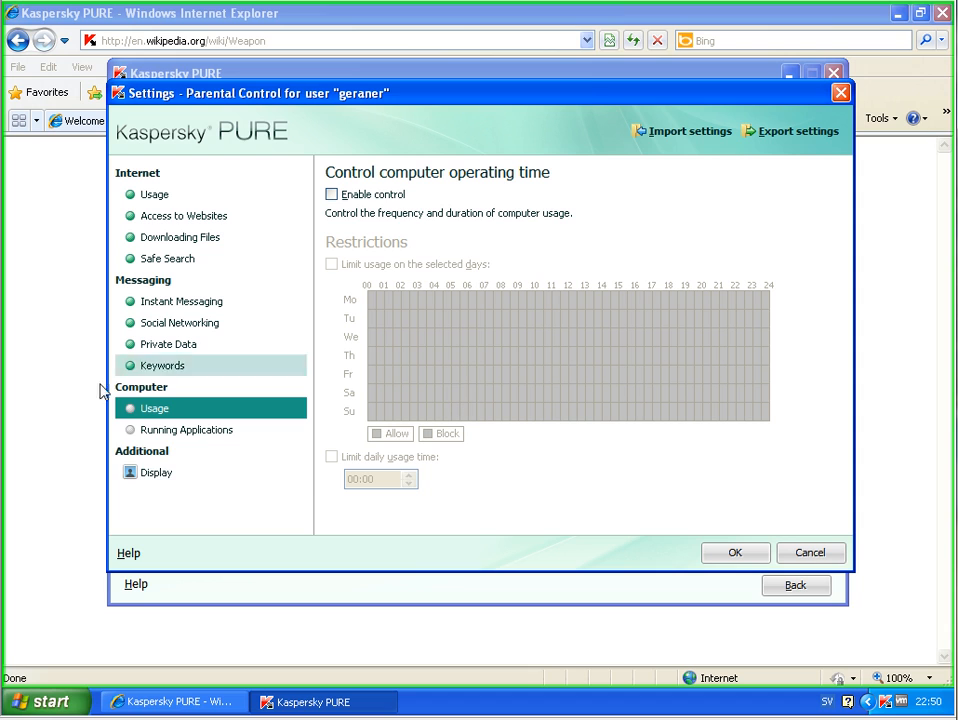
left_click(367, 197)
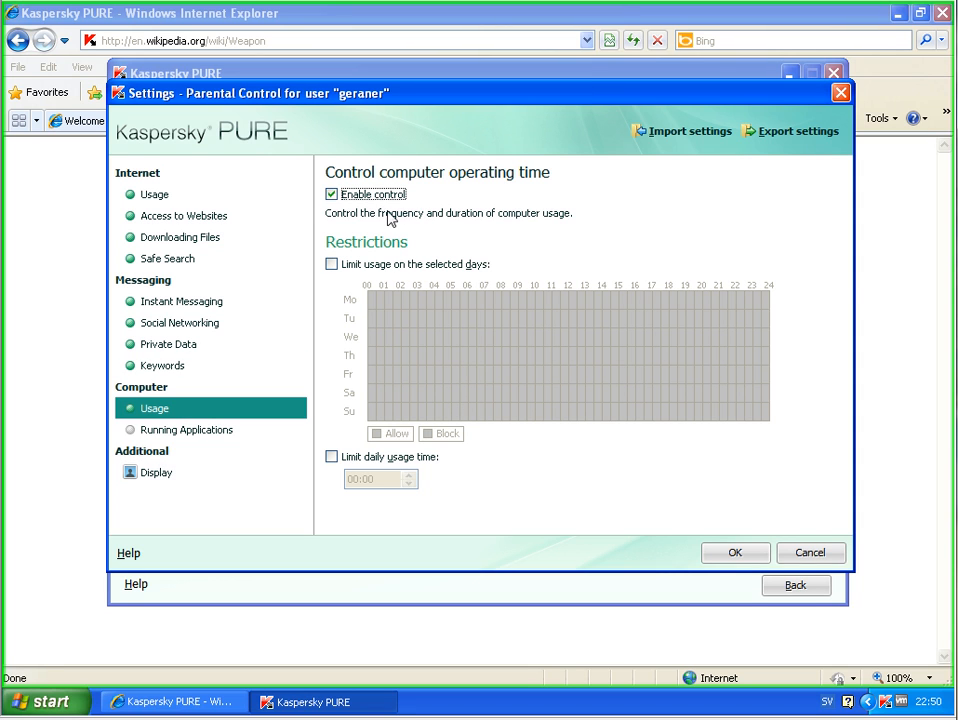
left_click(367, 266)
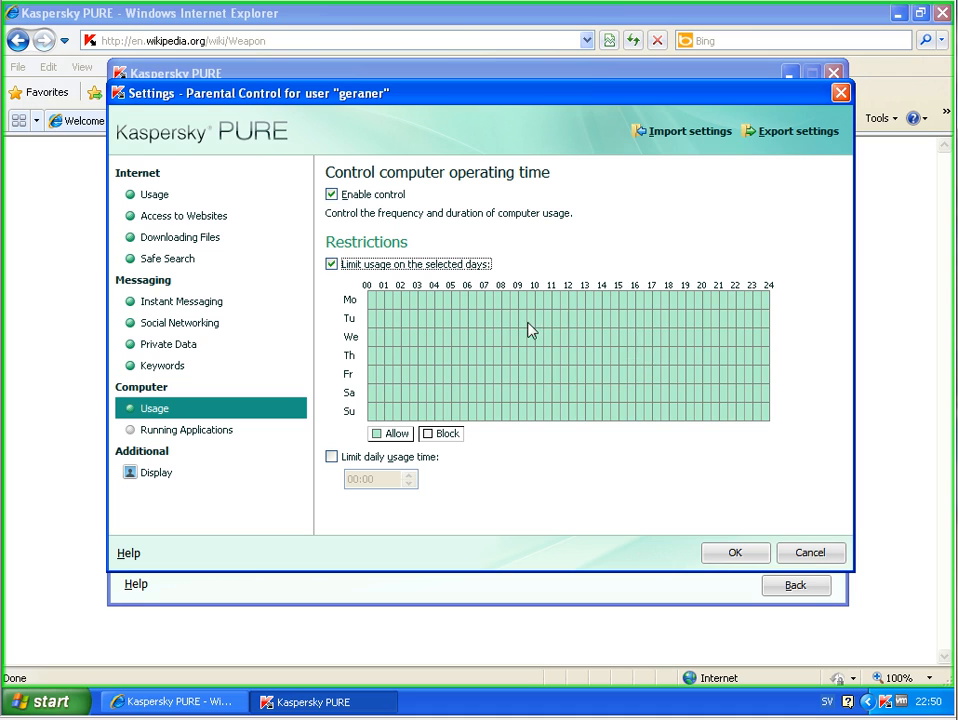
left_click_drag(506, 319, 714, 413)
left_click_drag(712, 457, 400, 356)
left_click(362, 266)
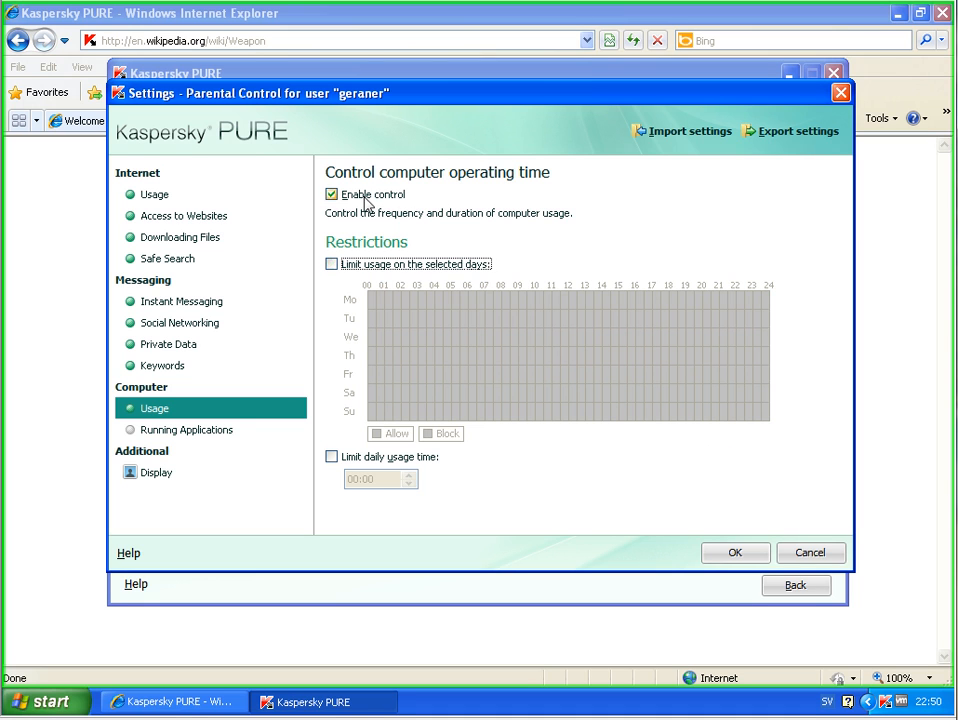
left_click(362, 195)
- Enable control of running applications for this user
left_click(200, 431)
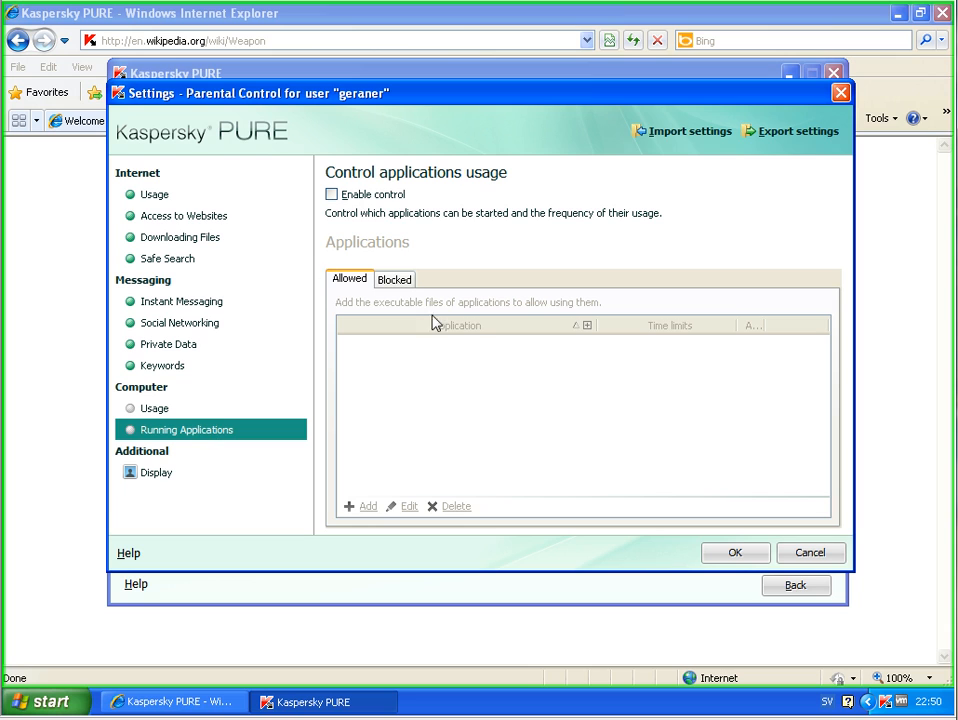
left_click(373, 196)
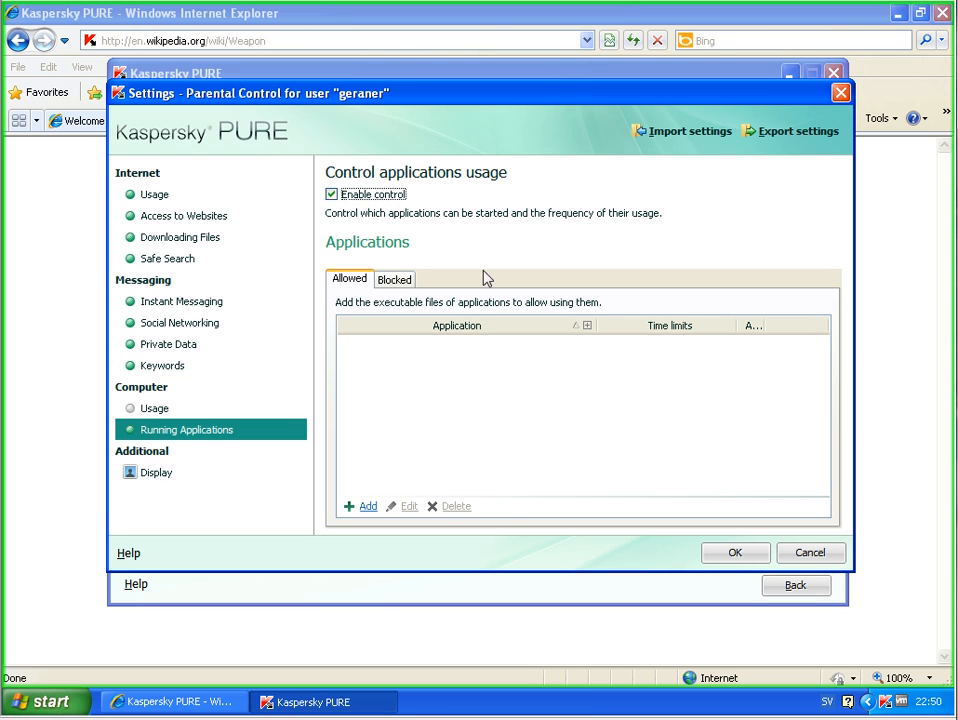
- Review the Allowed and Blocked application lists in the running applications control
left_click(385, 281)
left_click(355, 280)
left_click(396, 281)
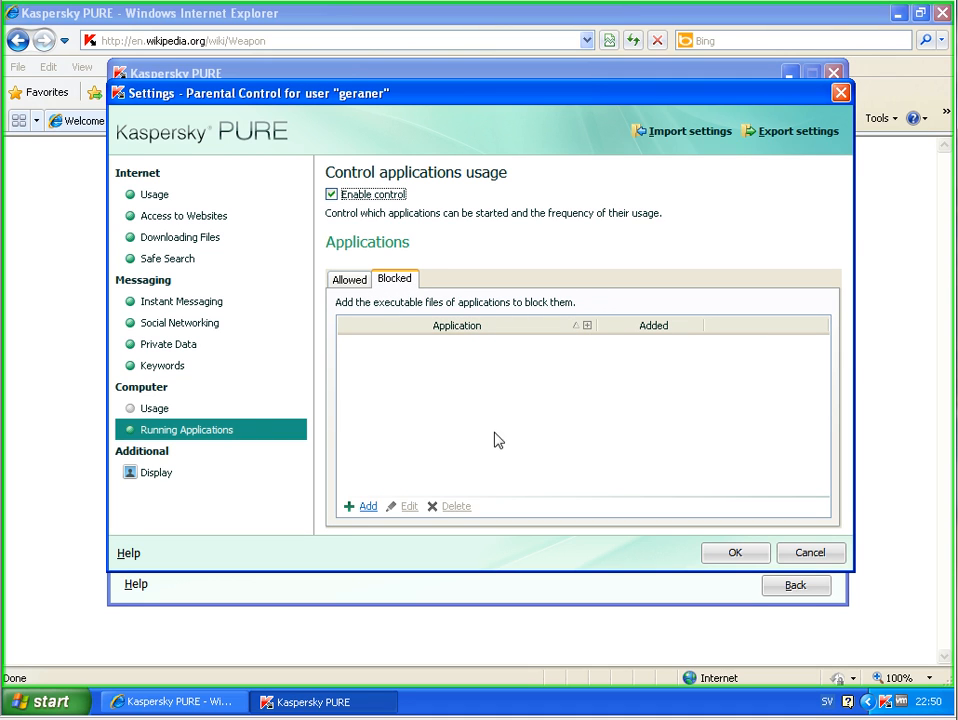
left_click(352, 280)
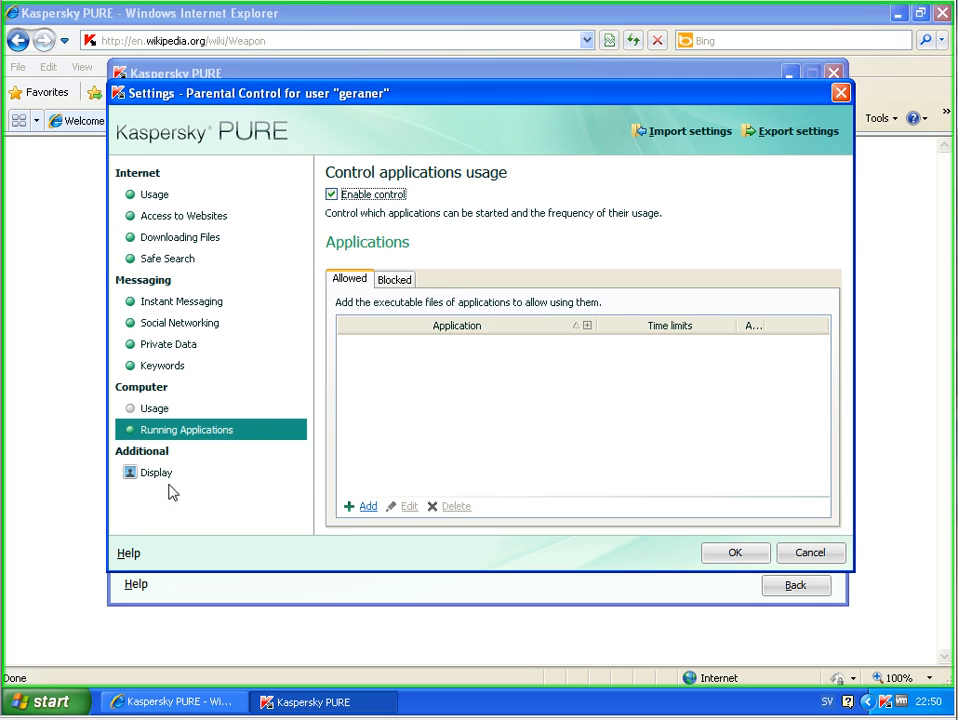
- Review the Social Networking control and the Allowed and Blocked contact lists of the Instant Messaging control
left_click(185, 322)
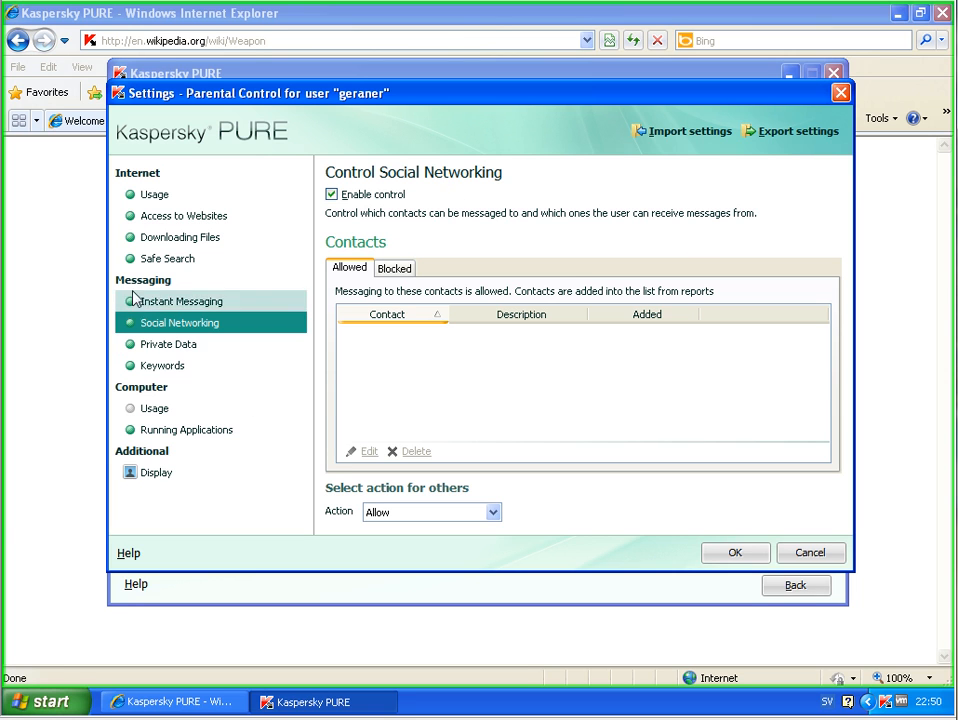
left_click(167, 301)
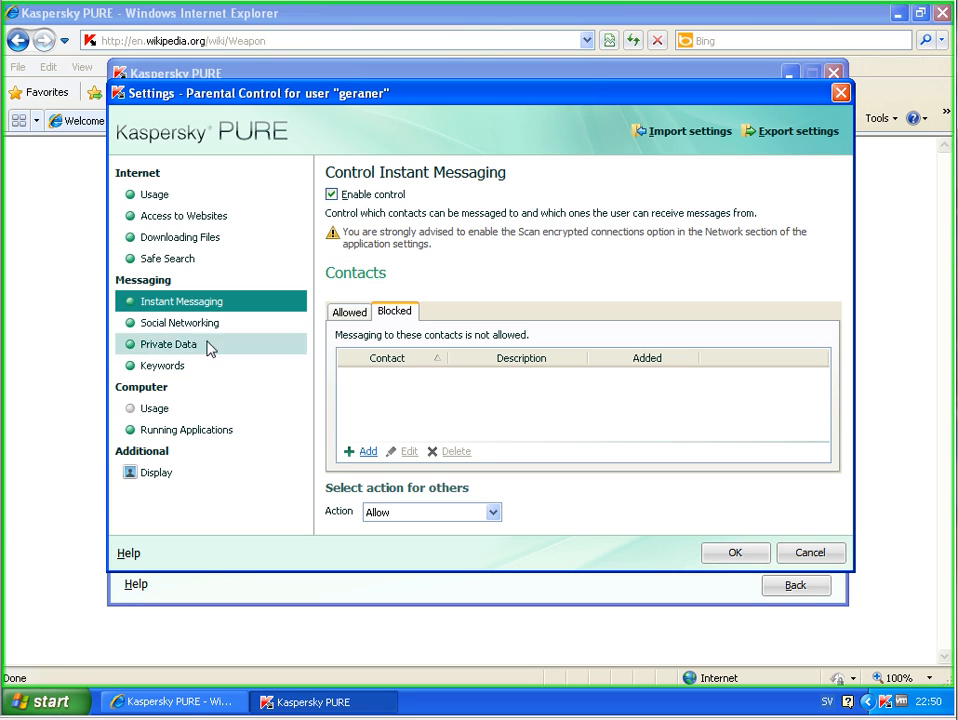
left_click(360, 314)
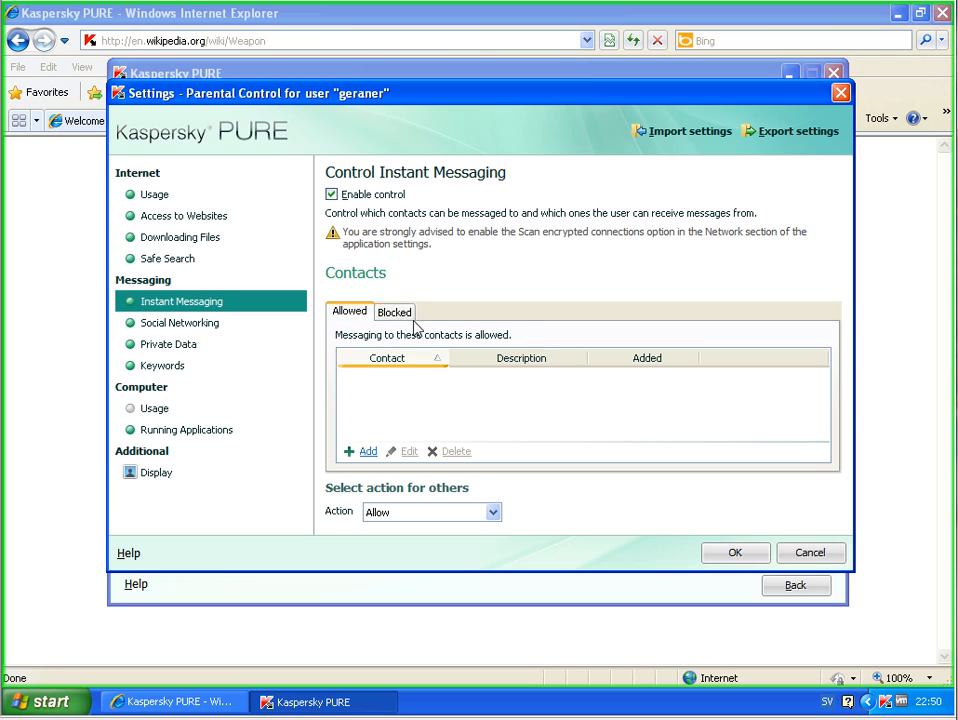
left_click(393, 316)
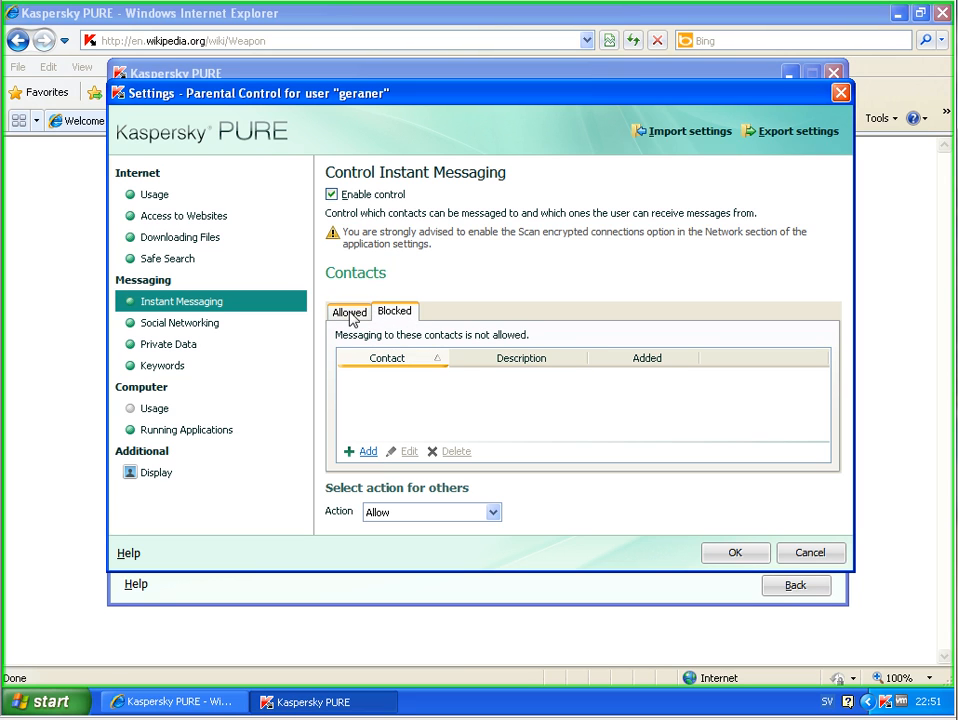
left_click(352, 314)
- Try the Block action for other instant messaging contacts, and set it back to Allow
left_click(451, 513)
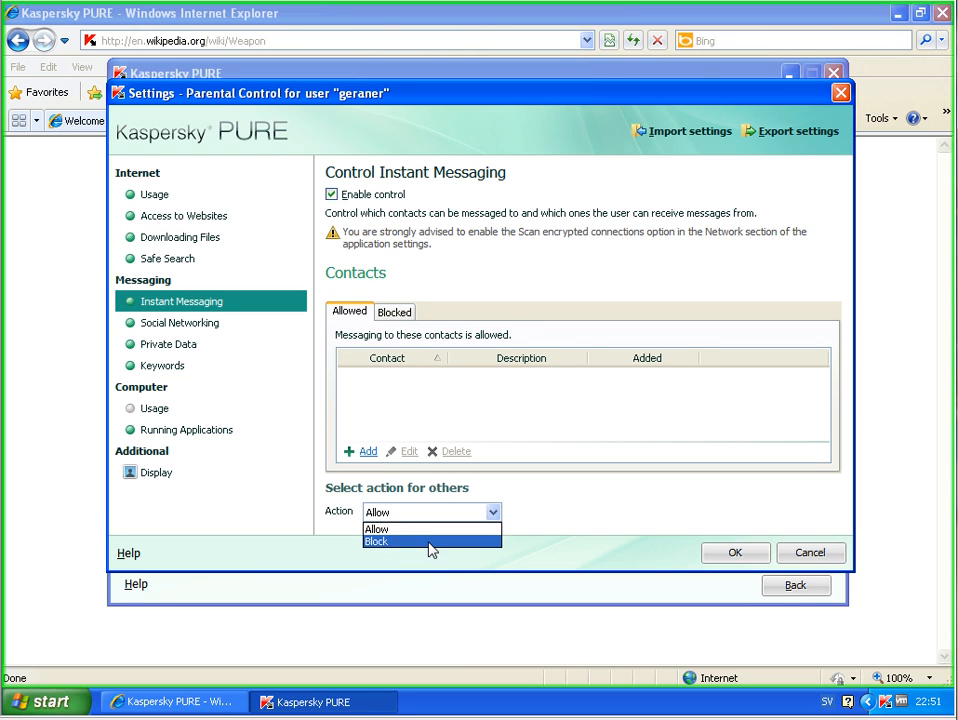
left_click(430, 541)
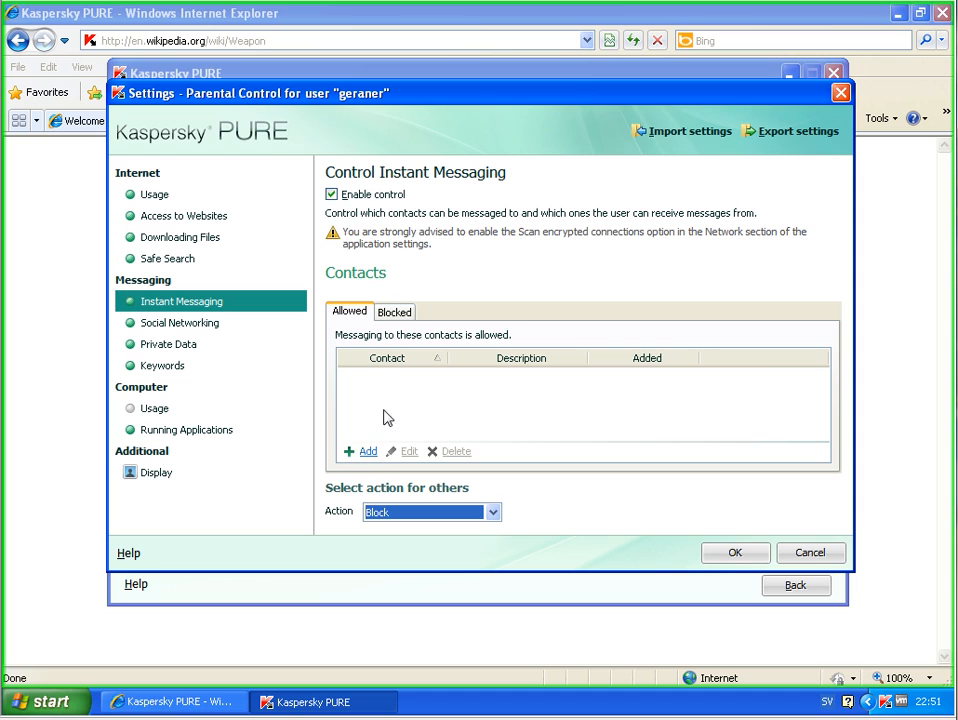
left_click(423, 513)
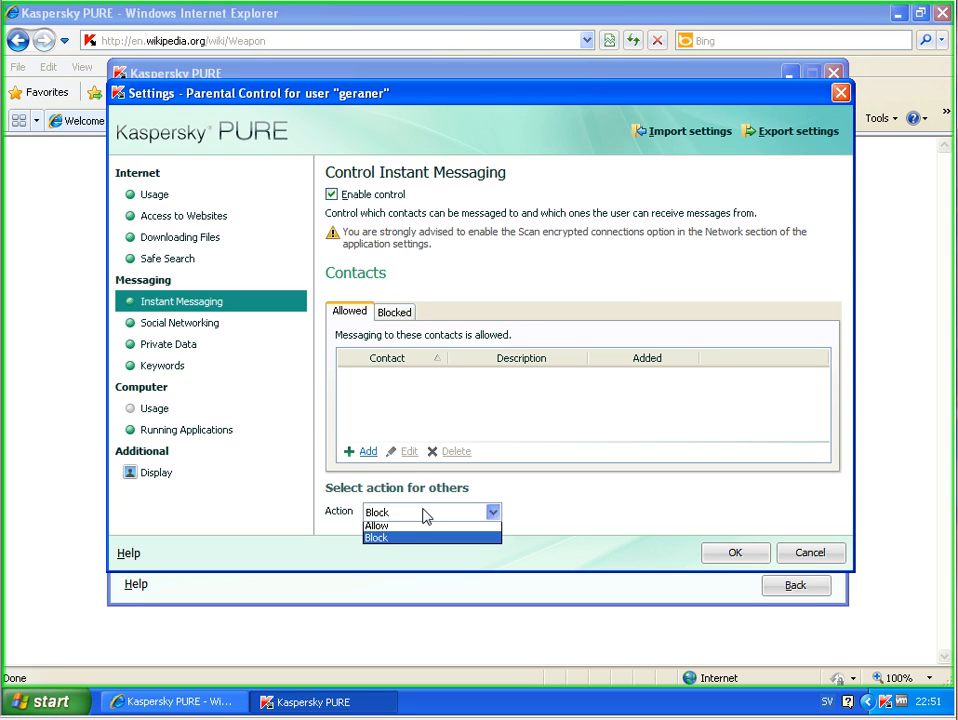
key("Up")
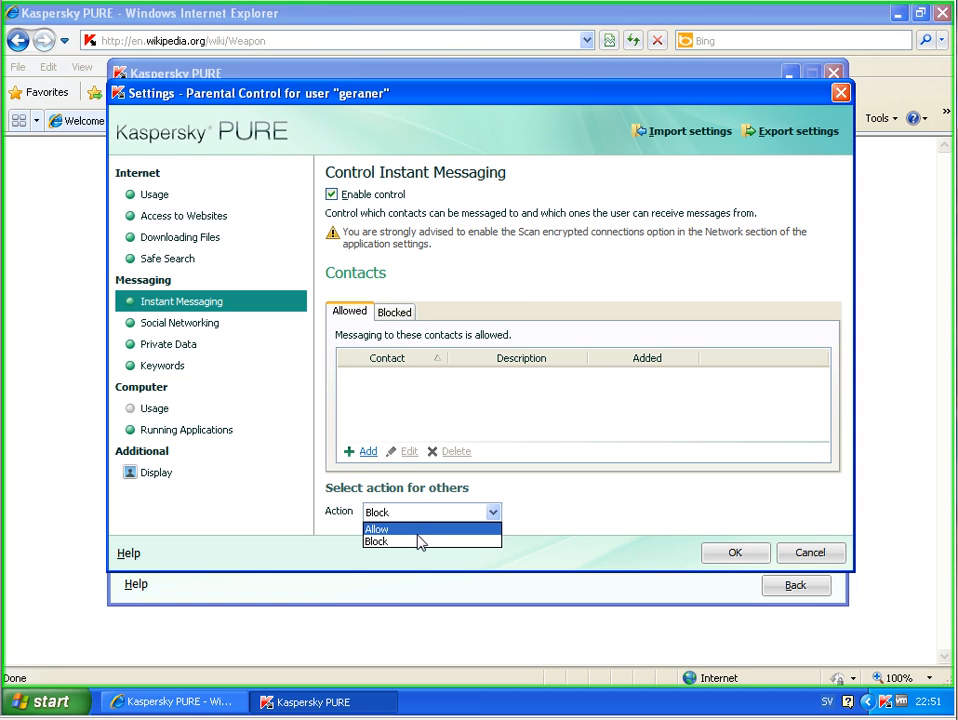
key("Return")
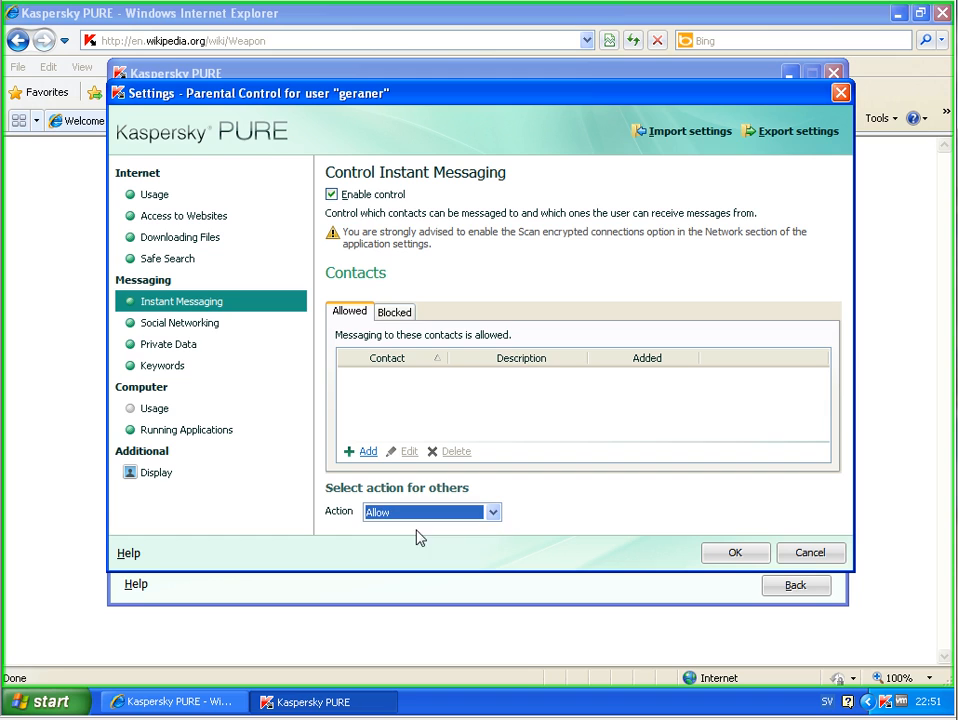
- Check the Social Networking control, save the user's Parental Control settings, and close the Kaspersky PURE window
left_click(140, 324)
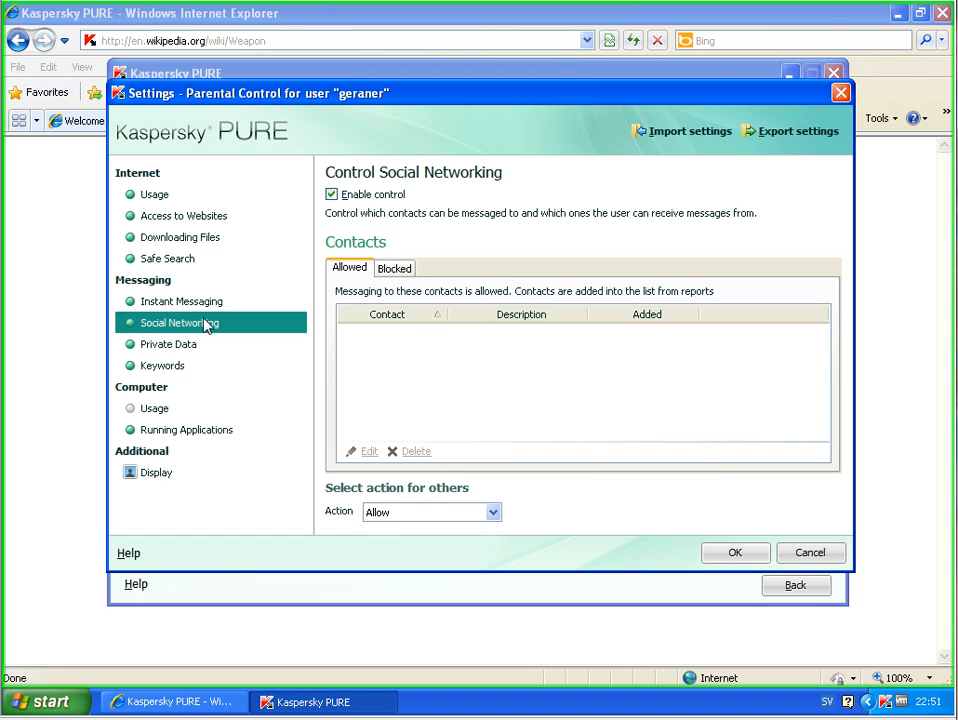
left_click(743, 548)
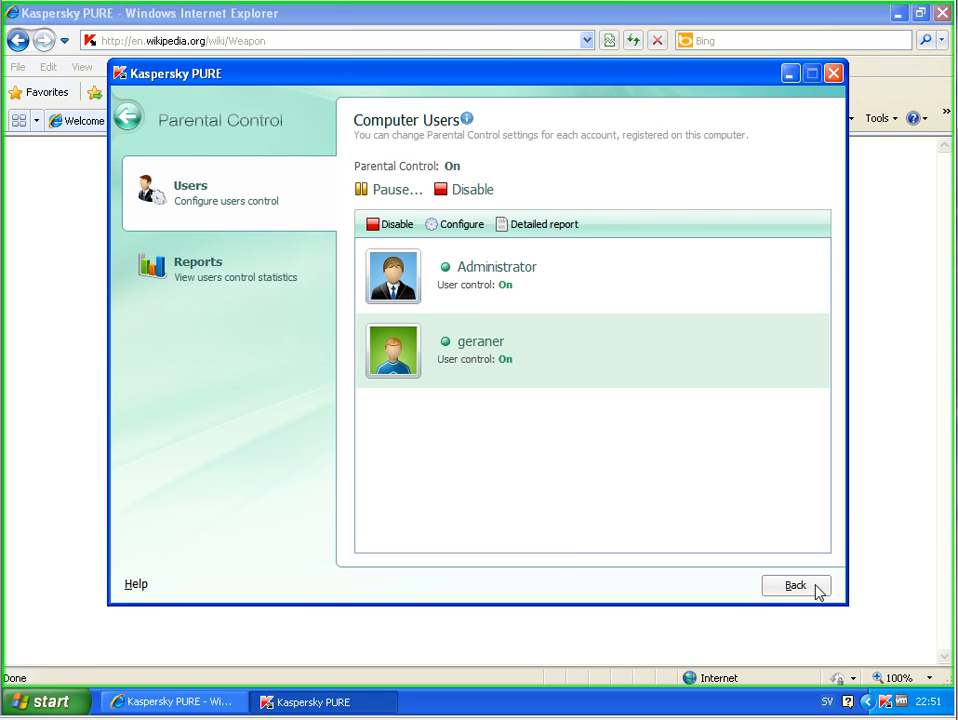
left_click(816, 589)
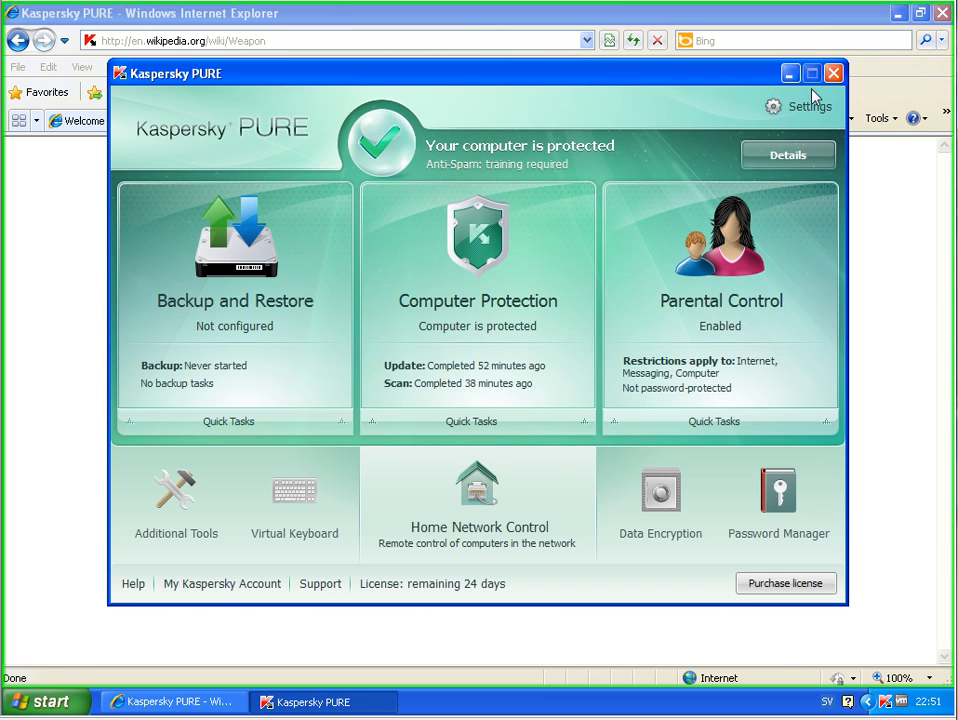
left_click(834, 76)
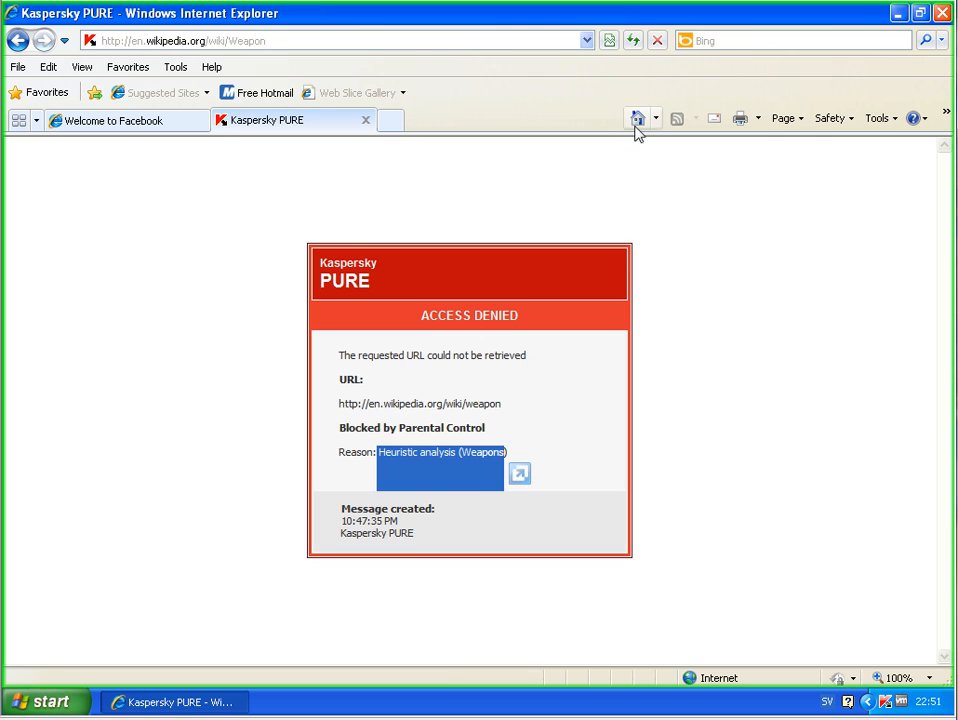
- Switch to the Facebook page in the browser, open a chat with the online friend, and send a short hello greeting
left_click(637, 120)
key("ctrl+Tab")
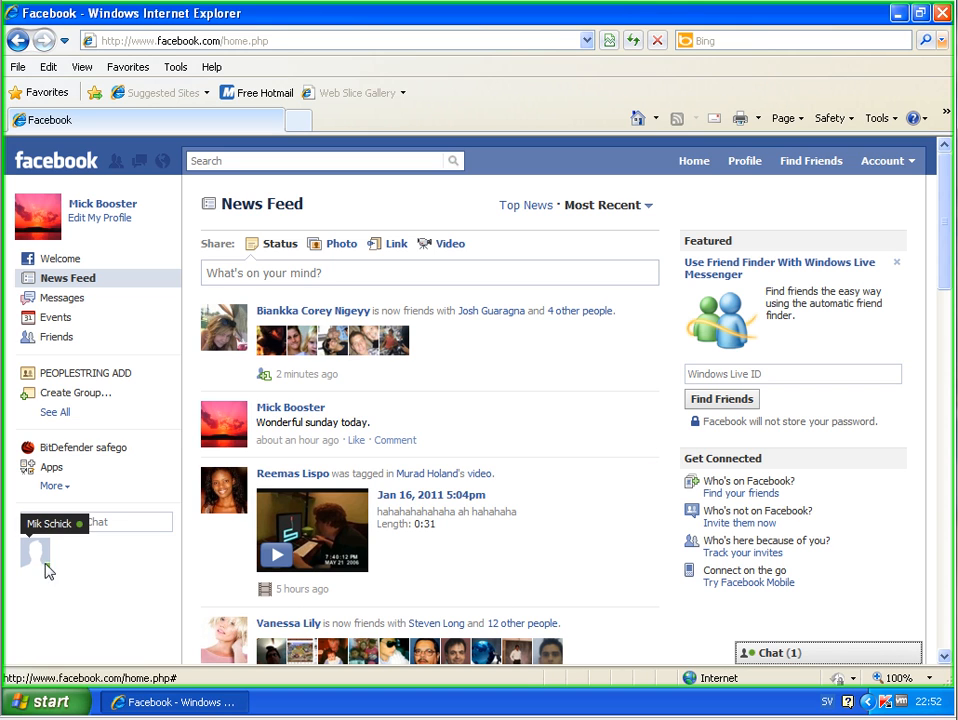
left_click(789, 661)
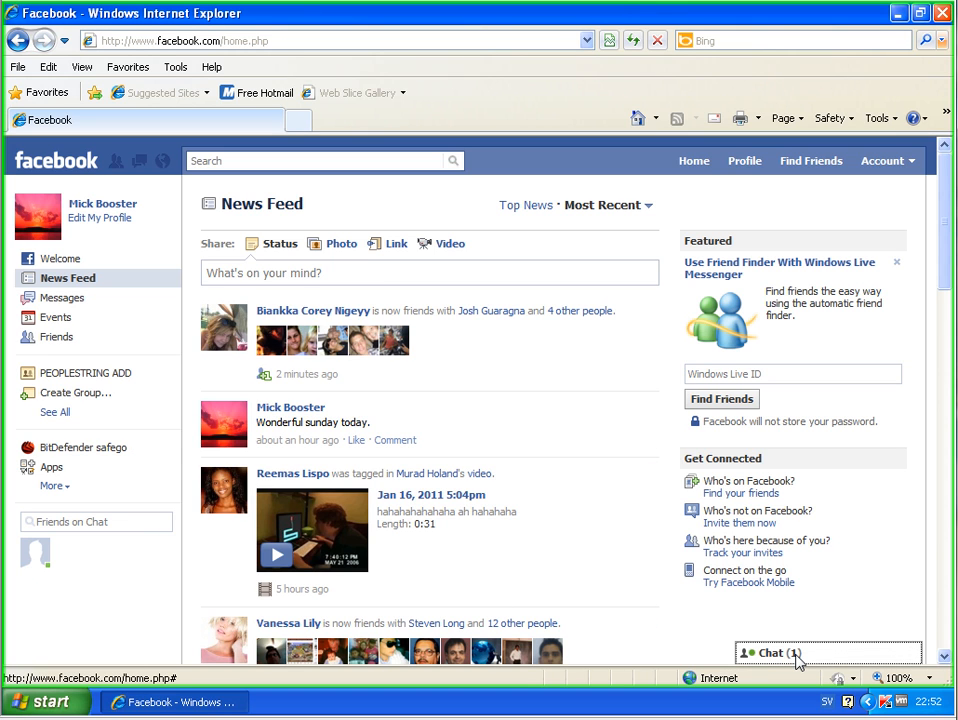
left_click(778, 655)
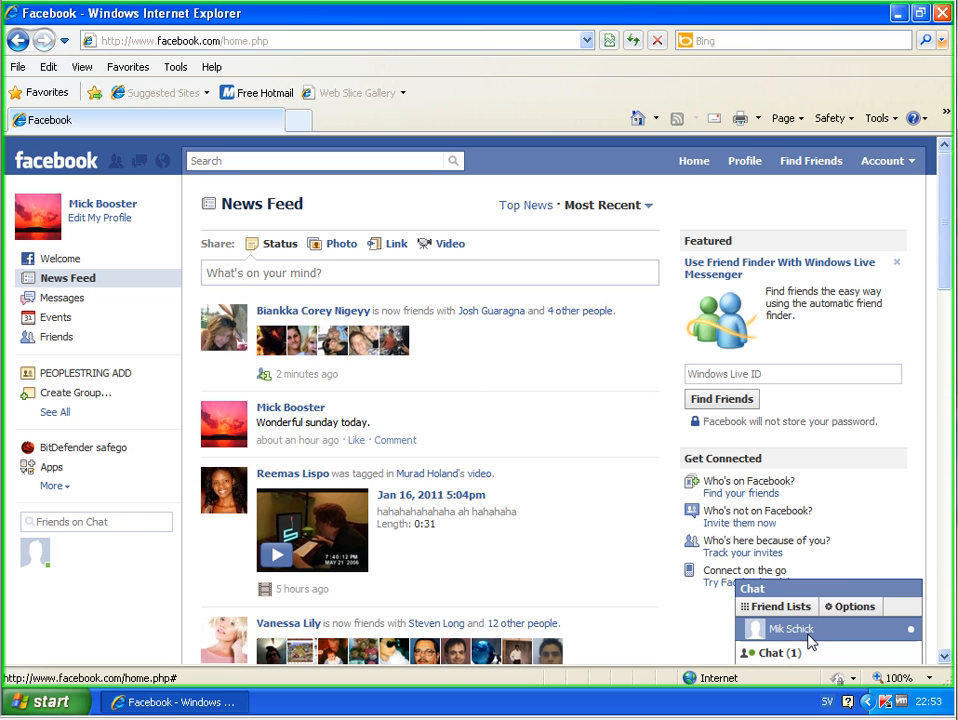
left_click(790, 629)
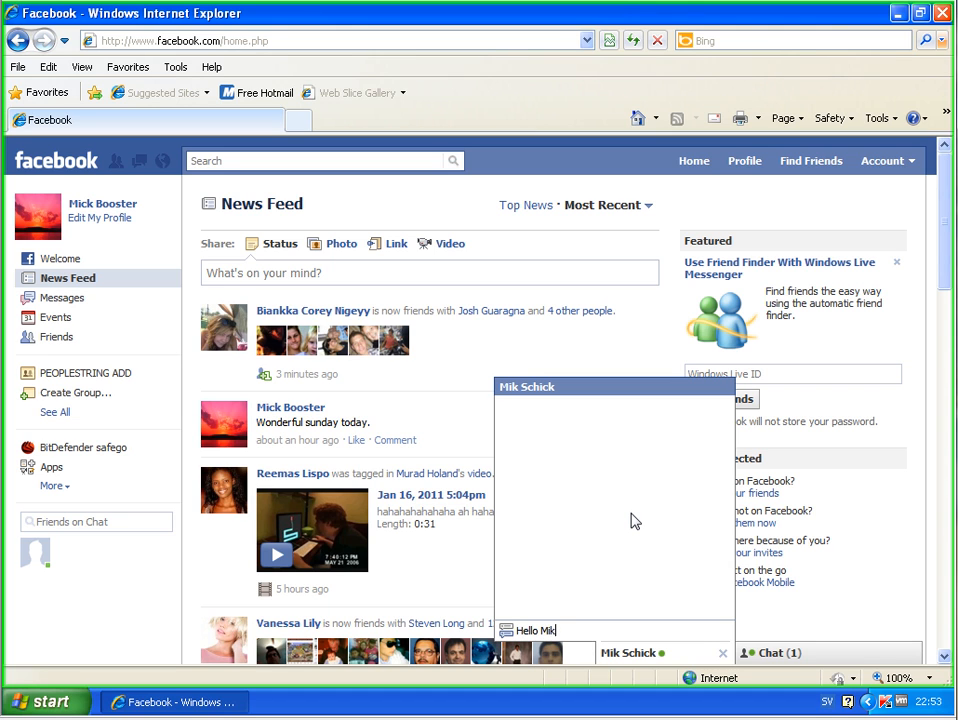
key("Return")
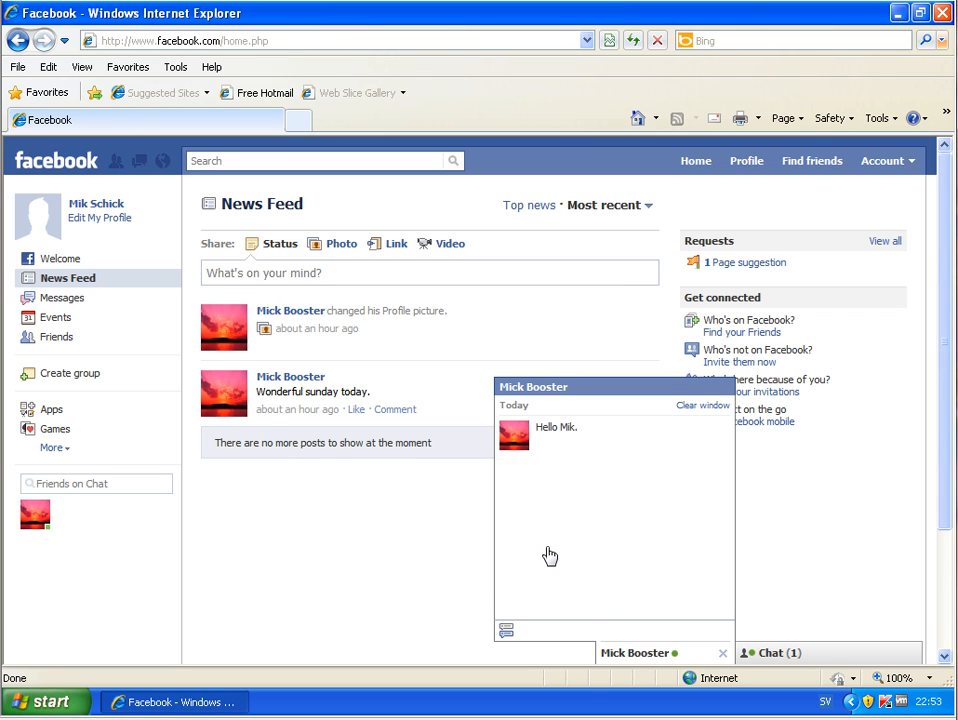
- Continue the chat between both accounts with a greeting asking "How are you?", the answer "Thanks, I'm fine. And you?" and the reply "Me too."
type("Hi Mick. How are you?")
key("Return")
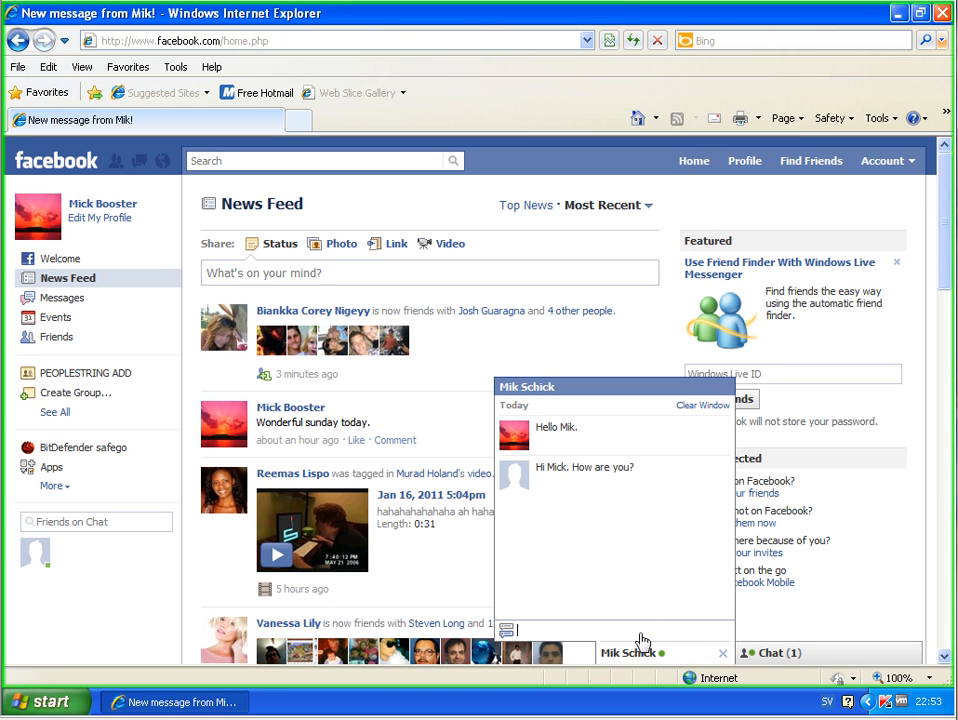
type("Thanks, I'")
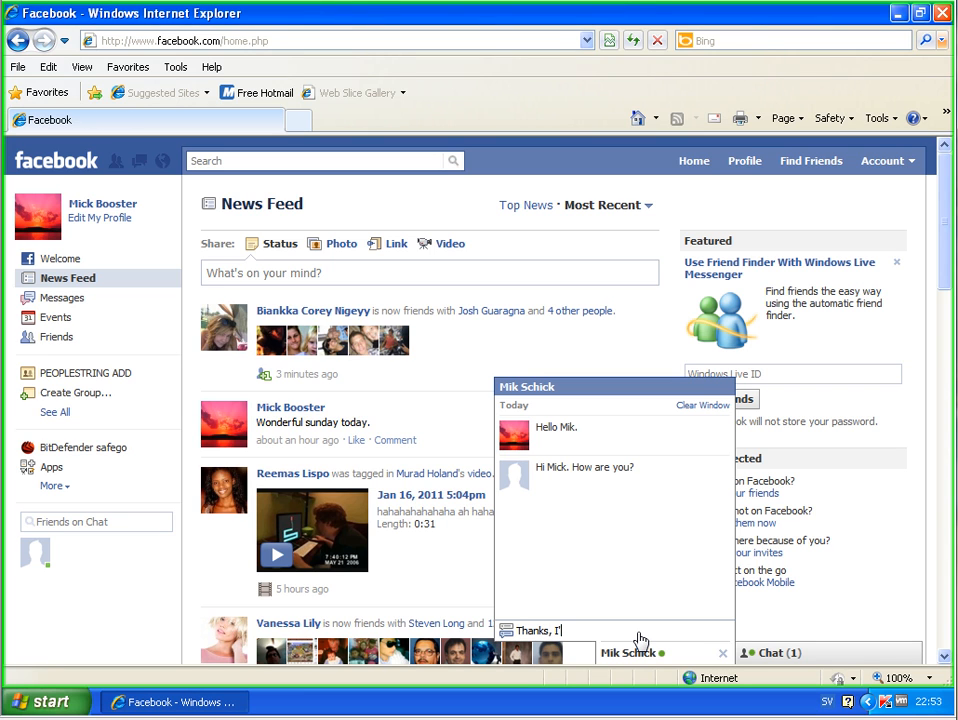
type("m fine. And you?")
key("Return")
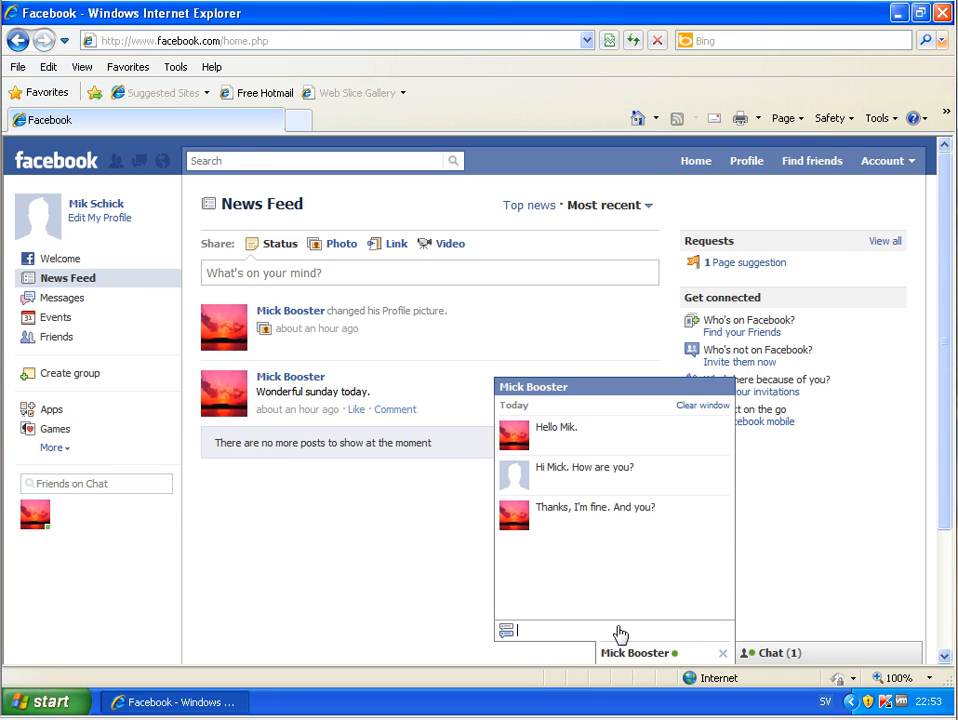
type("o.")
key("Return")
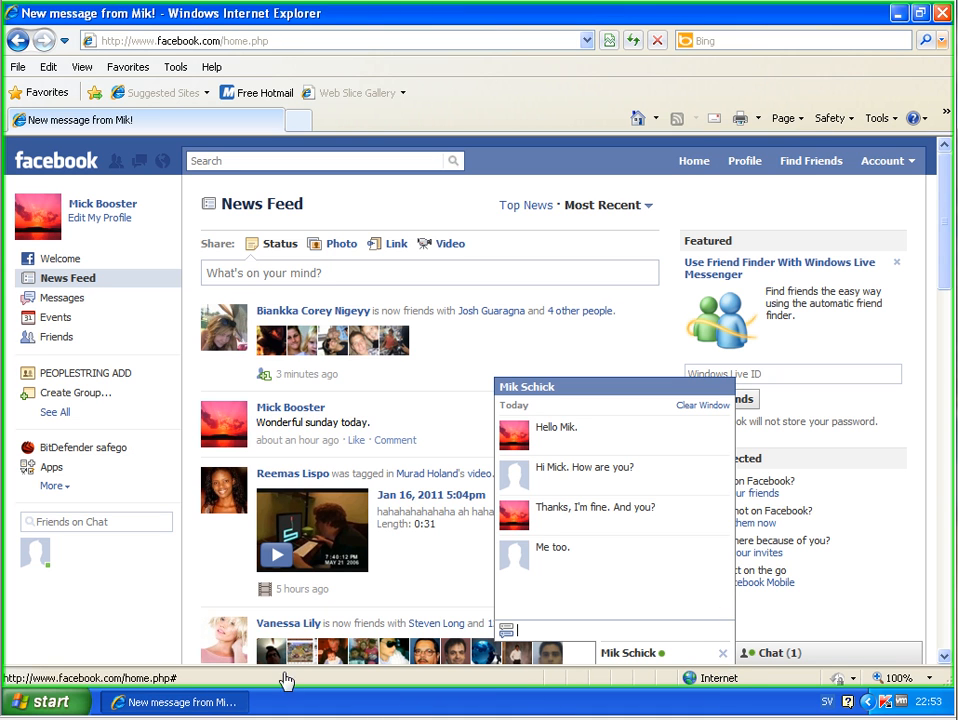
- Minimize the browser, open the non-administrator user's detailed Parental Control report in Kaspersky PURE, and collapse today's Internet usage sessions
left_click(897, 13)
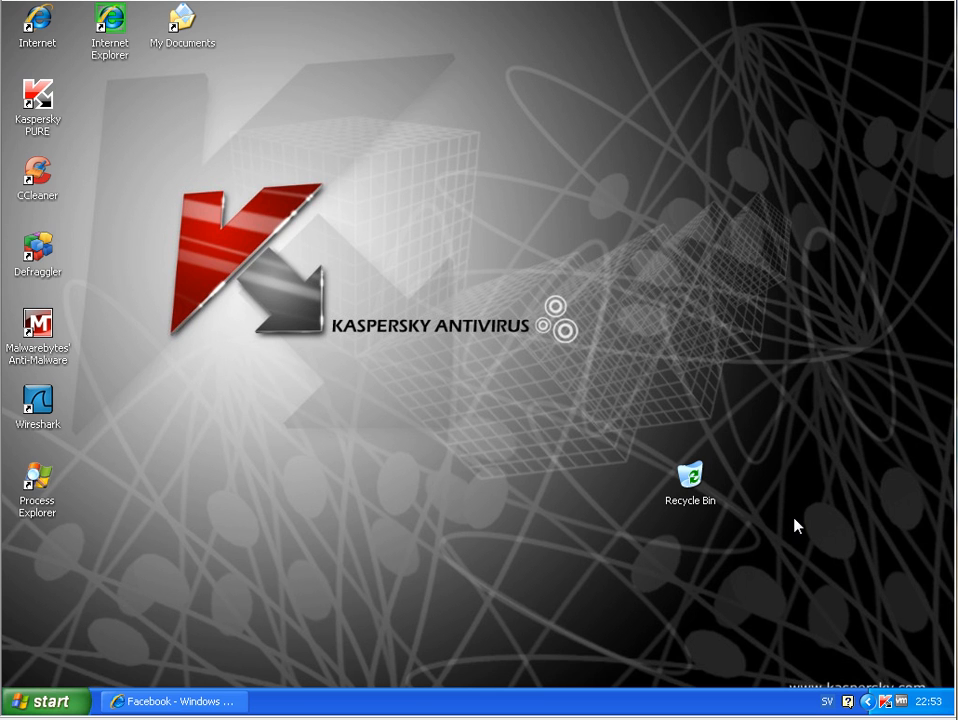
left_click(886, 702)
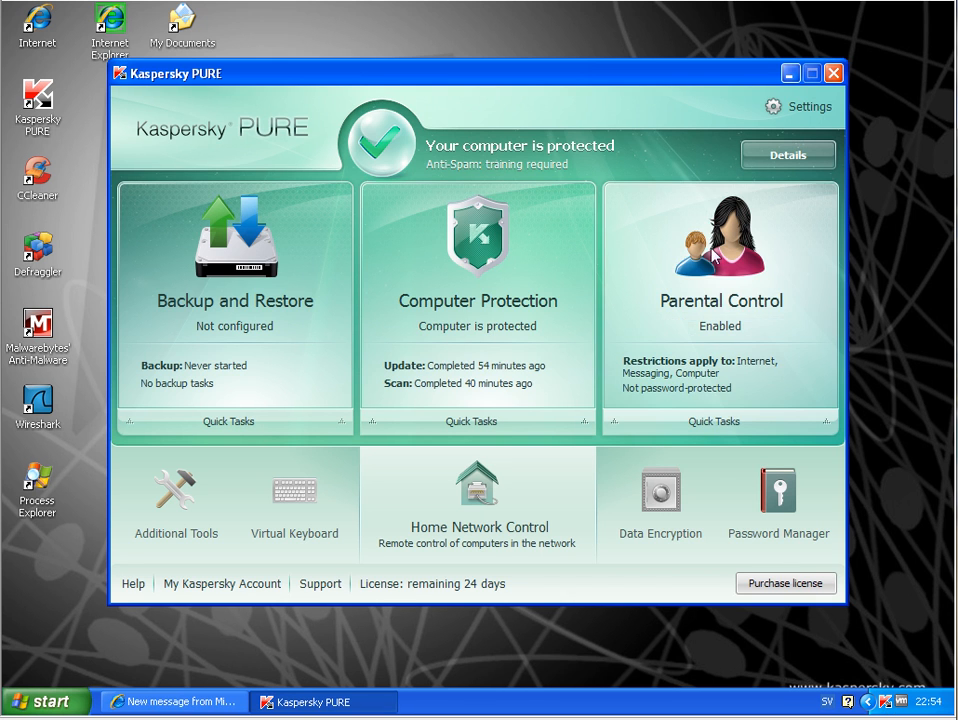
left_click(735, 275)
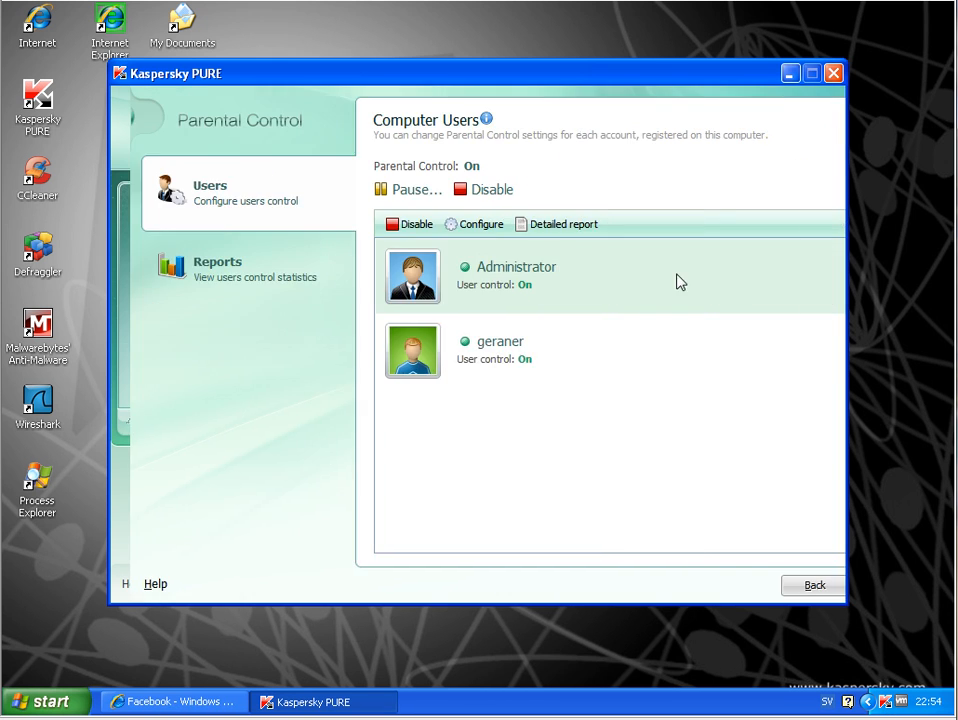
left_click(446, 343)
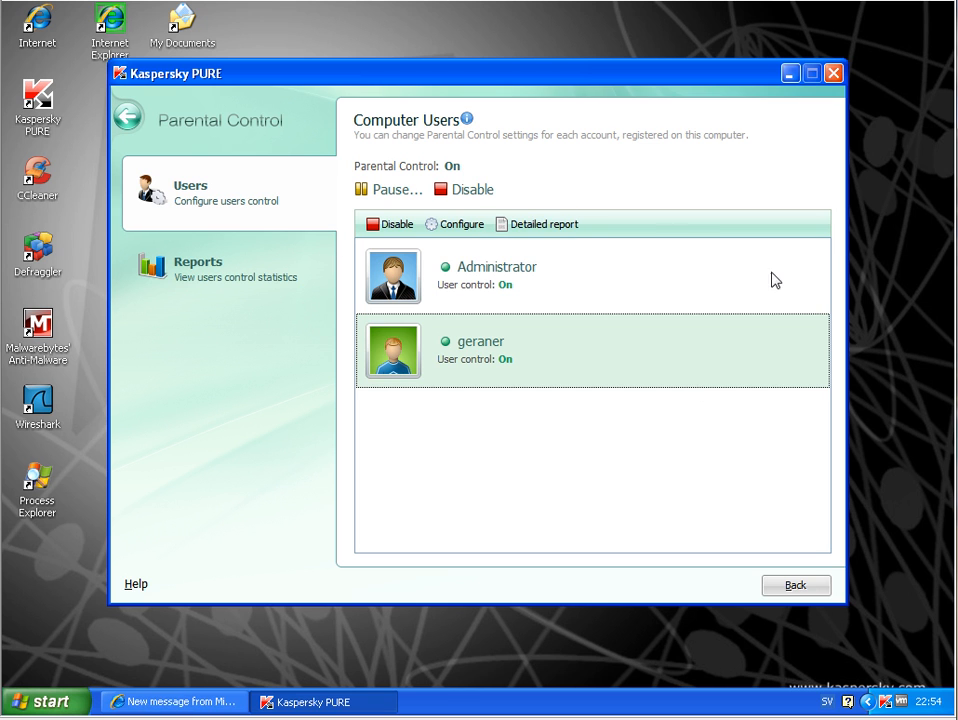
left_click(555, 226)
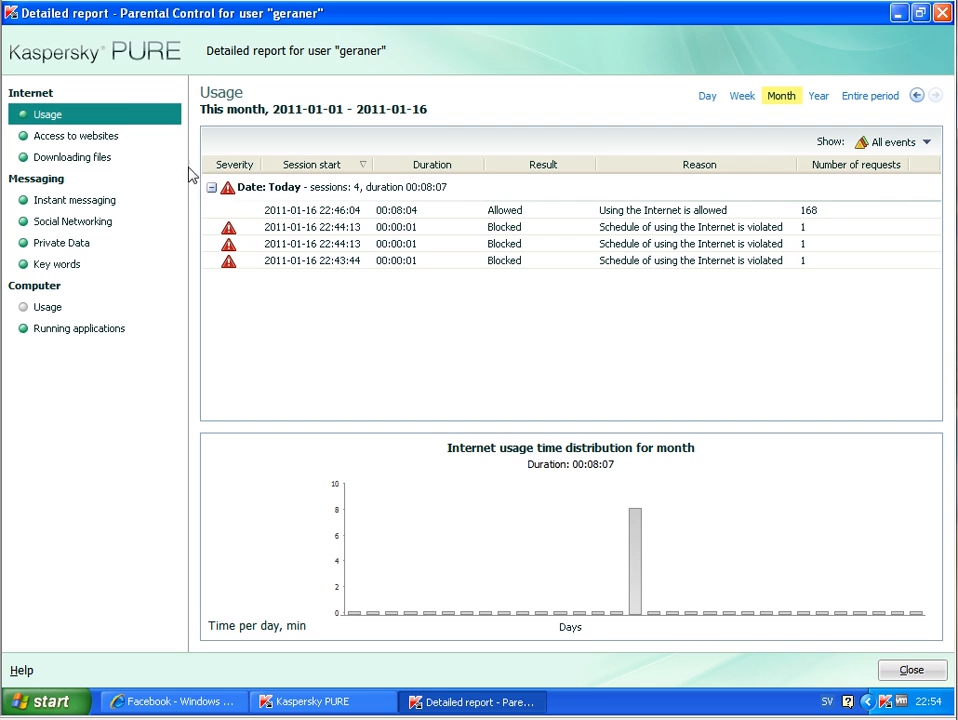
left_click(211, 190)
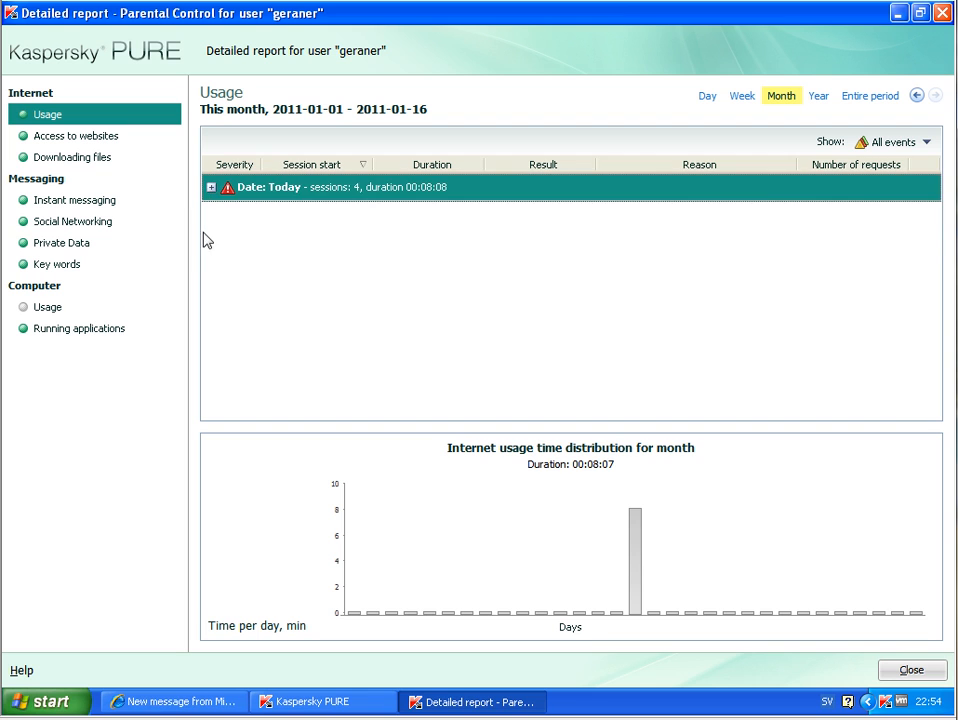
- Examine the Social Networking report by expanding the contact's messages, and view the full messaging text of the recorded chat
left_click(99, 227)
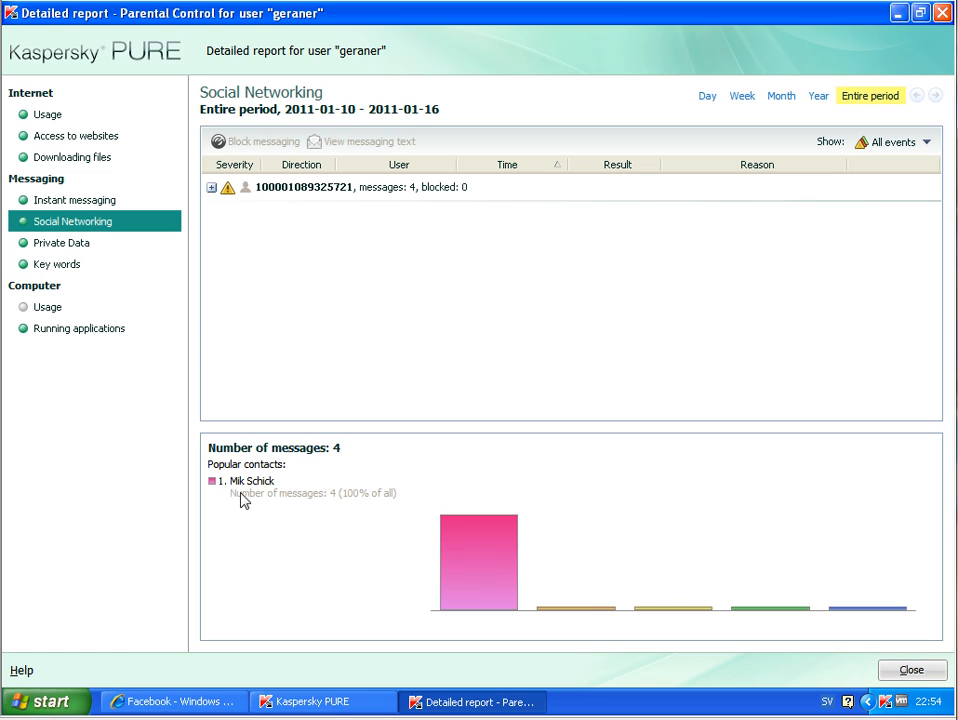
mouse_move(506, 566)
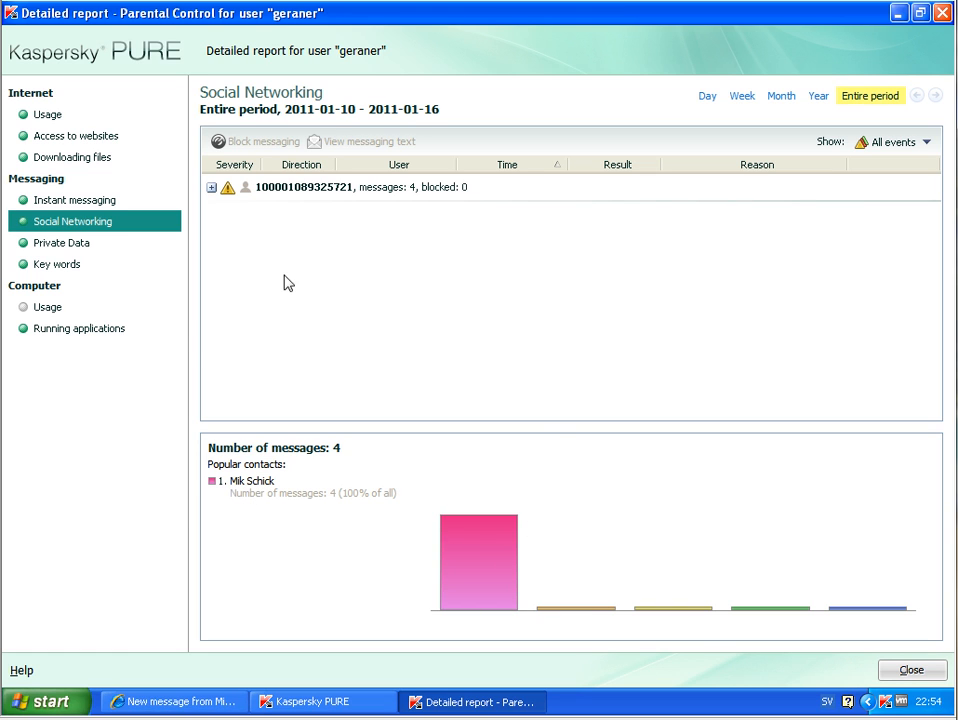
left_click(211, 187)
left_click(356, 211)
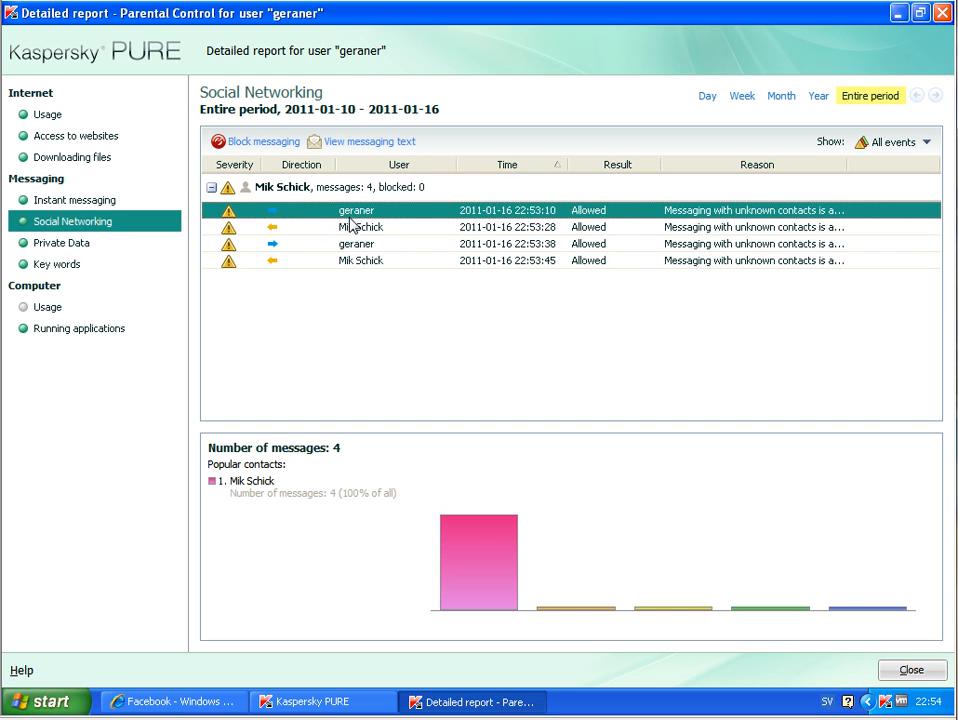
left_click(372, 142)
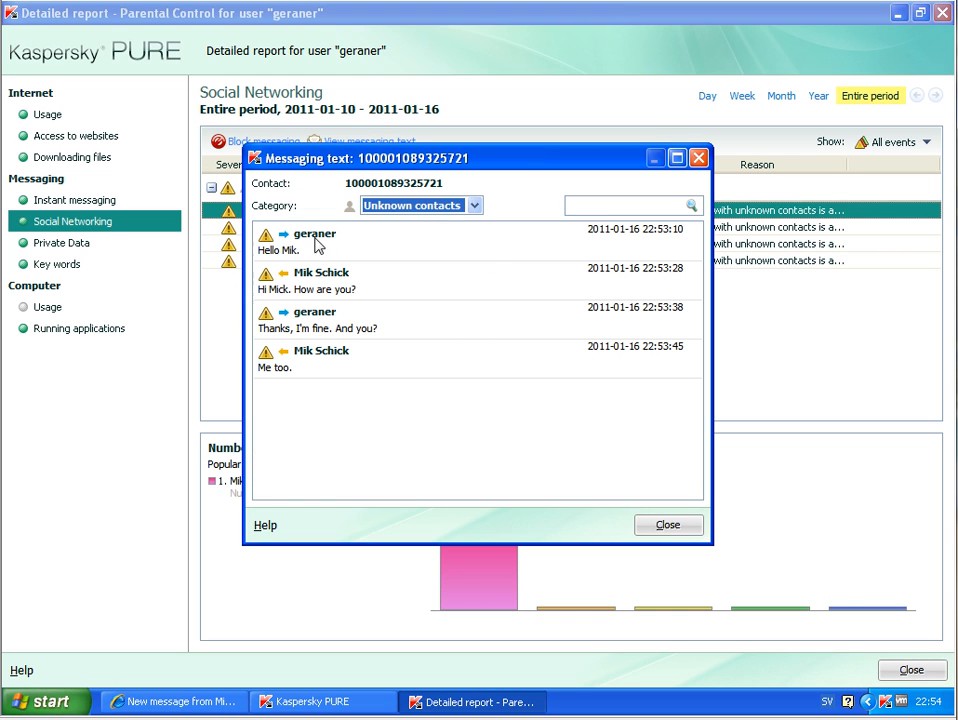
left_click(270, 320)
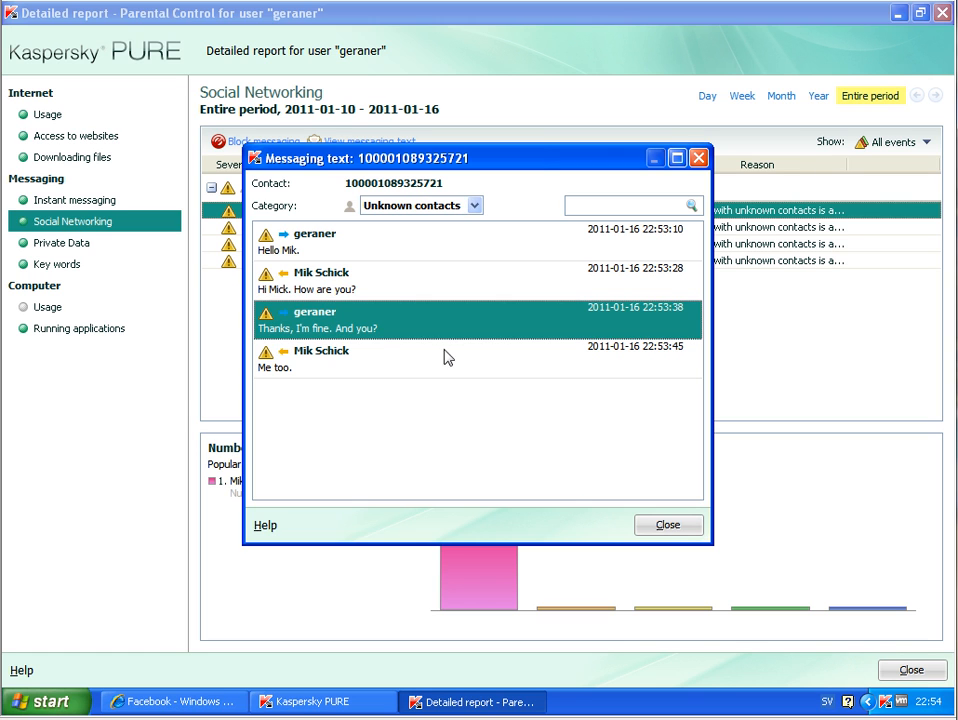
- Close the messaging text and detailed report, and review the allowed and blocked contact lists in the same user's Social Networking settings
left_click(682, 530)
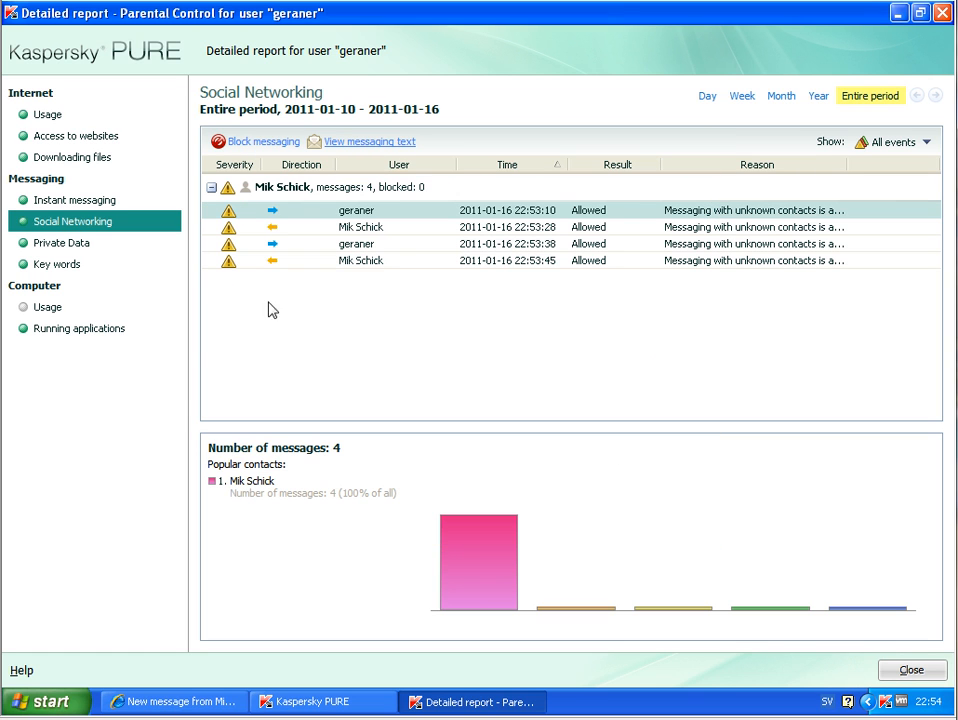
left_click(234, 218)
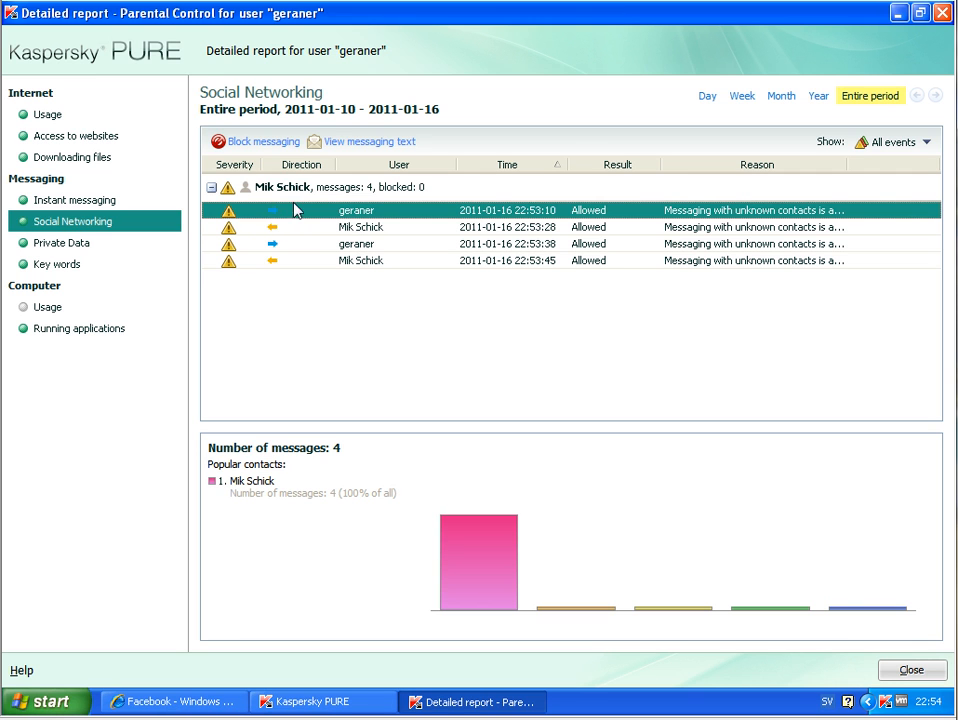
left_click(910, 668)
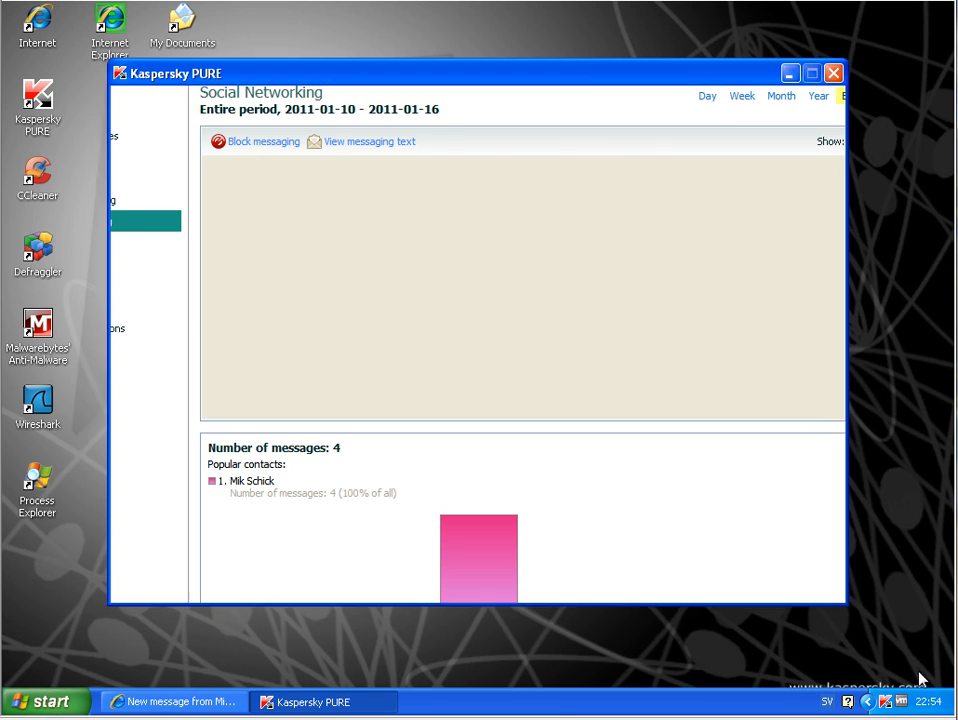
left_click(456, 226)
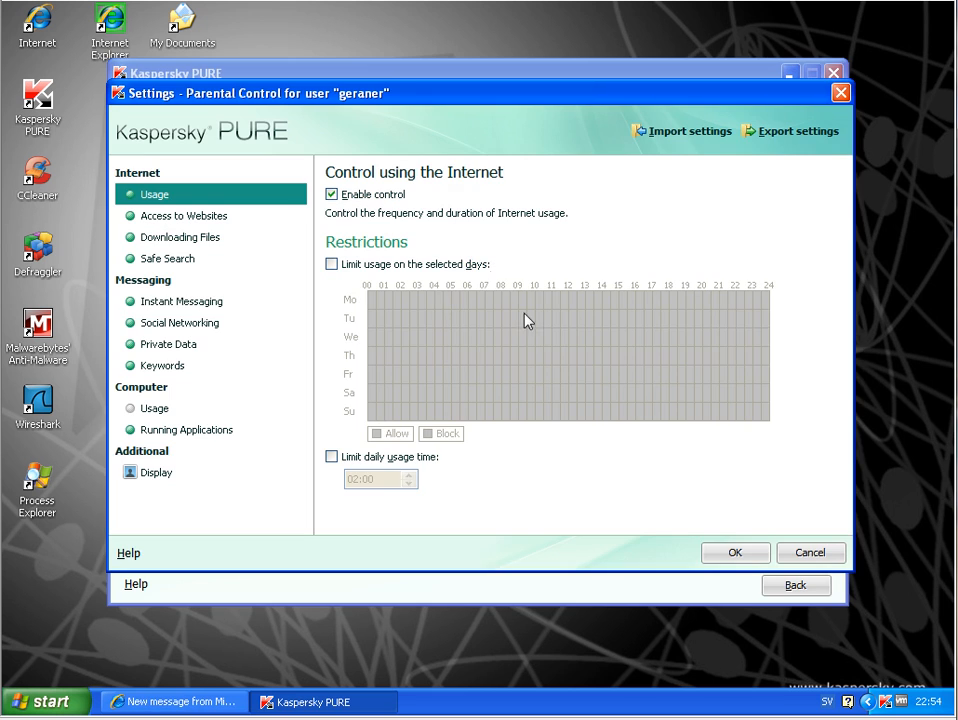
left_click(180, 322)
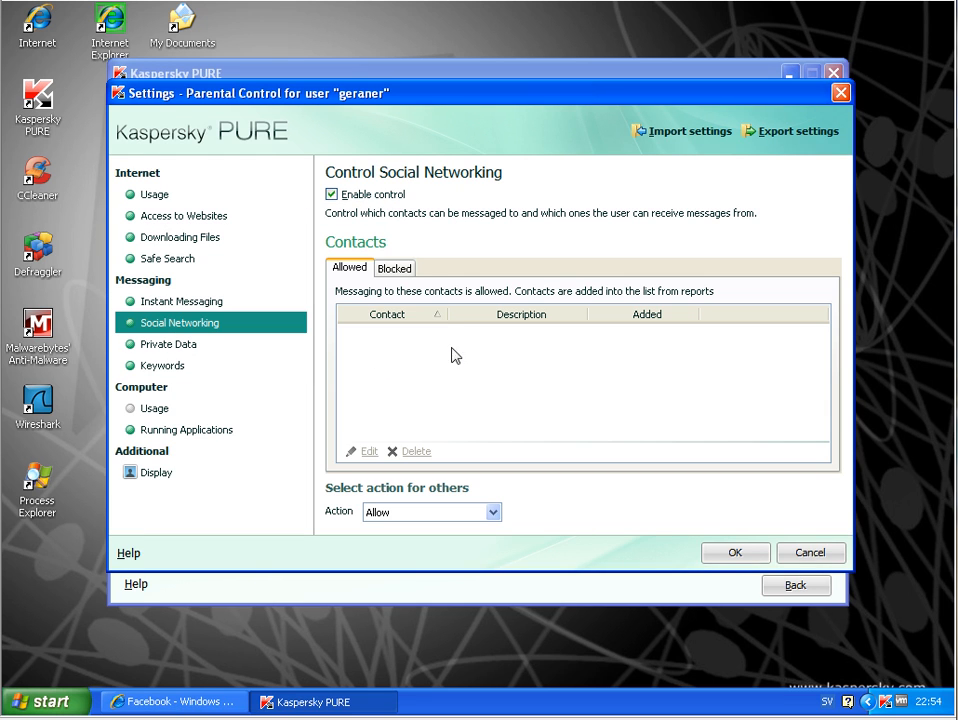
left_click(396, 270)
left_click(348, 269)
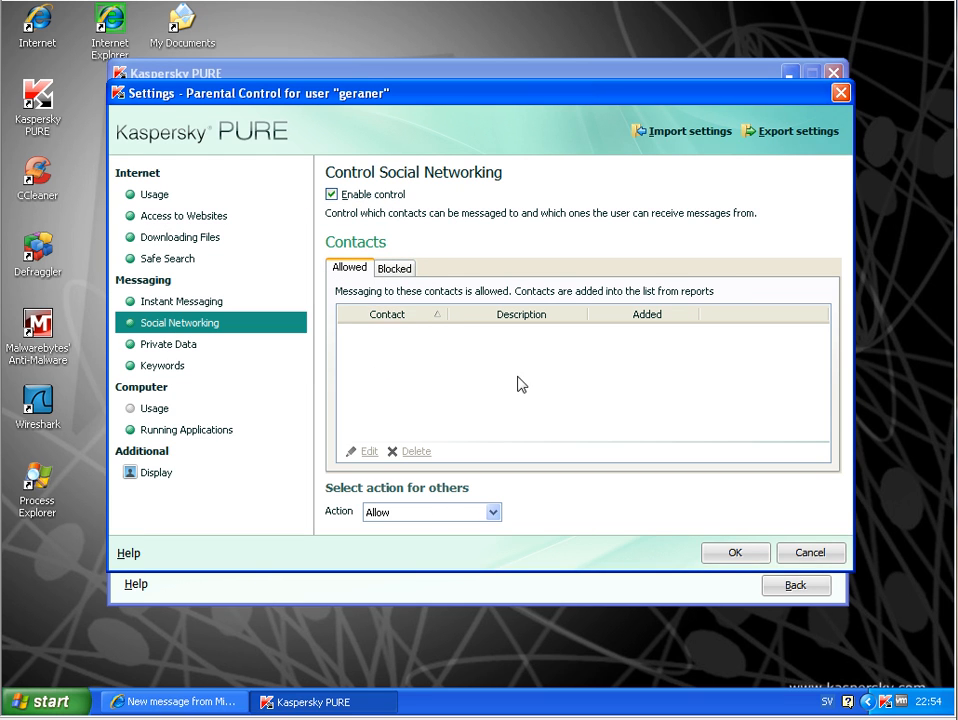
left_click(818, 560)
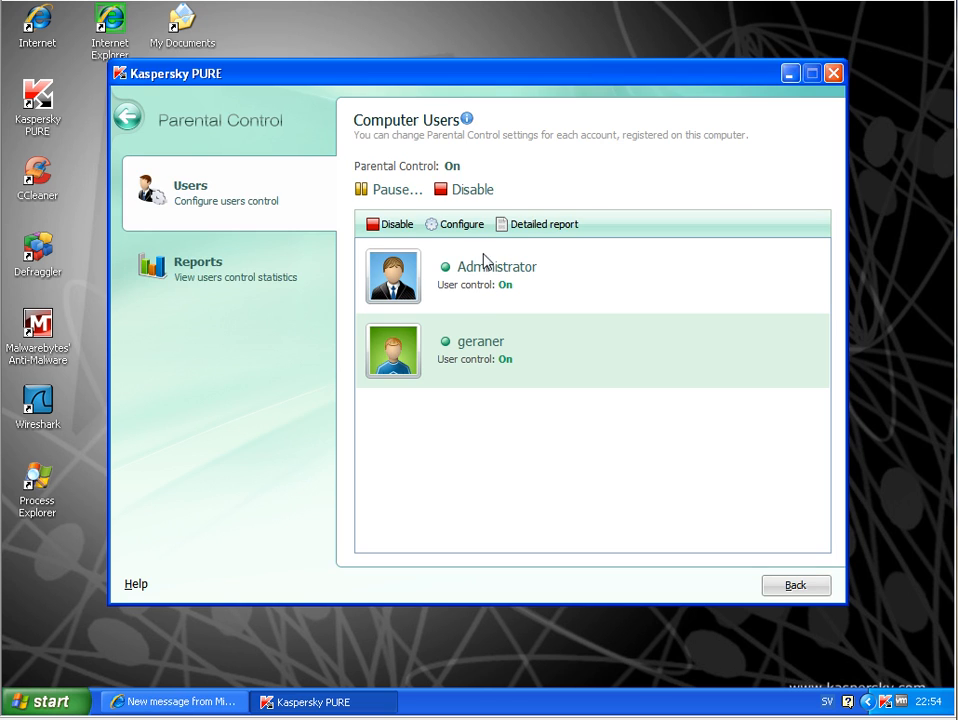
- Open the user's detailed report, expand the contact's messages under Social Networking, and block messaging with that contact
left_click(536, 226)
left_click(246, 189)
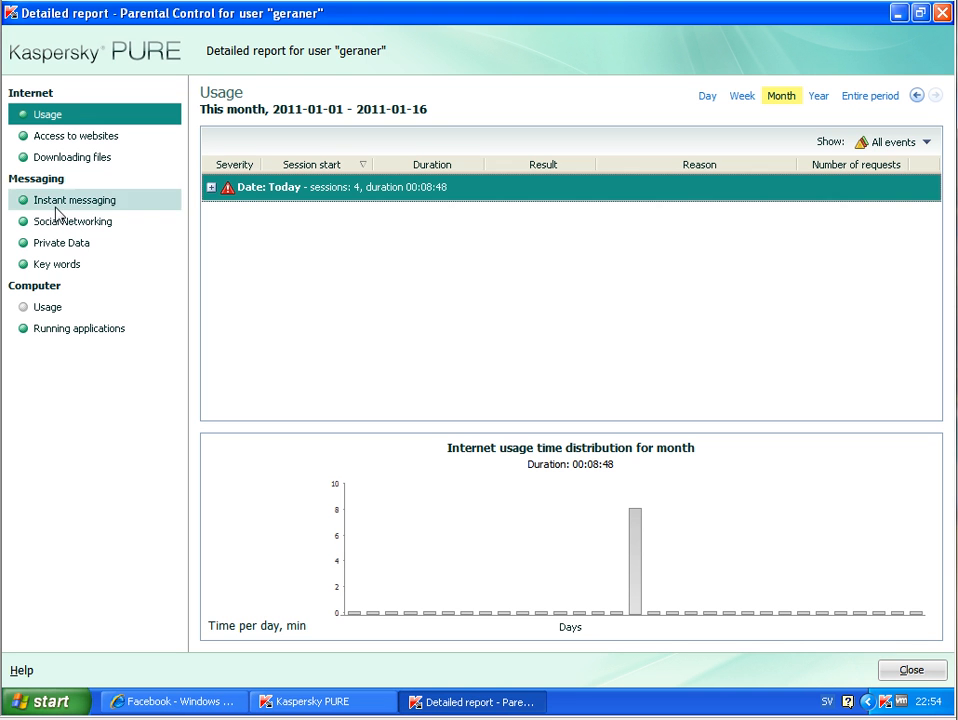
left_click(68, 222)
left_click(231, 192)
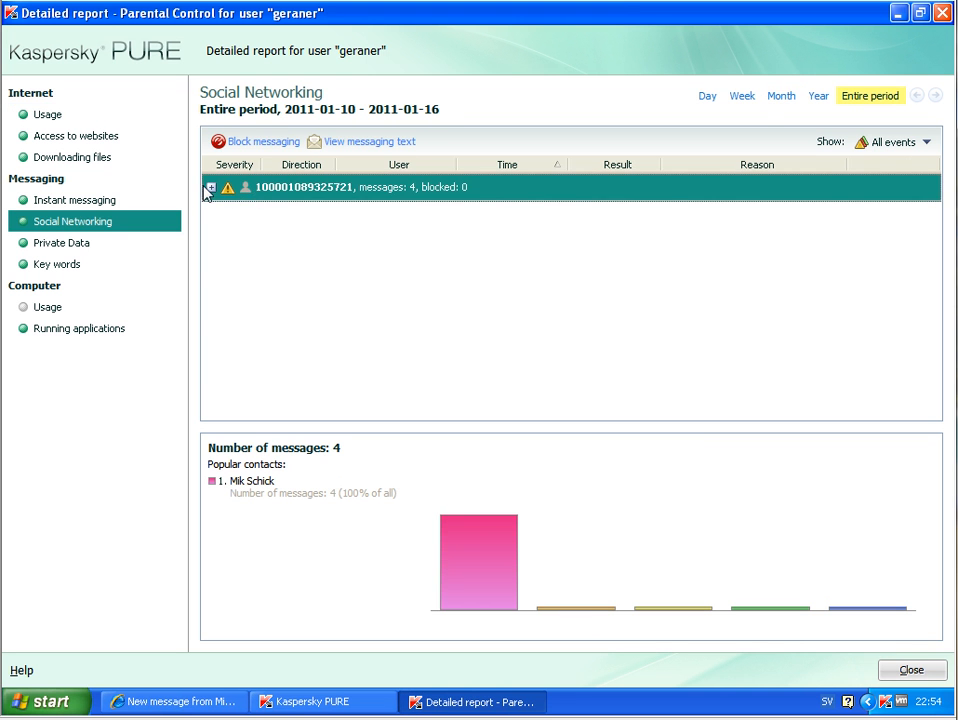
left_click(210, 188)
left_click(372, 213)
left_click(360, 230)
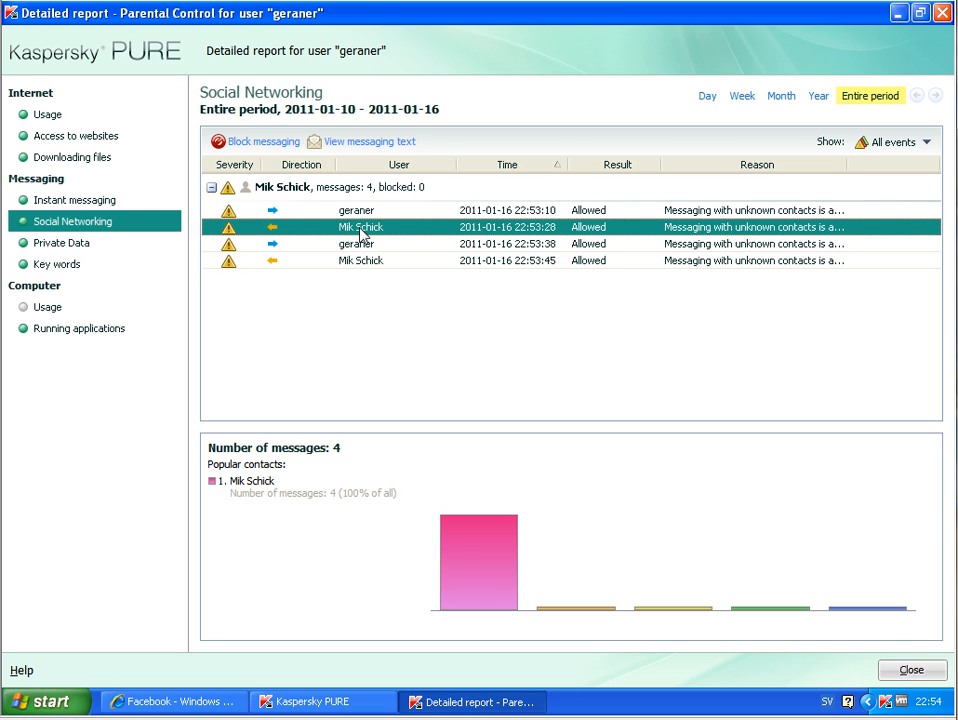
left_click(257, 142)
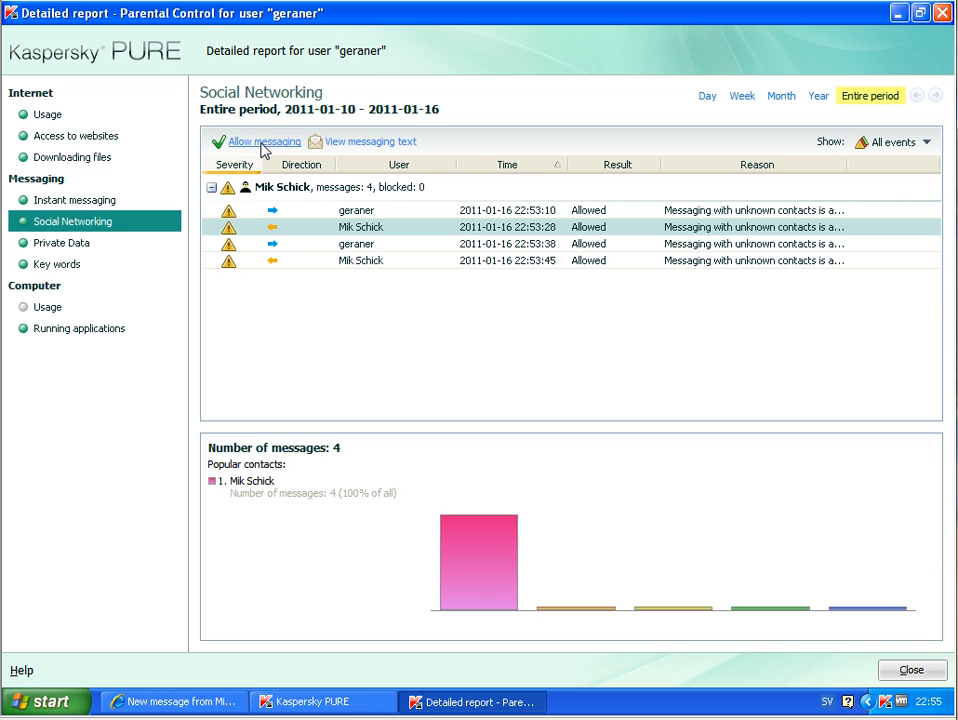
- Switch the contact's messaging permission to allowed and back to blocked
left_click(266, 188)
left_click(265, 144)
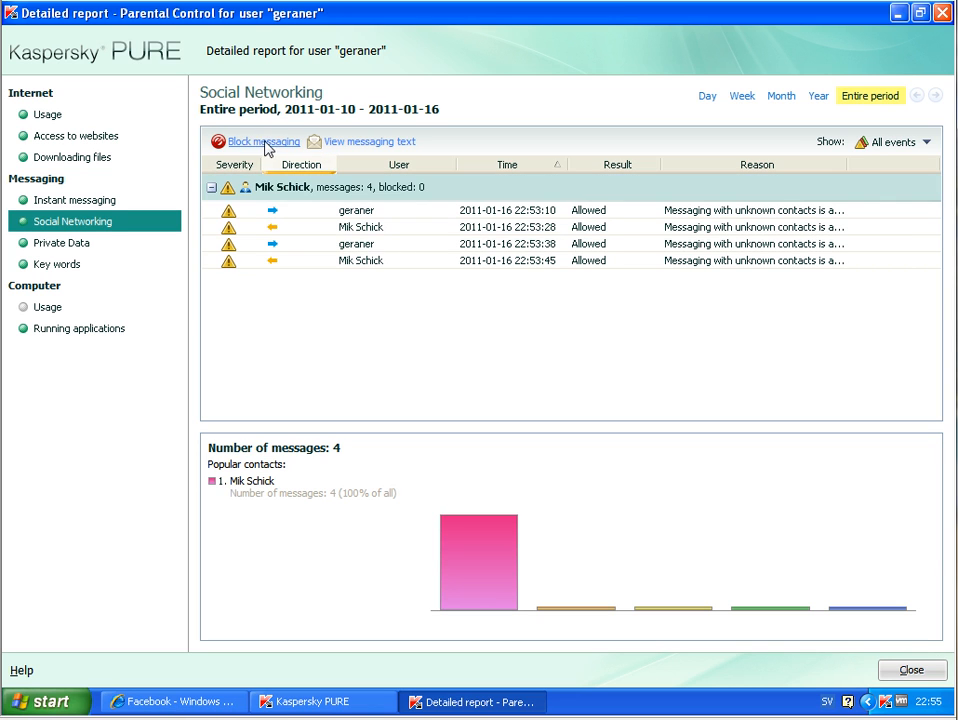
double_click(277, 190)
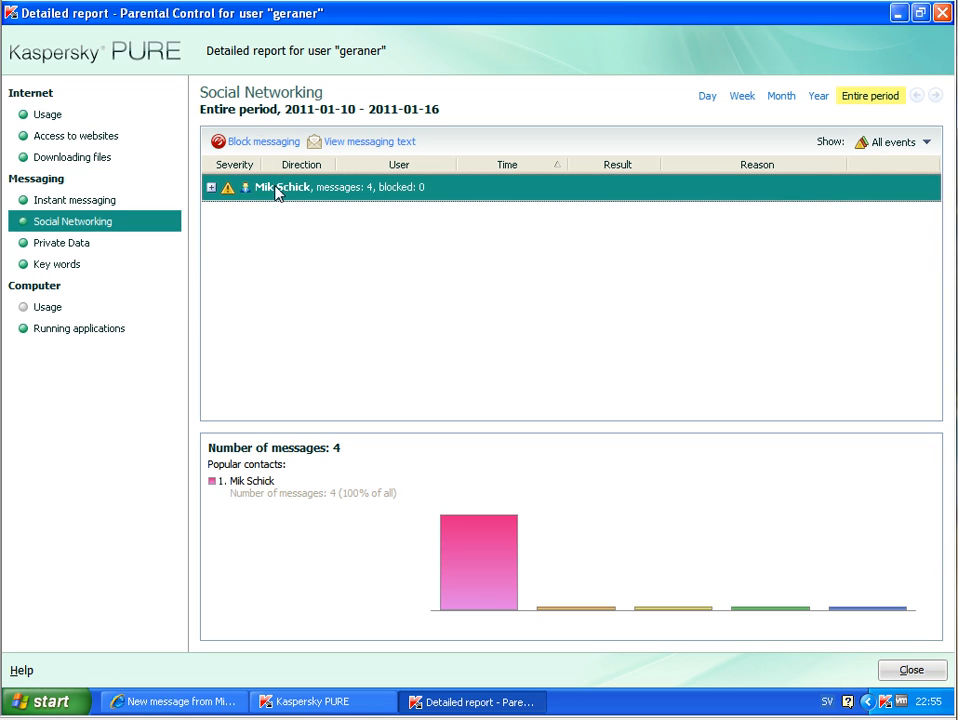
left_click(263, 143)
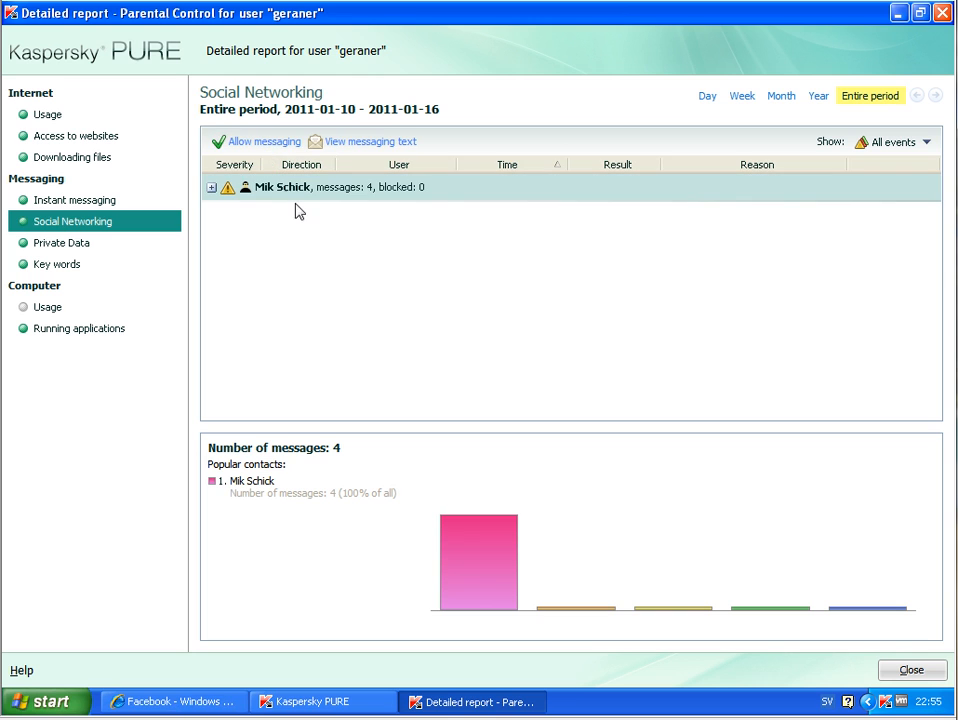
- Close the detailed report, switch to the maximized Facebook page in the browser, and send the blocked contact the message "Are you still there?"
left_click(211, 187)
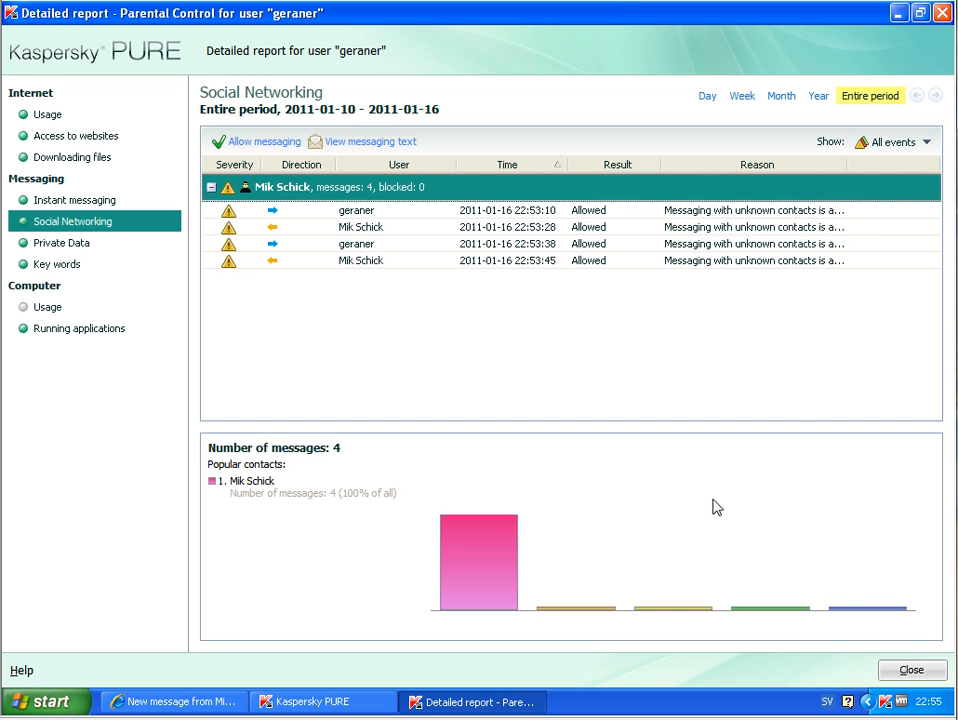
left_click(912, 671)
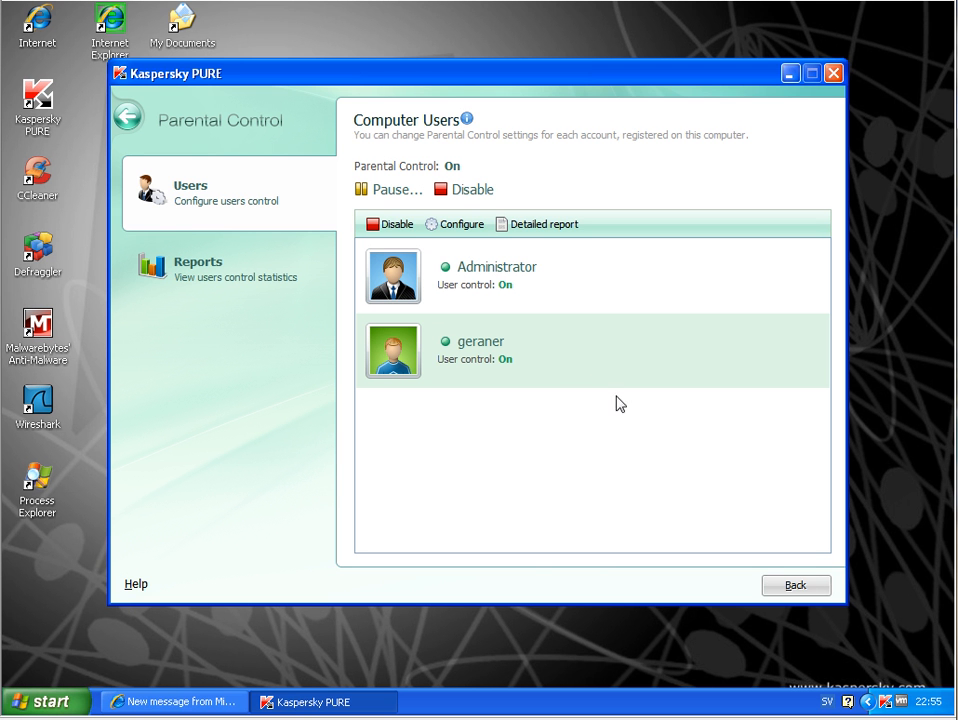
left_click(789, 73)
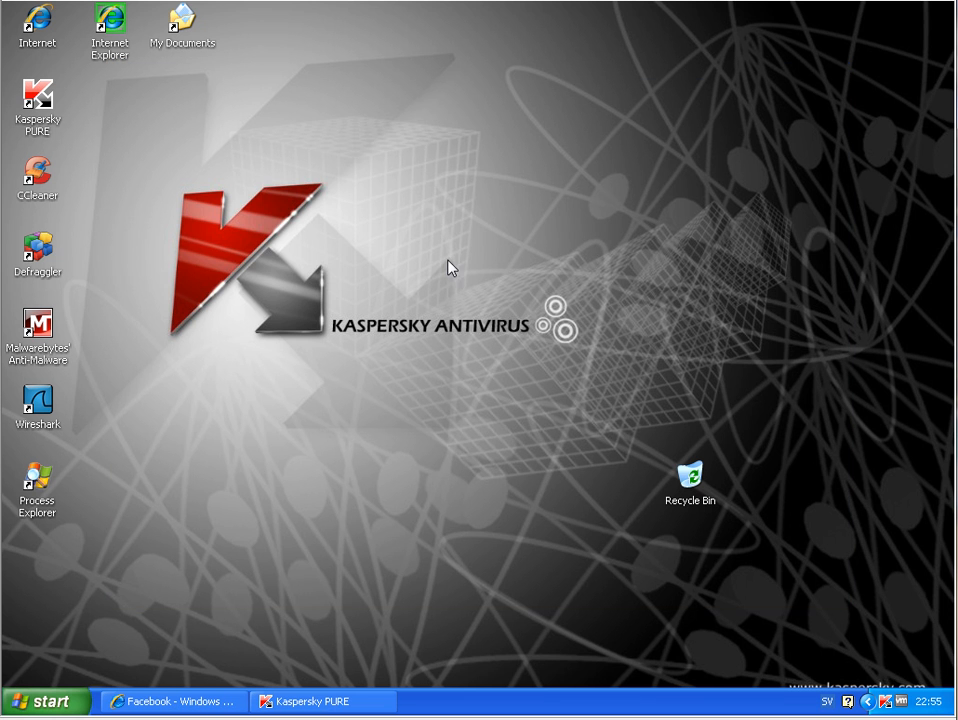
left_click(230, 703)
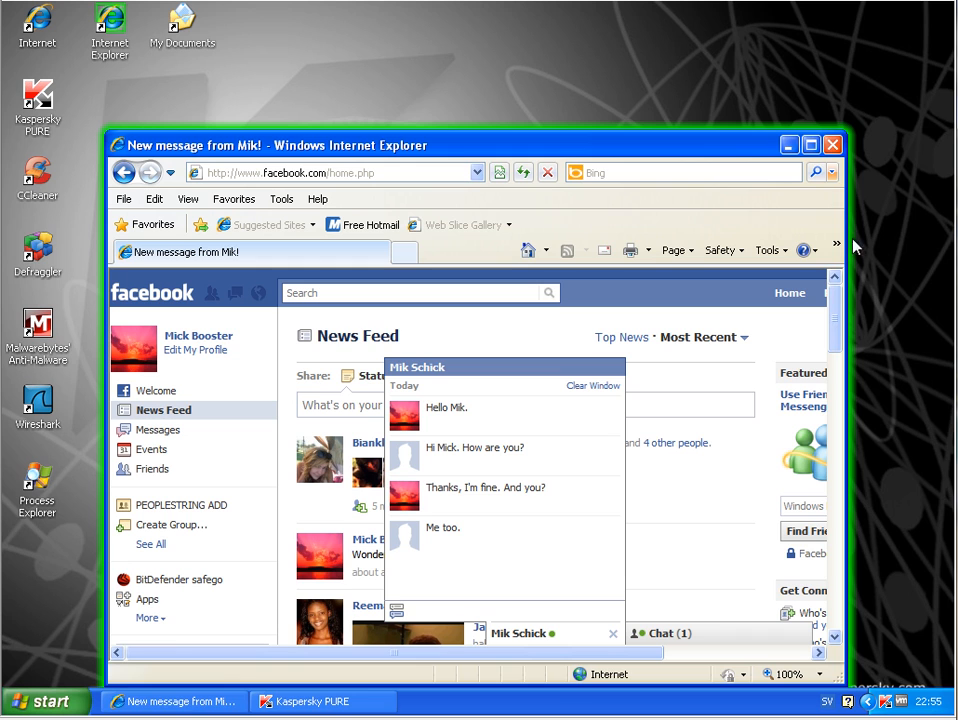
left_click(811, 145)
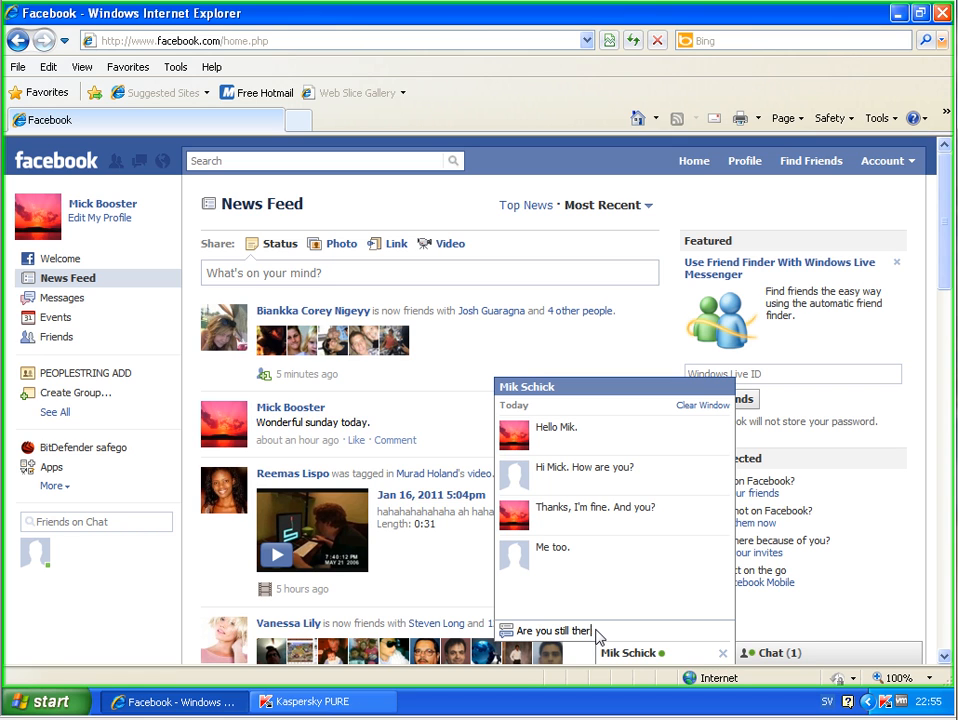
key("Return")
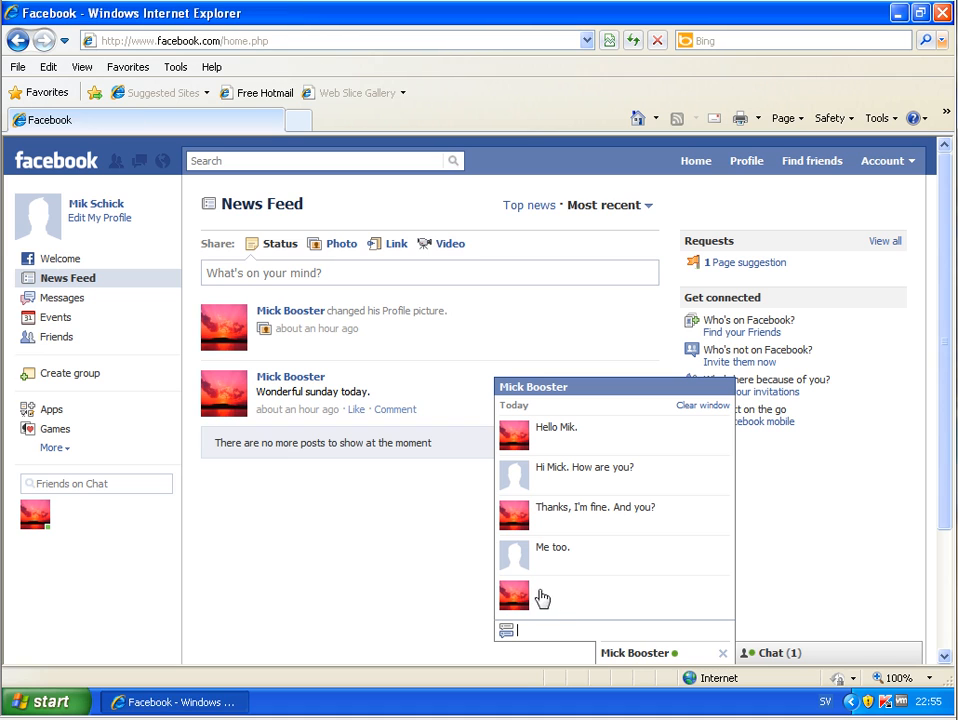
- Test the blocked chat from both accounts with "I don't see what you are writing.", "Hellooooo" and "??????????", and switch to Kaspersky PURE
left_click(578, 634)
type("I don't see that you are writing.")
key("Return")
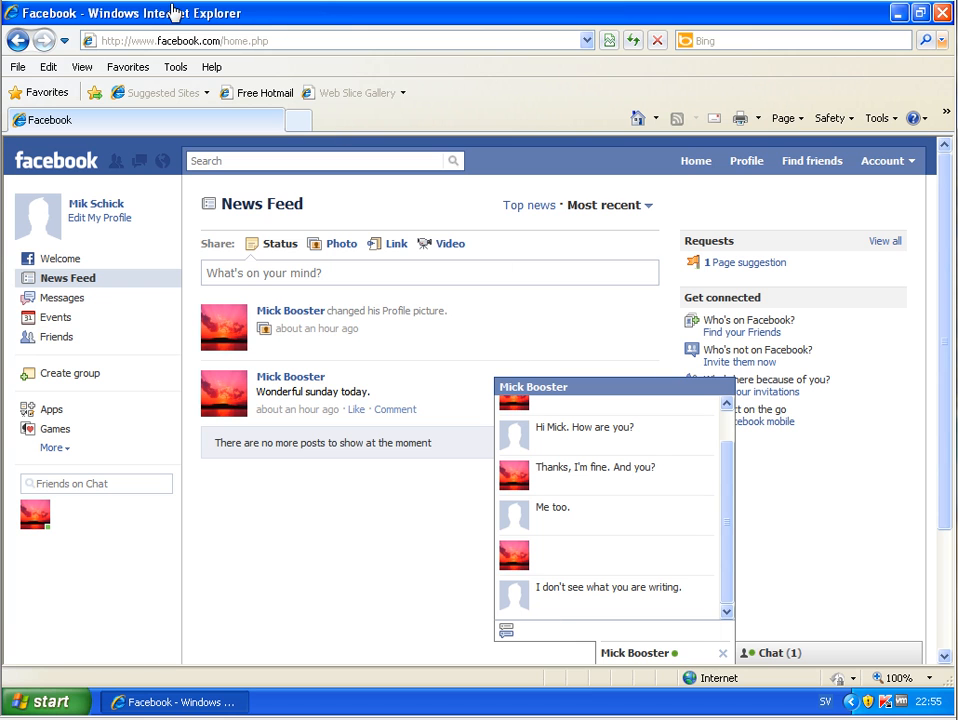
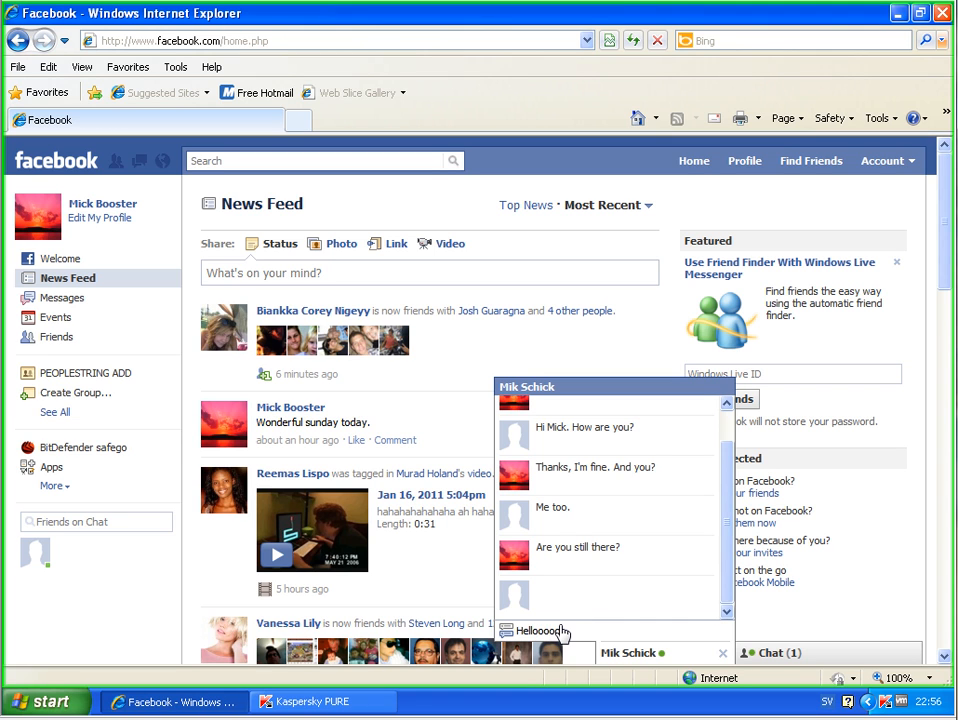
key("Return")
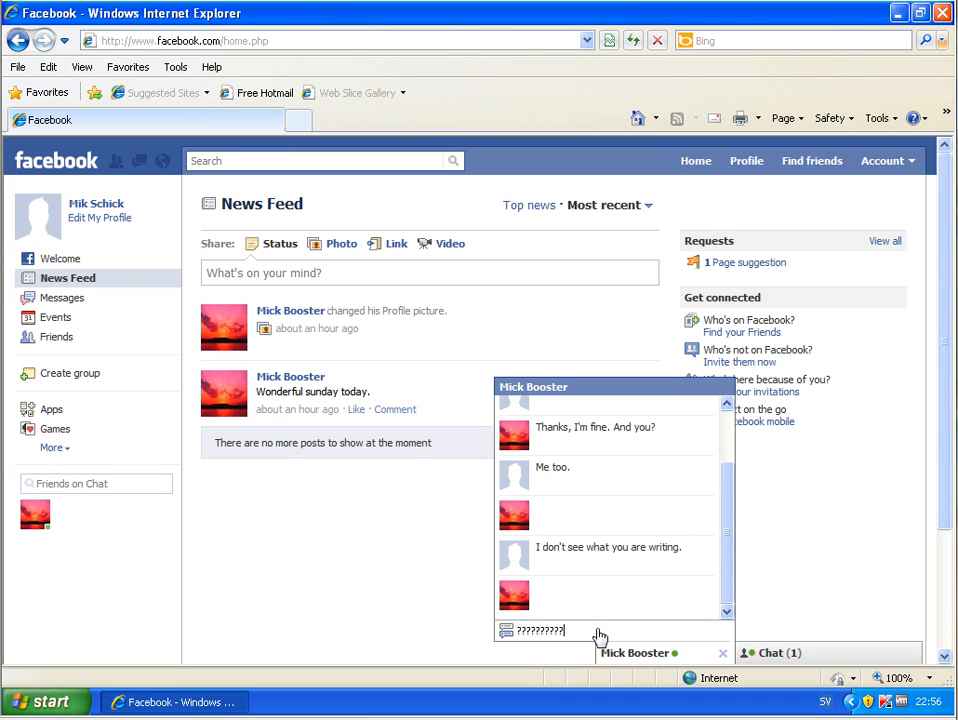
key("Return")
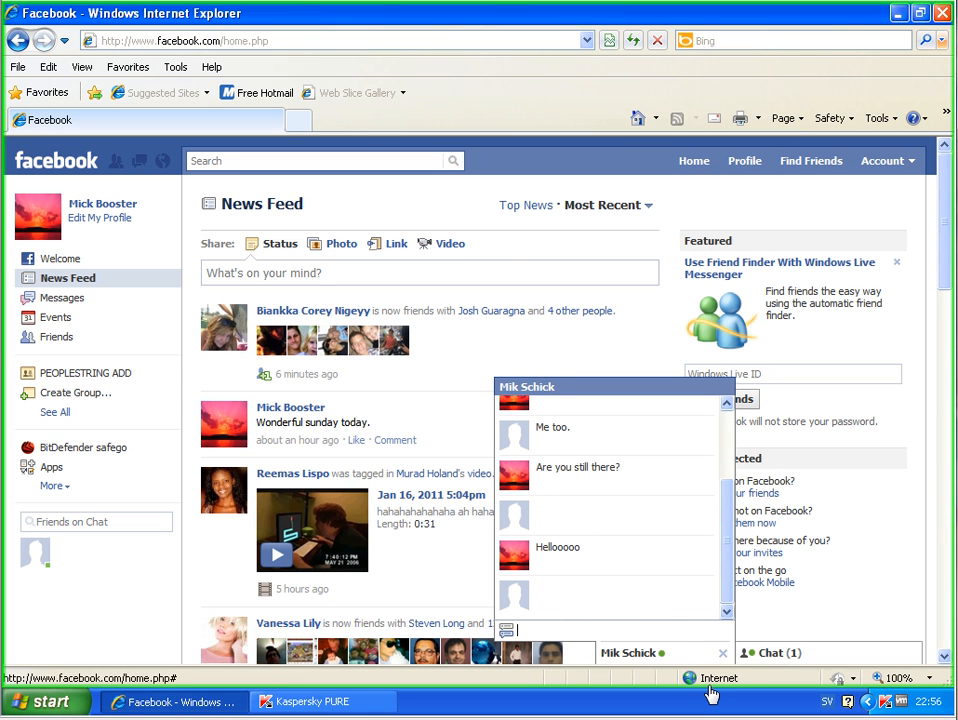
left_click(368, 703)
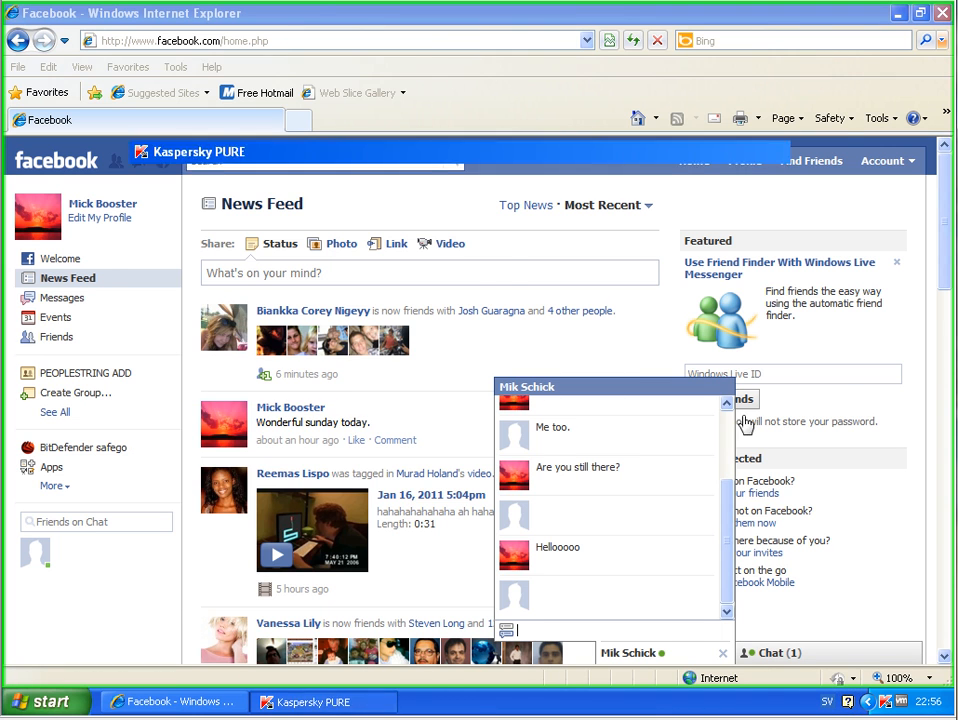
left_click(545, 224)
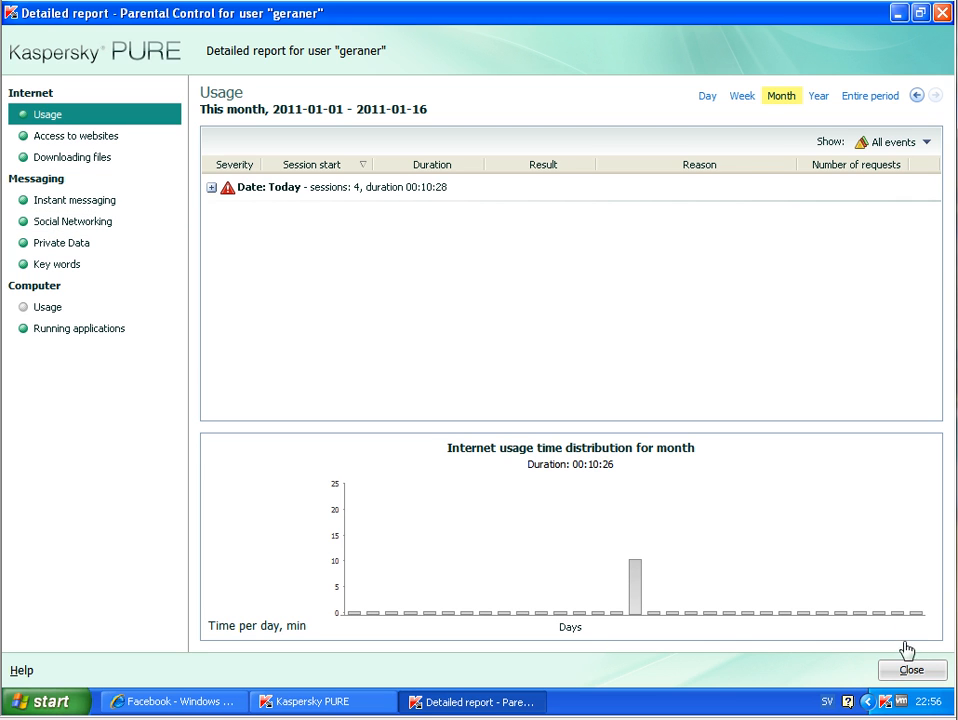
left_click(906, 668)
left_click(130, 119)
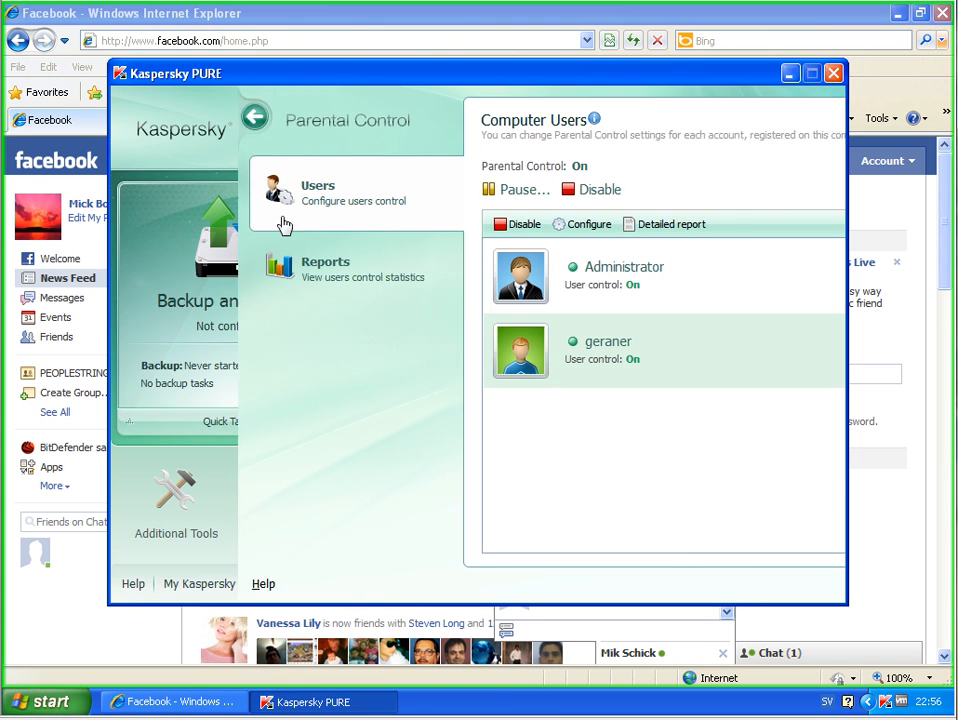
left_click(793, 336)
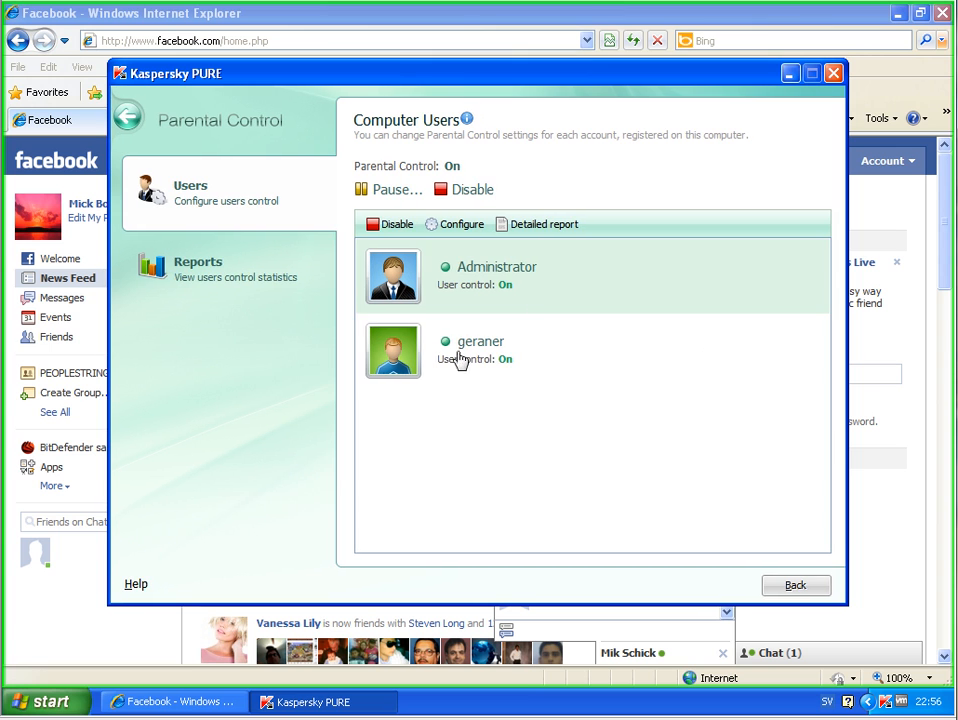
- Open the non-administrator user's detailed report, expand the contact's messages under Social Networking, and examine the blocked message entries
left_click(462, 360)
left_click(548, 226)
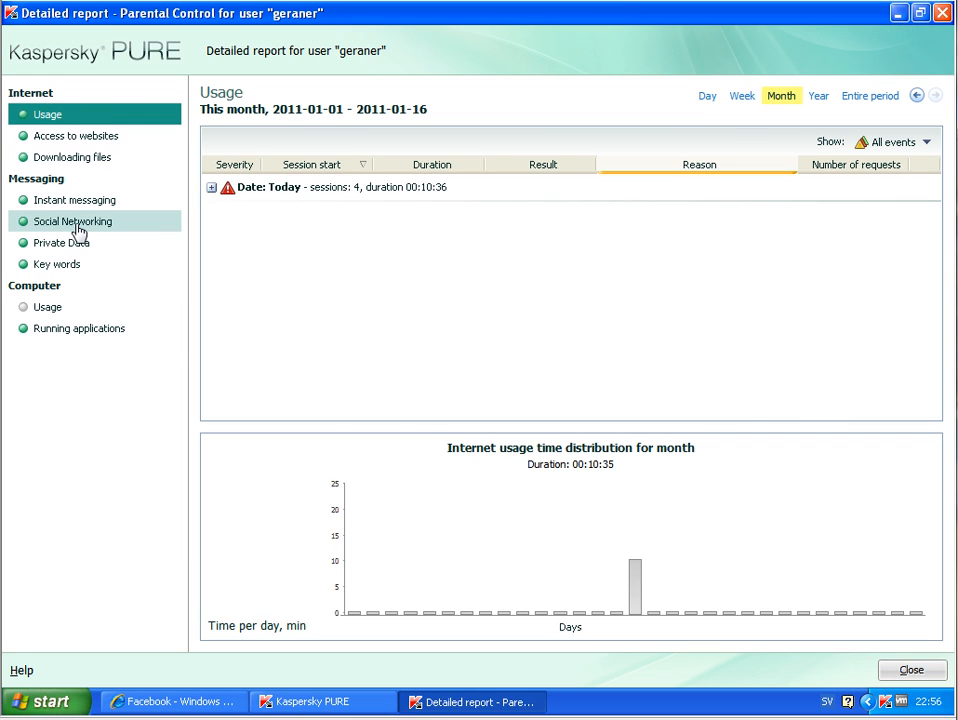
left_click(77, 230)
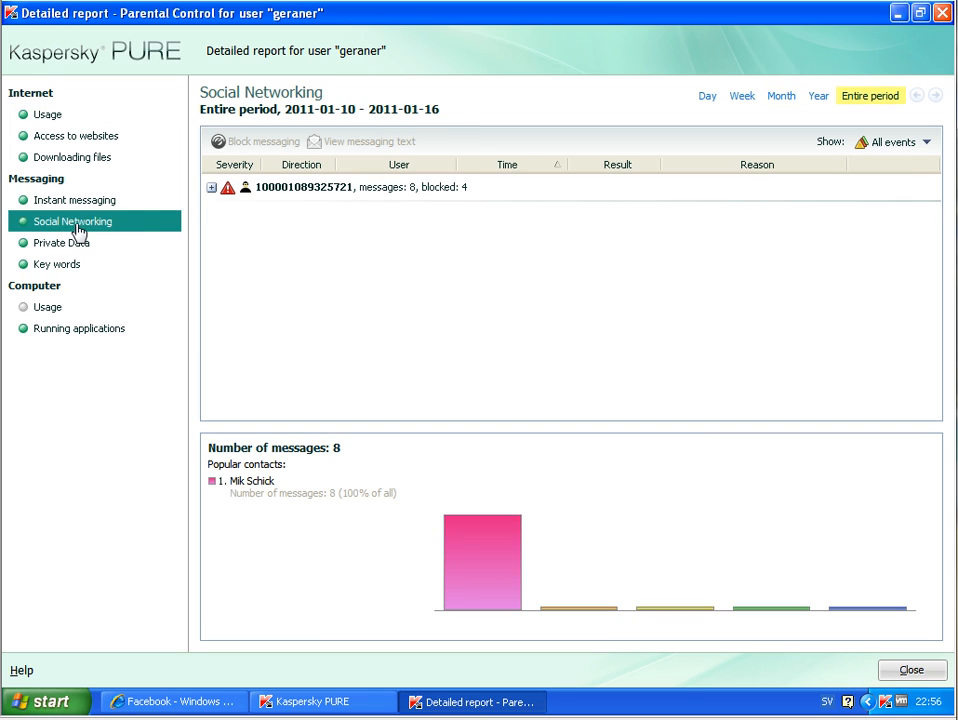
left_click(211, 187)
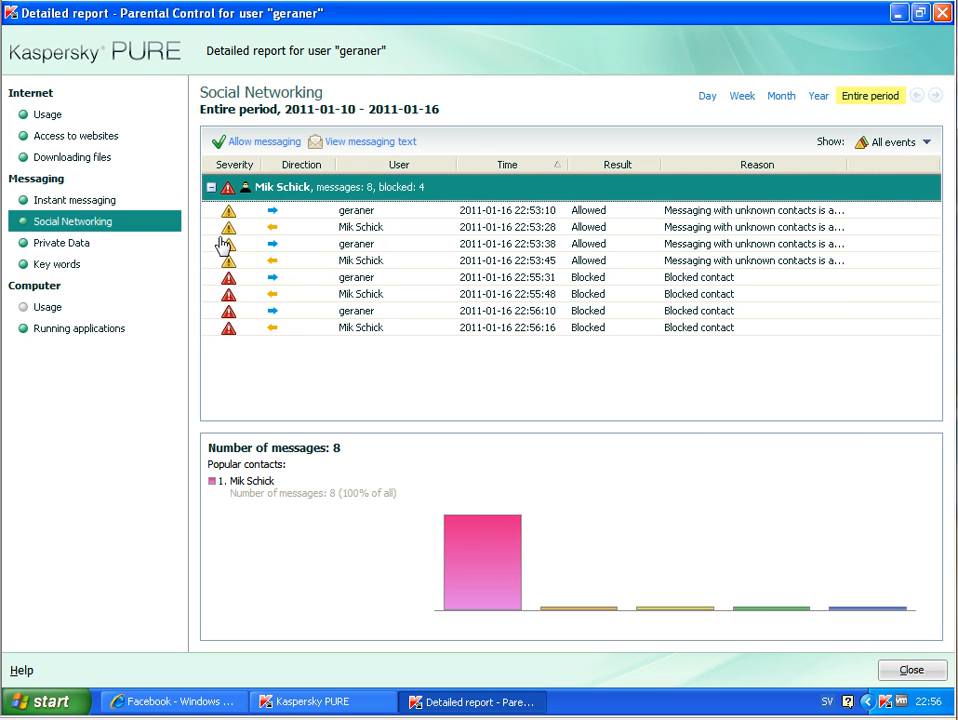
left_click(229, 286)
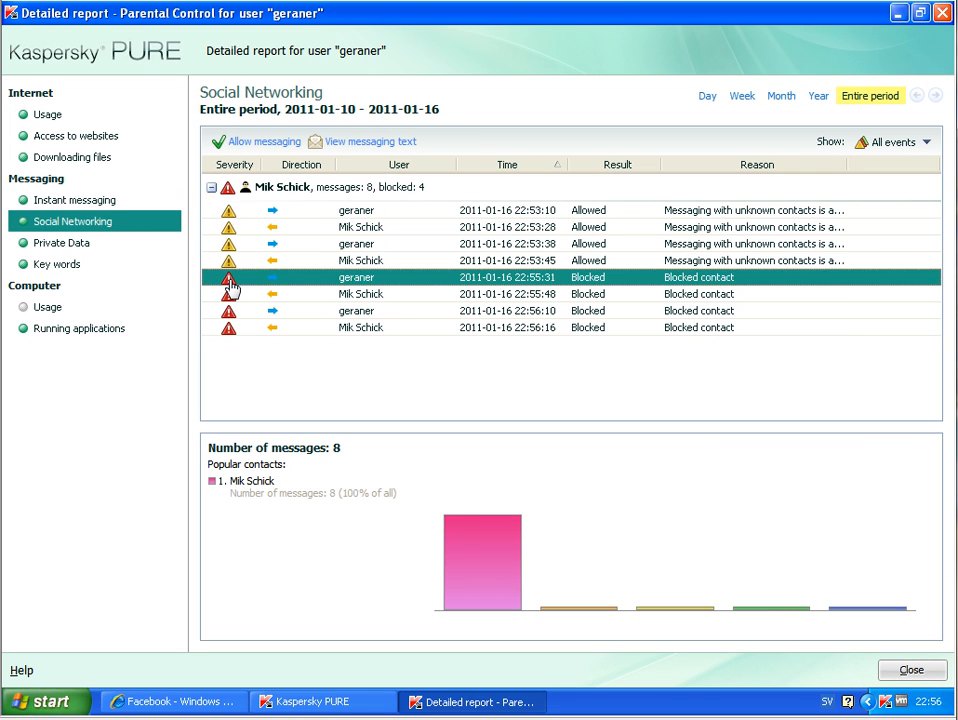
left_click(229, 295)
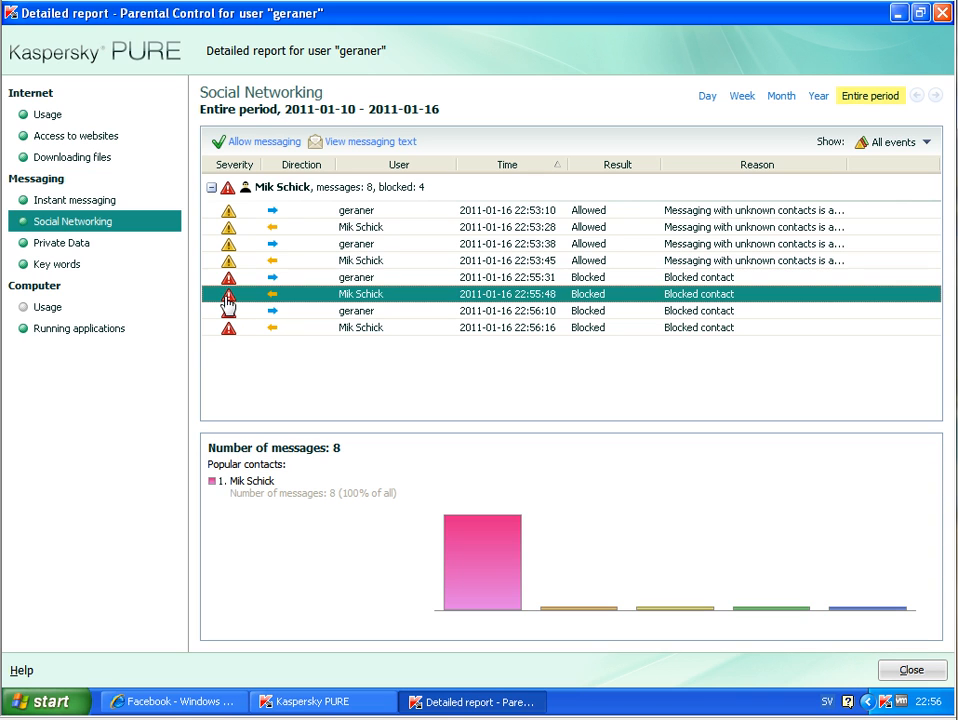
left_click(230, 327)
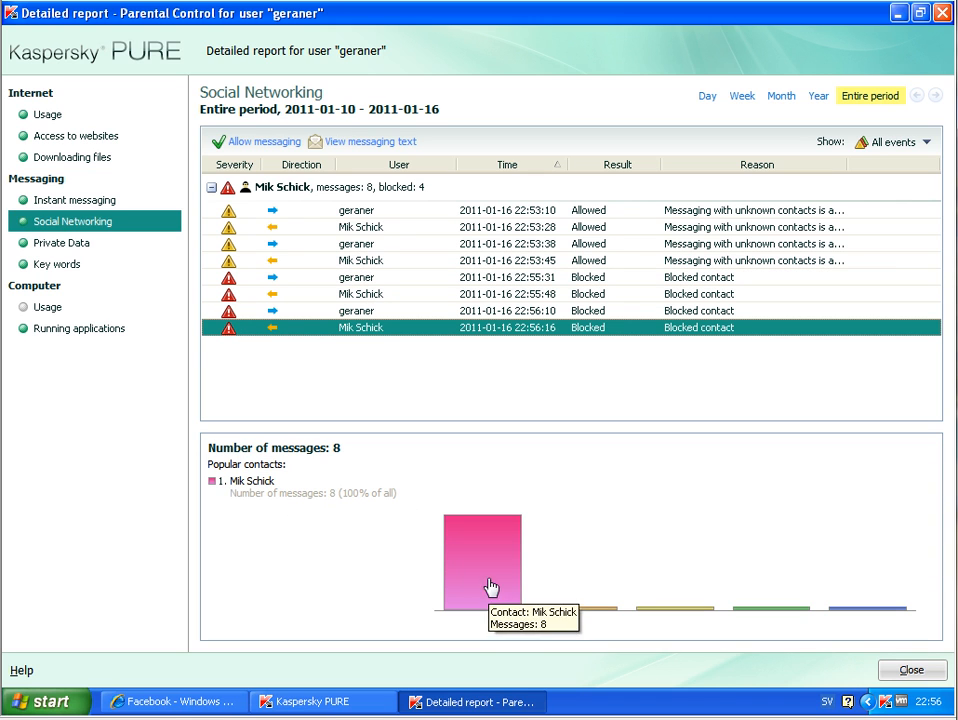
left_click(232, 286)
left_click(238, 310)
left_click(242, 326)
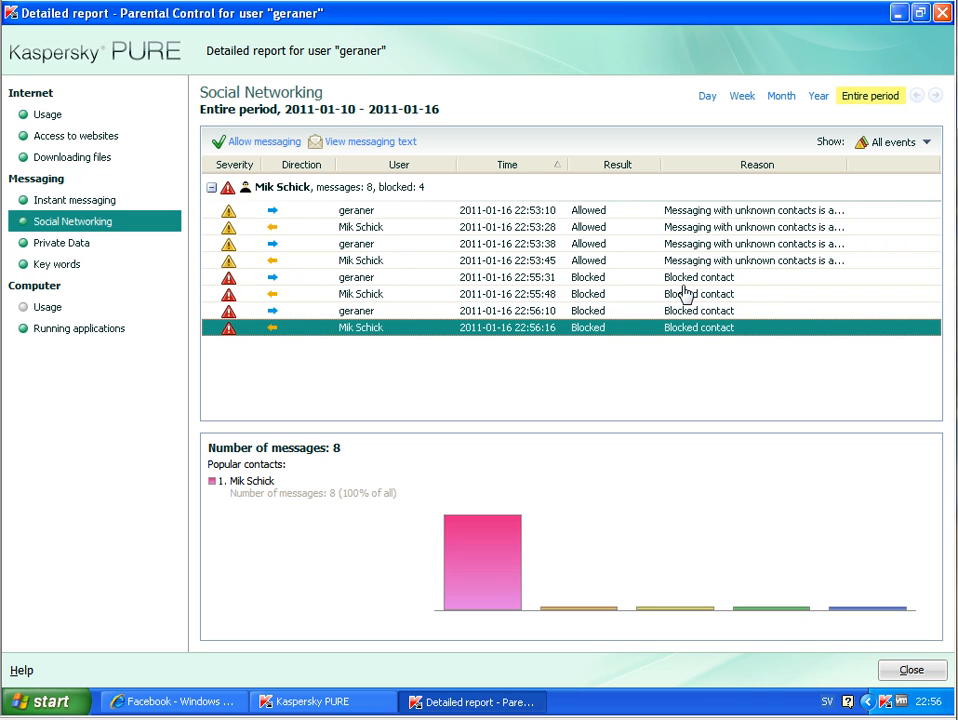
- Open the messaging text for the first blocked message and read the conversation through to its last entry
left_click(245, 279)
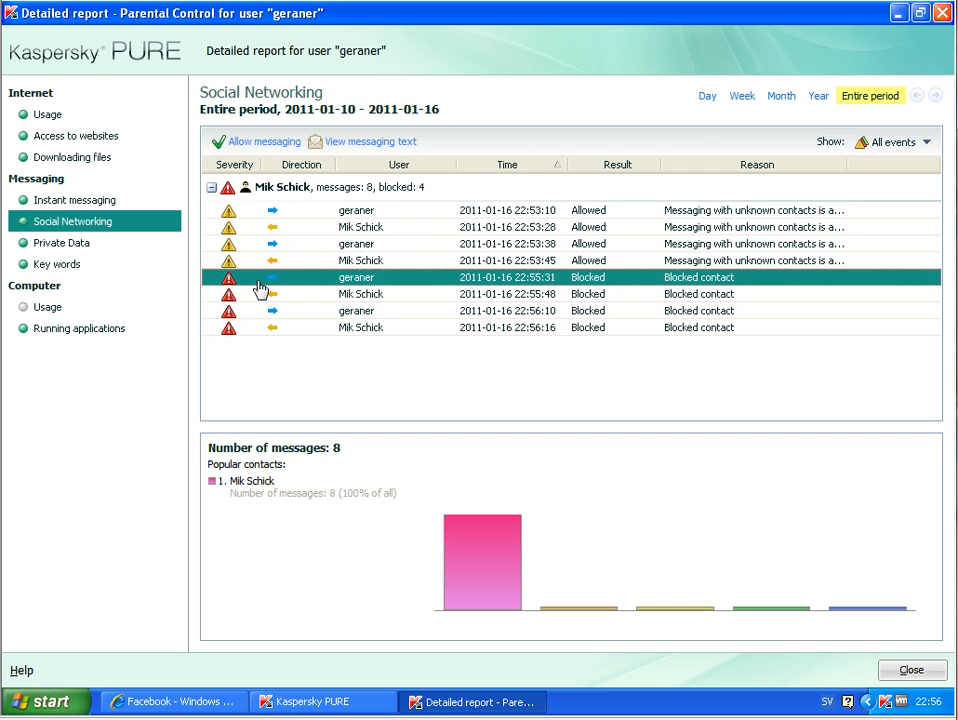
left_click(365, 141)
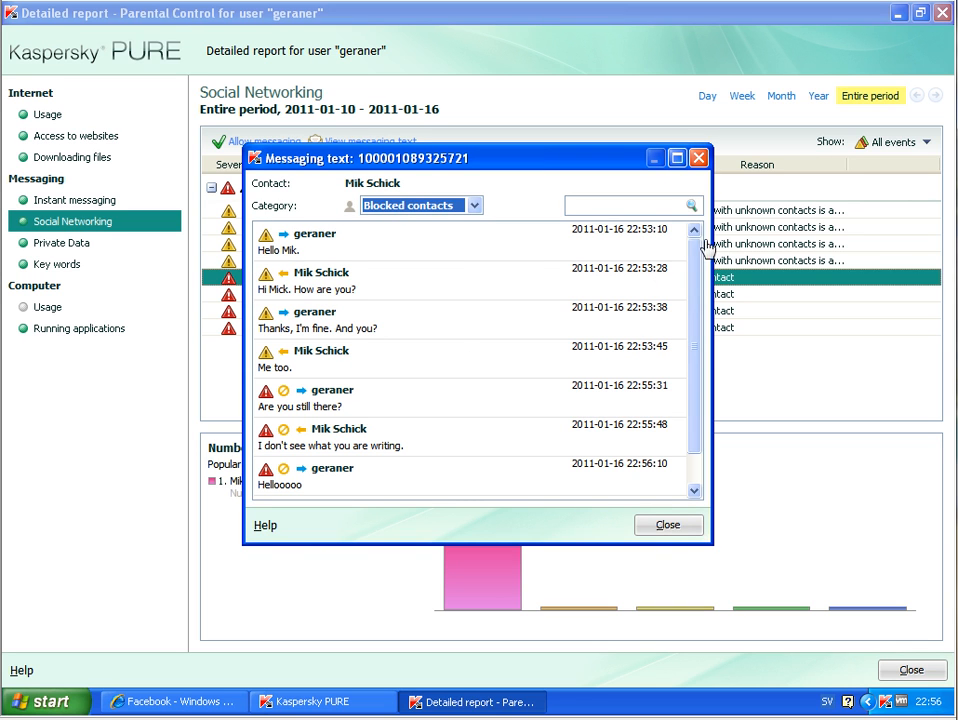
left_click_drag(701, 276, 695, 348)
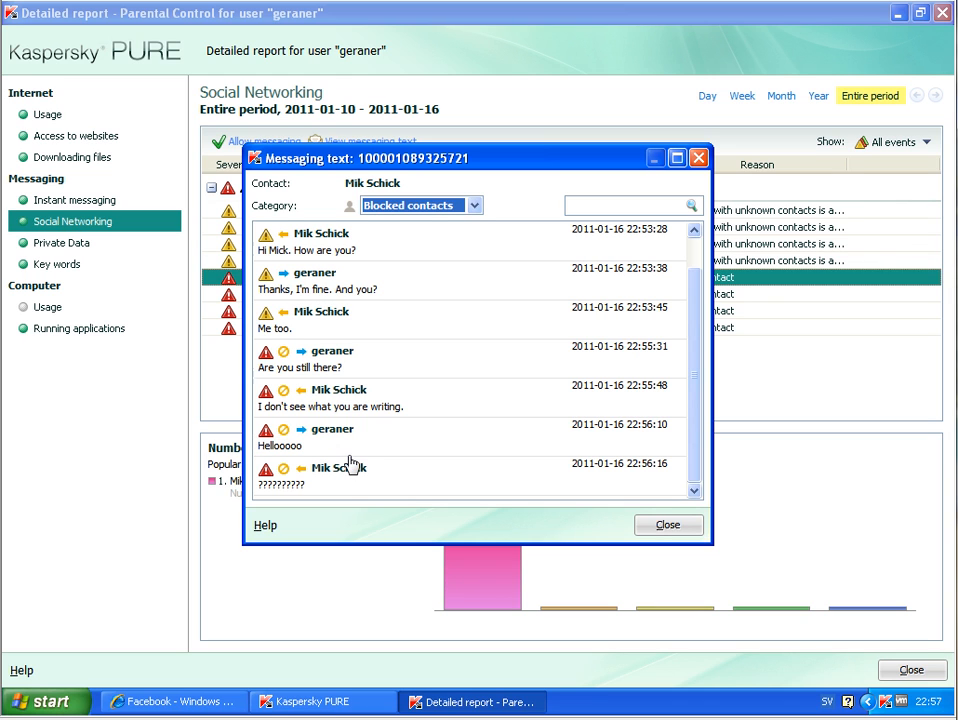
- Switch the contact's category to Allowed contacts, Unknown contacts and back to Blocked contacts, and close the messaging text
left_click(434, 205)
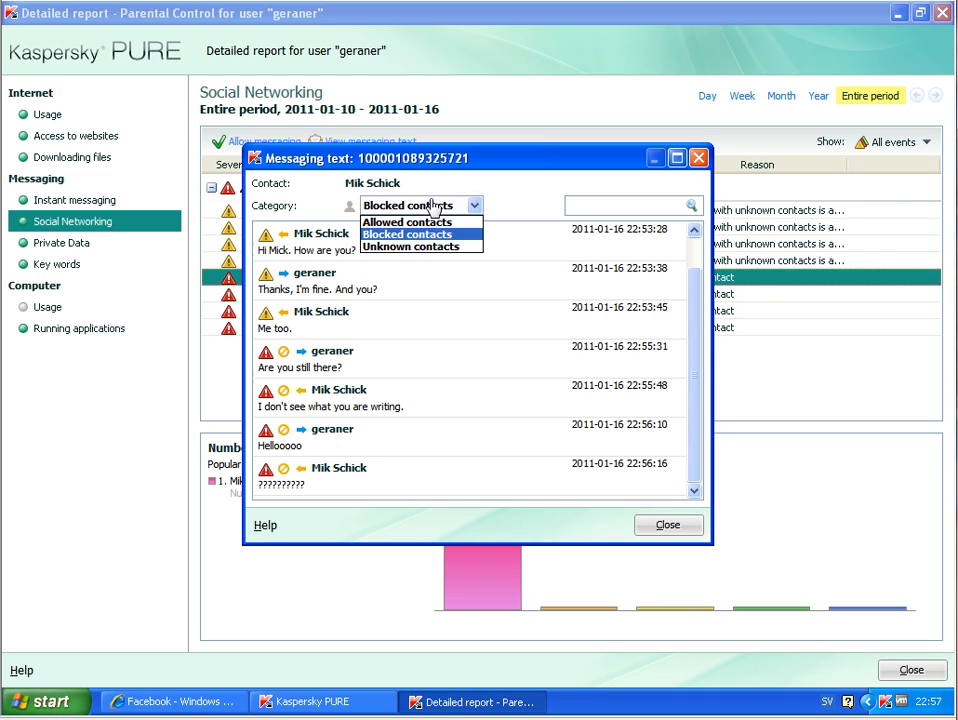
left_click(420, 222)
left_click(434, 207)
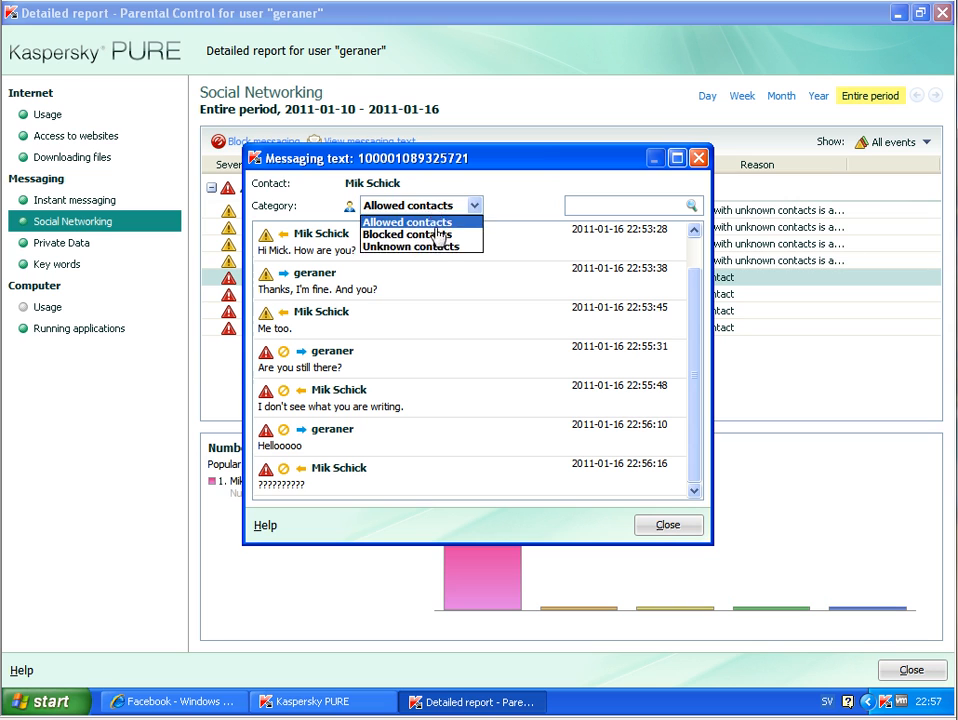
left_click(437, 247)
left_click(436, 206)
left_click(426, 234)
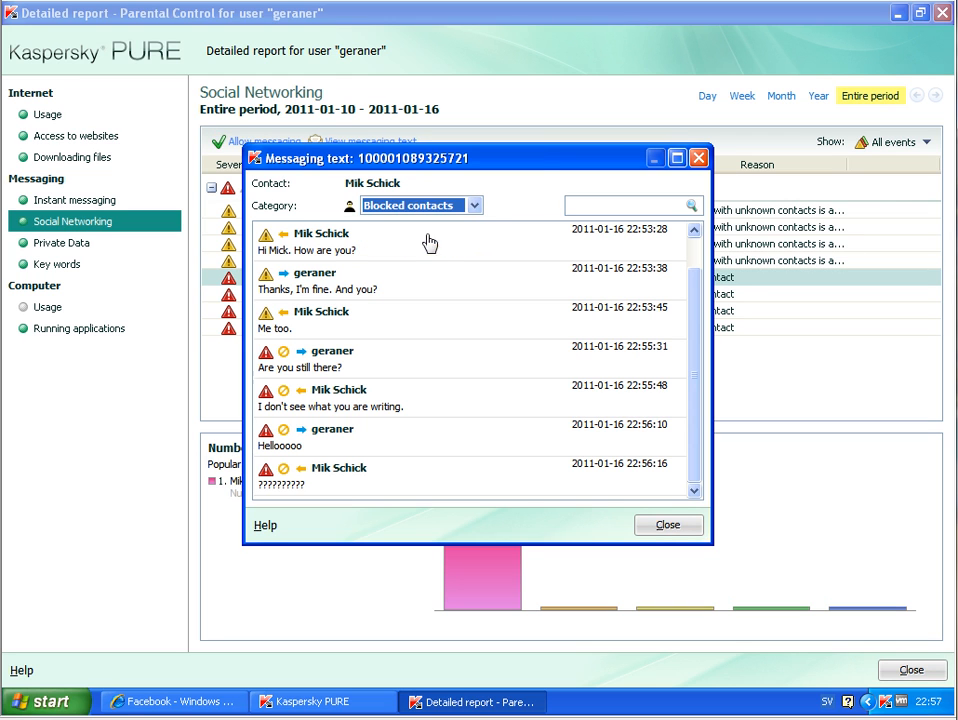
left_click(655, 528)
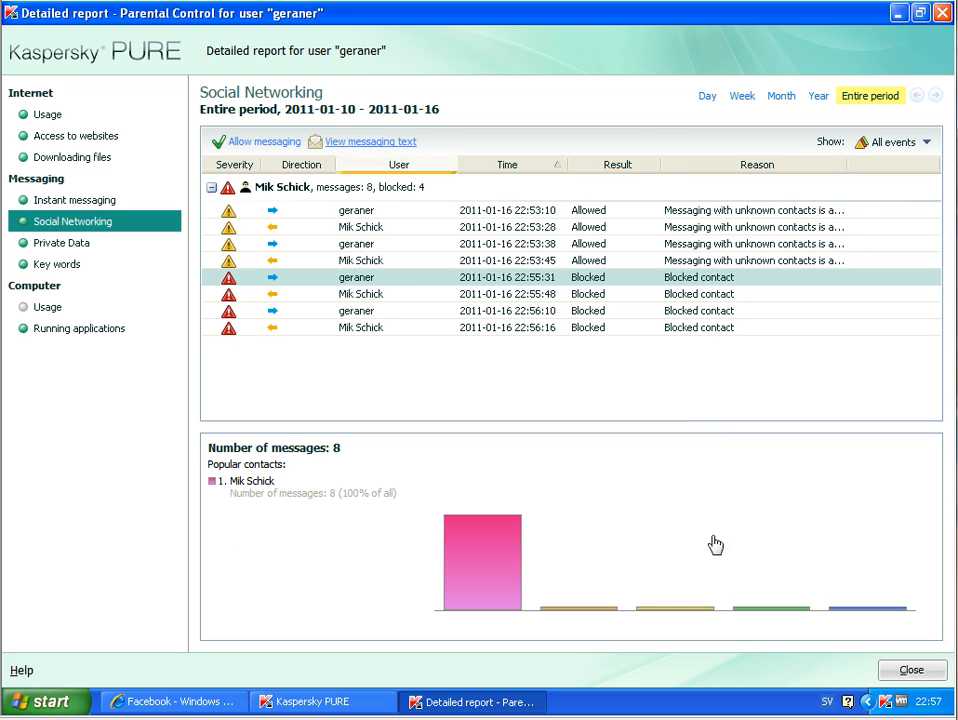
- View the Instant messaging report, and examine the allowed and blocked contact lists in the non-administrator user's Instant Messaging settings without saving
left_click(80, 200)
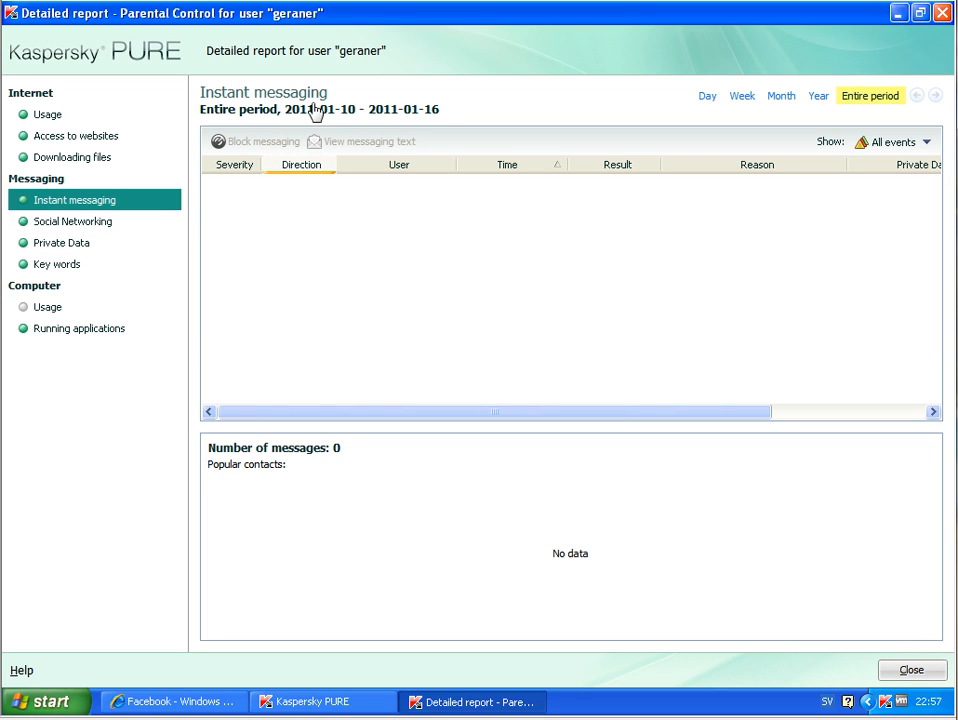
left_click(911, 670)
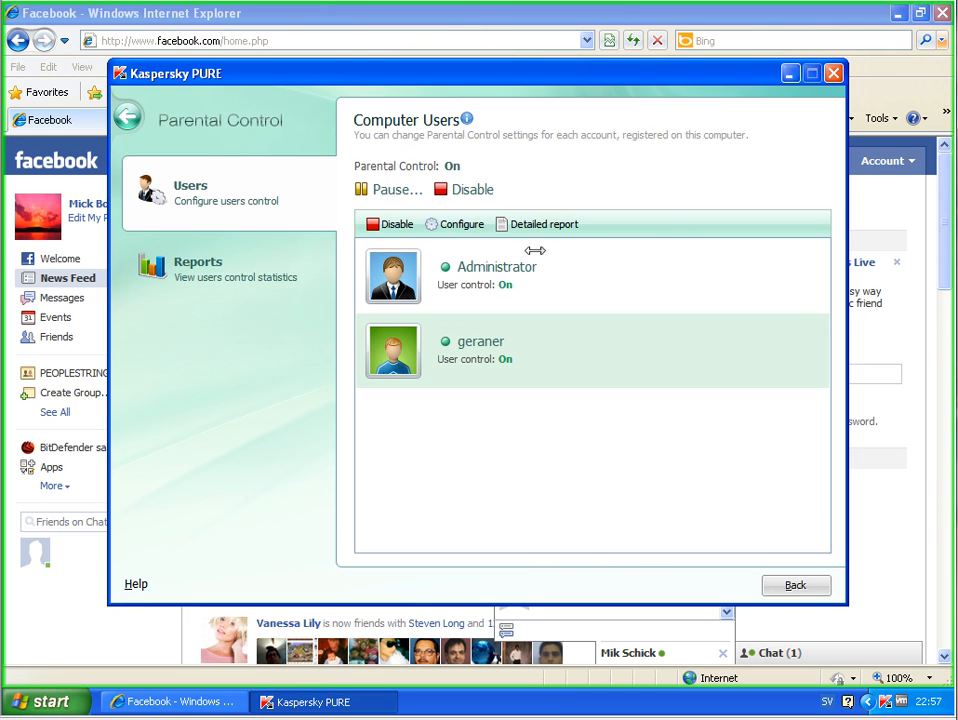
left_click(445, 224)
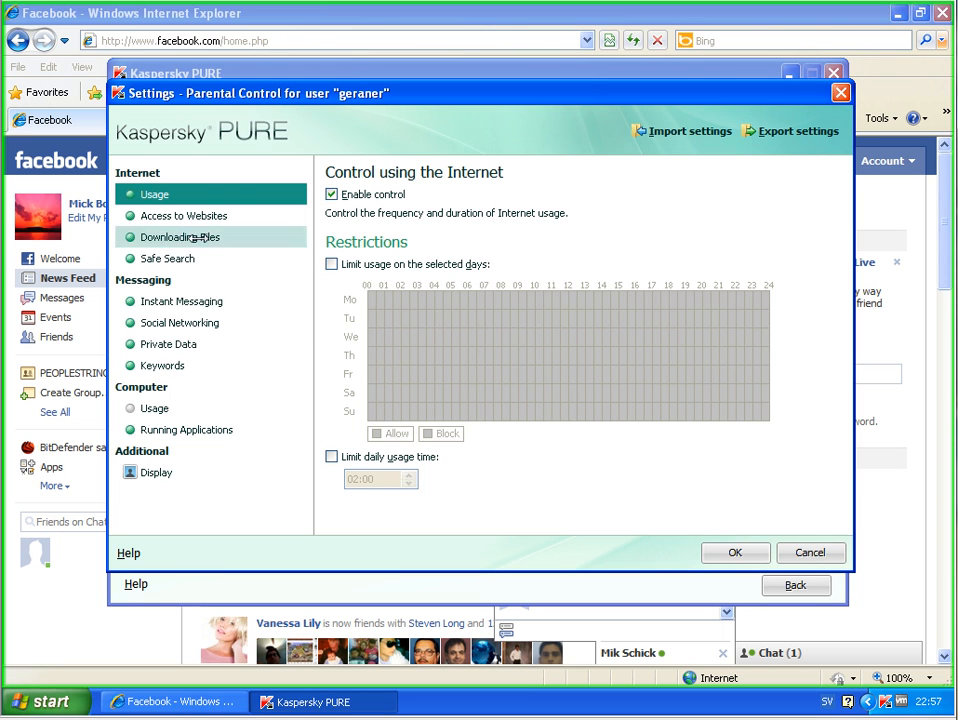
left_click(150, 300)
left_click(382, 311)
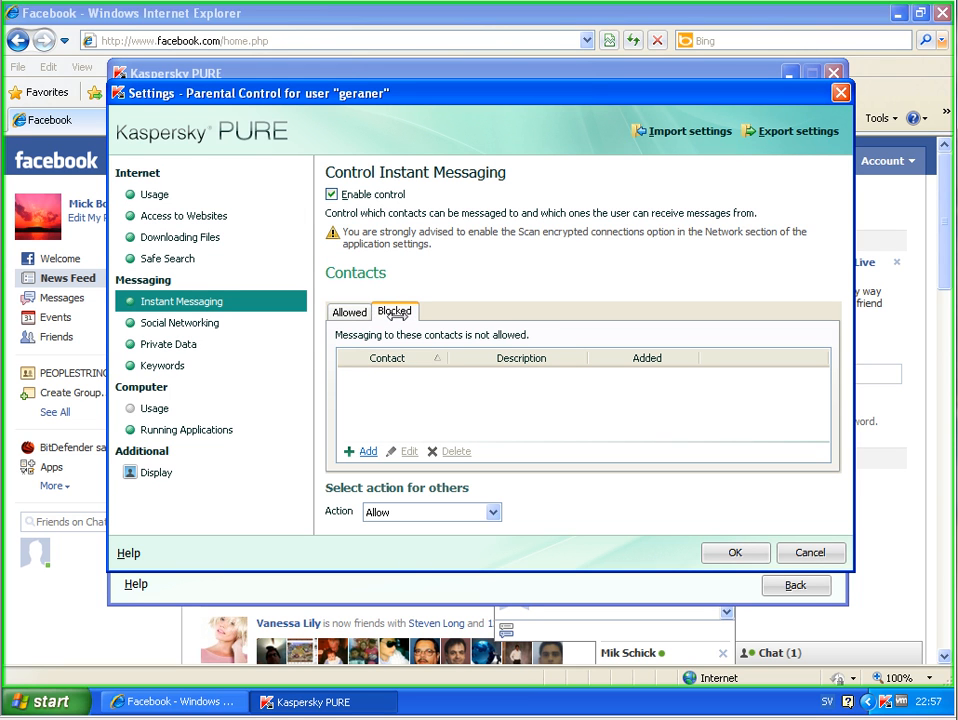
left_click(350, 312)
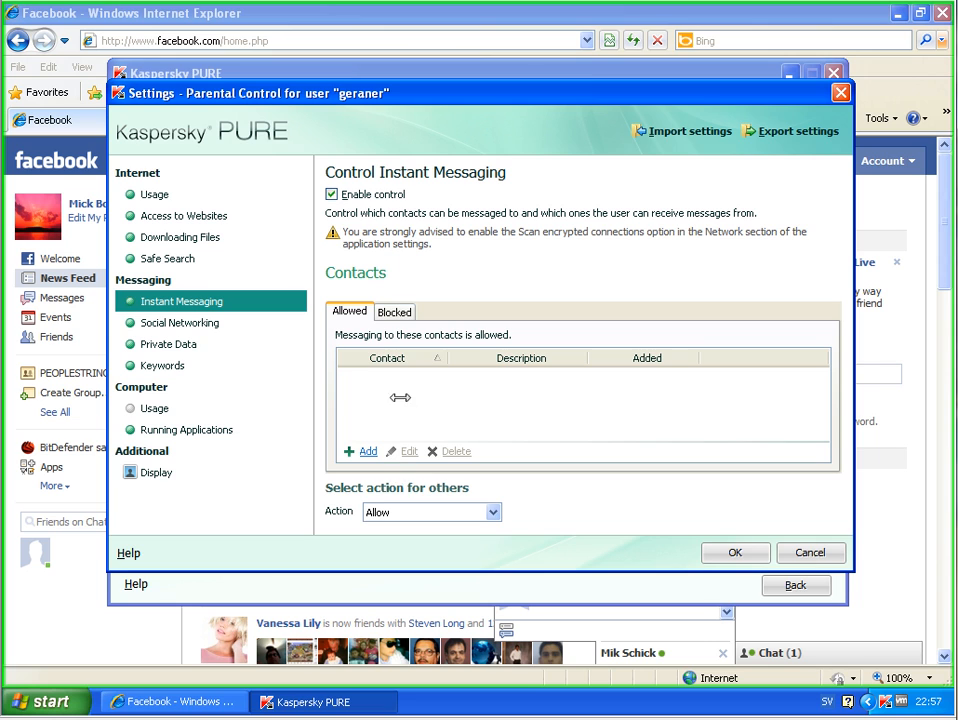
left_click(394, 312)
left_click(360, 312)
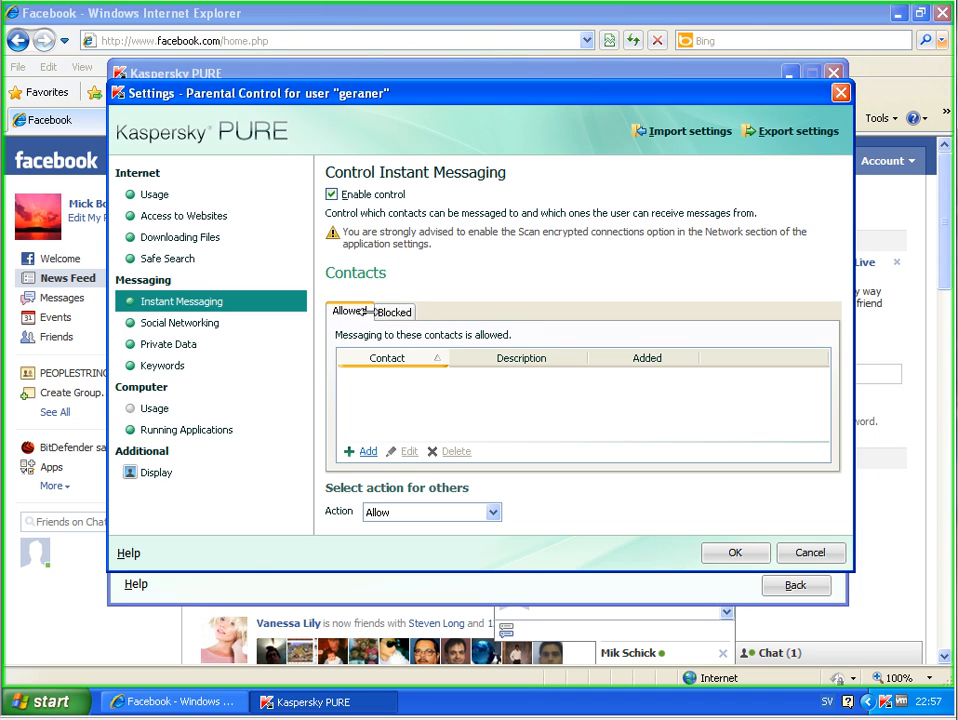
left_click(394, 312)
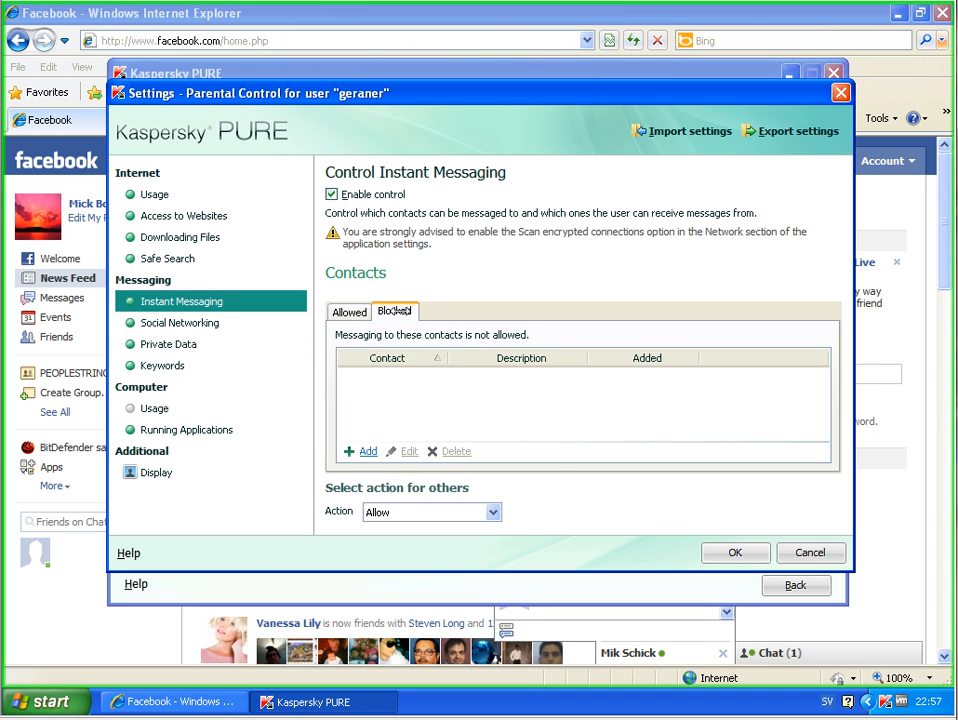
left_click(808, 552)
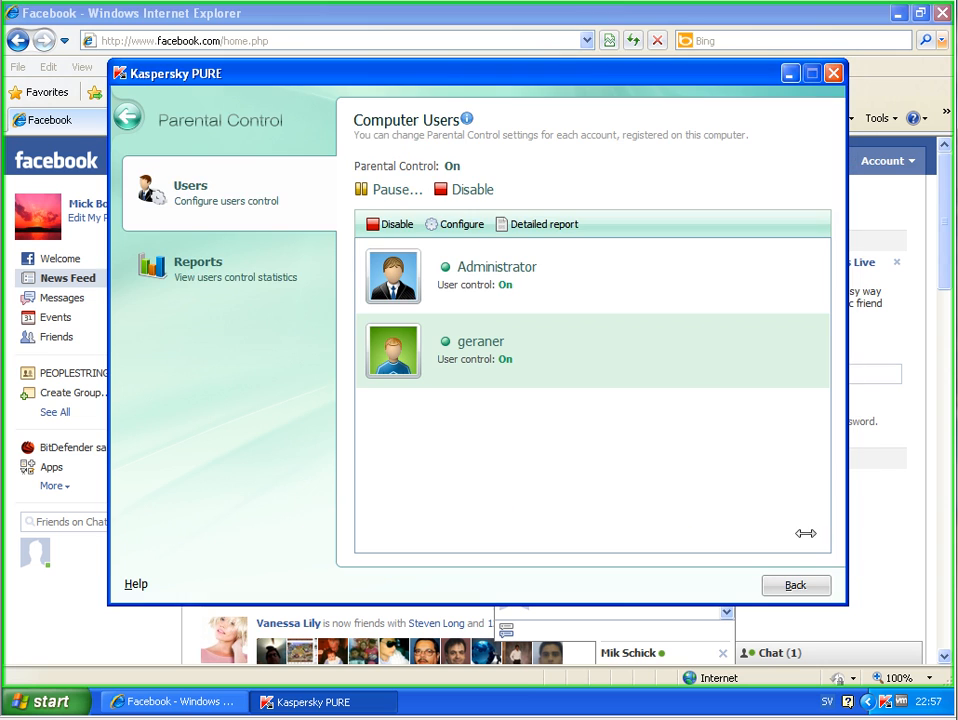
- Reopen the non-administrator user's detailed report, view its Instant messaging section for the entire period, and close the report
left_click(541, 224)
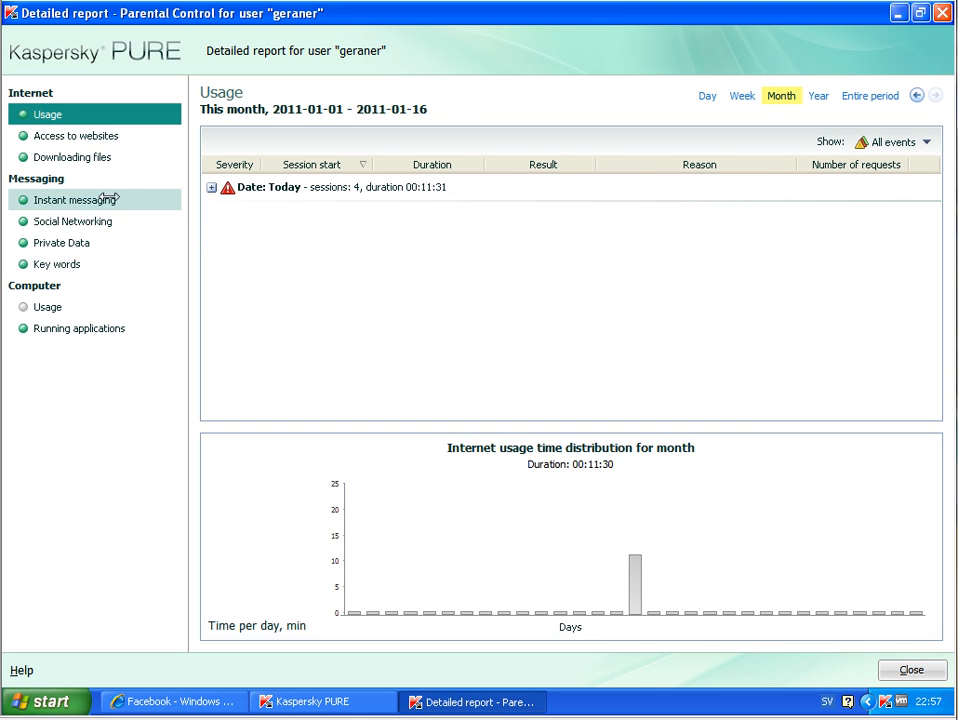
left_click(72, 200)
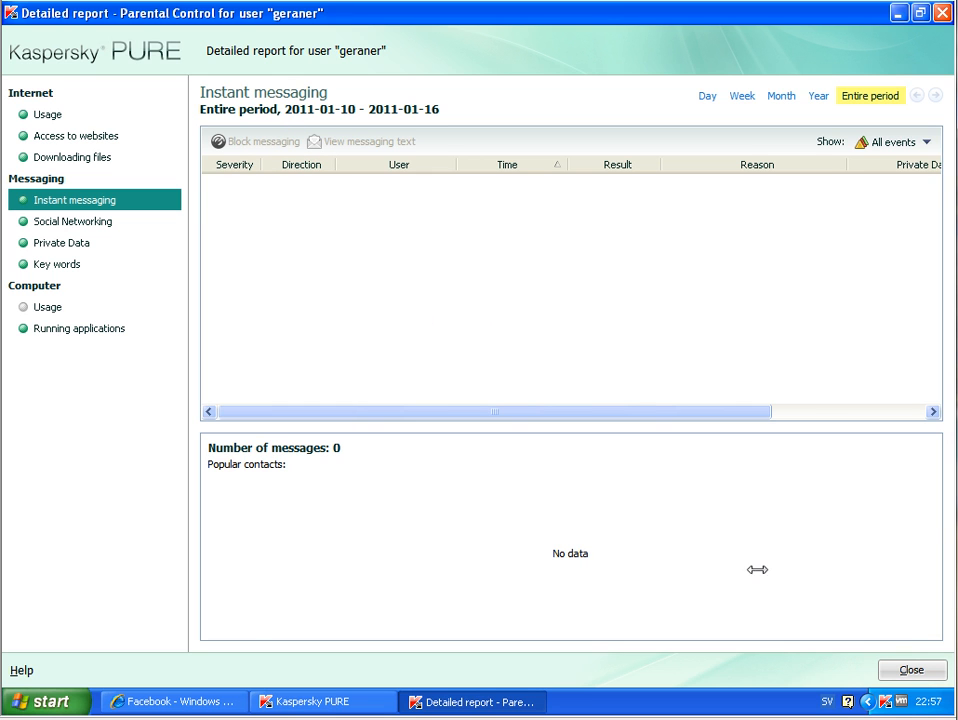
left_click(911, 670)
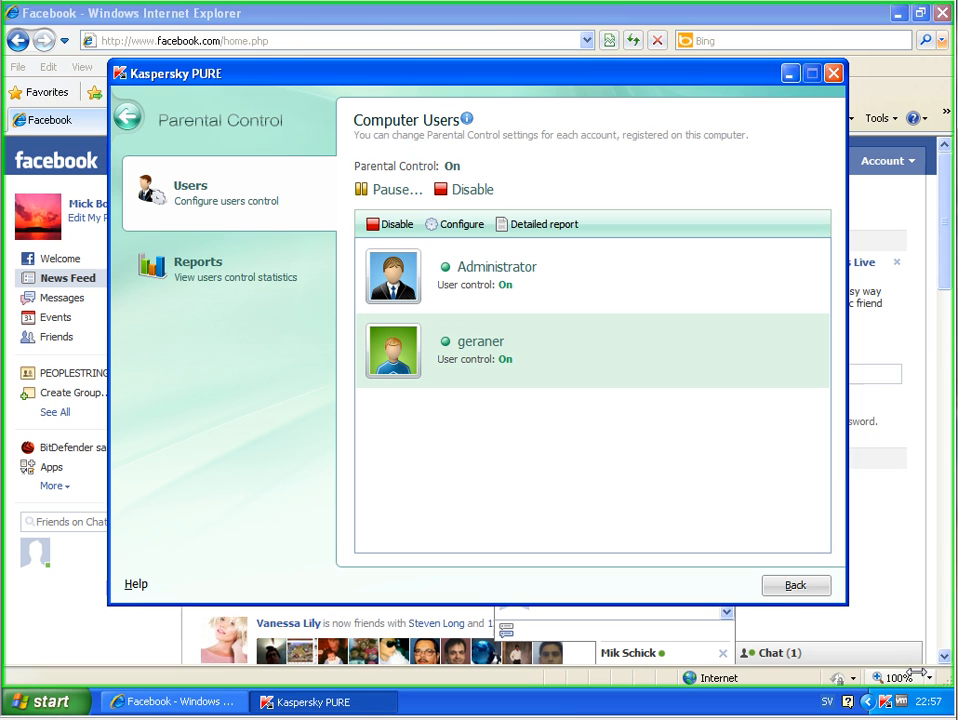
- Open Home Network Control without completing its configuration wizard, view its Parental Control section, and return to the main window
left_click(792, 583)
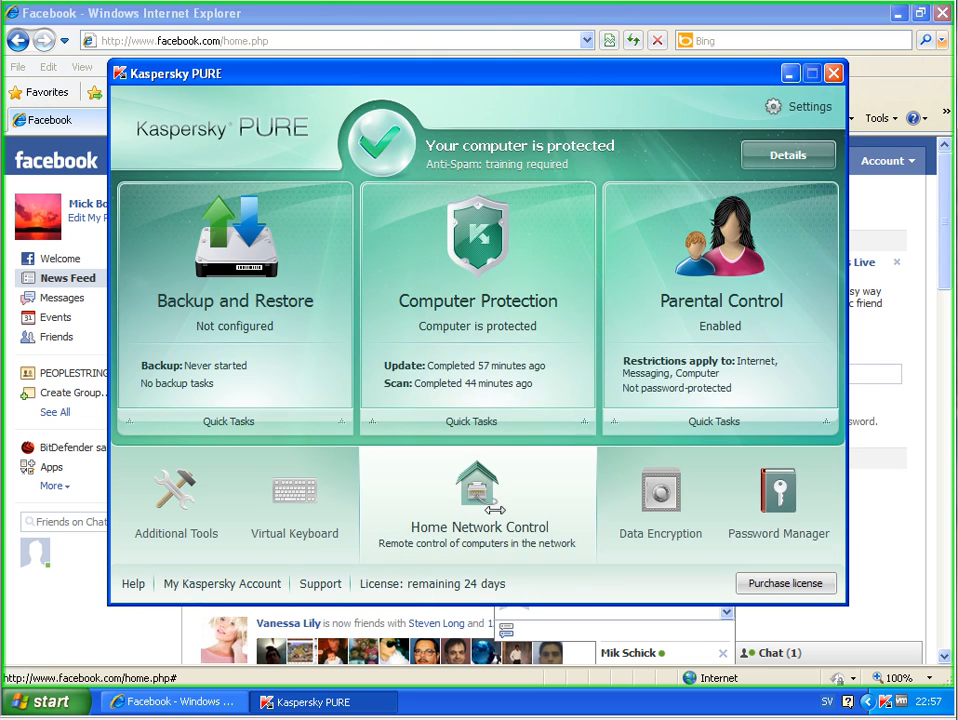
left_click(494, 510)
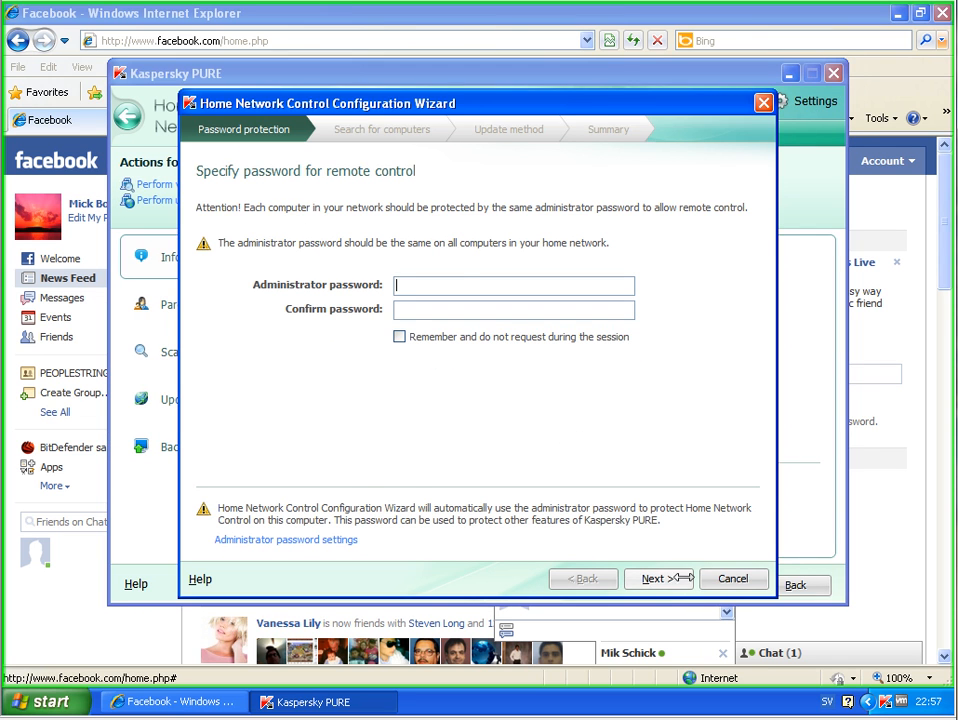
left_click(730, 578)
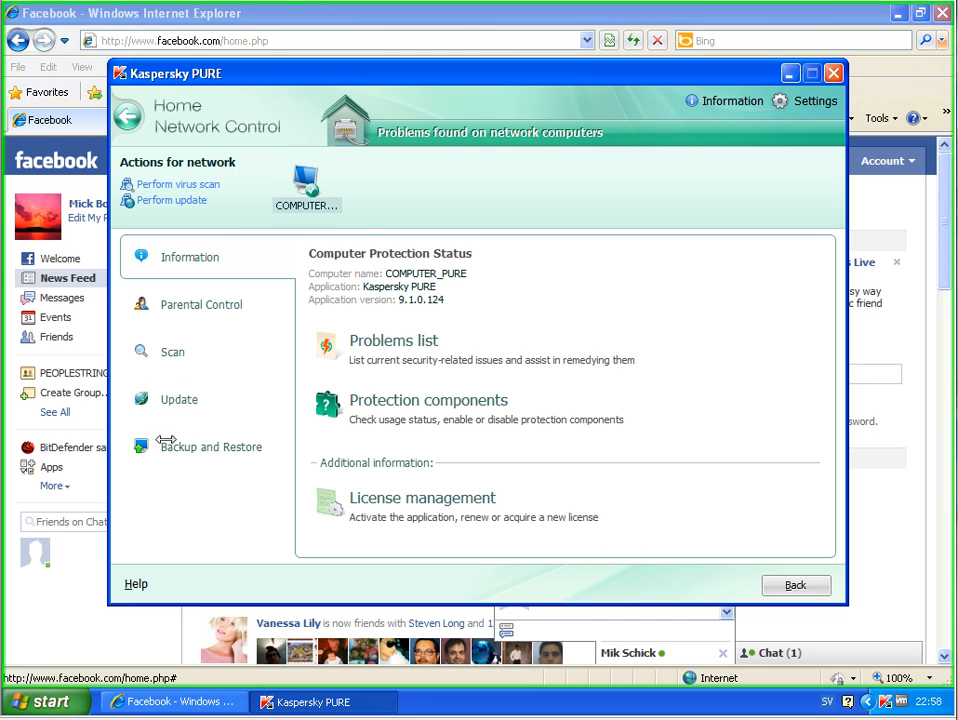
left_click(185, 304)
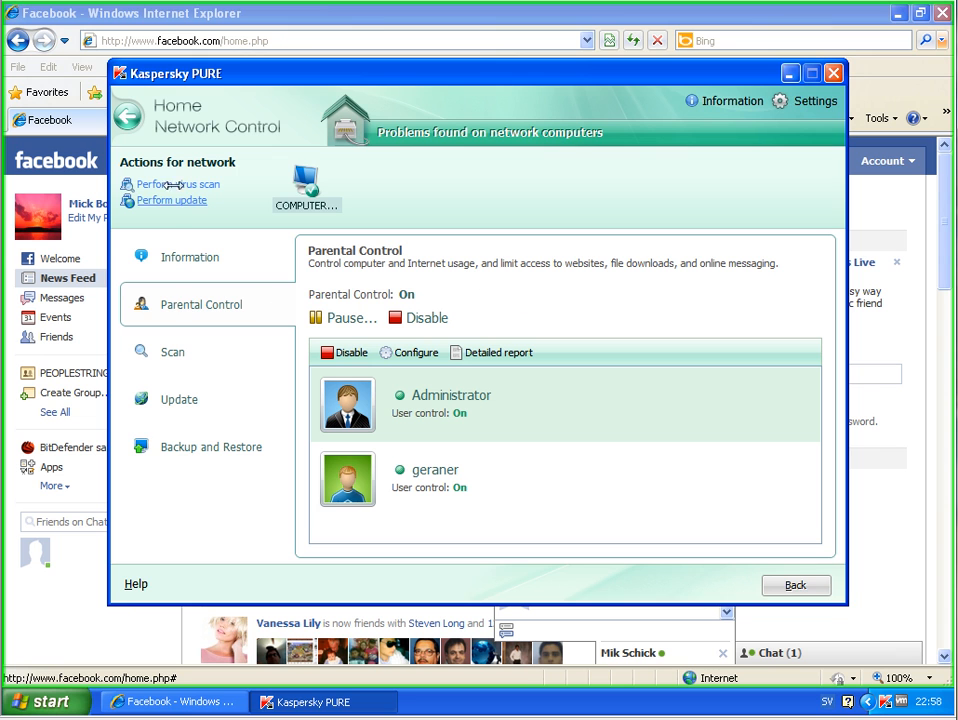
left_click(128, 117)
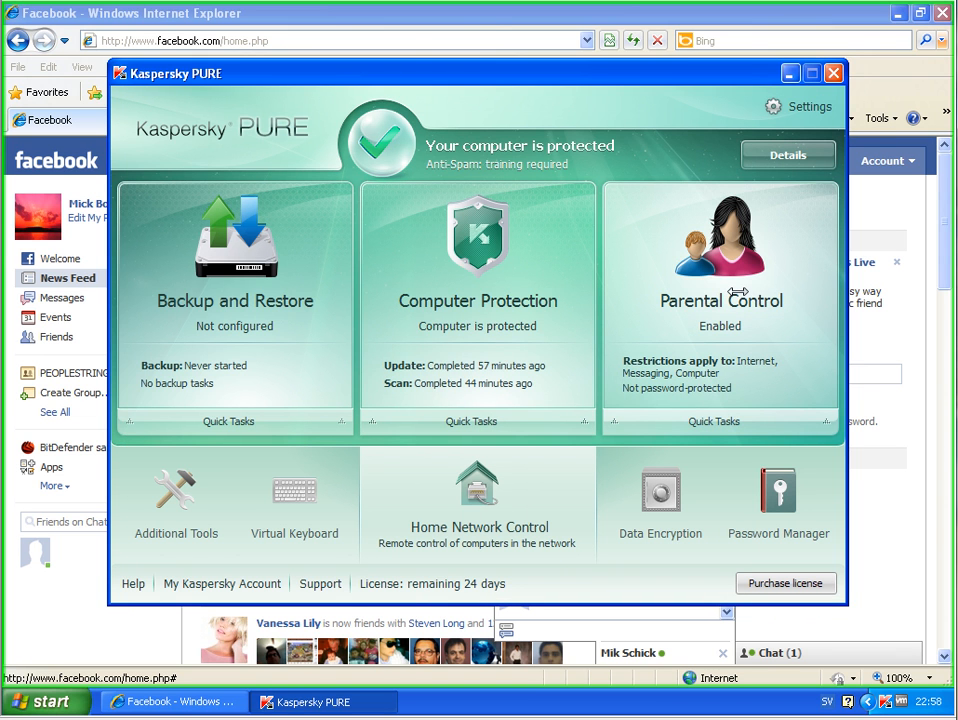
- Revisit the Parental Control users page from the main window, and view the program's version information
left_click(737, 291)
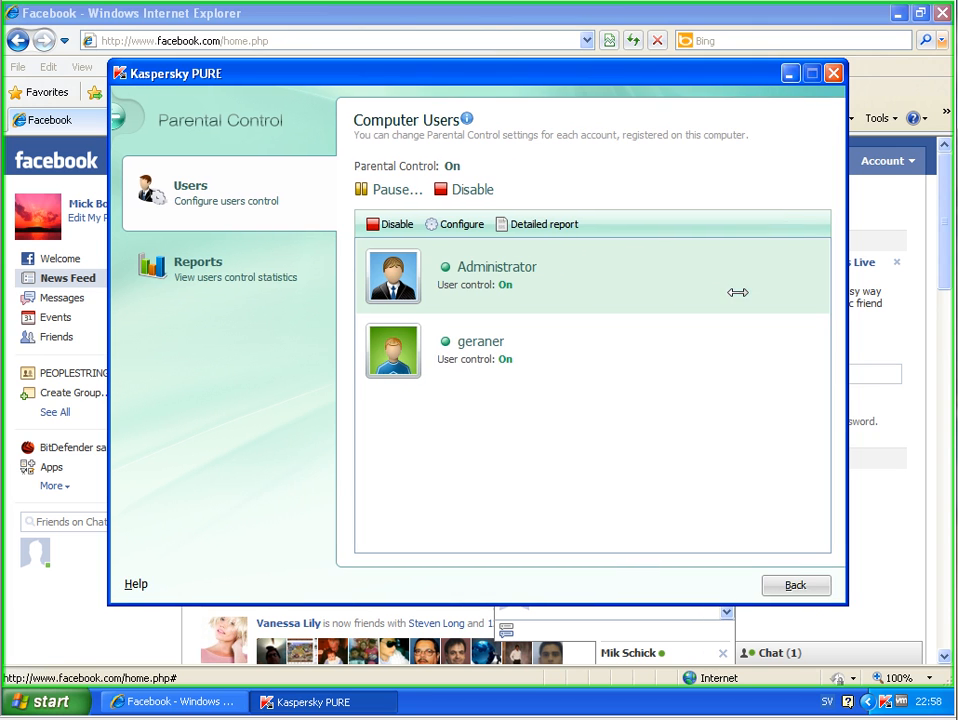
left_click(127, 118)
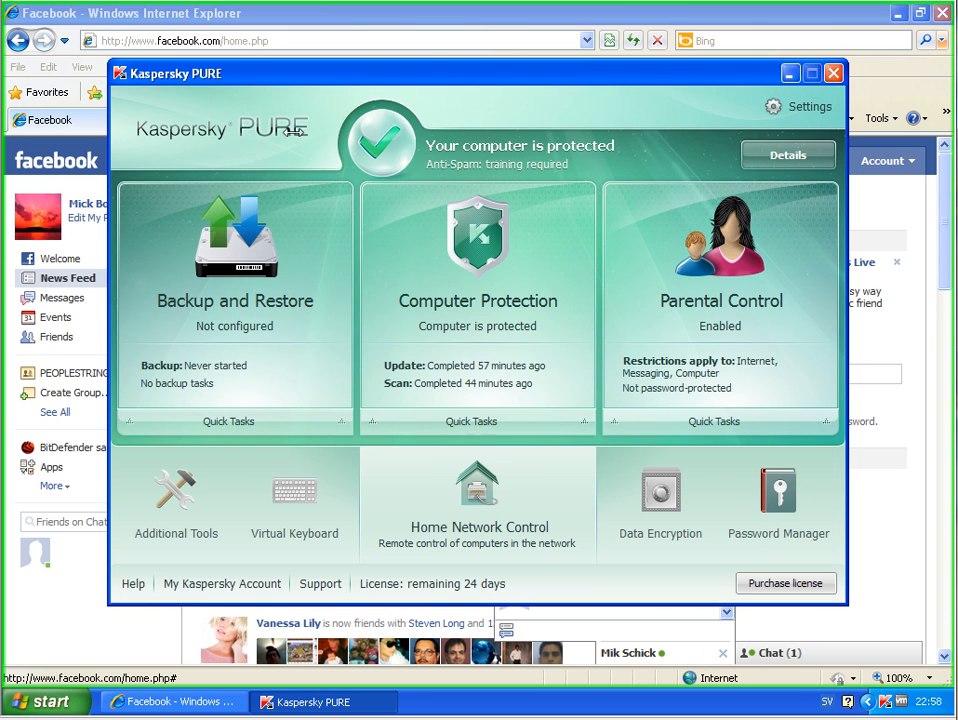
left_click(250, 135)
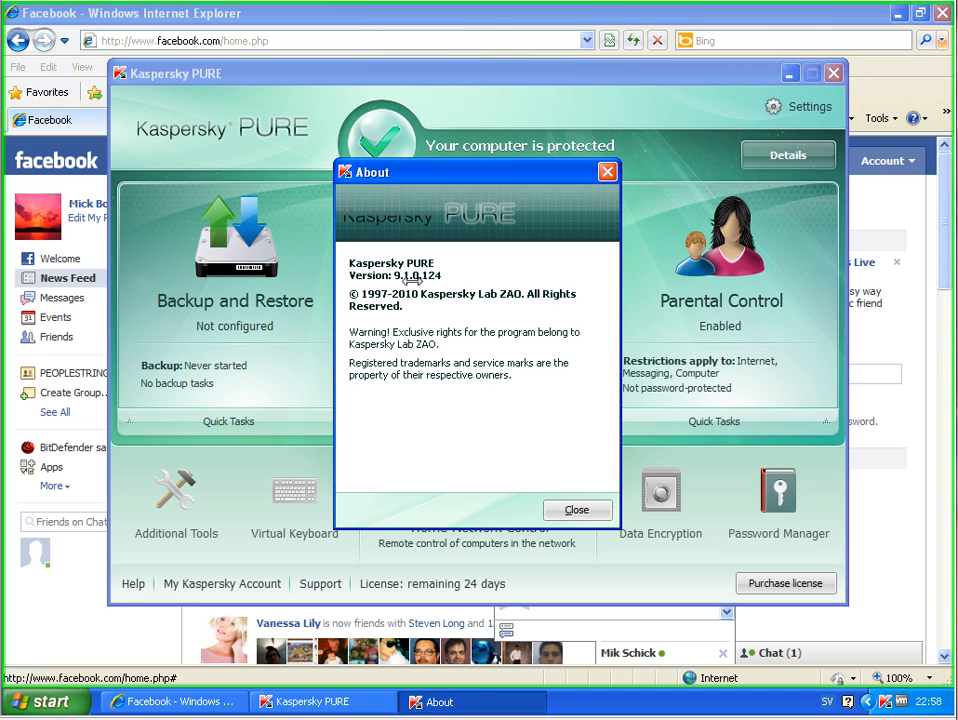
left_click(595, 512)
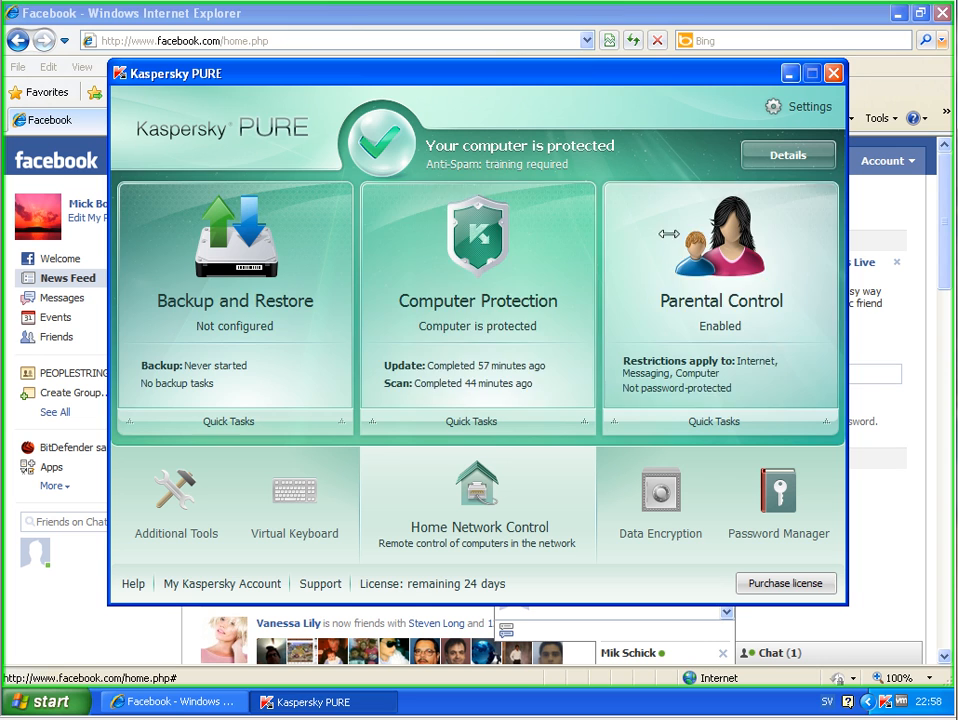